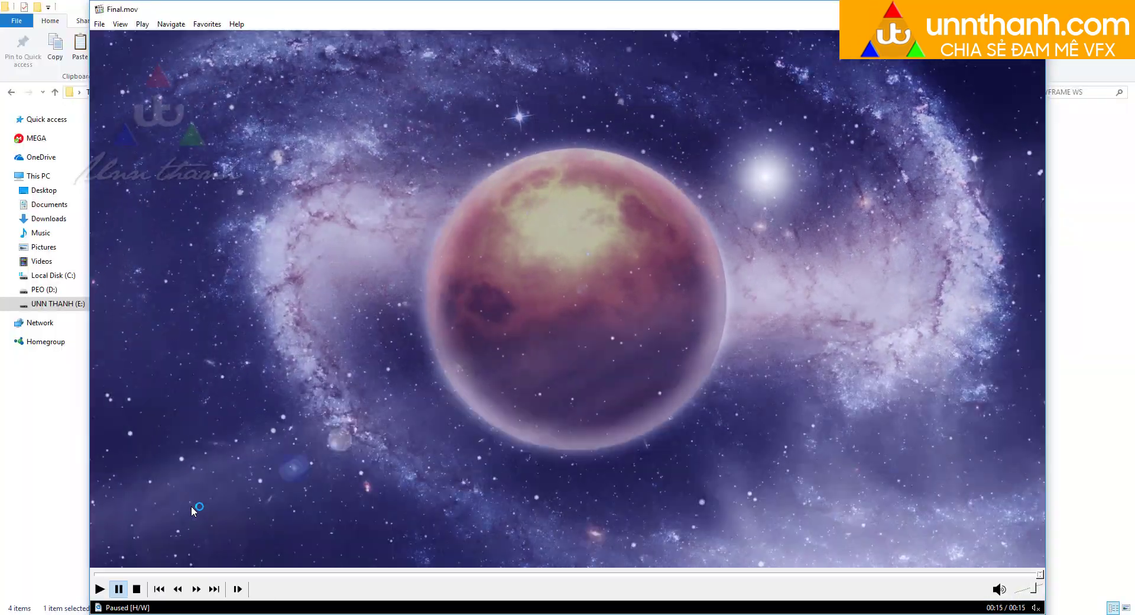
double_click(183, 370)
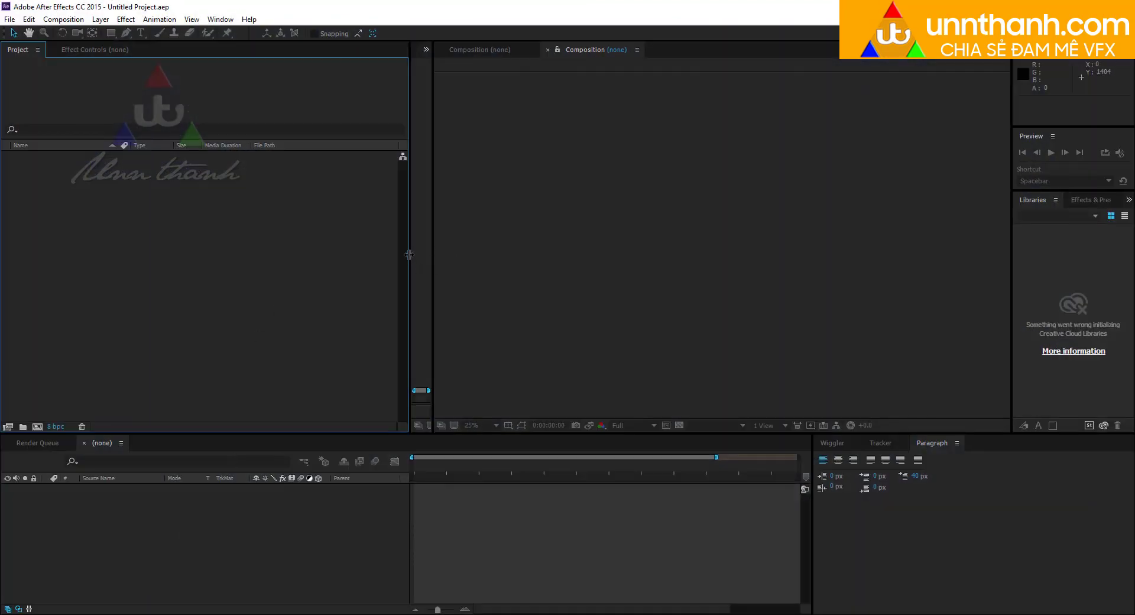
Narrow the Project panel, widen the side panels, and bring Effects & Presets to the front
drag(409, 254, 190, 254)
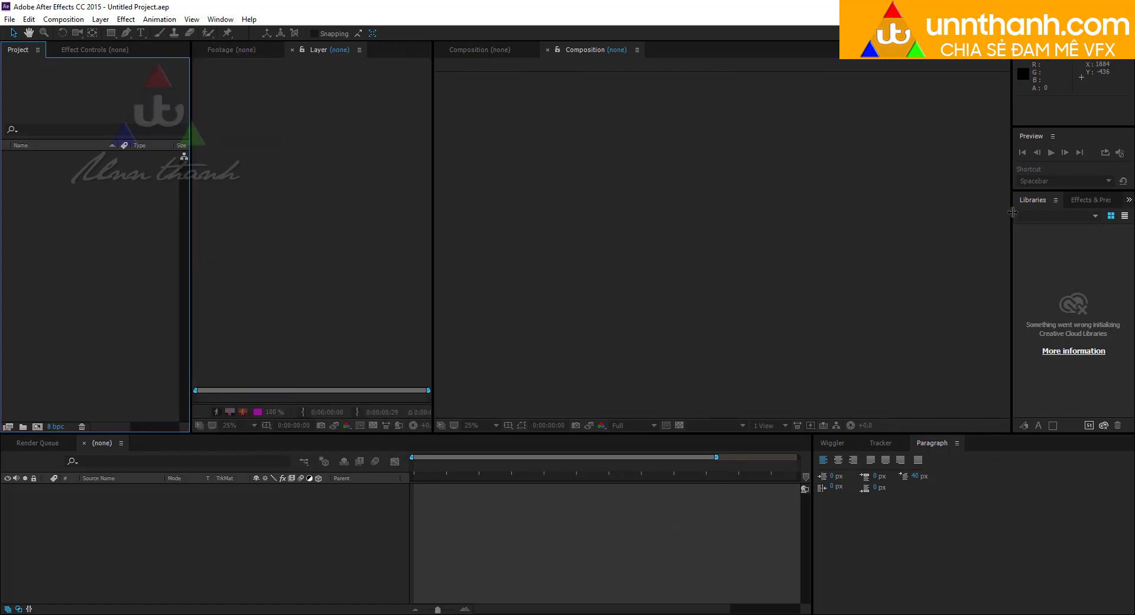
drag(1012, 218, 816, 213)
click(903, 201)
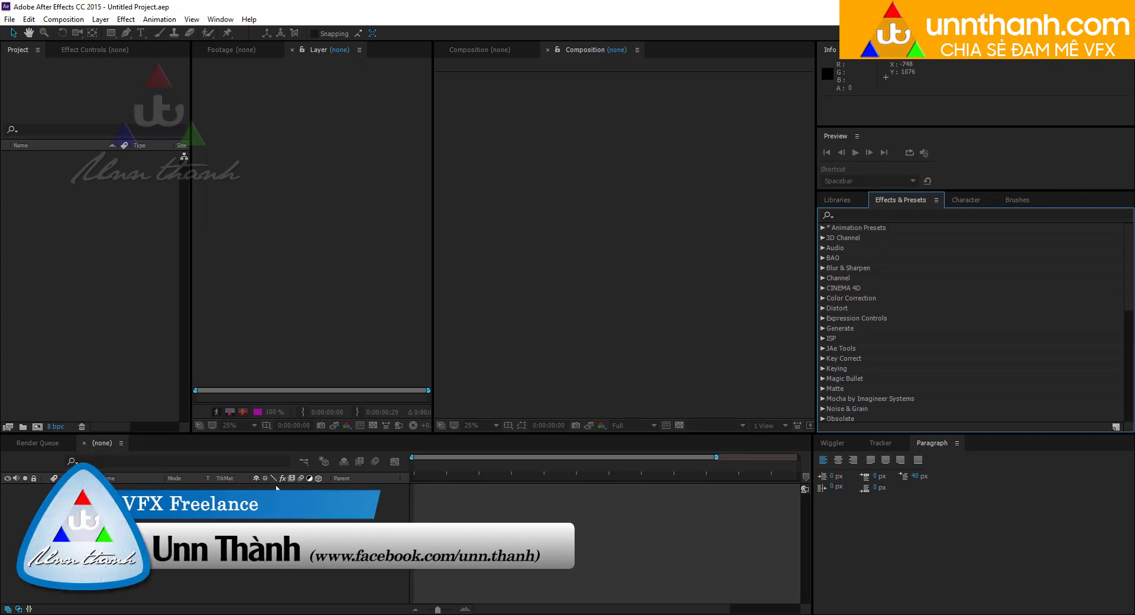
Import 3.png, the barred spiral galaxy image and the Cirrus cloud image, and check them in the project
double_click(86, 207)
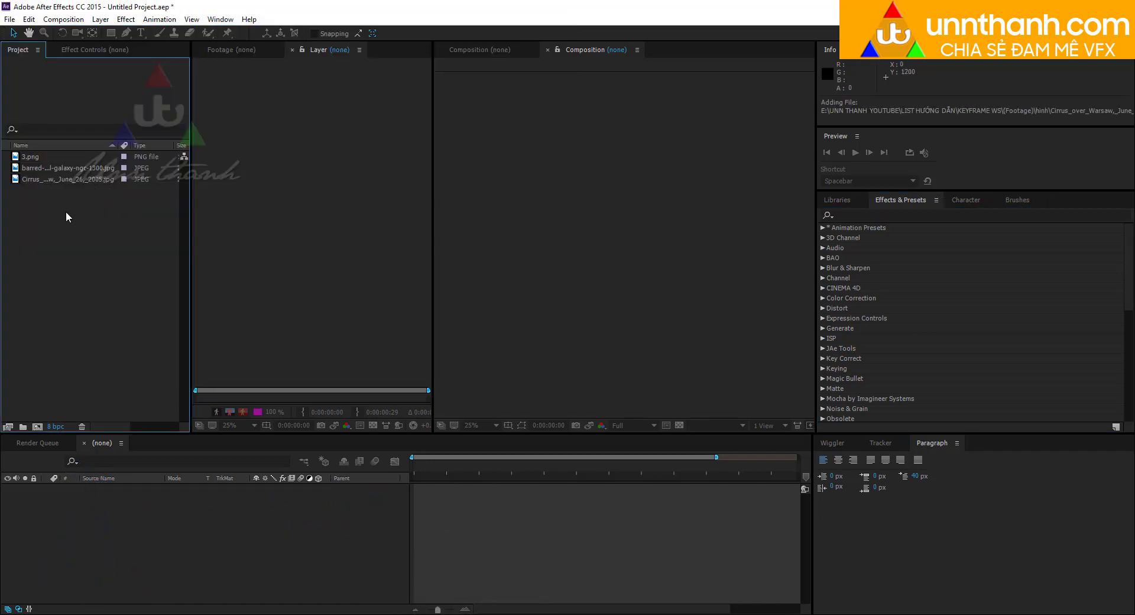
click(30, 158)
click(43, 165)
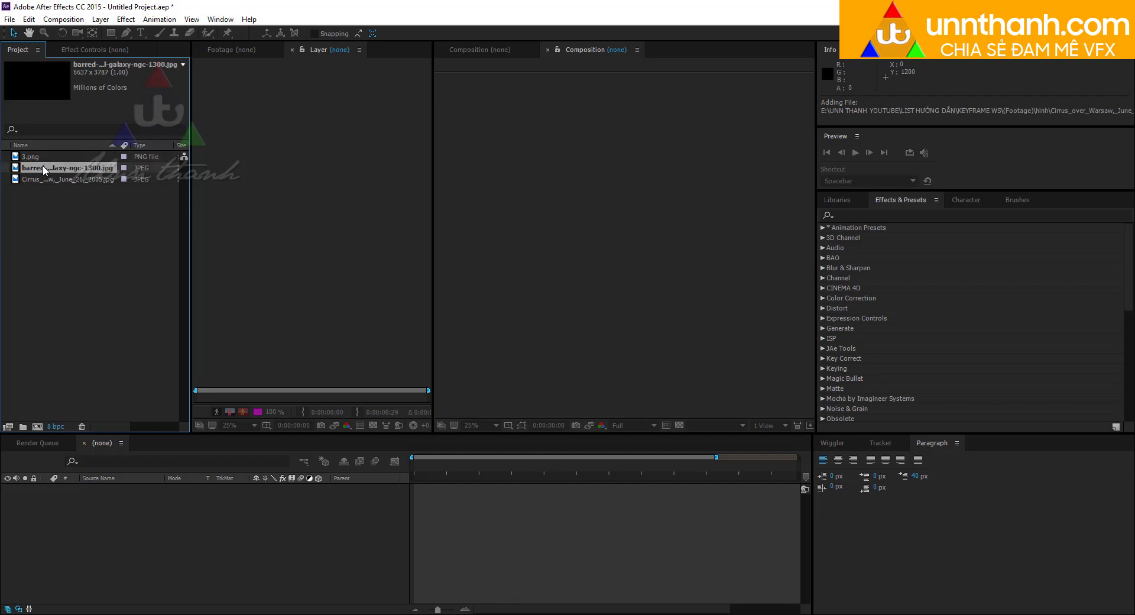
click(39, 177)
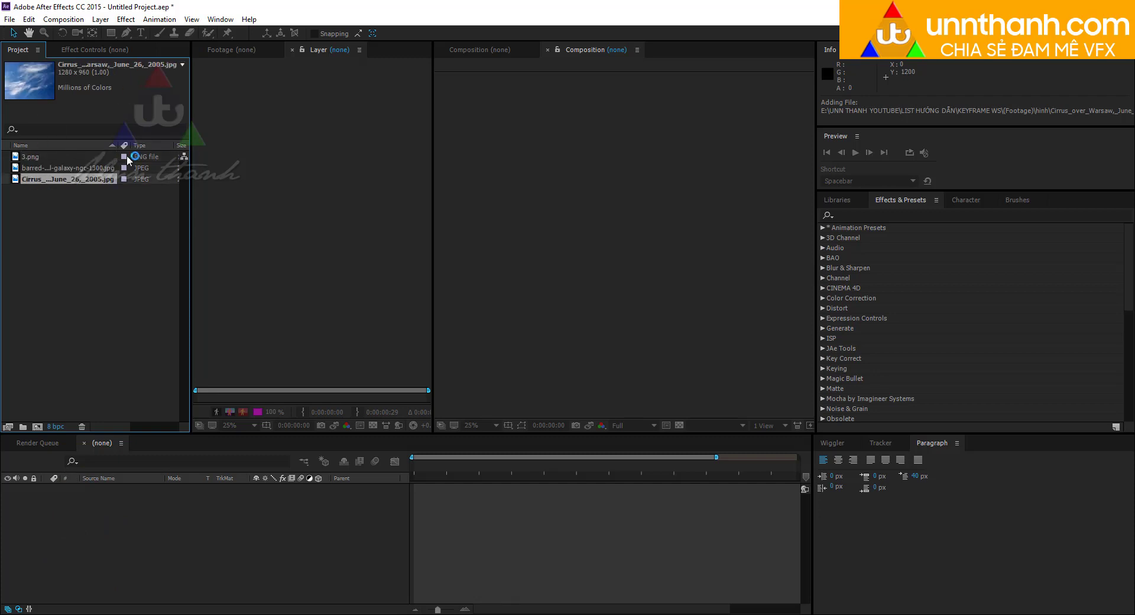
Preview the Cirrus cloud image and the barred spiral galaxy image in the Footage viewer
double_click(42, 183)
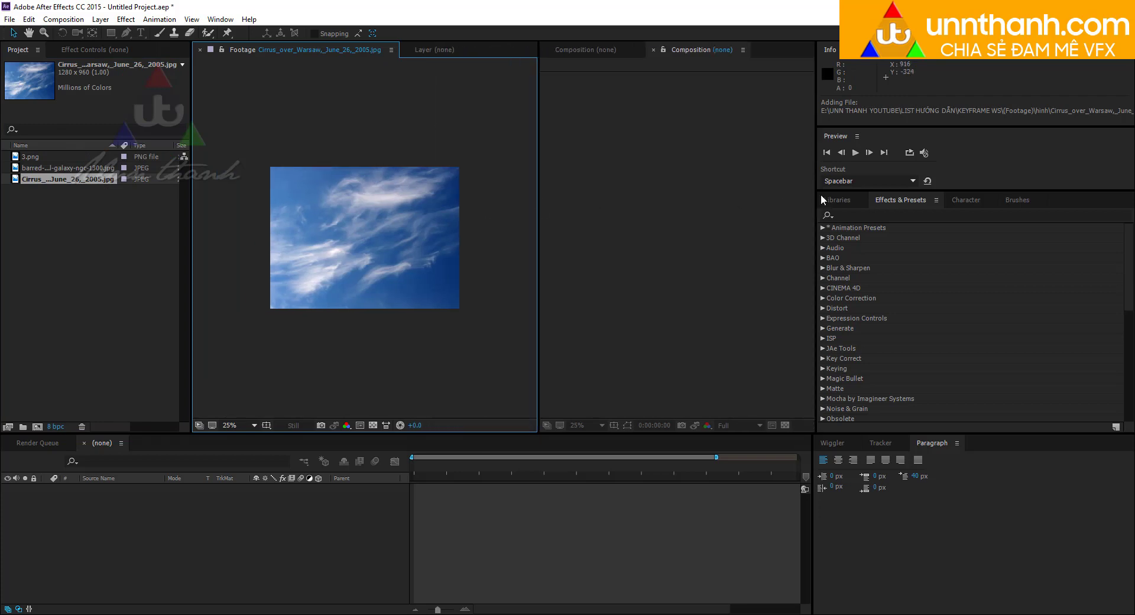
drag(821, 194, 1043, 192)
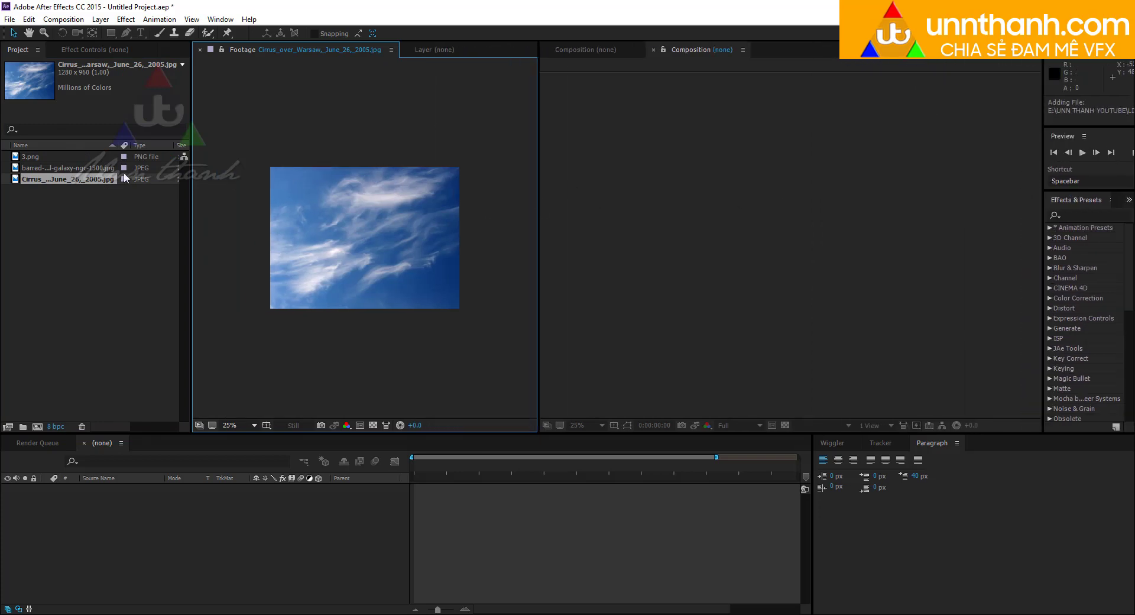
click(105, 169)
double_click(76, 168)
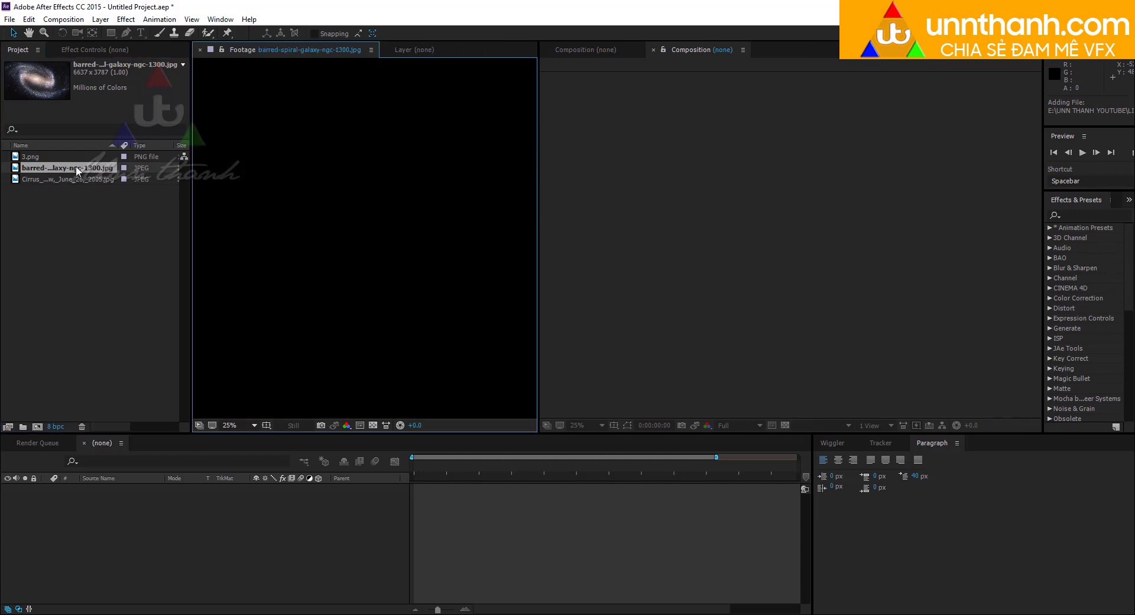
scroll(324, 223, down, 4)
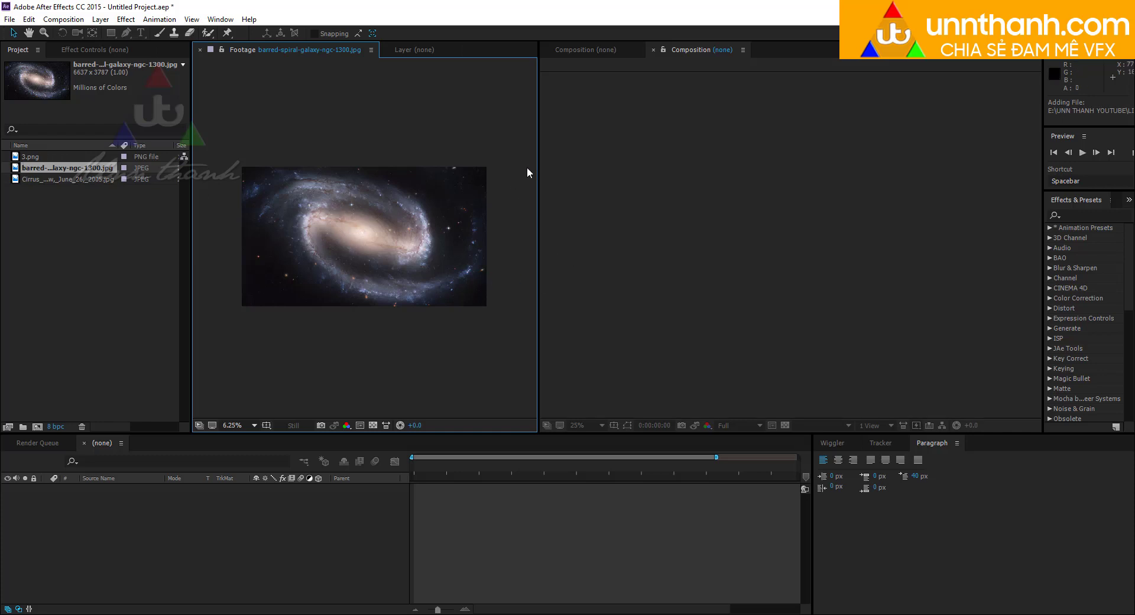
Reset the Standard workspace to its original layout
click(975, 33)
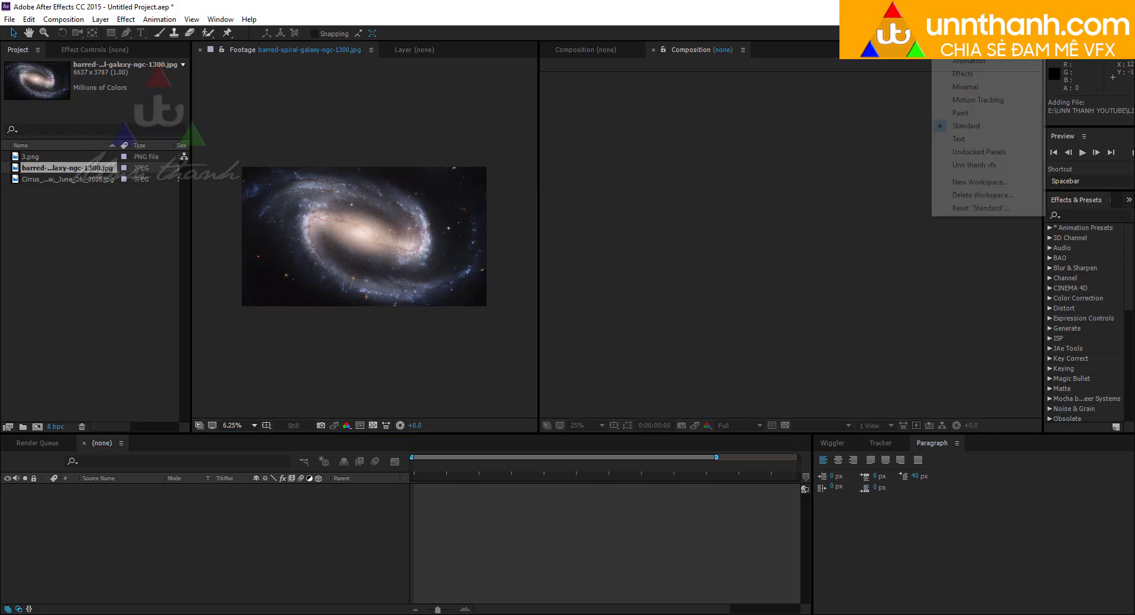
click(979, 208)
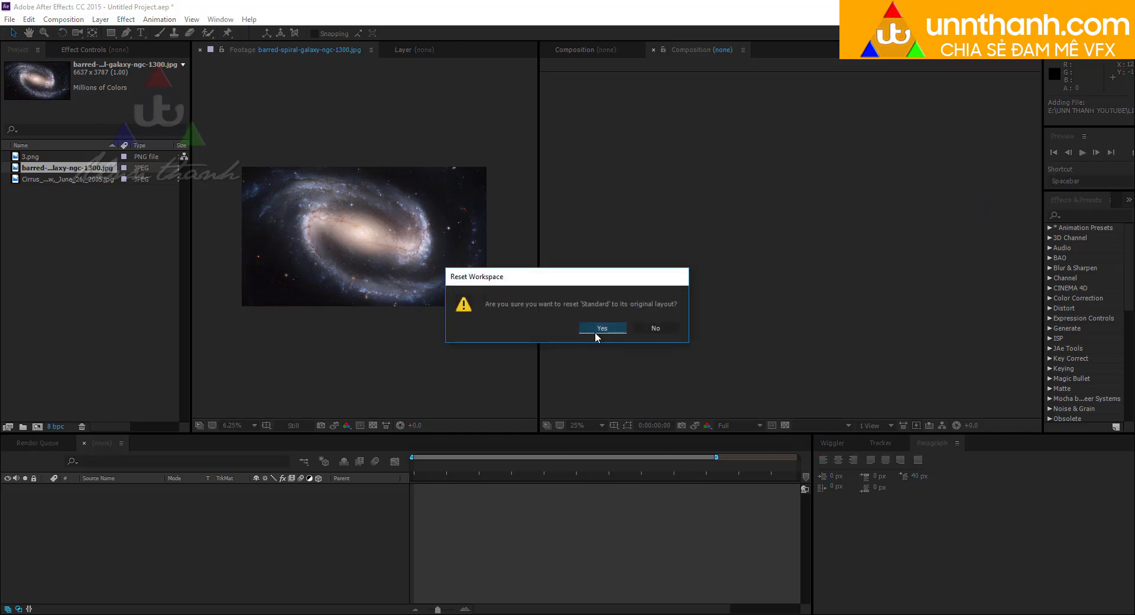
click(595, 331)
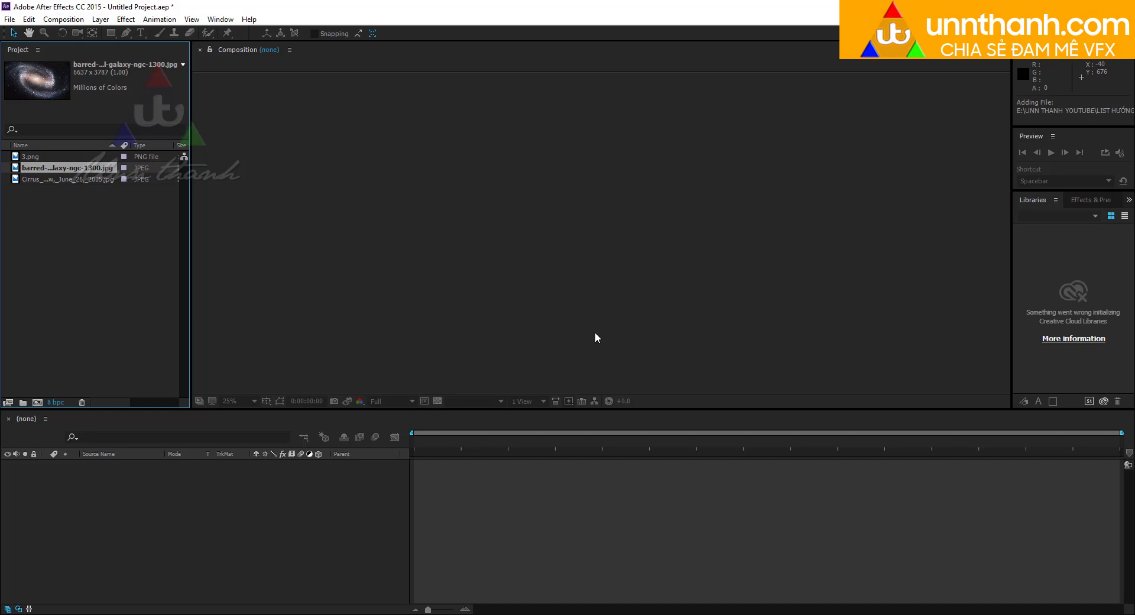
Create a composition named Galaxy with the HDTV 1080 25 preset and square pixels
key(ctrl+n)
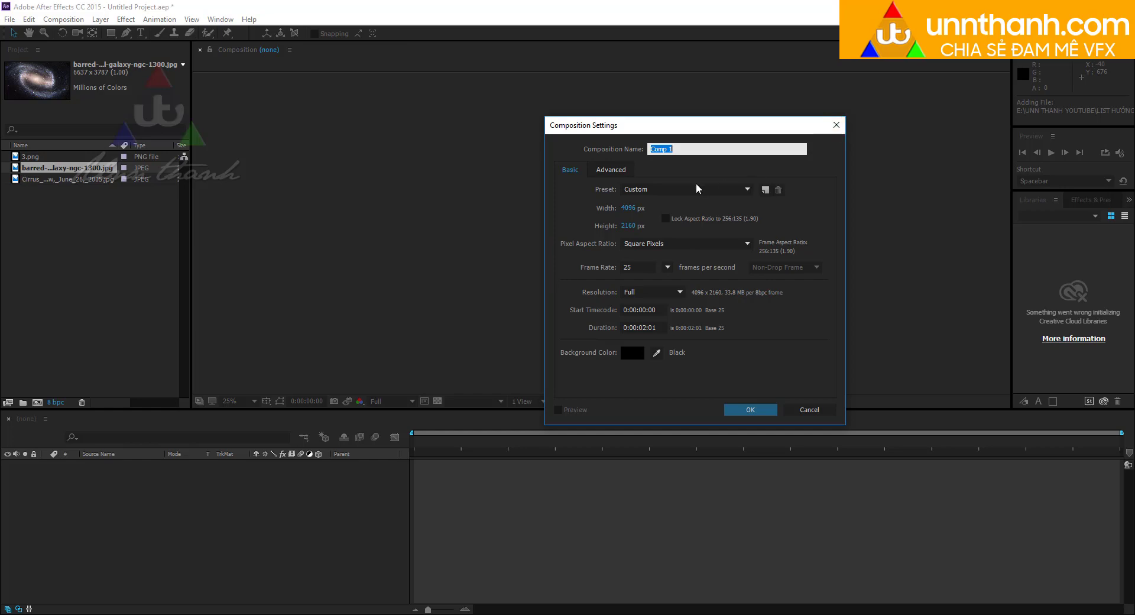
click(665, 188)
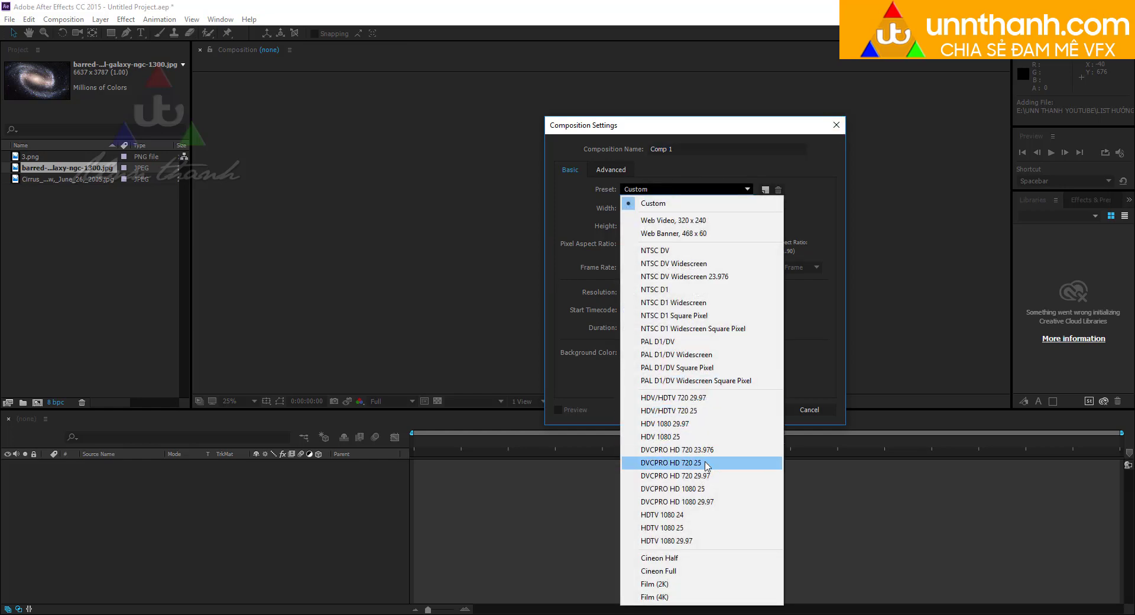
click(685, 527)
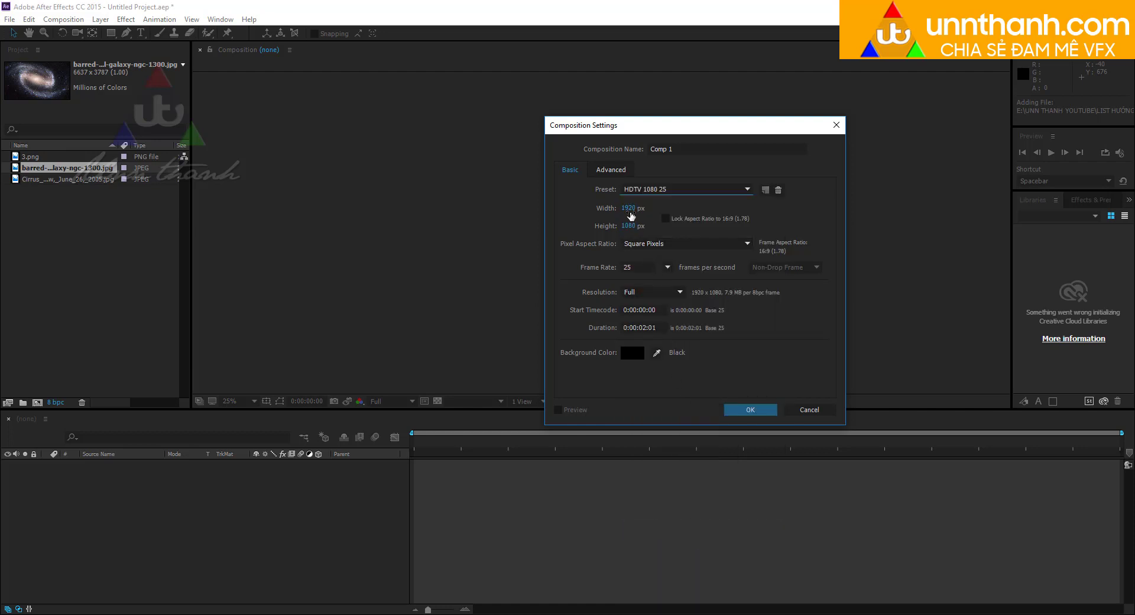
click(644, 247)
click(650, 256)
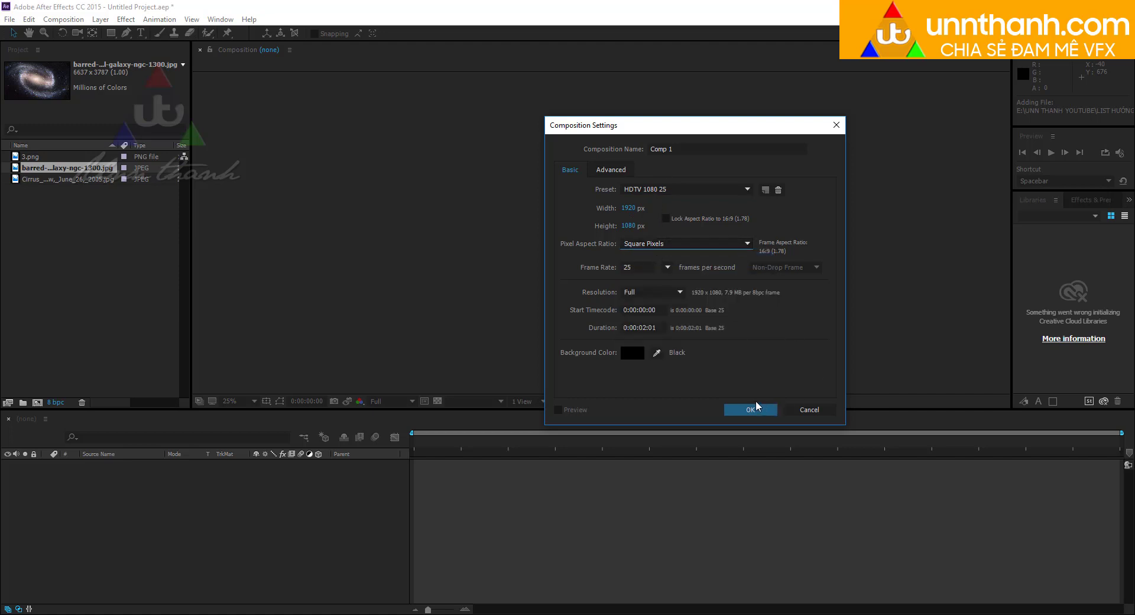
click(662, 148)
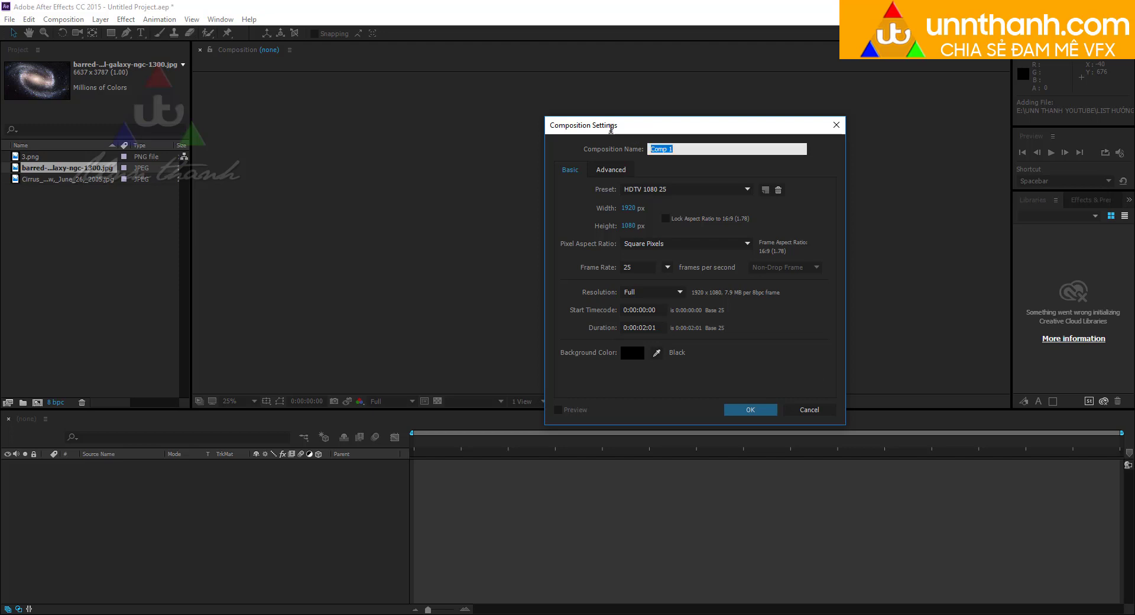
text(Galaxy)
key(Return)
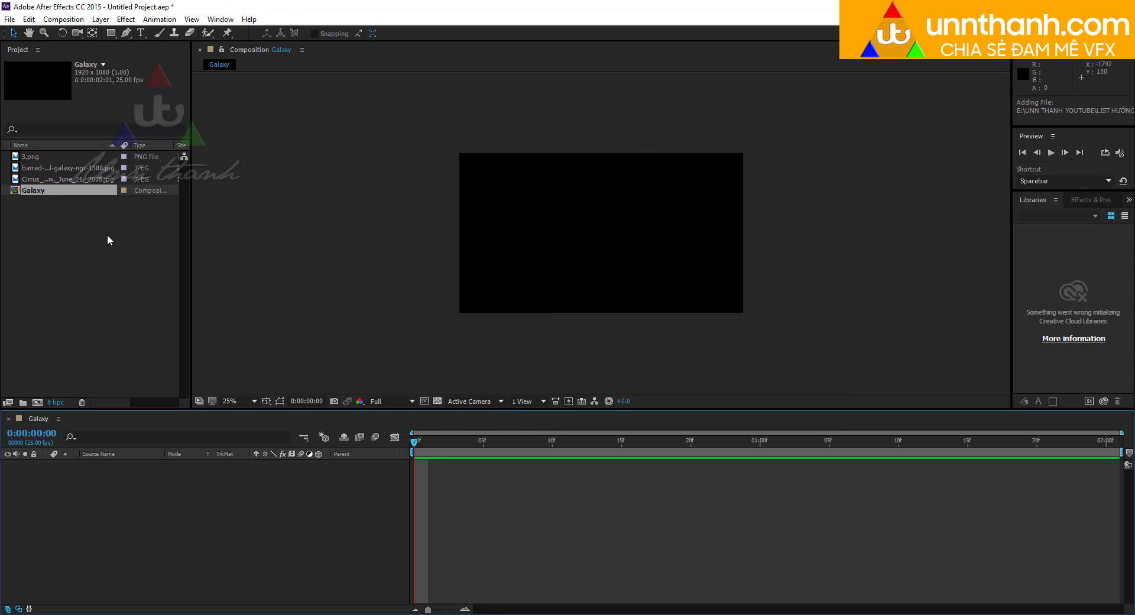
Add the barred spiral galaxy image as a layer in the Galaxy composition
click(56, 177)
click(50, 170)
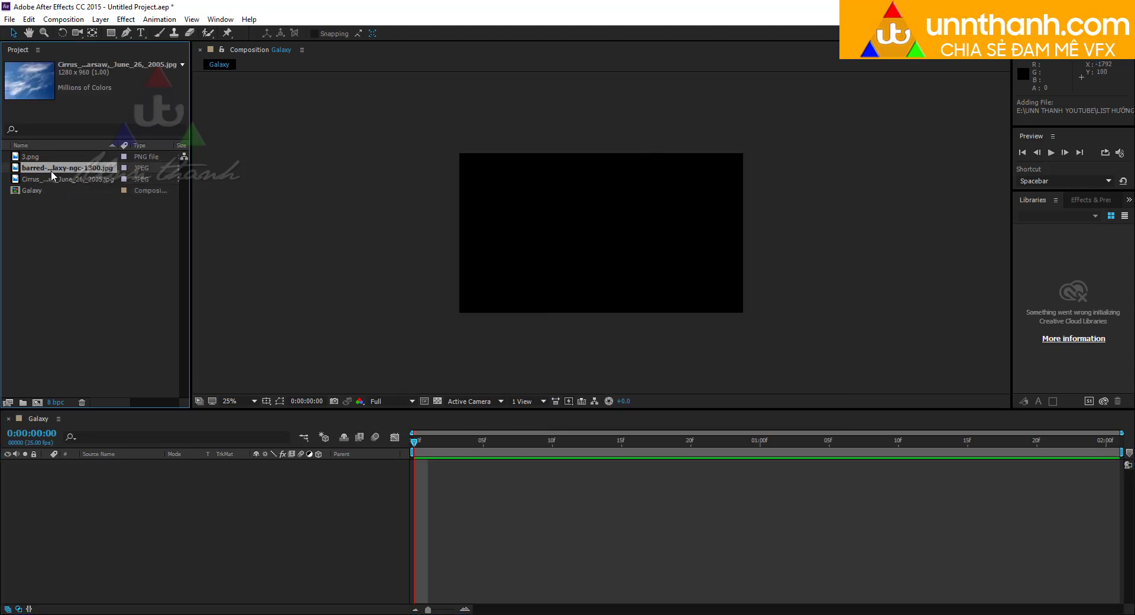
drag(60, 168, 114, 473)
scroll(597, 293, down, 1)
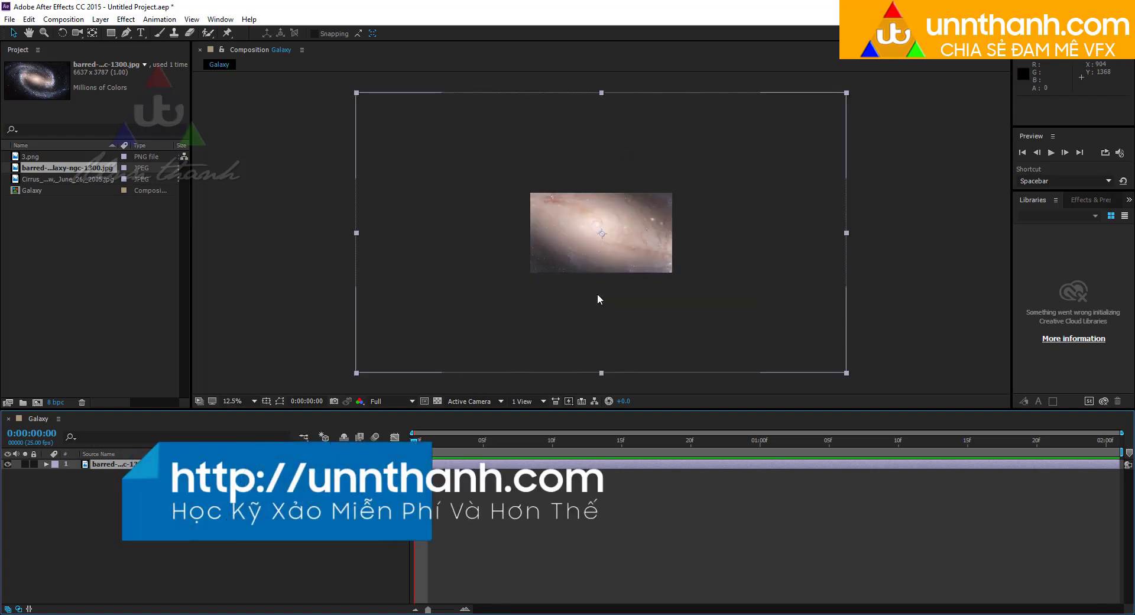
scroll(597, 296, up, 1)
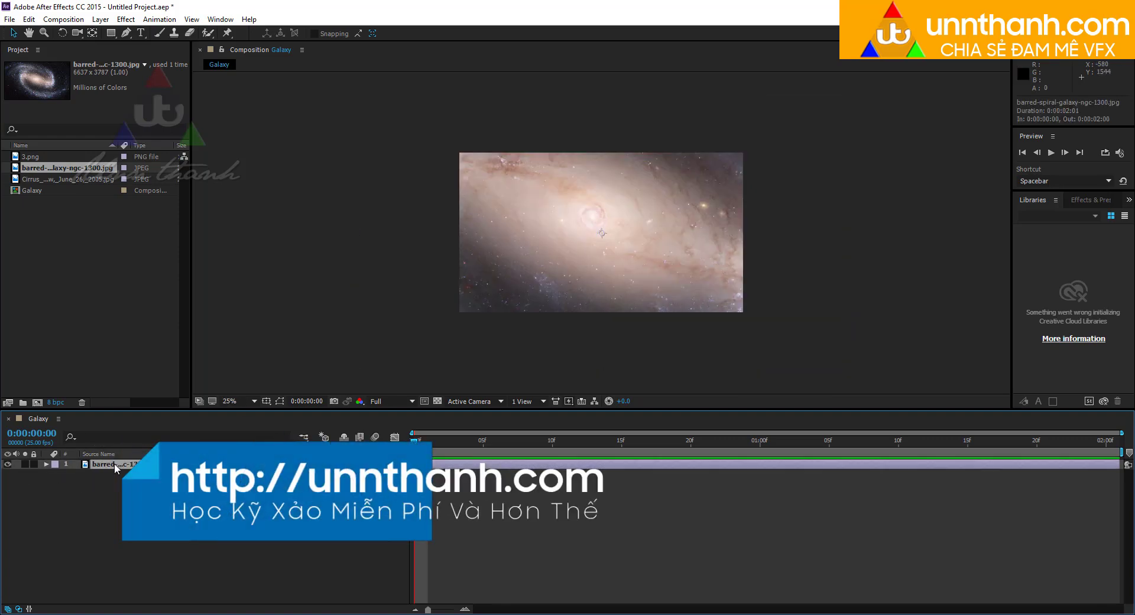
Scale the galaxy image layer down to 35%
key(s)
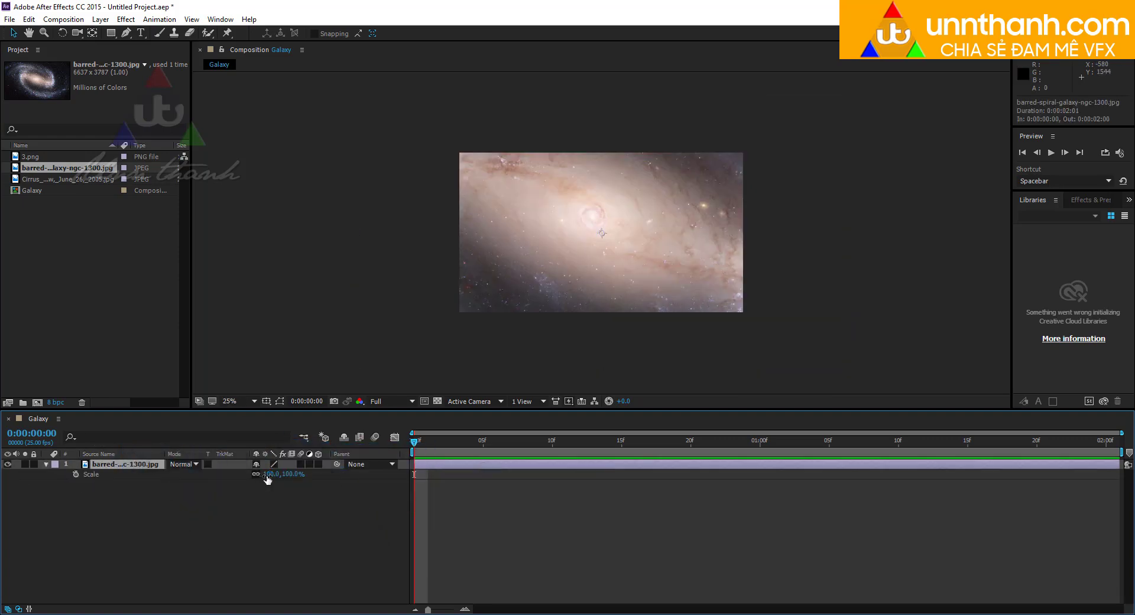
drag(269, 476, 232, 476)
click(137, 491)
Rename the galaxy image layer as BG
click(137, 464)
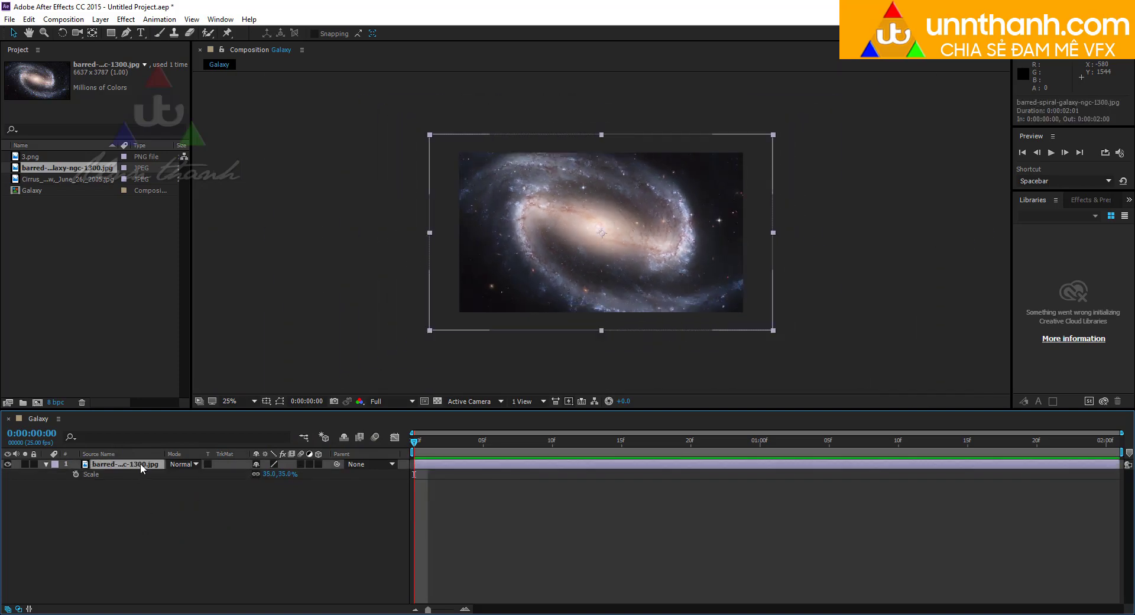
key(Return)
text(BG)
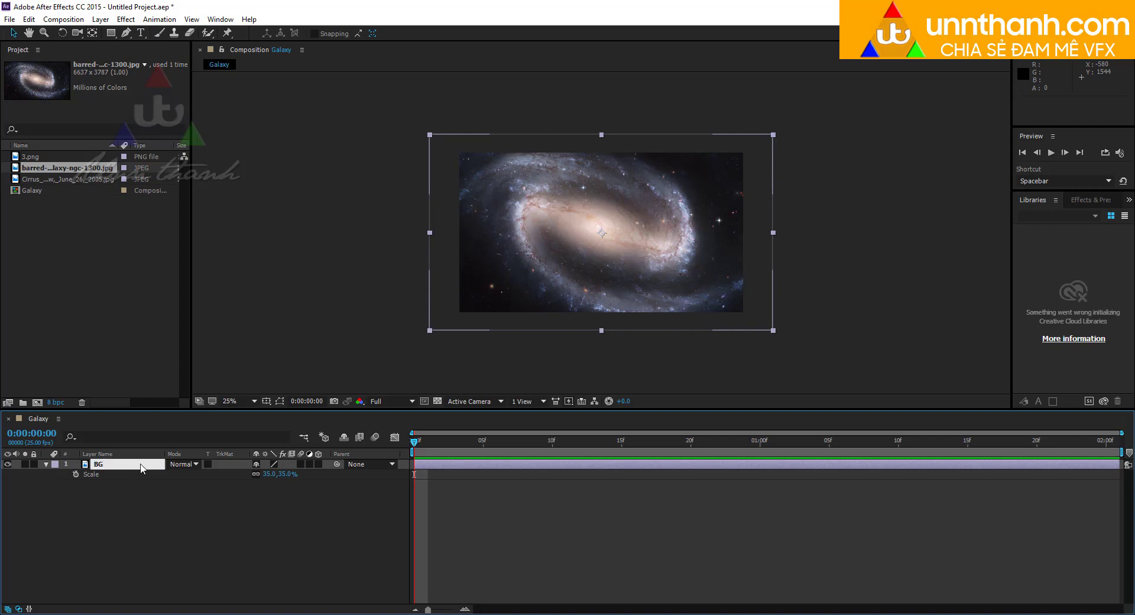
key(Return)
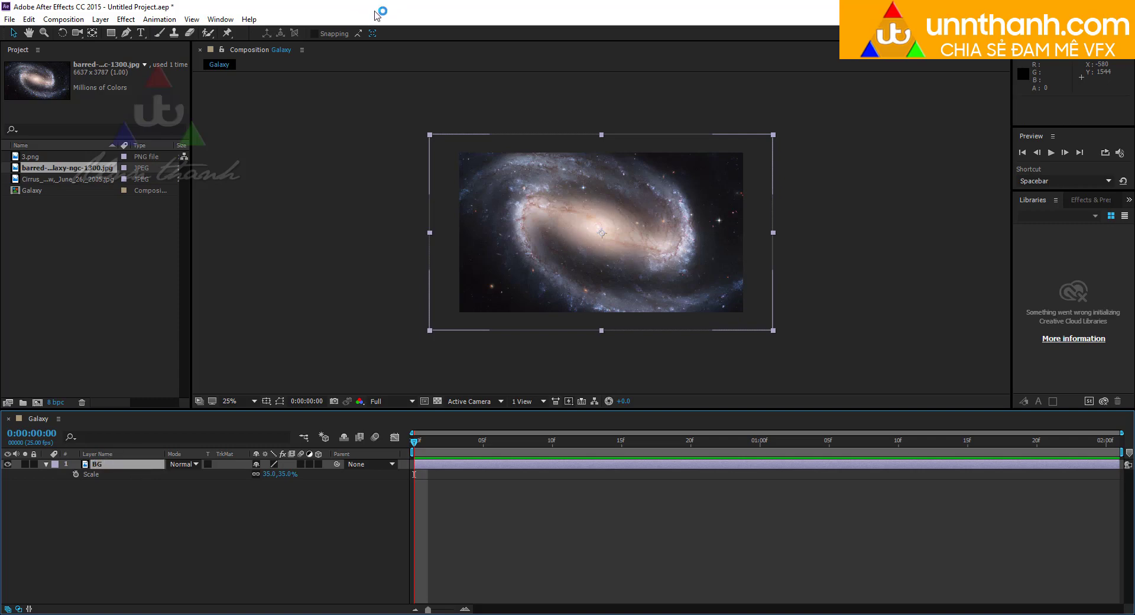
Play the reference video Final.mov to examine the finished planet scene, and return to After Effects
key(alt+Tab)
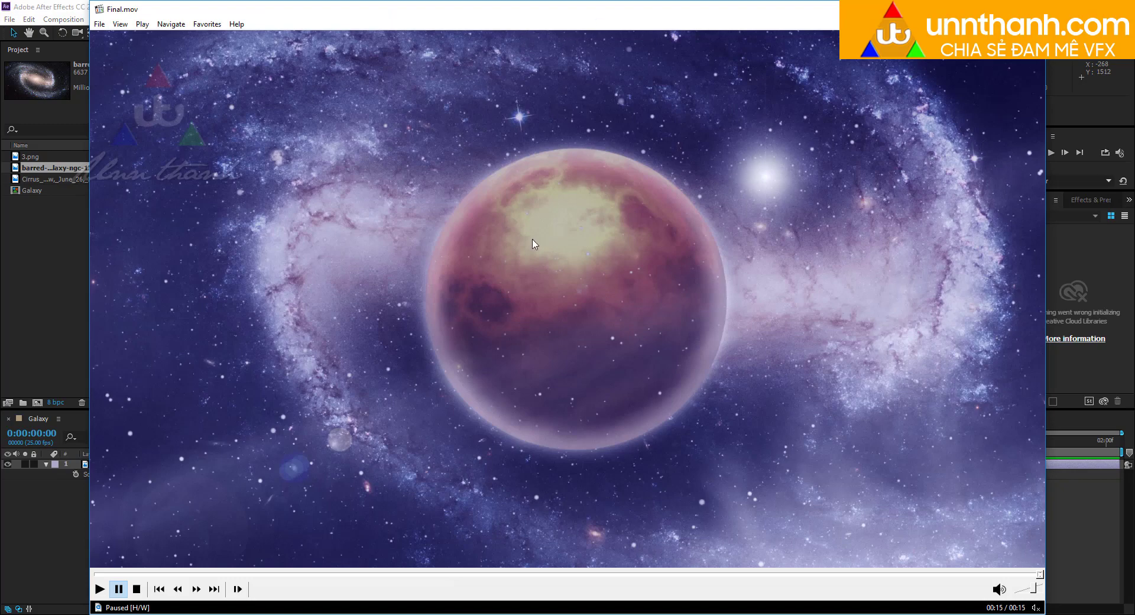
key(space)
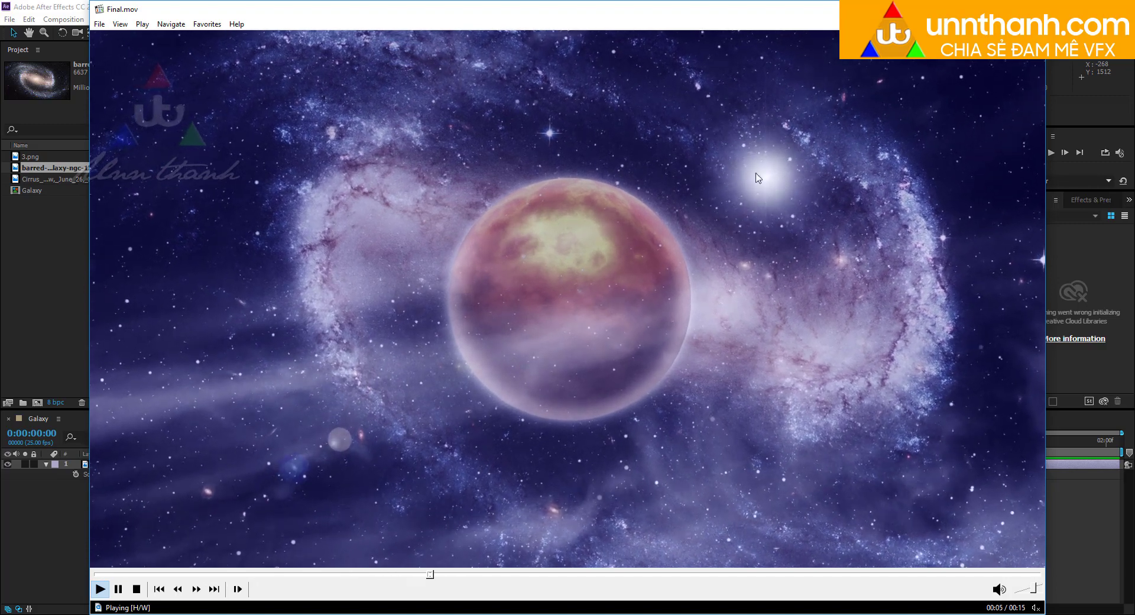
key(space)
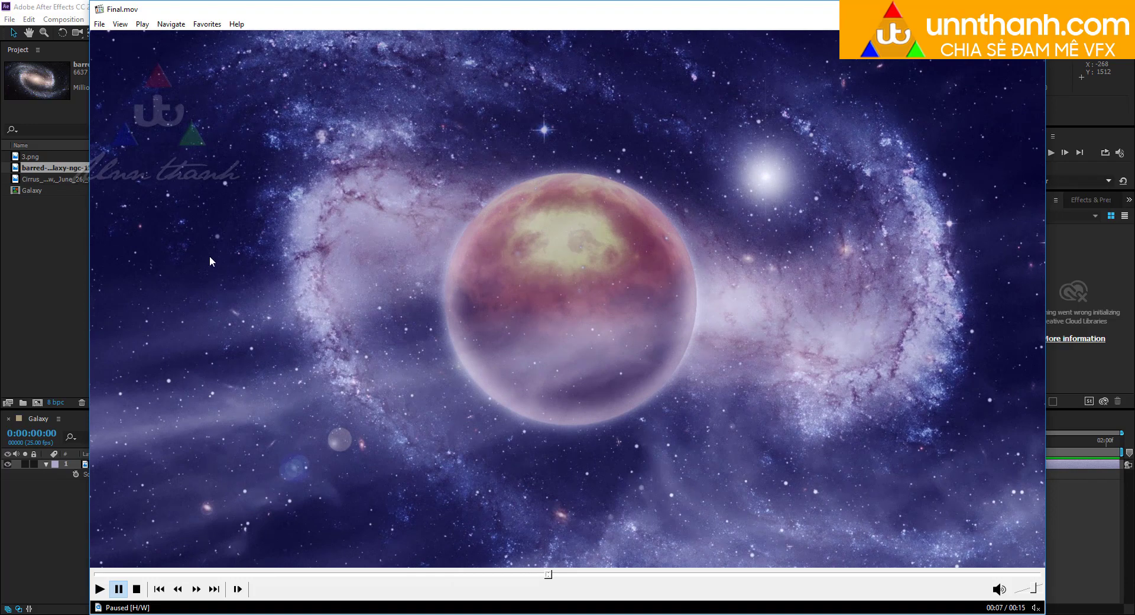
click(63, 261)
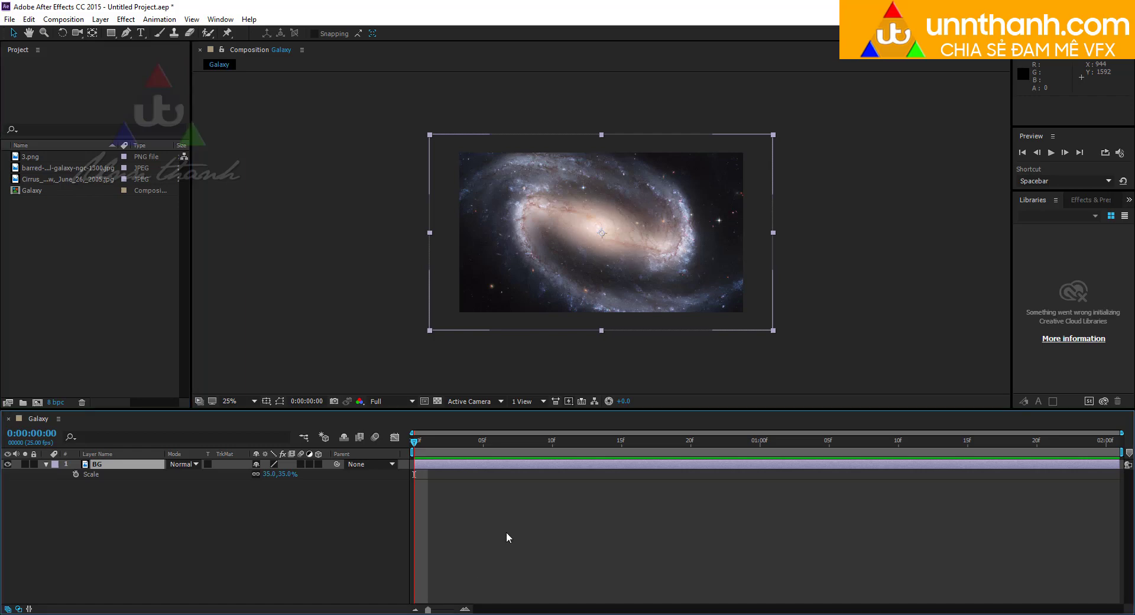
Create a blue 1920 x 1080 px solid layer named Hanh Tinh
key(ctrl+y)
text(Hanh)
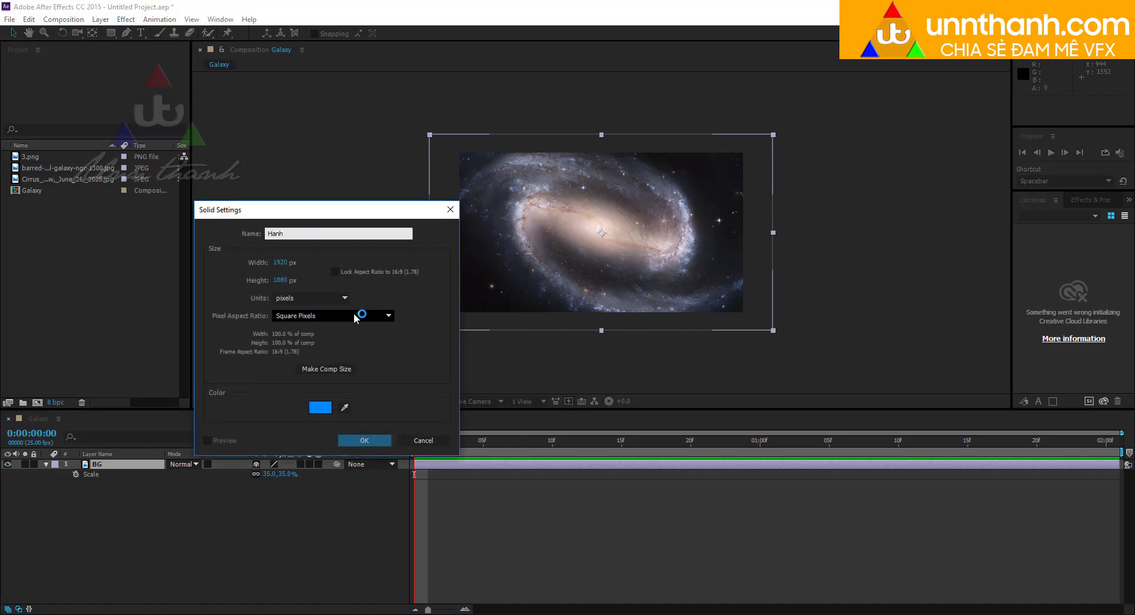
text( Tinh)
key(Return)
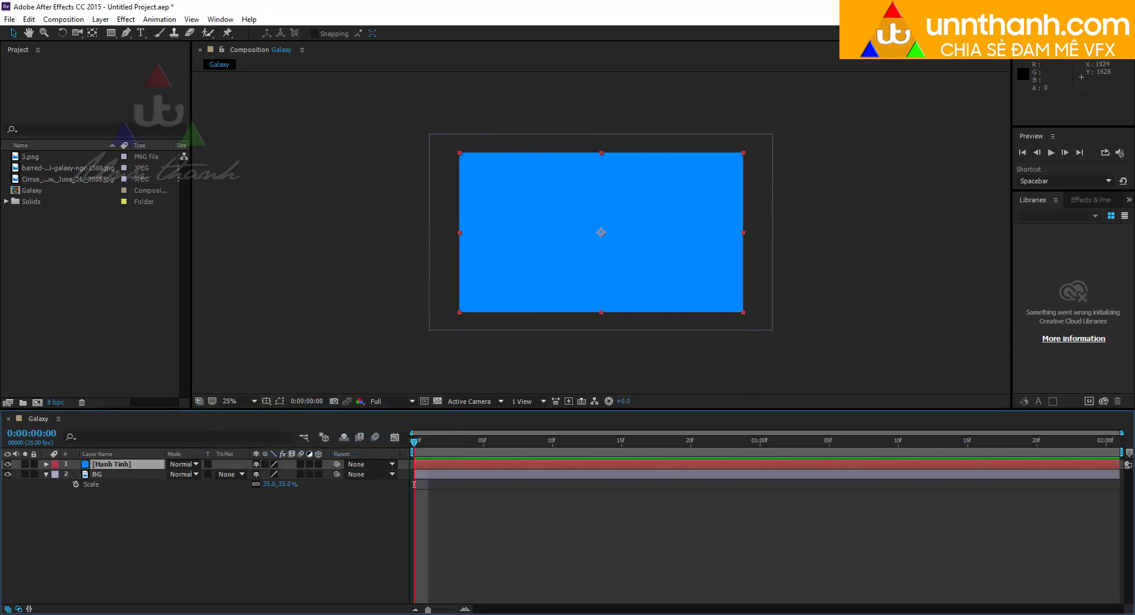
Find the Fractal Noise effect and apply it to the Hanh Tinh solid
click(1077, 201)
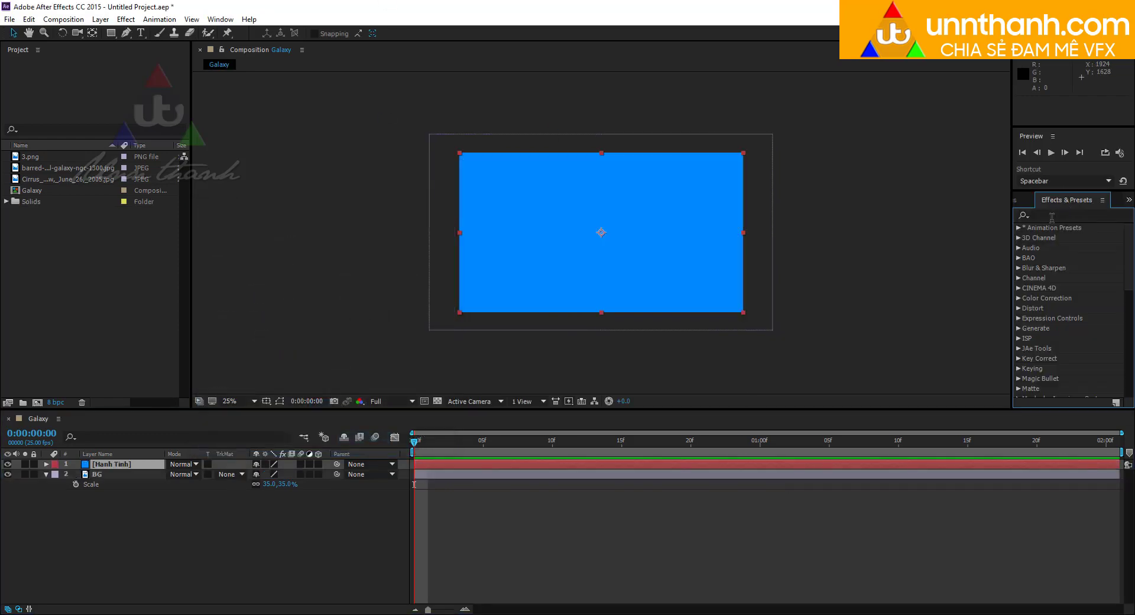
click(1052, 216)
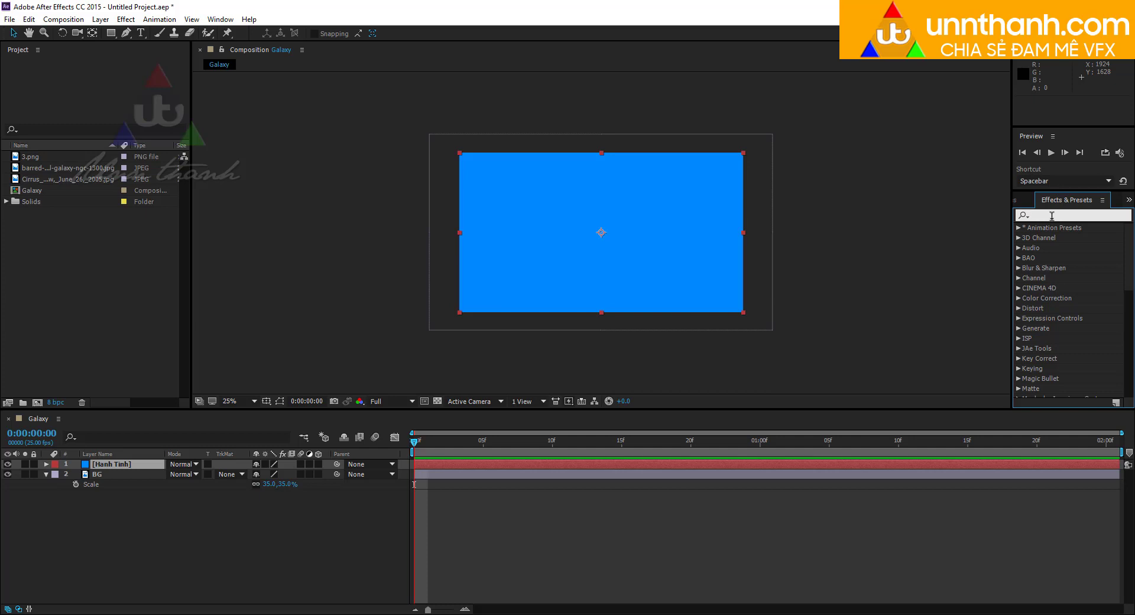
text(frac)
drag(1064, 298, 543, 274)
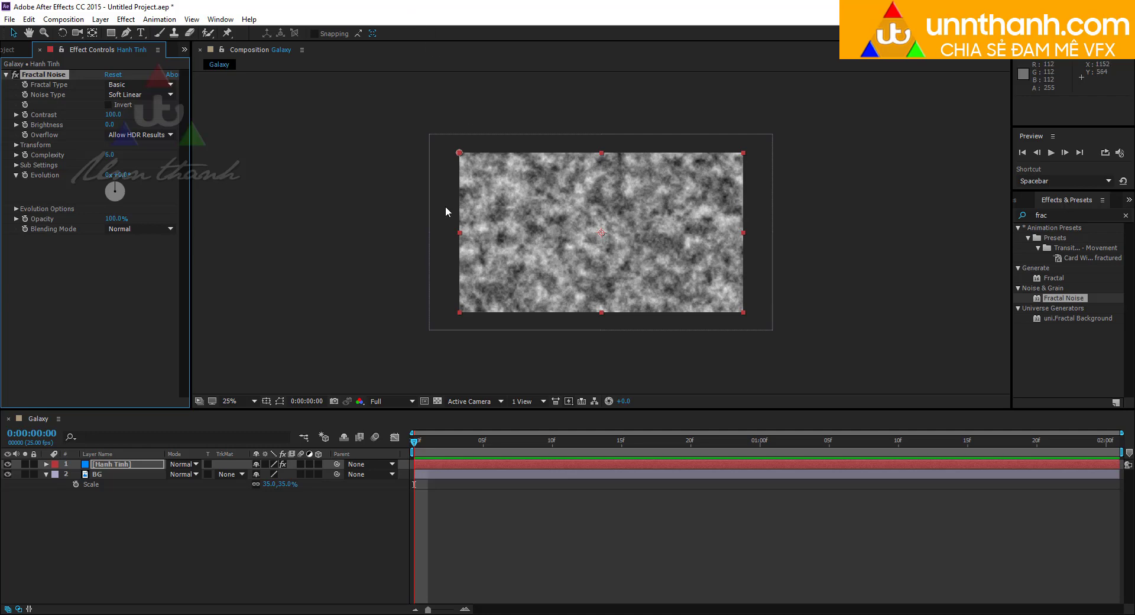
Set the fractal type of the Fractal Noise effect on the Hanh Tinh solid to Small Bumps
click(118, 84)
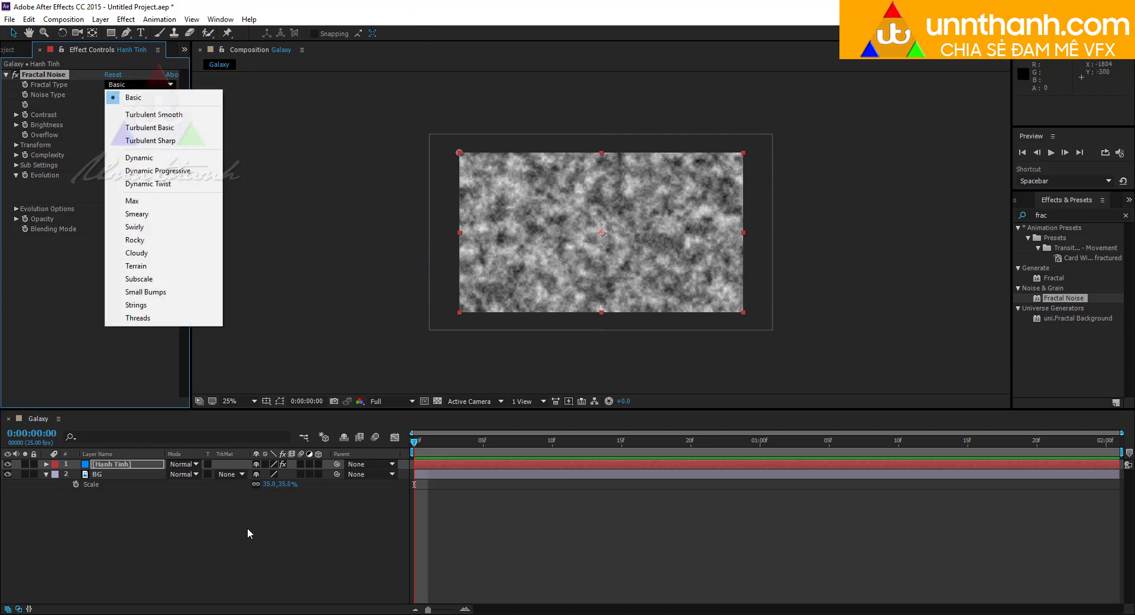
click(146, 292)
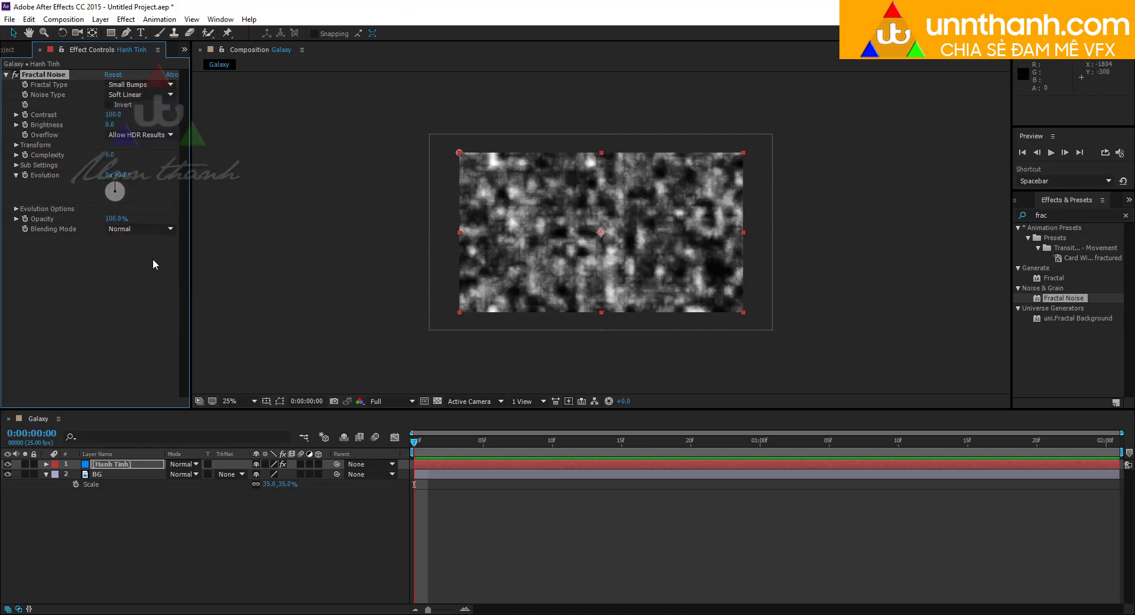
scroll(559, 313, up, 1)
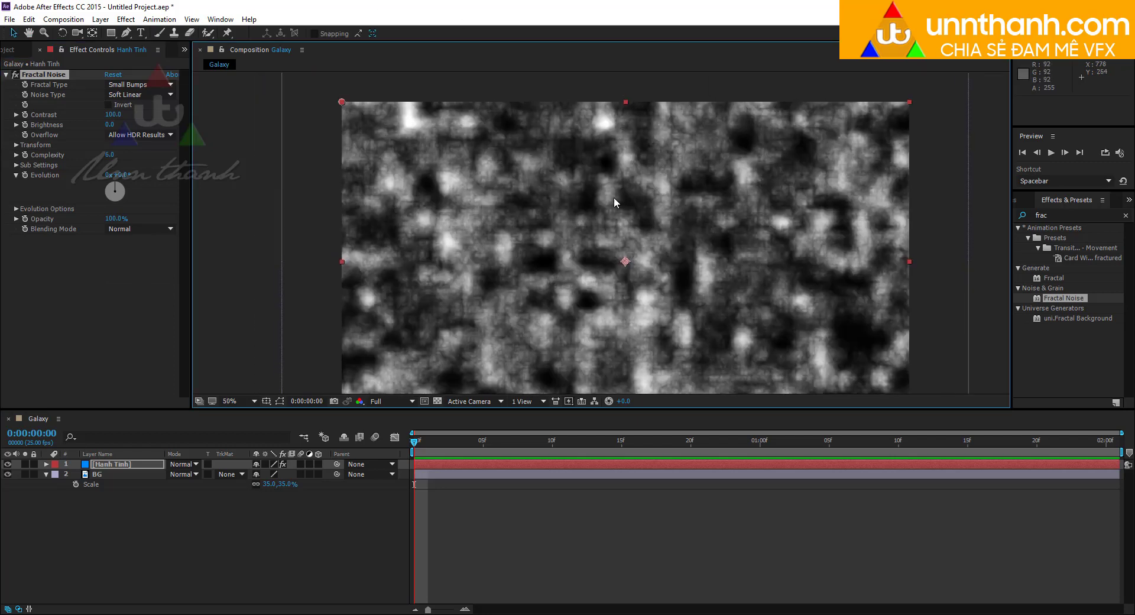
drag(616, 195, 591, 193)
scroll(594, 182, down, 1)
scroll(594, 182, up, 1)
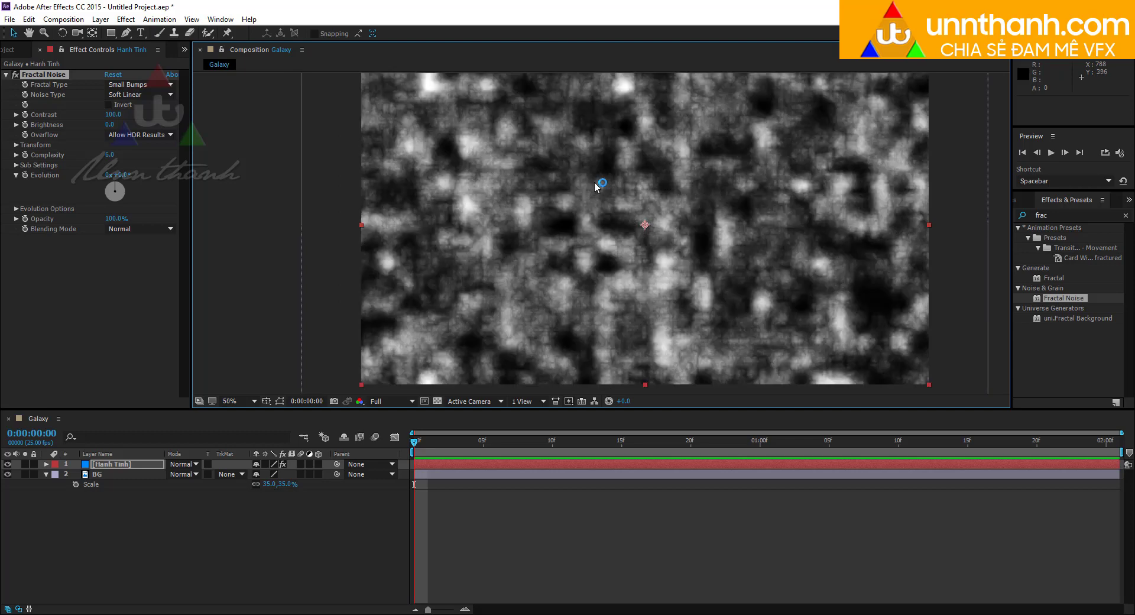
key(v)
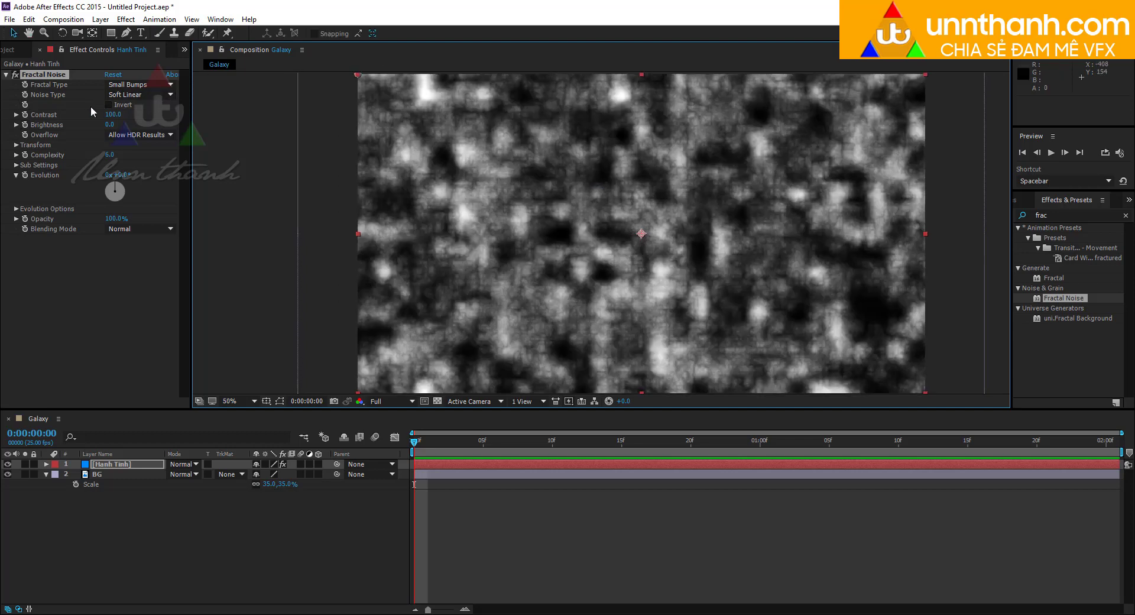
Set the Fractal Noise contrast to 91, the brightness to -13 and the transform scale to 117
drag(110, 116, 96, 122)
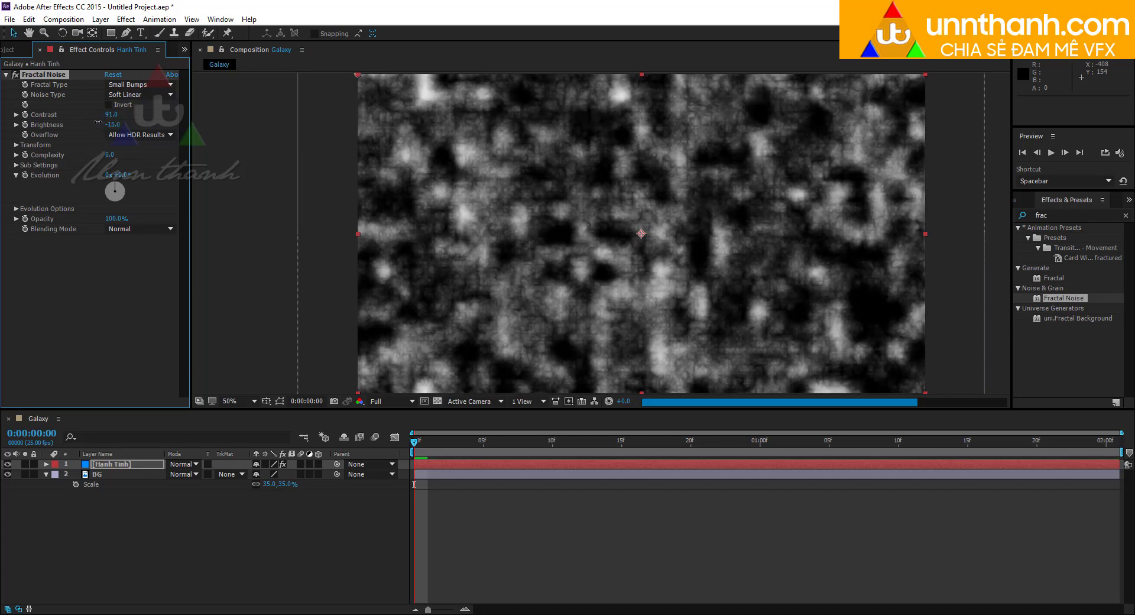
scroll(438, 213, down, 1)
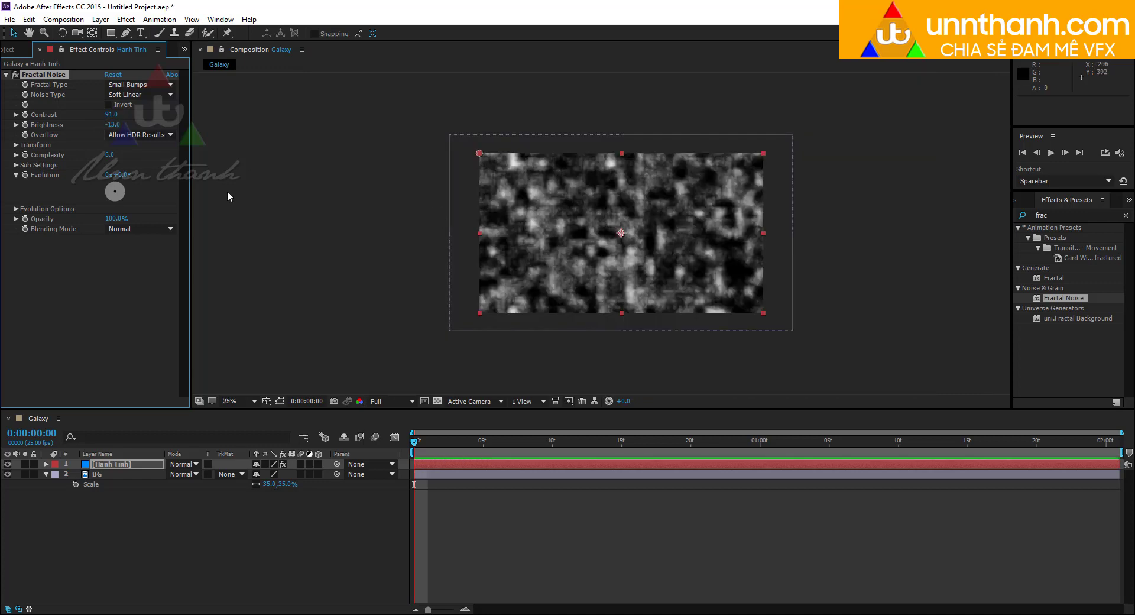
click(16, 145)
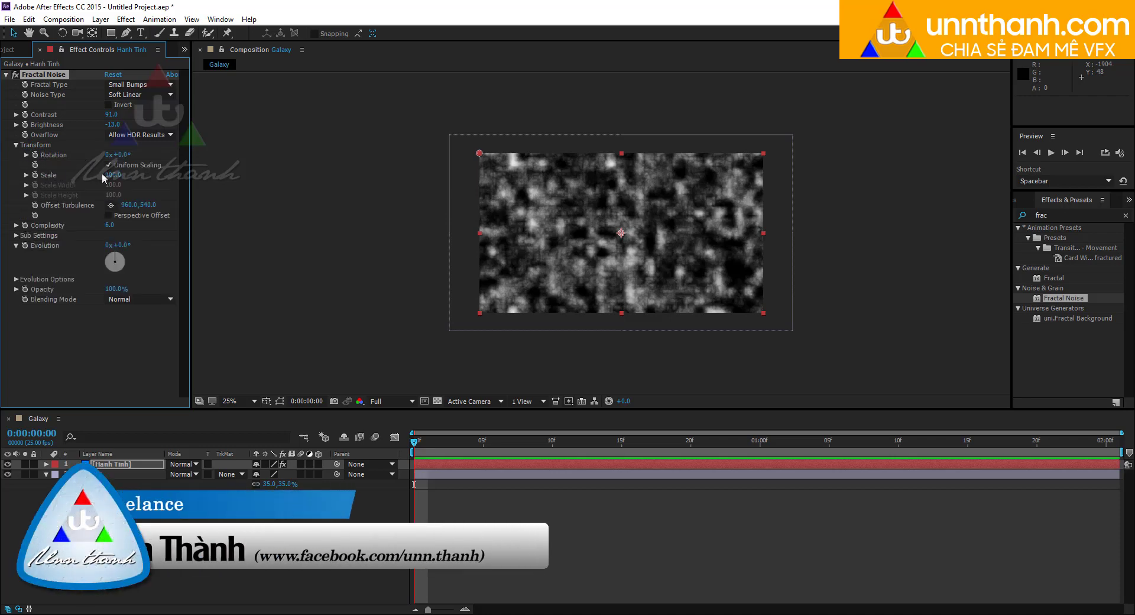
click(26, 175)
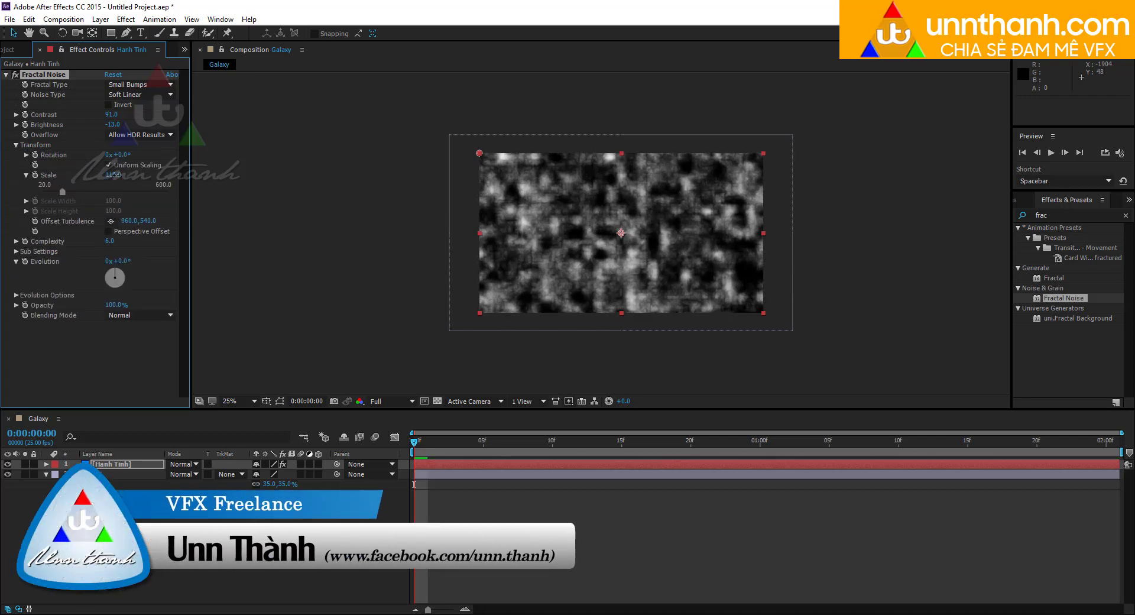
drag(62, 192, 63, 191)
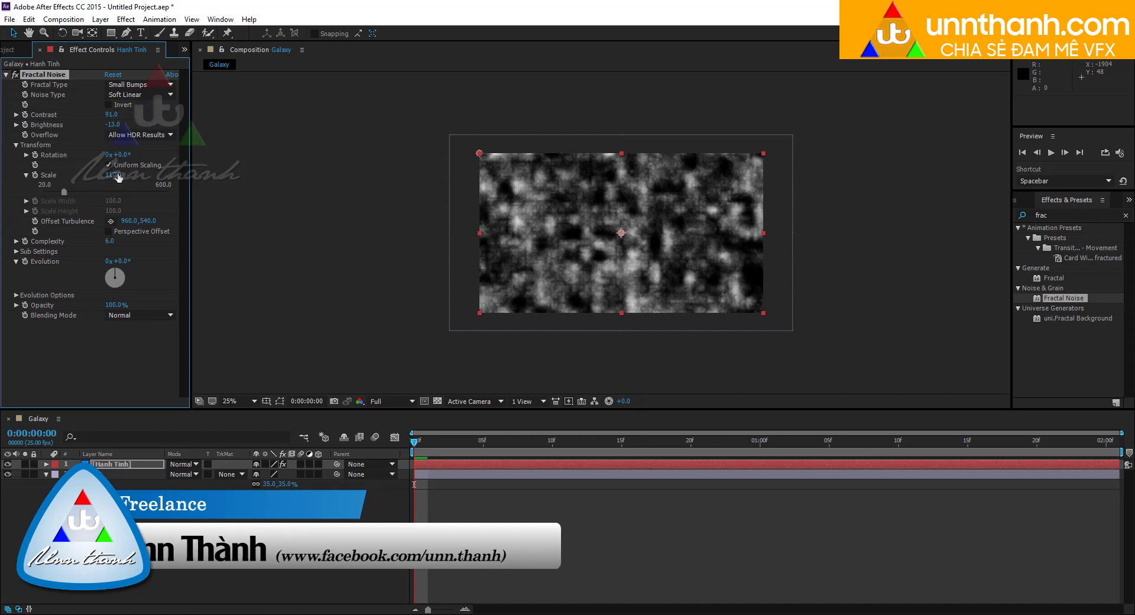
Find the CC Sphere effect, apply it to the Hanh Tinh solid after Fractal Noise, and set its radius to 214
click(1023, 215)
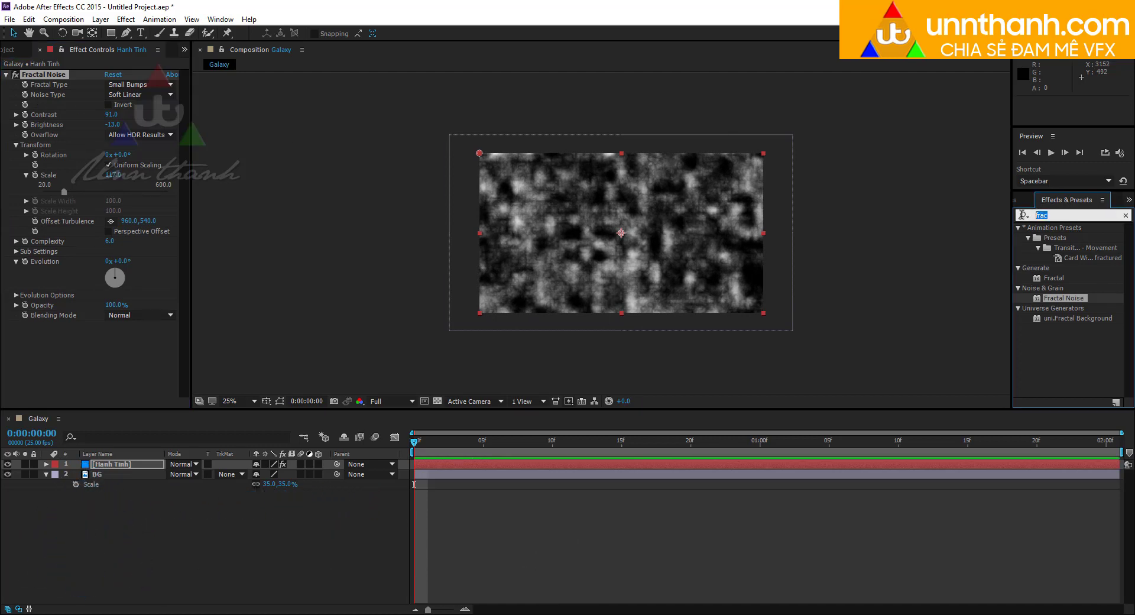
text(cc sp)
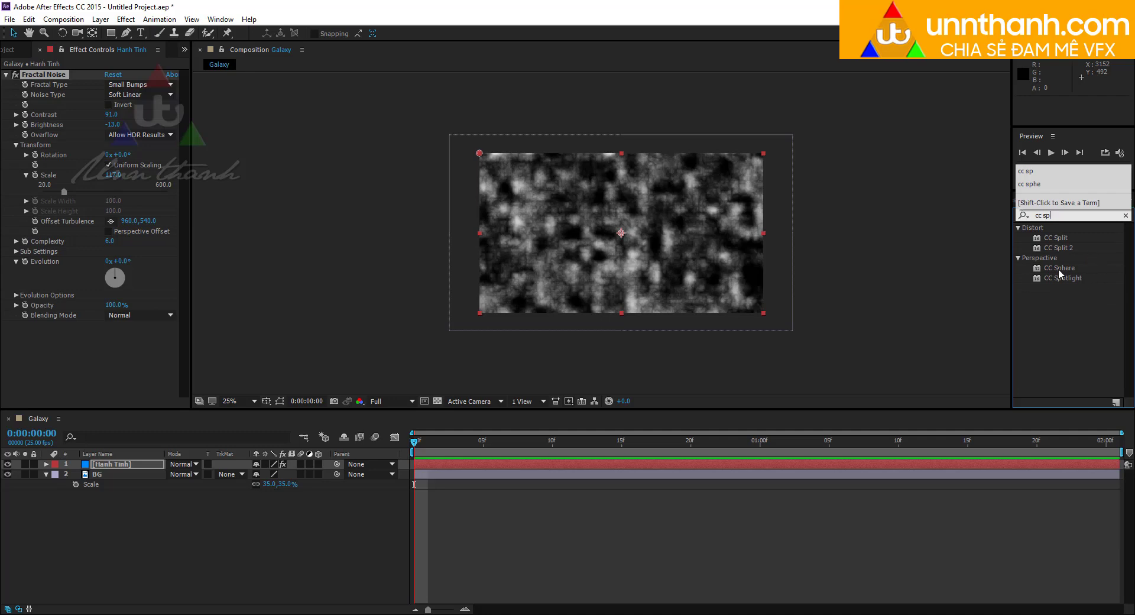
drag(1060, 273, 137, 338)
key(period)
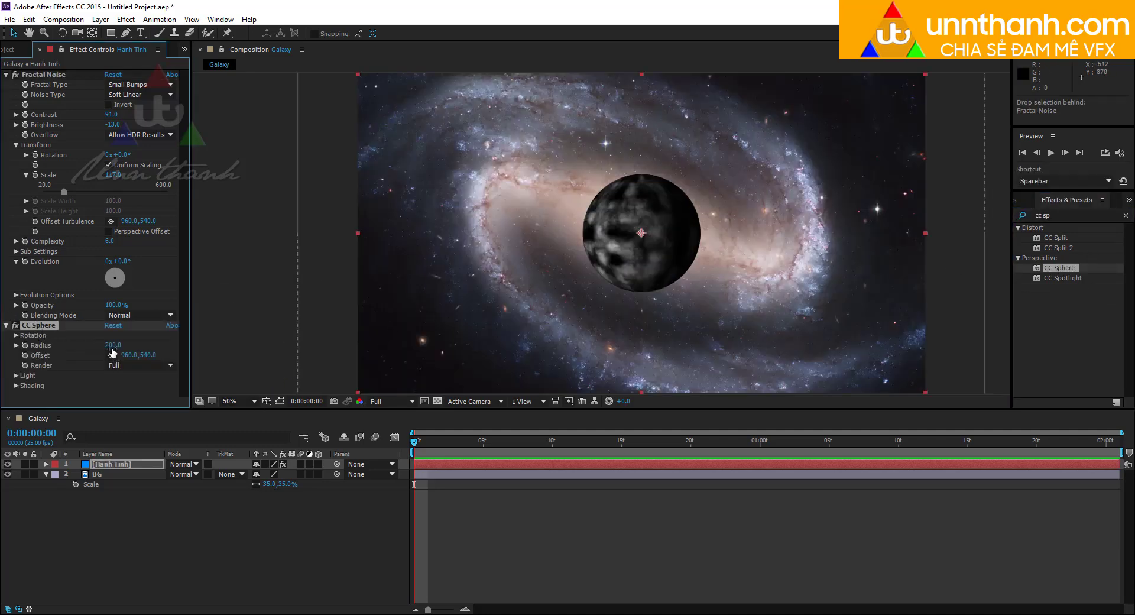
drag(112, 344, 107, 345)
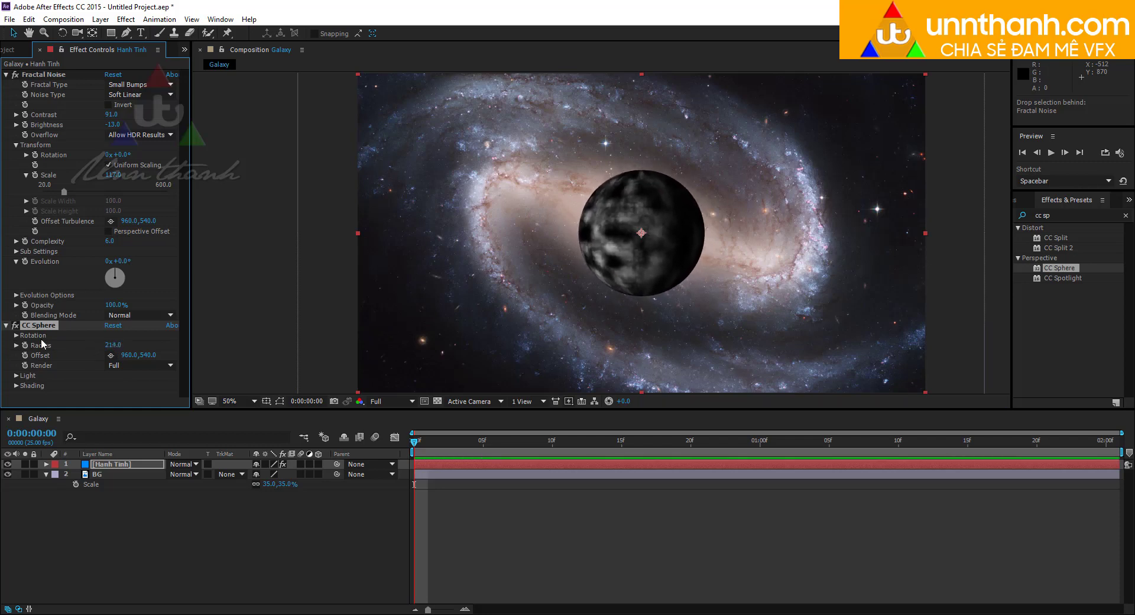
Check the planet's look in the reference video Final.mov and return to After Effects
key(comma)
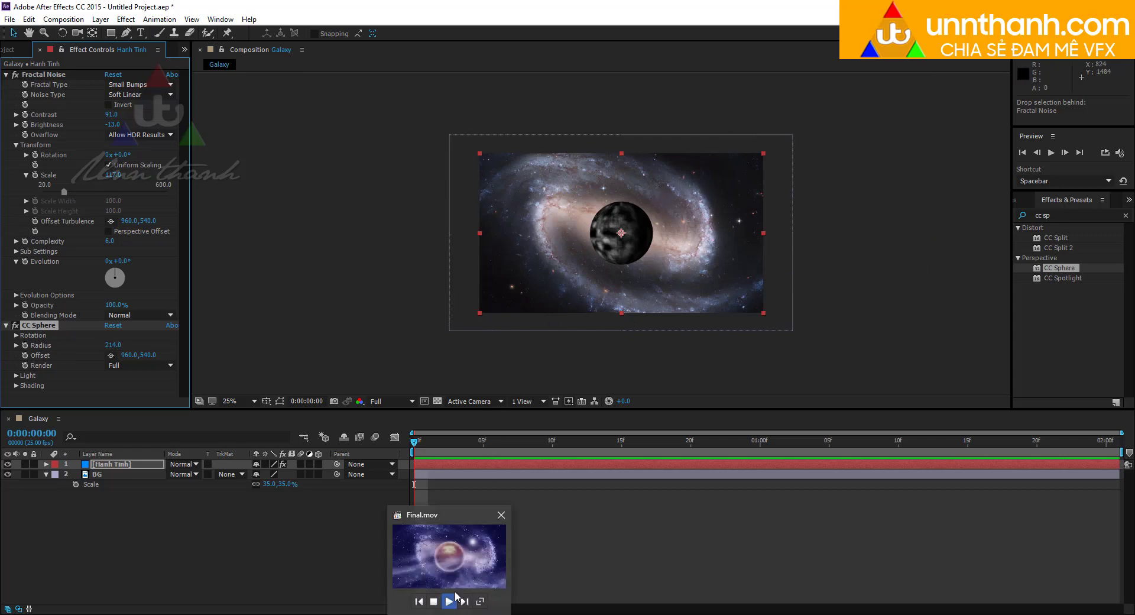
click(455, 594)
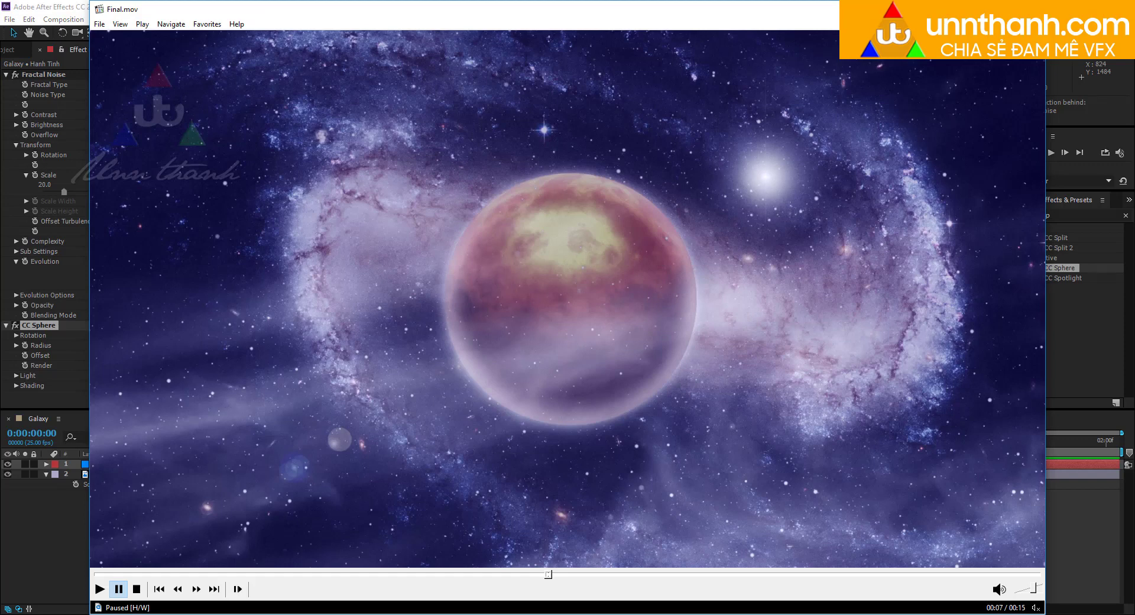
click(1035, 9)
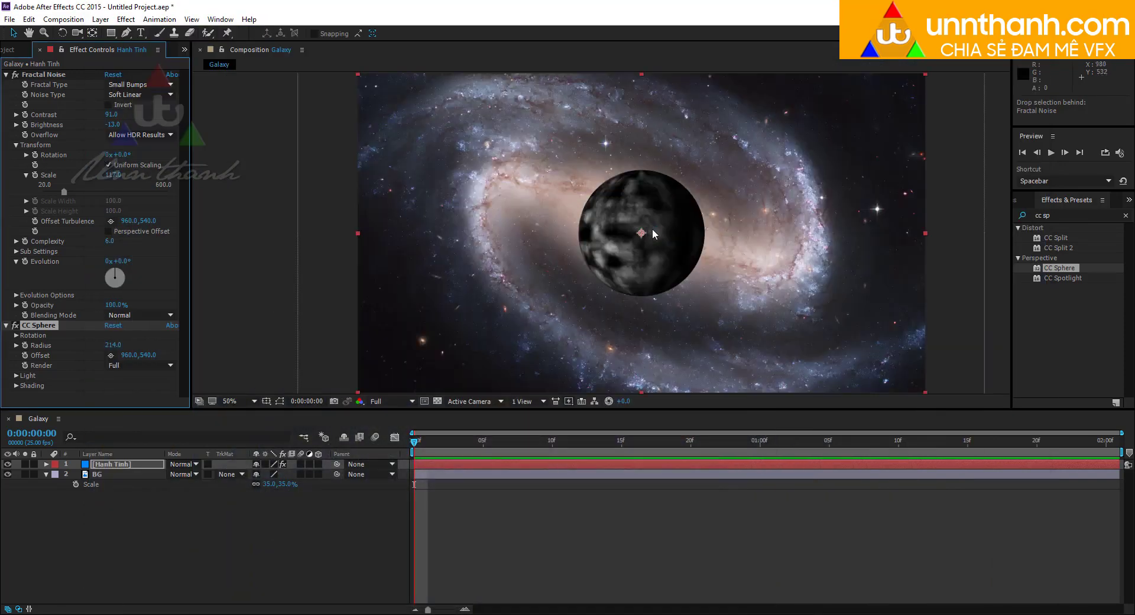
Find the Colorama effect and apply it to the Hanh Tinh solid after CC Sphere
click(1058, 215)
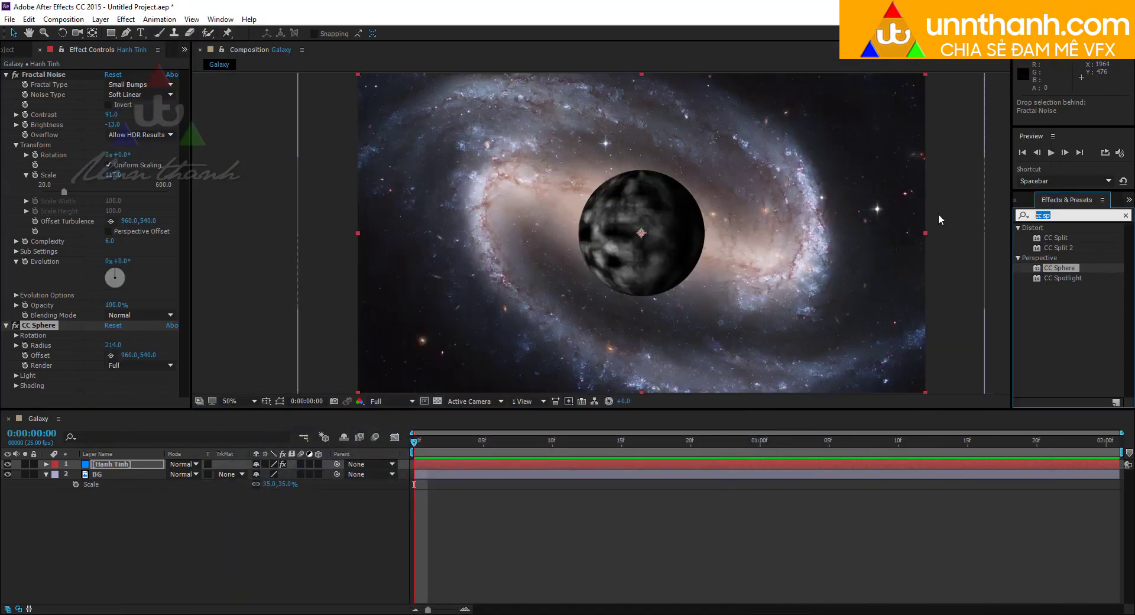
key(BackSpace)
text(color)
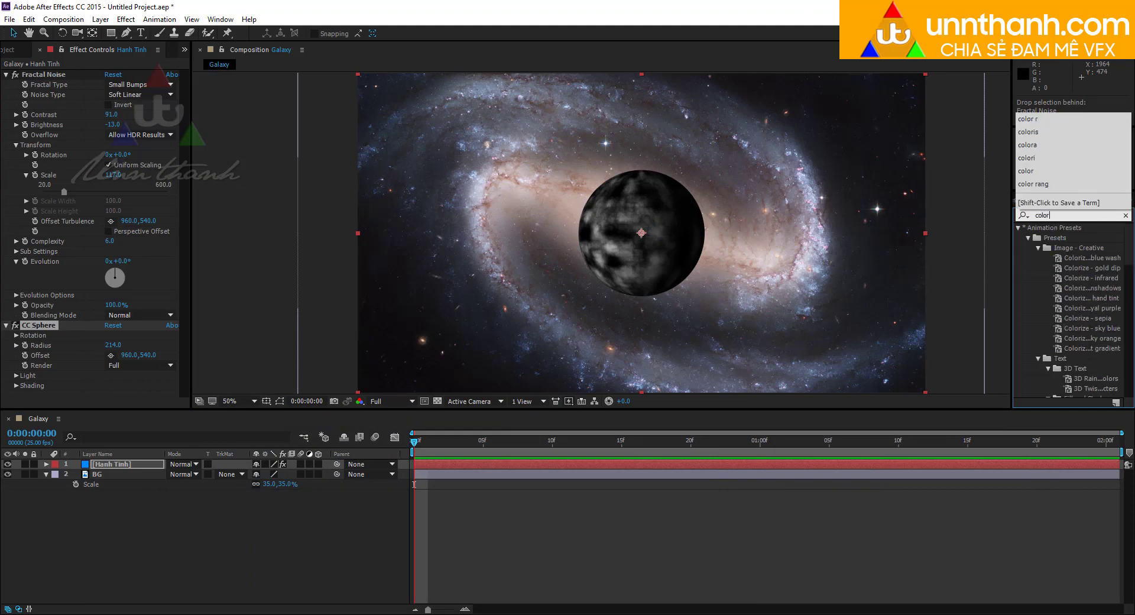
text(a)
drag(1058, 237, 67, 385)
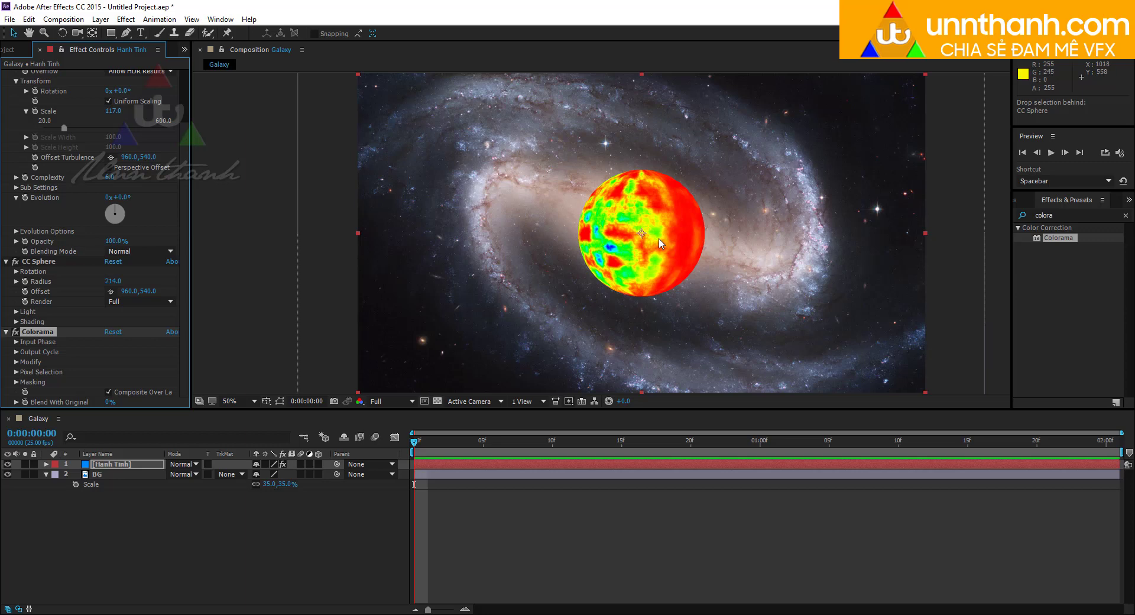
Reorder the effects so that Colorama sits between Fractal Noise and CC Sphere
scroll(661, 243, up, 3)
scroll(661, 243, down, 3)
drag(46, 334, 50, 258)
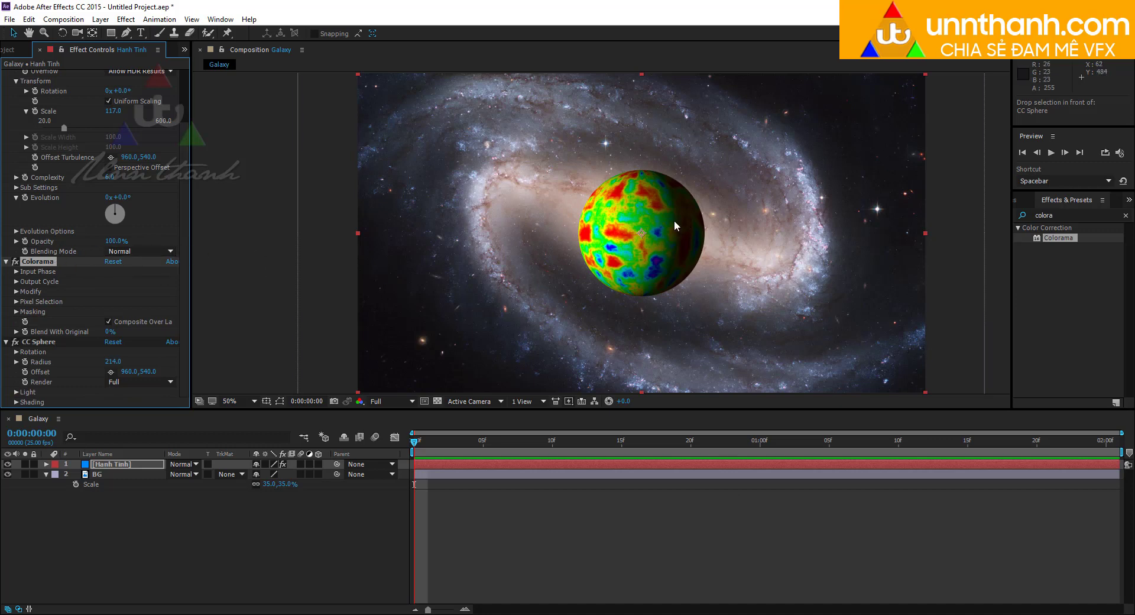
key(period)
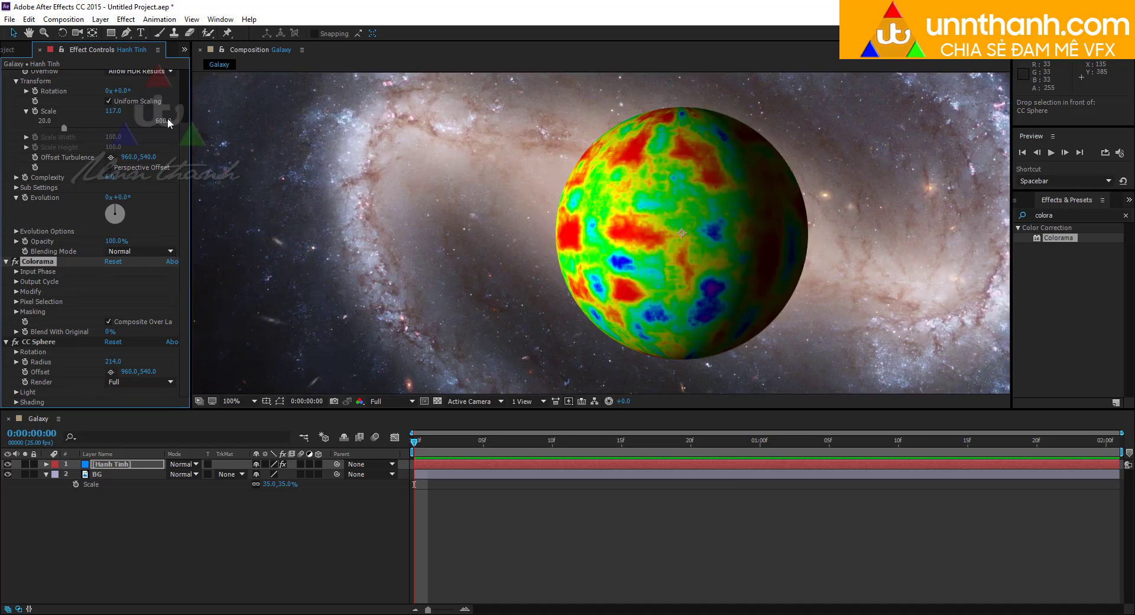
Try the Dynamic and Subscale fractal types for the planet's Fractal Noise, ending on Dynamic
scroll(122, 139, up, 3)
click(136, 86)
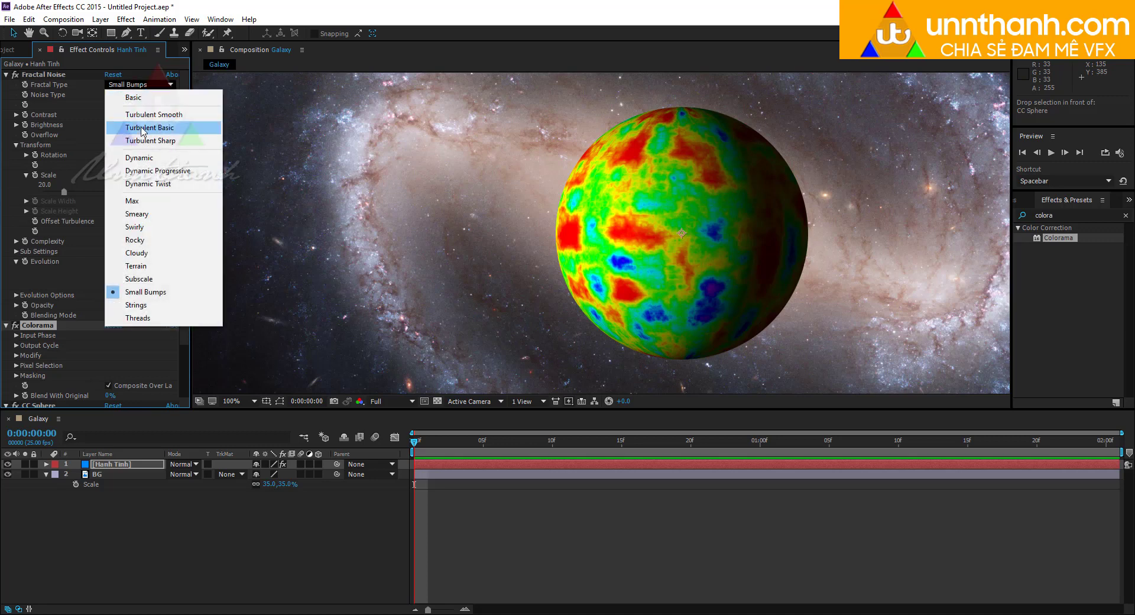
click(141, 156)
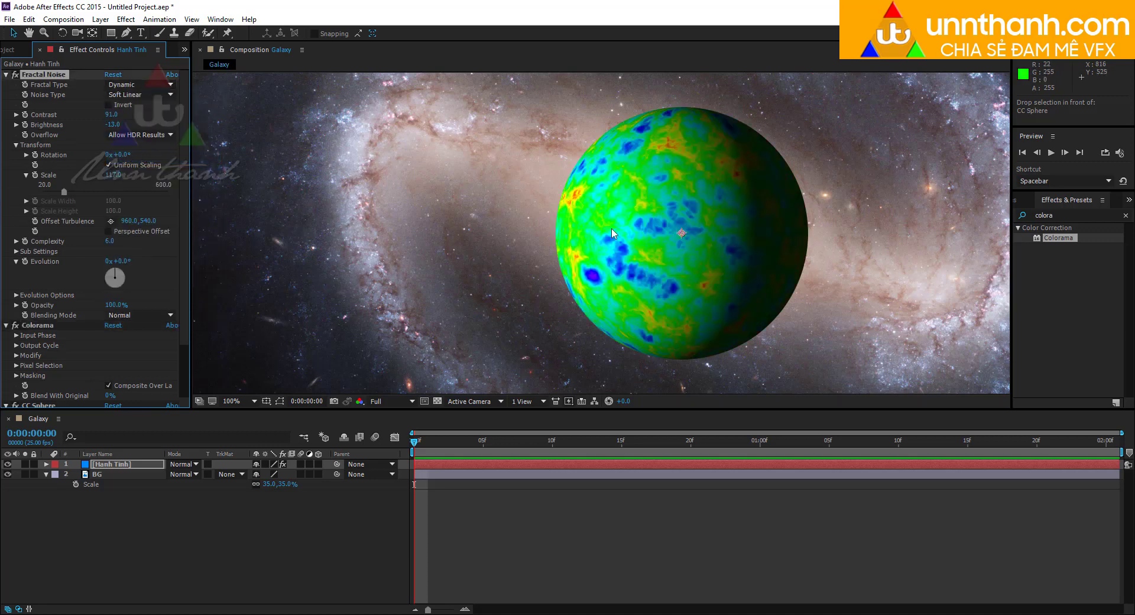
key(comma)
click(137, 85)
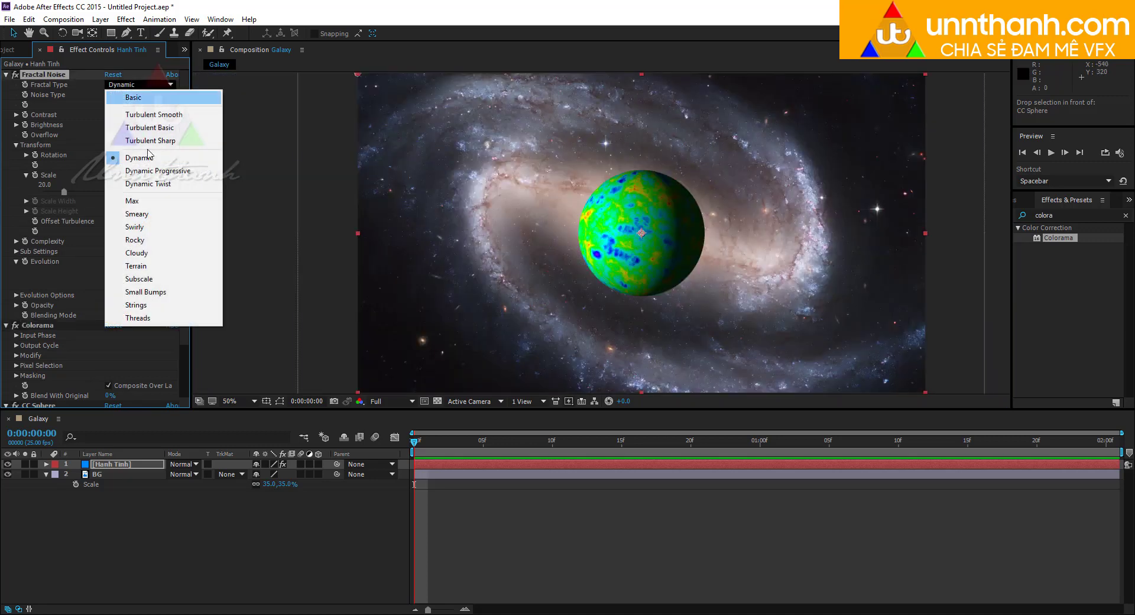
click(158, 279)
click(133, 84)
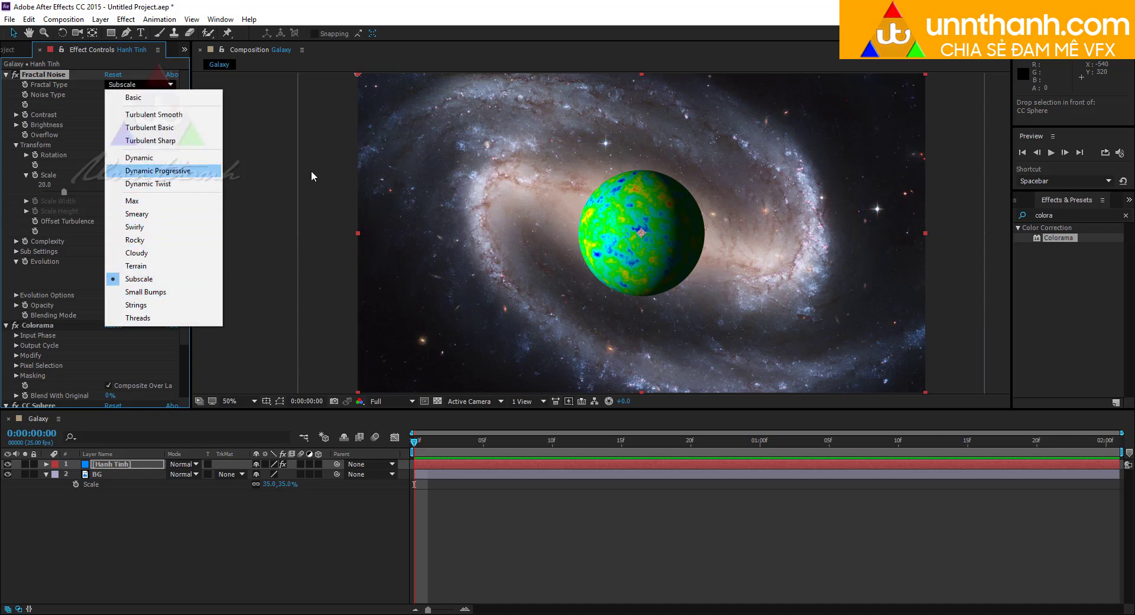
click(139, 158)
key(slash)
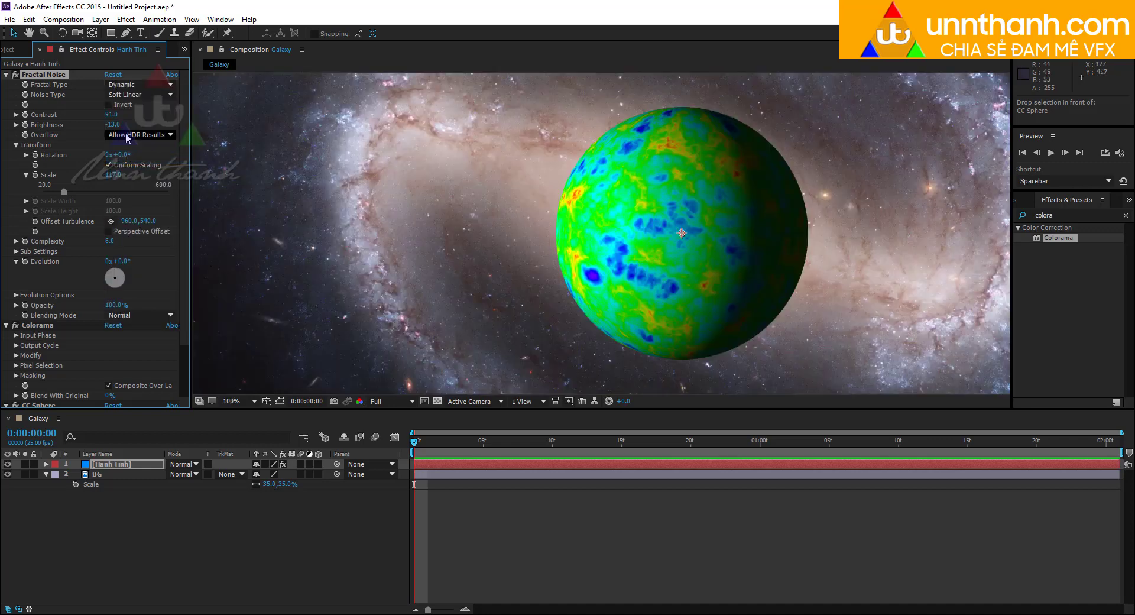
Try the Turbulent Sharp fractal type for the planet, and set it back to Small Bumps
click(122, 86)
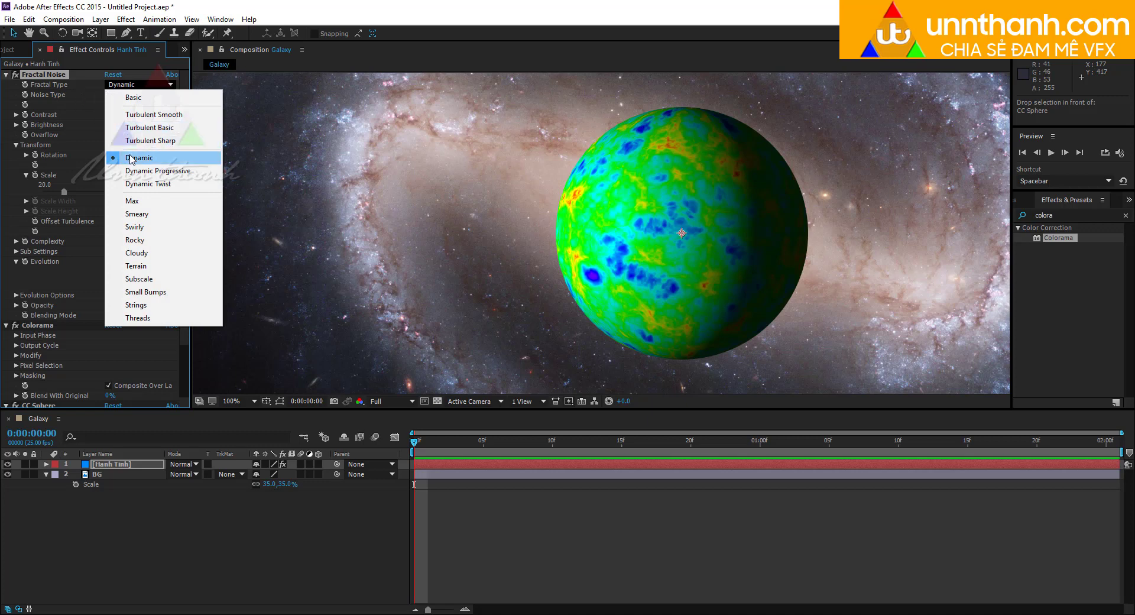
click(156, 141)
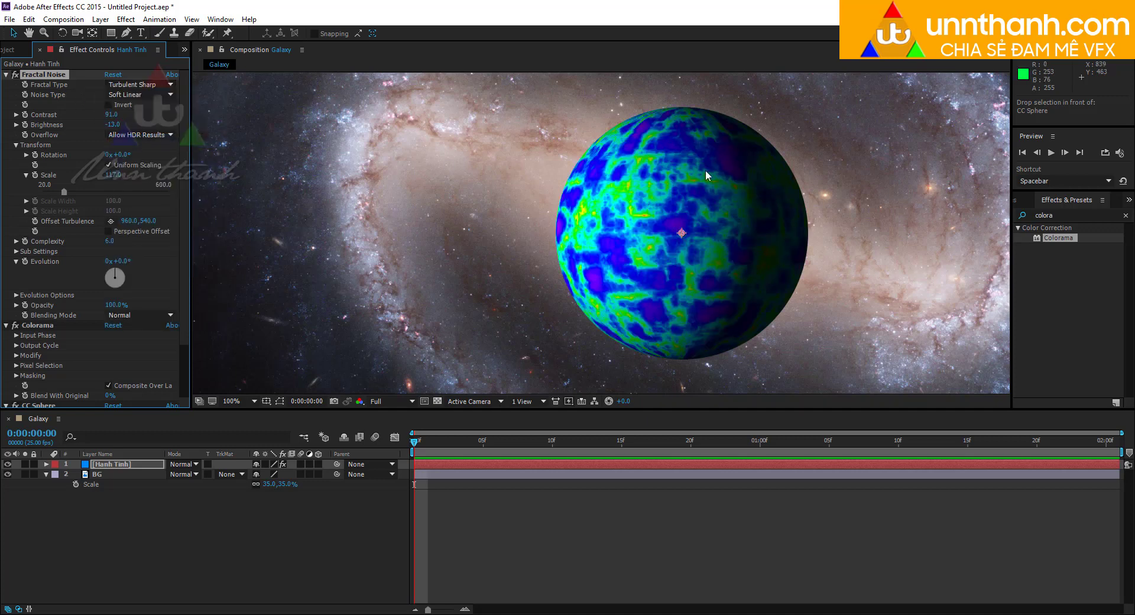
click(136, 87)
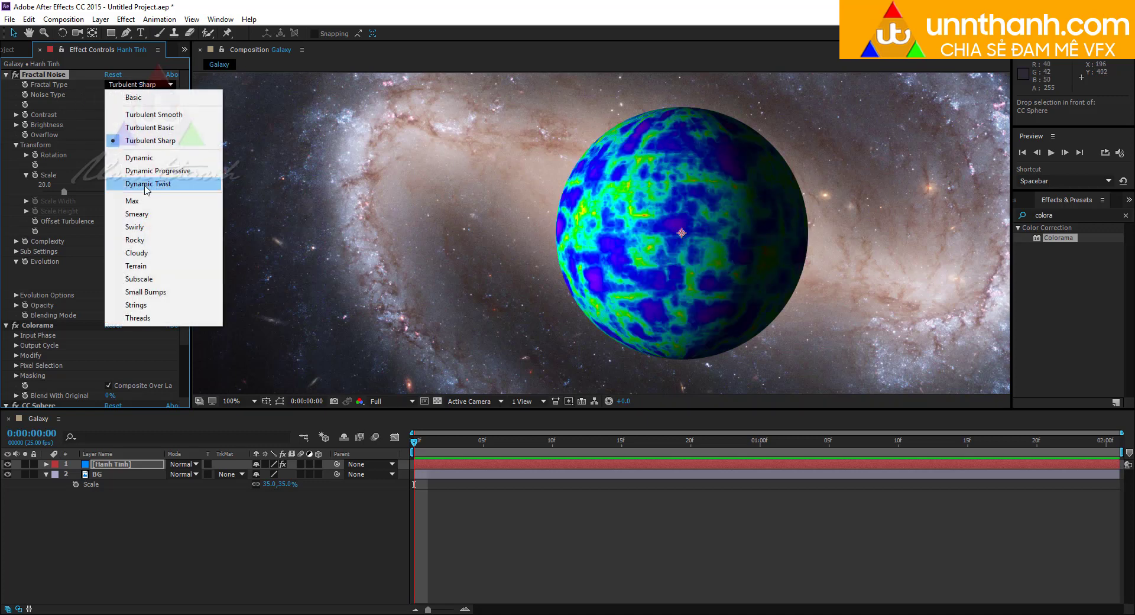
click(146, 292)
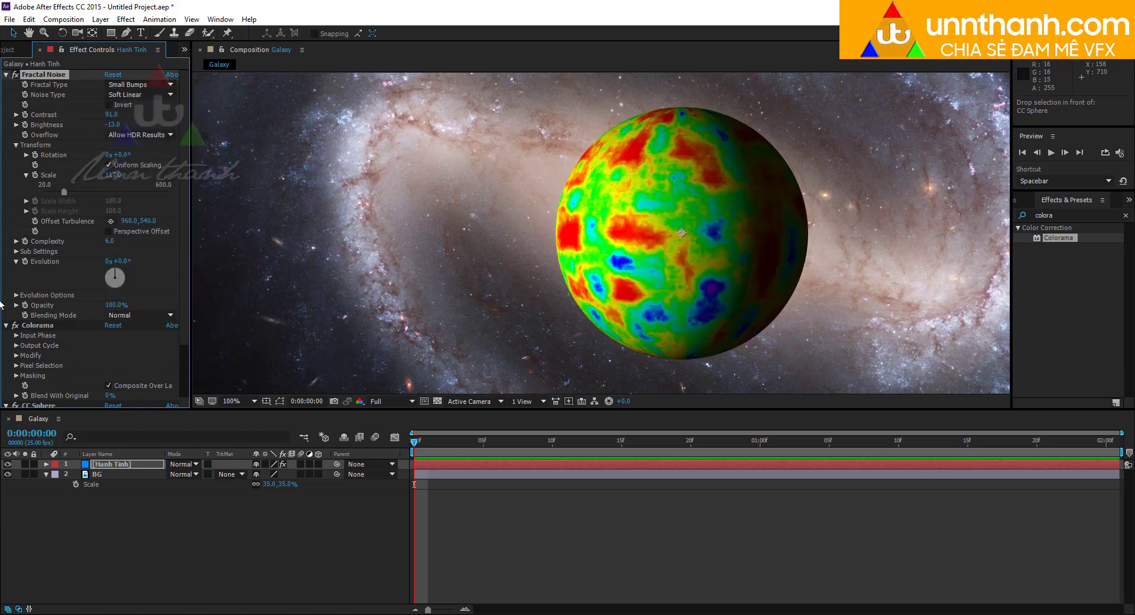
key(comma)
key(comma)
key(period)
key(period)
Set the preset palette of Colorama's output cycle to Rusty and inspect the planet up close
scroll(53, 345, down, 1)
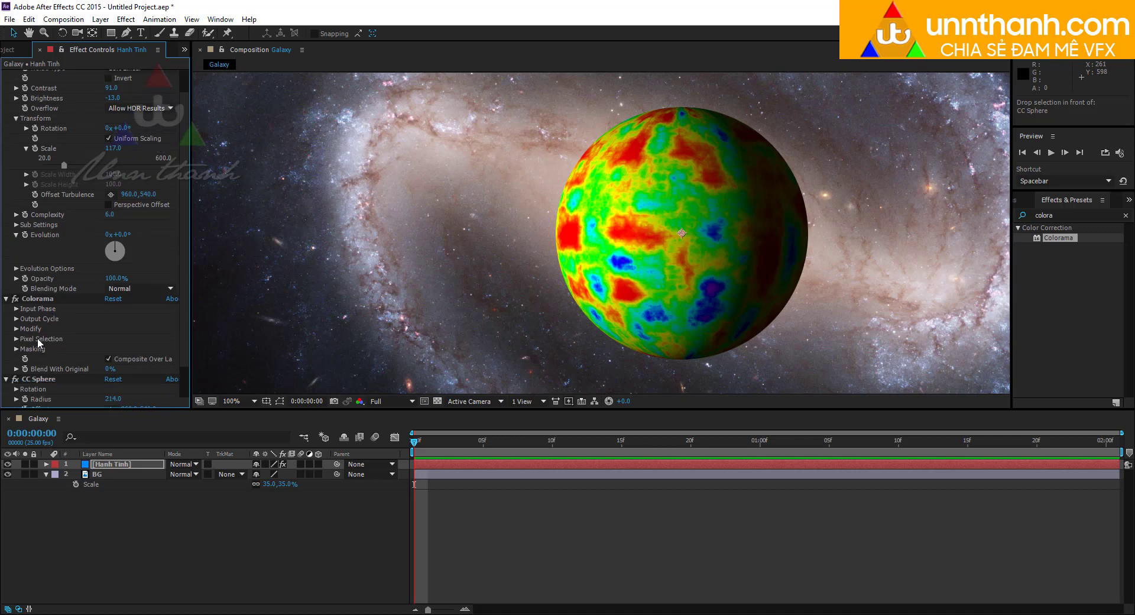
click(18, 319)
scroll(102, 305, down, 3)
click(127, 249)
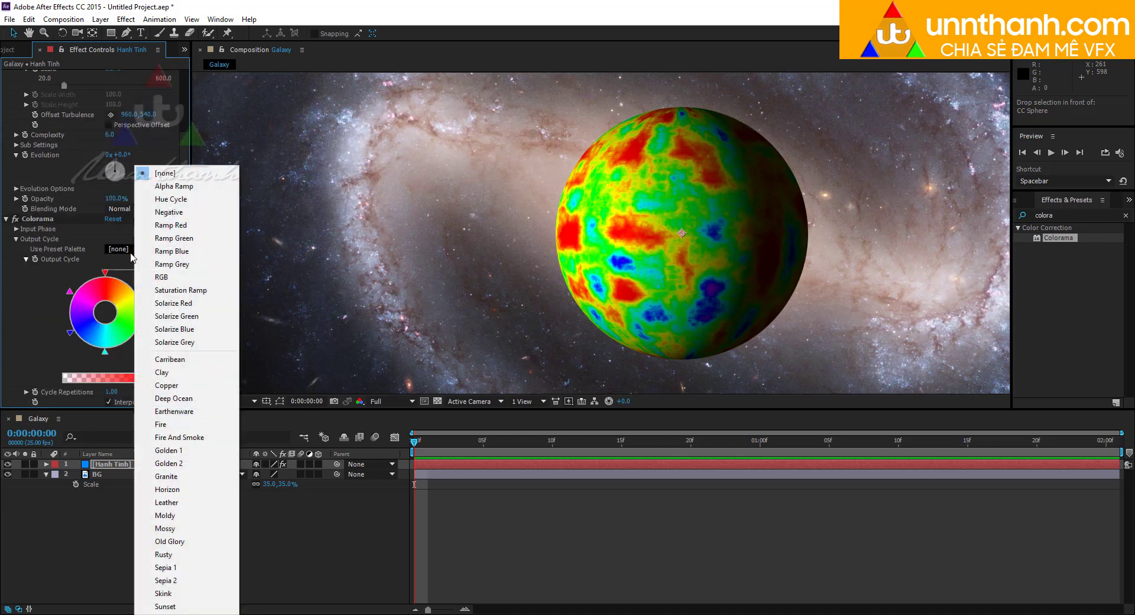
click(184, 556)
key(comma)
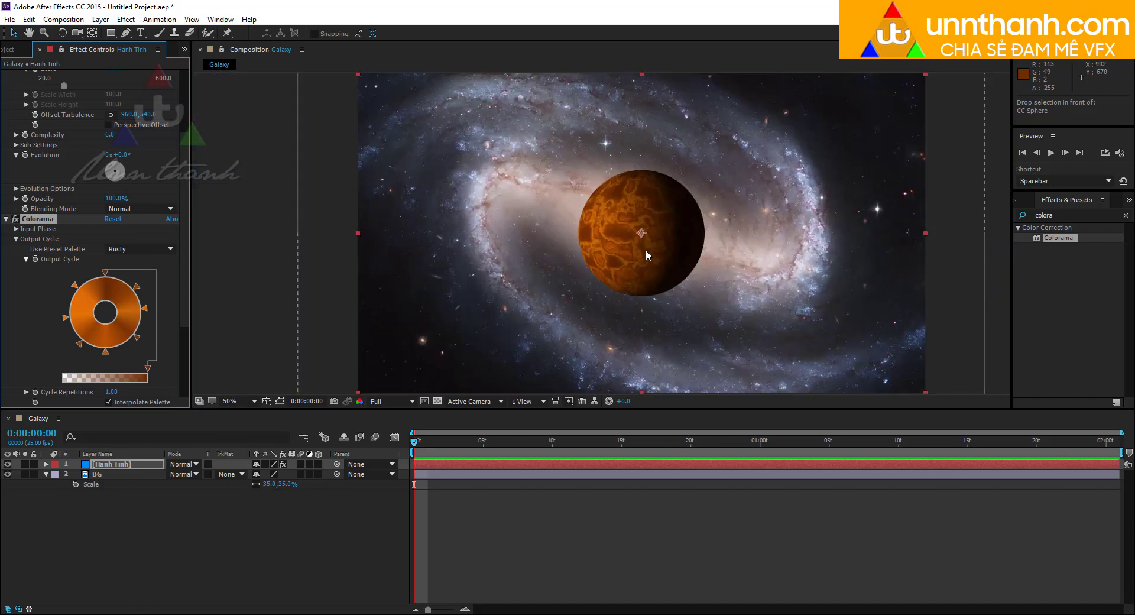
key(period)
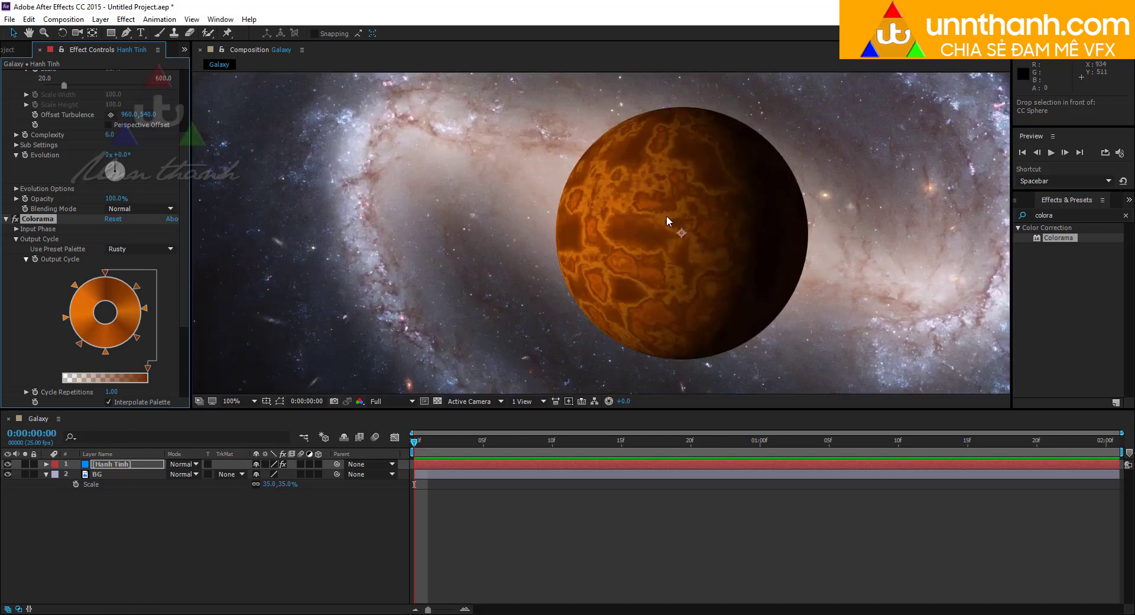
Set CC Sphere's light intensity to 109 and light direction to -13°, then try another light height and undo it
key(comma)
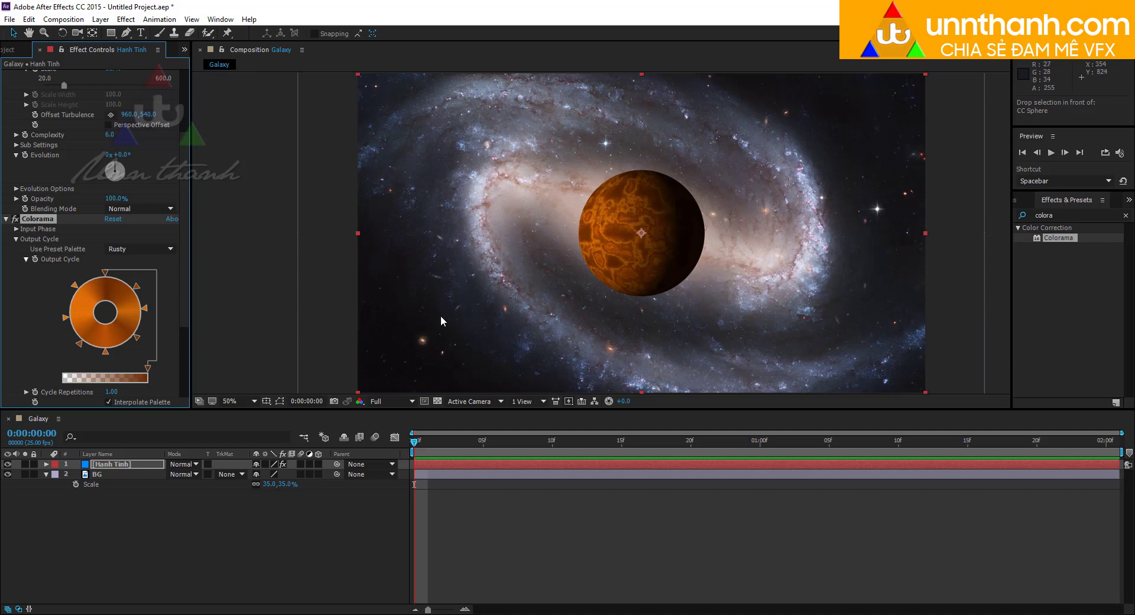
click(6, 220)
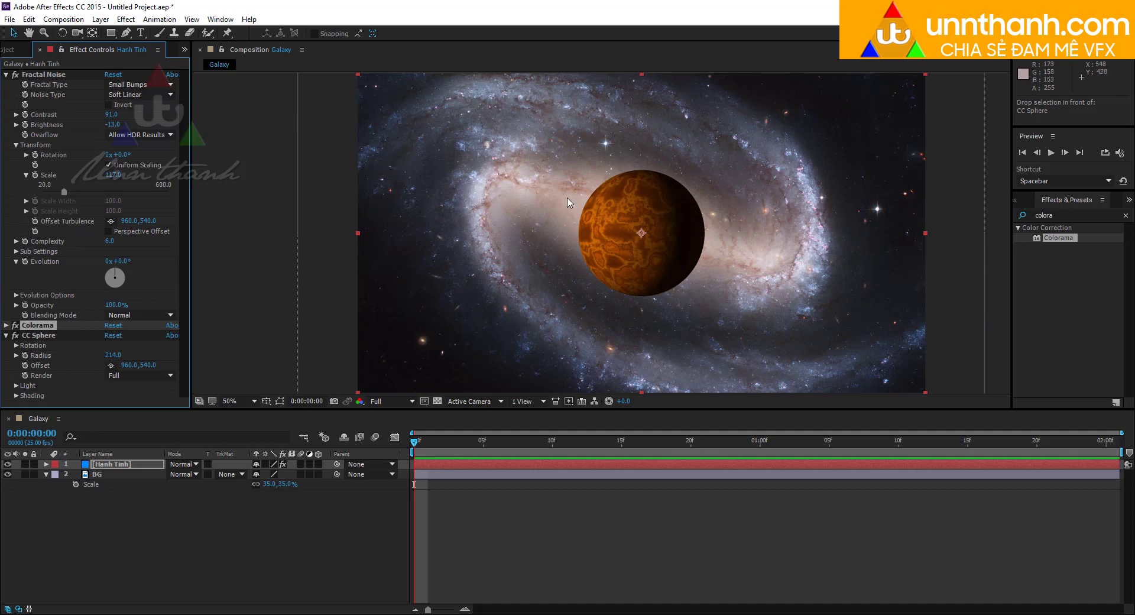
click(6, 74)
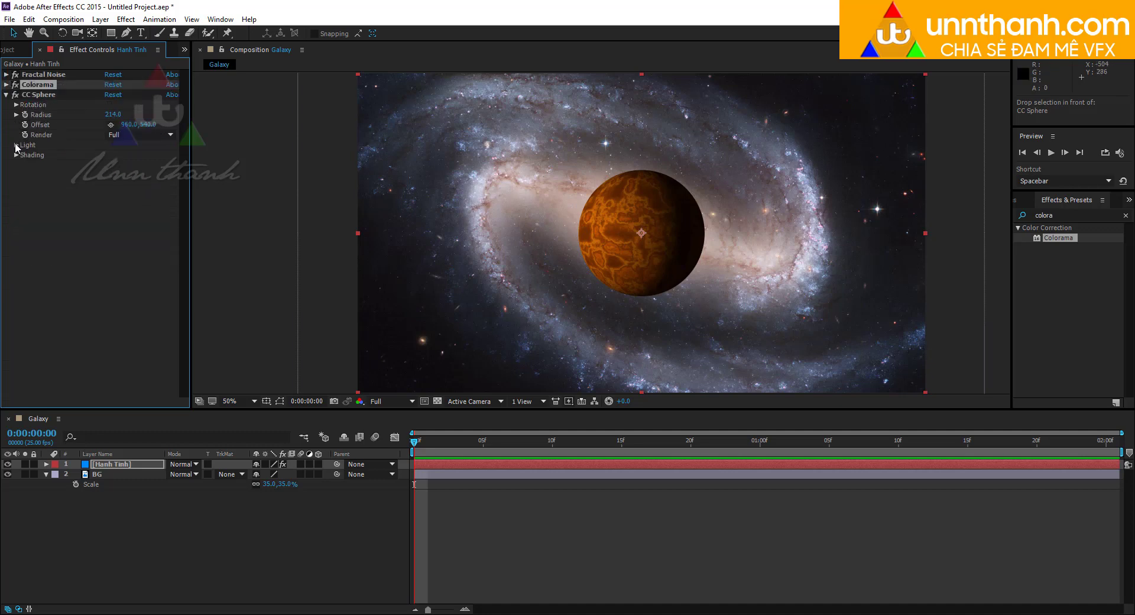
click(16, 145)
click(16, 219)
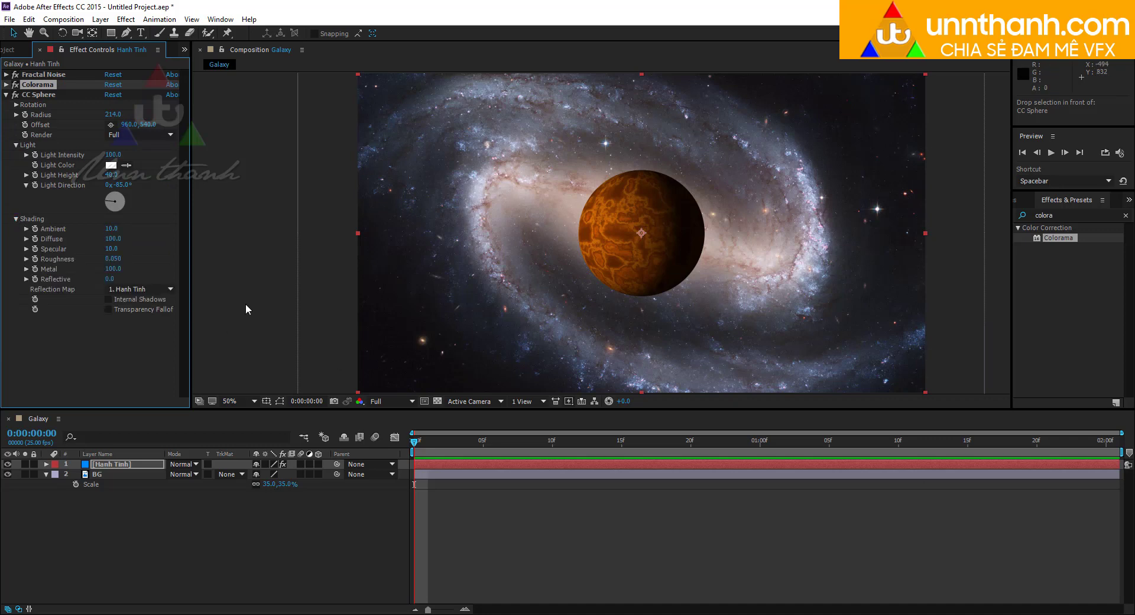
drag(113, 155, 119, 156)
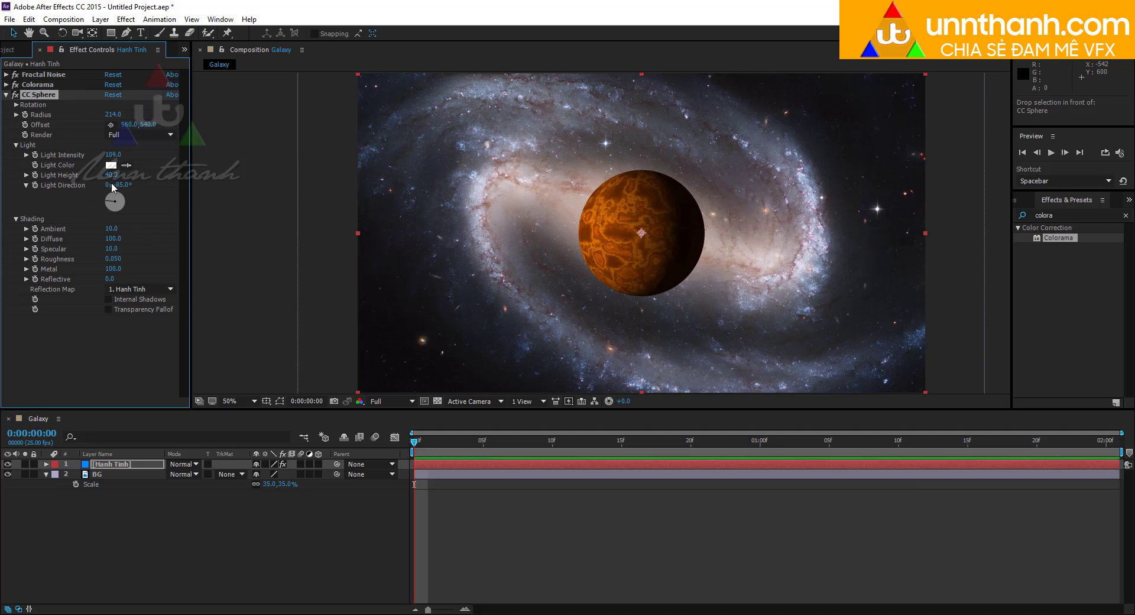
mouse_move(121, 187)
mouse_down()
mouse_move(176, 184)
mouse_move(129, 184)
mouse_up()
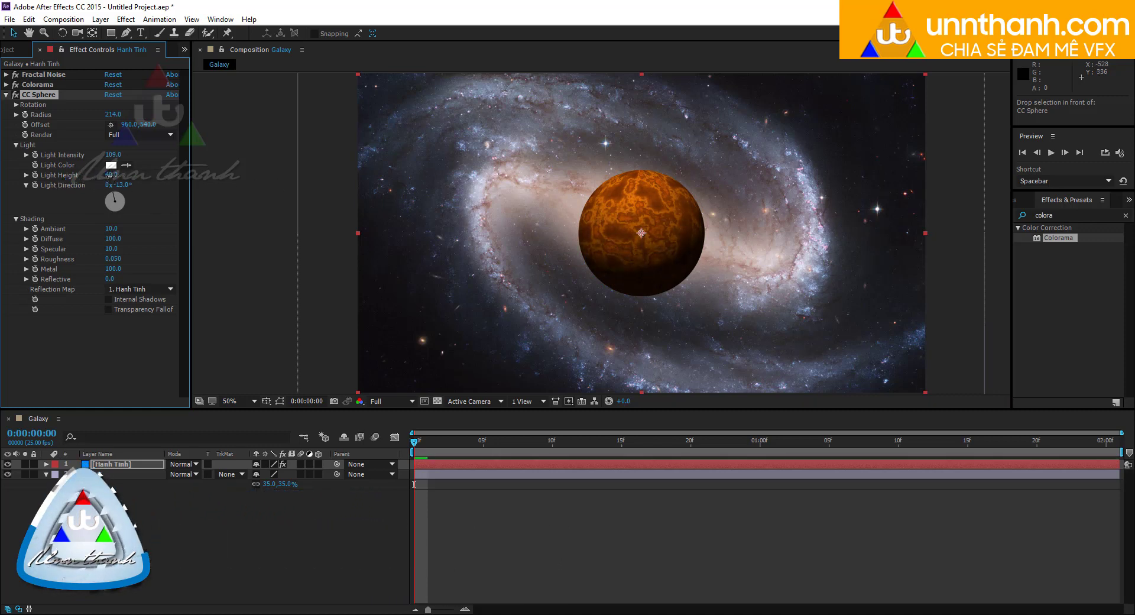
drag(110, 174, 114, 176)
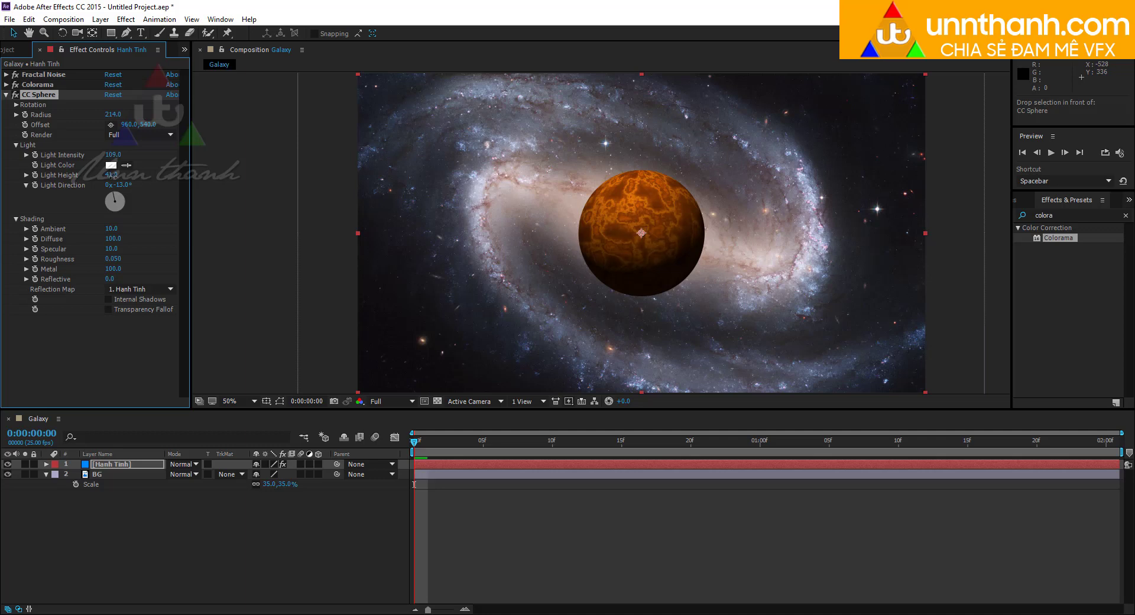
key(ctrl+z)
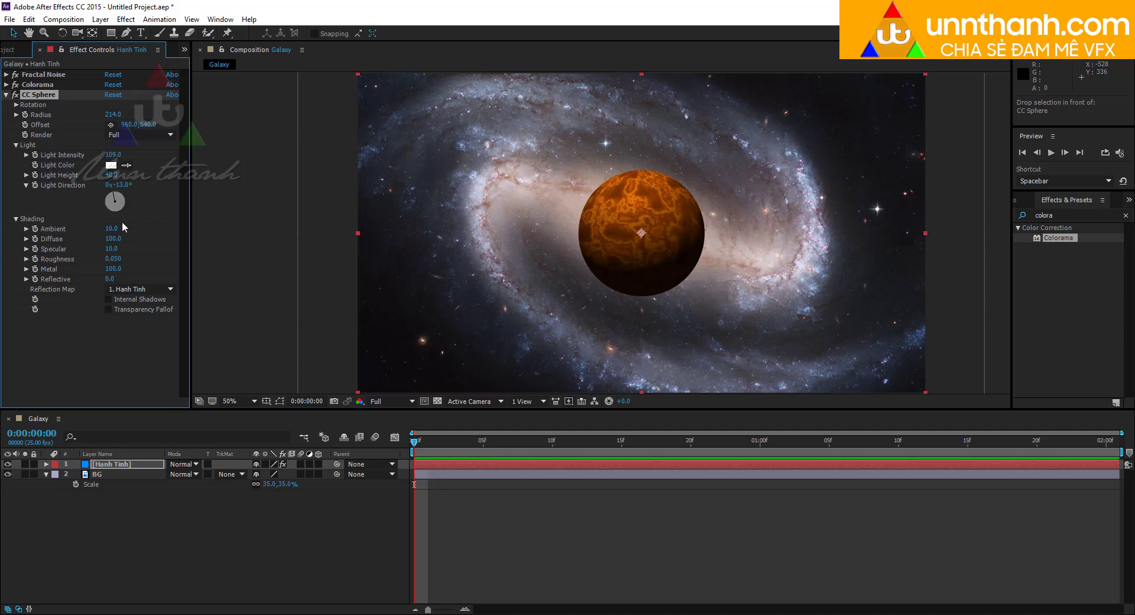
Set CC Sphere's shading to ambient 14, diffuse 80, specular 100, roughness 0.426 and metal 57
drag(112, 228, 157, 246)
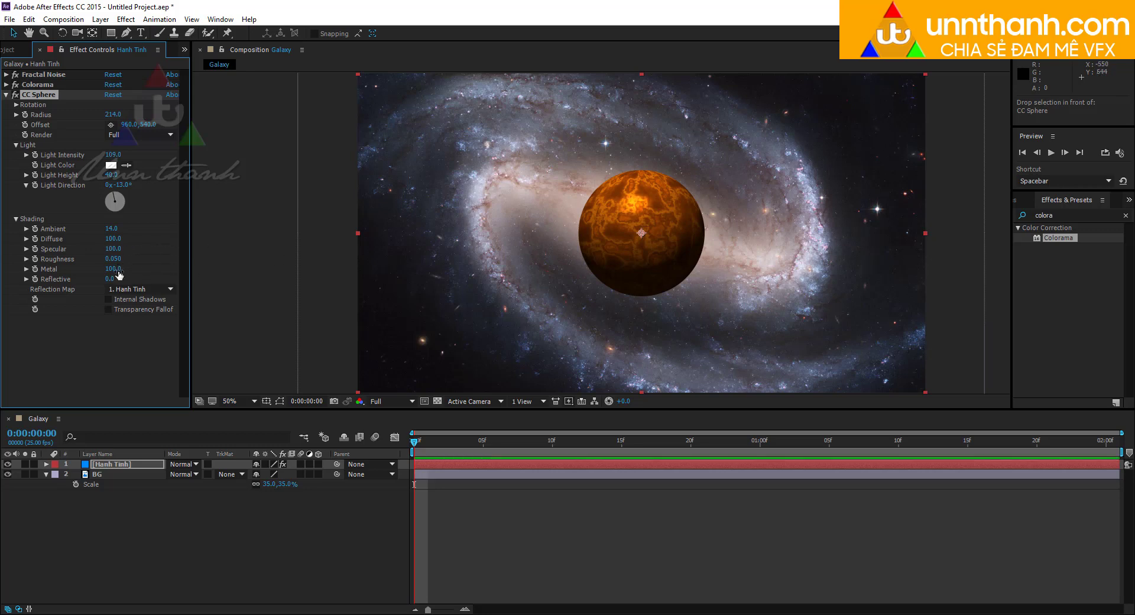
drag(114, 273, 329, 244)
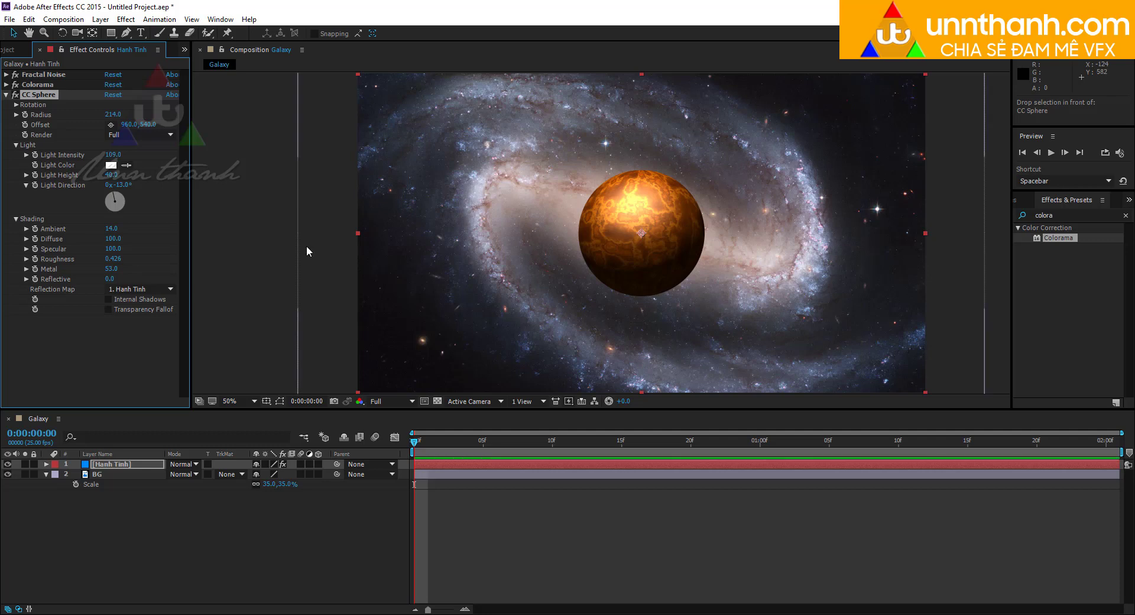
mouse_move(110, 268)
mouse_down()
mouse_move(111, 250)
mouse_move(134, 237)
mouse_move(118, 244)
mouse_up()
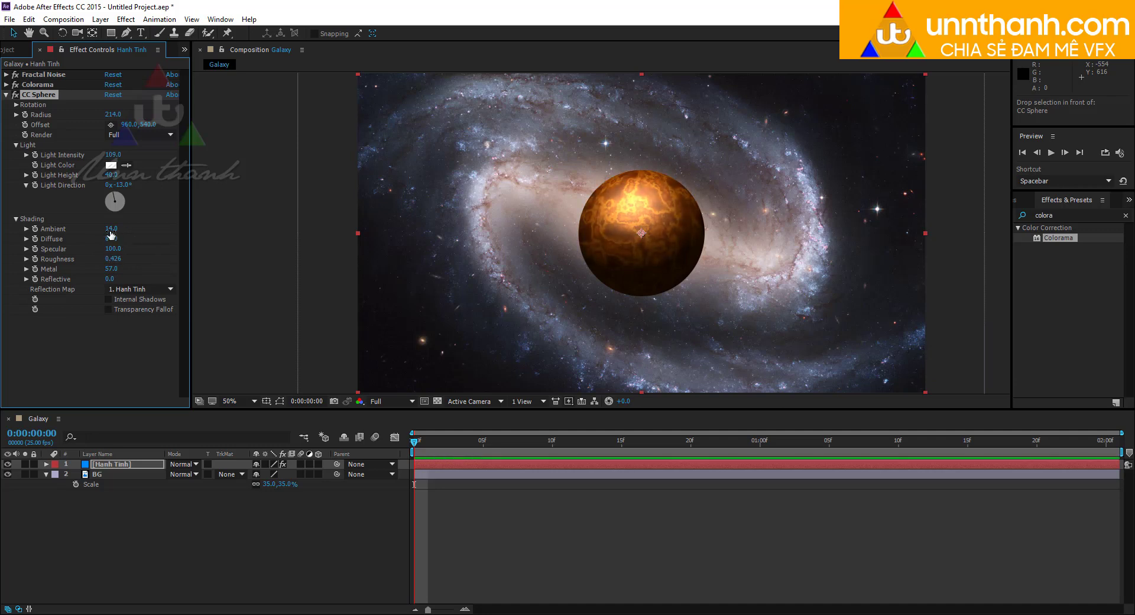
drag(110, 228, 113, 229)
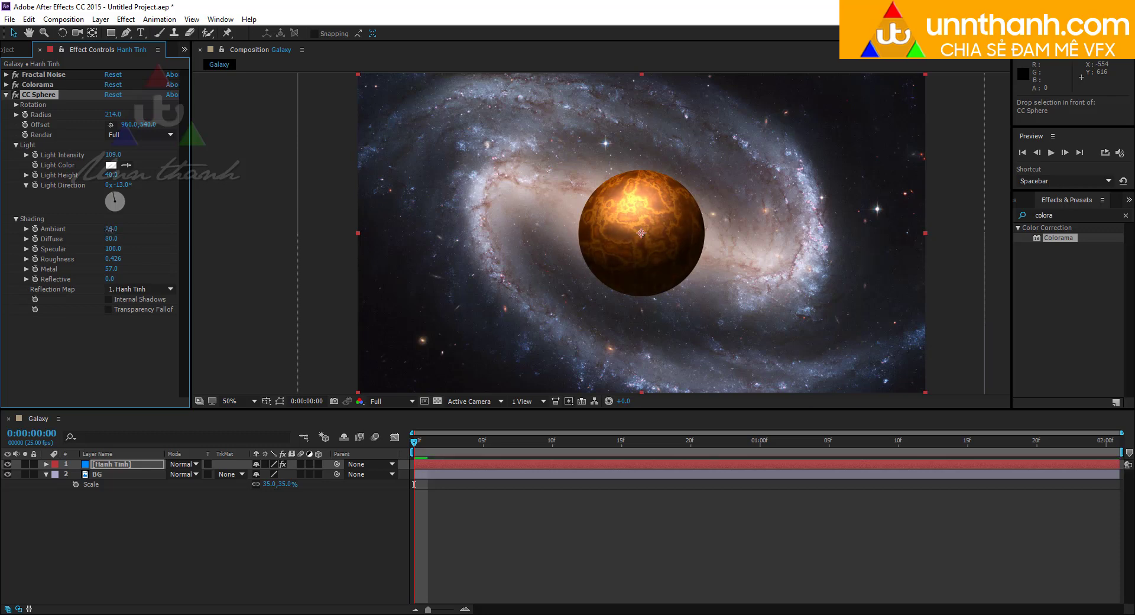
Inspect the planet's new lighting and surface detail up close and within the whole frame
scroll(538, 185, down, 1)
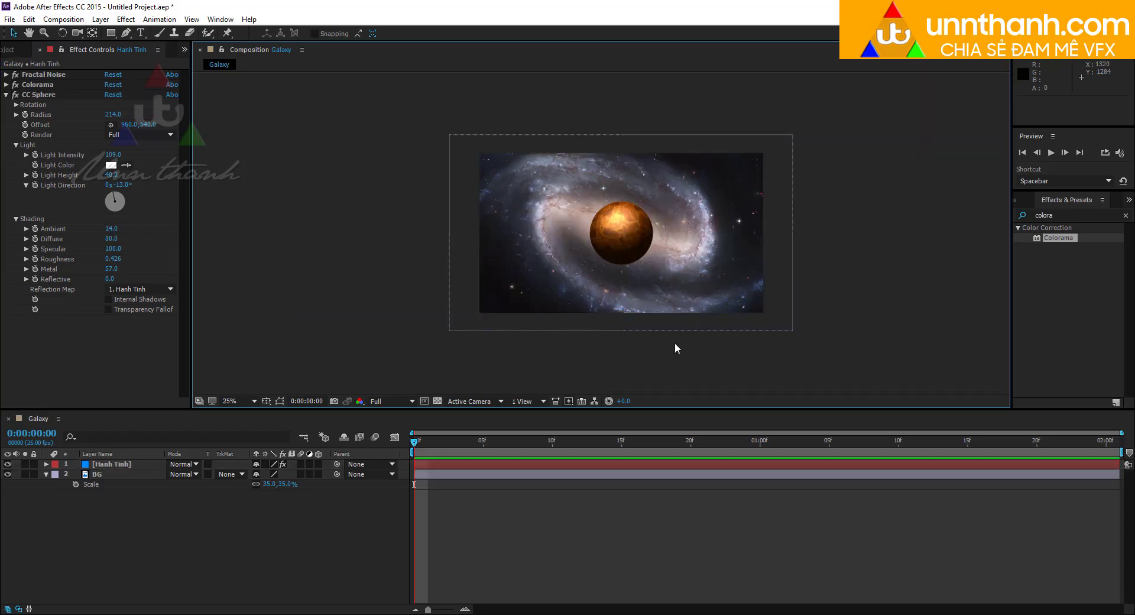
scroll(647, 258, up, 1)
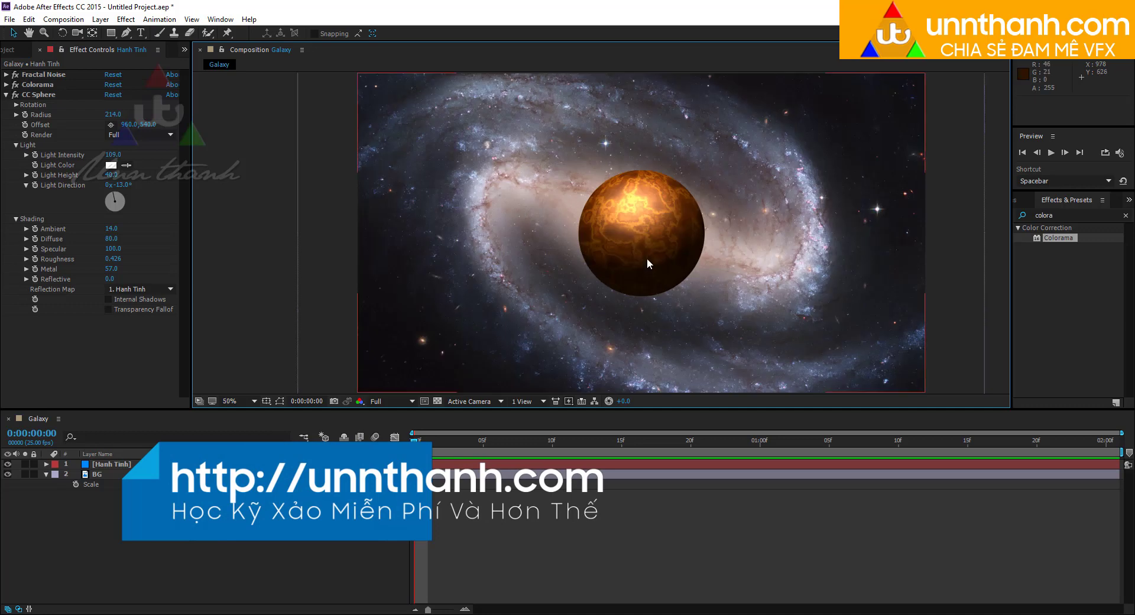
scroll(646, 257, up, 1)
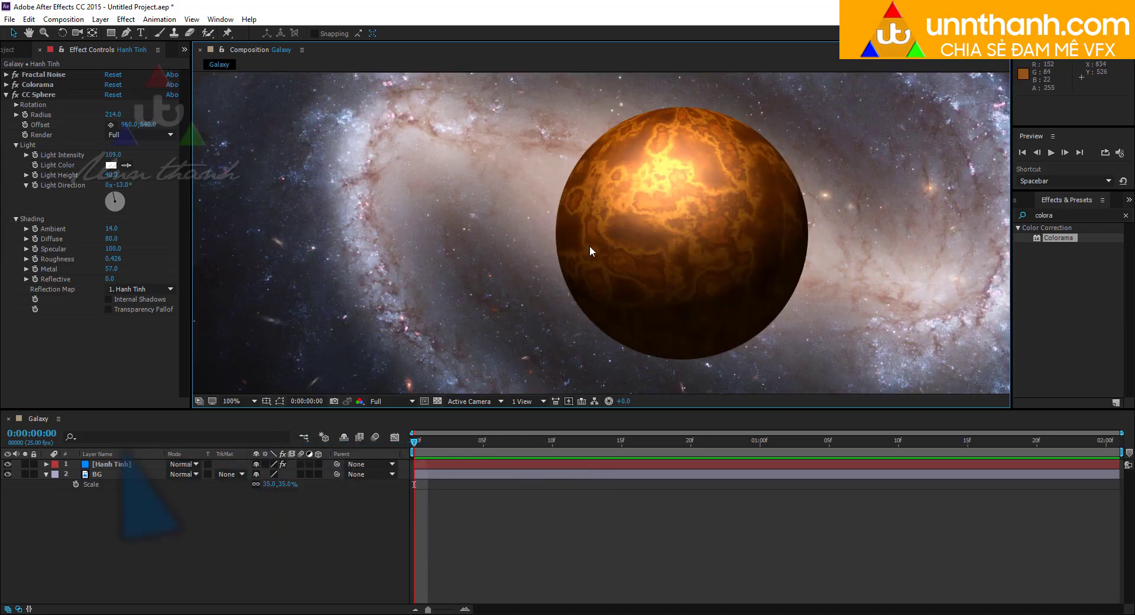
scroll(722, 269, up, 1)
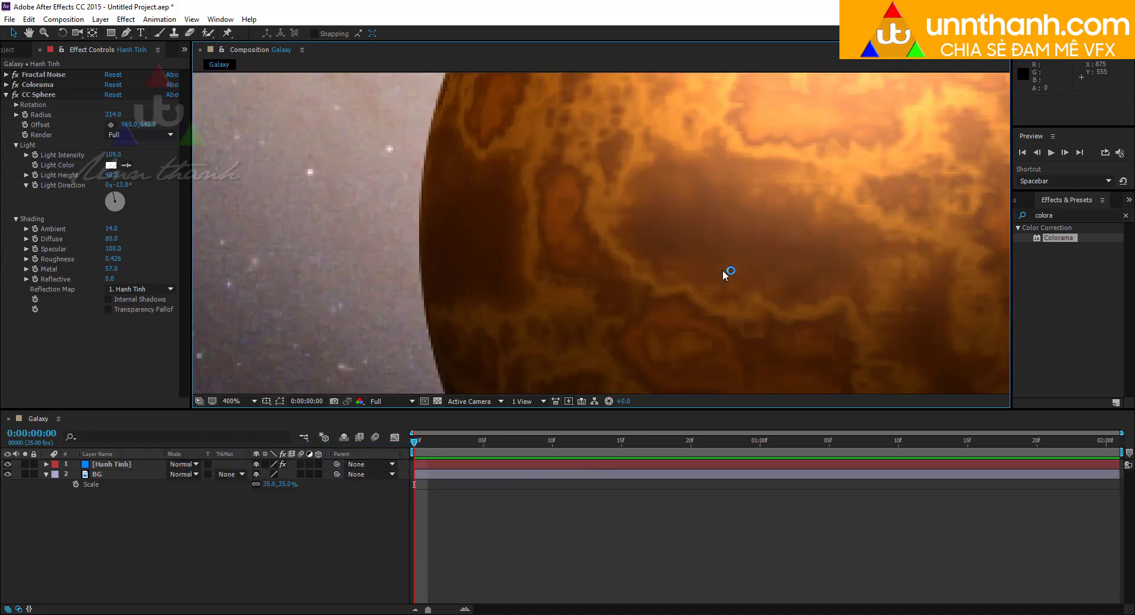
scroll(722, 270, down, 1)
scroll(699, 245, down, 1)
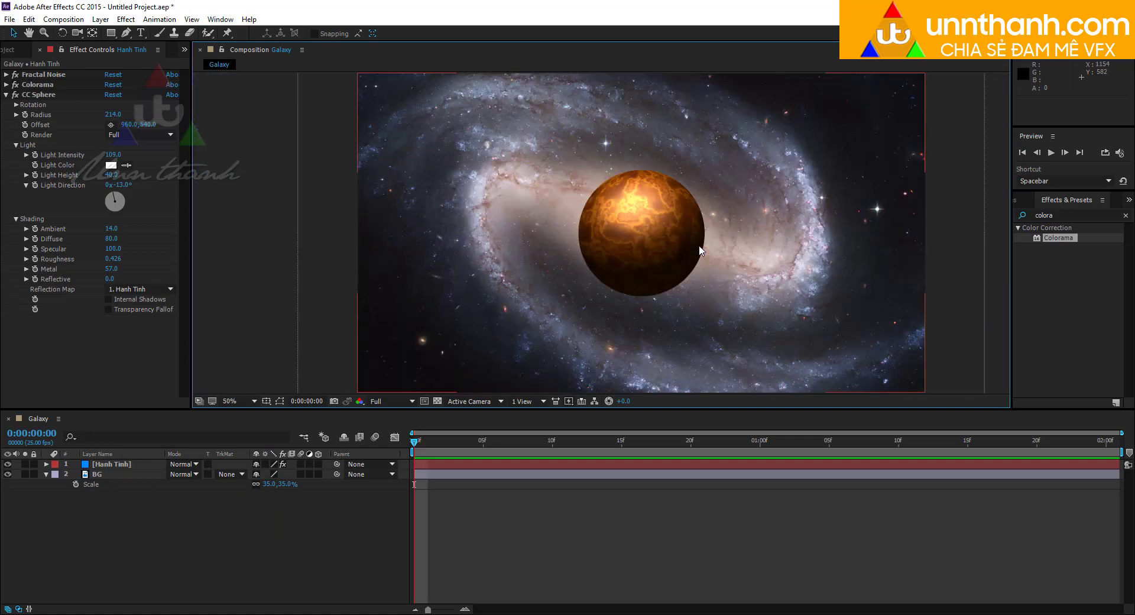
scroll(699, 245, up, 1)
scroll(699, 245, down, 1)
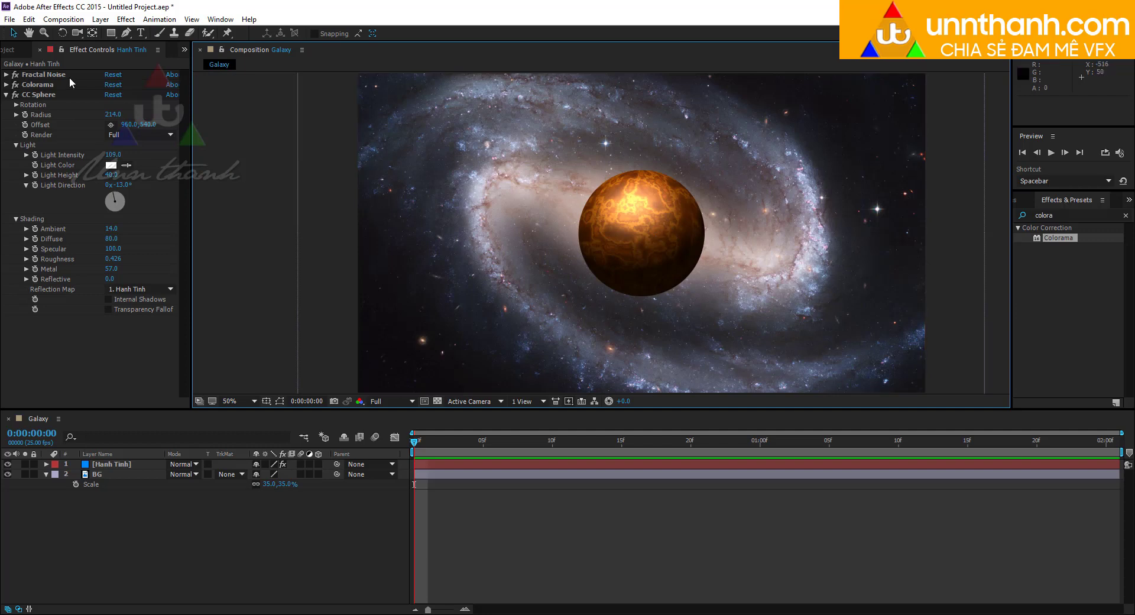
Add a Tint effect after CC Sphere on the planet layer and set its amount to 20%
click(7, 96)
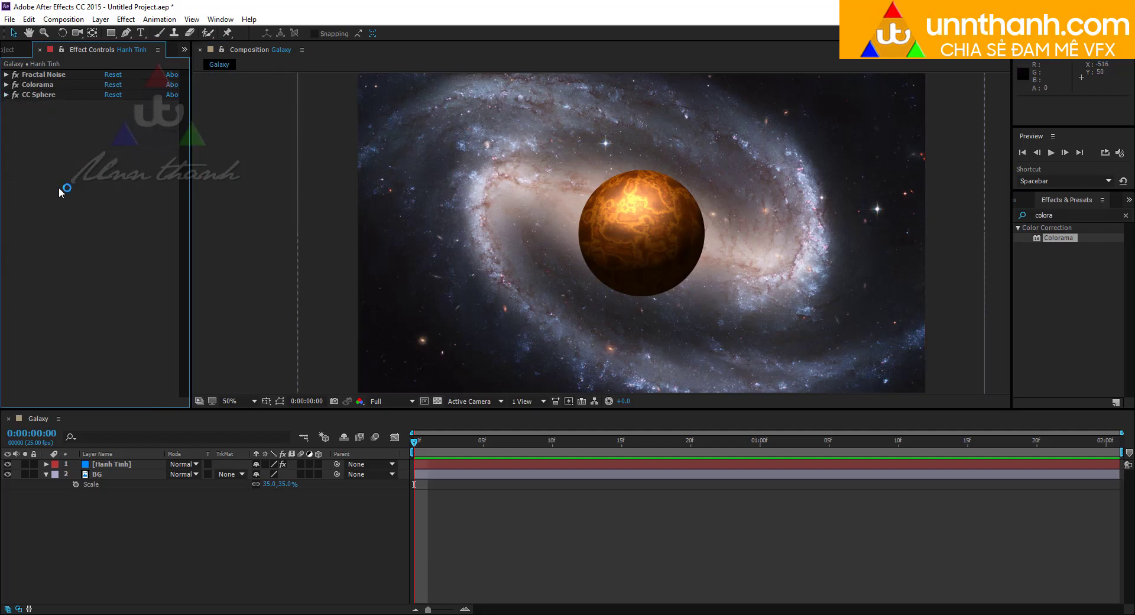
click(1016, 214)
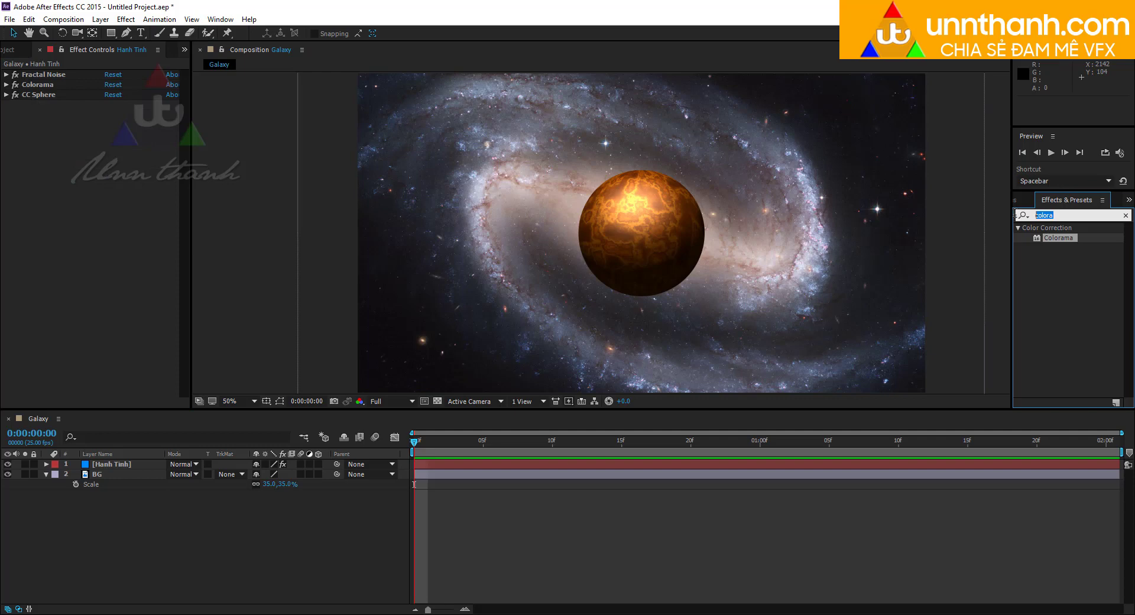
text(tint)
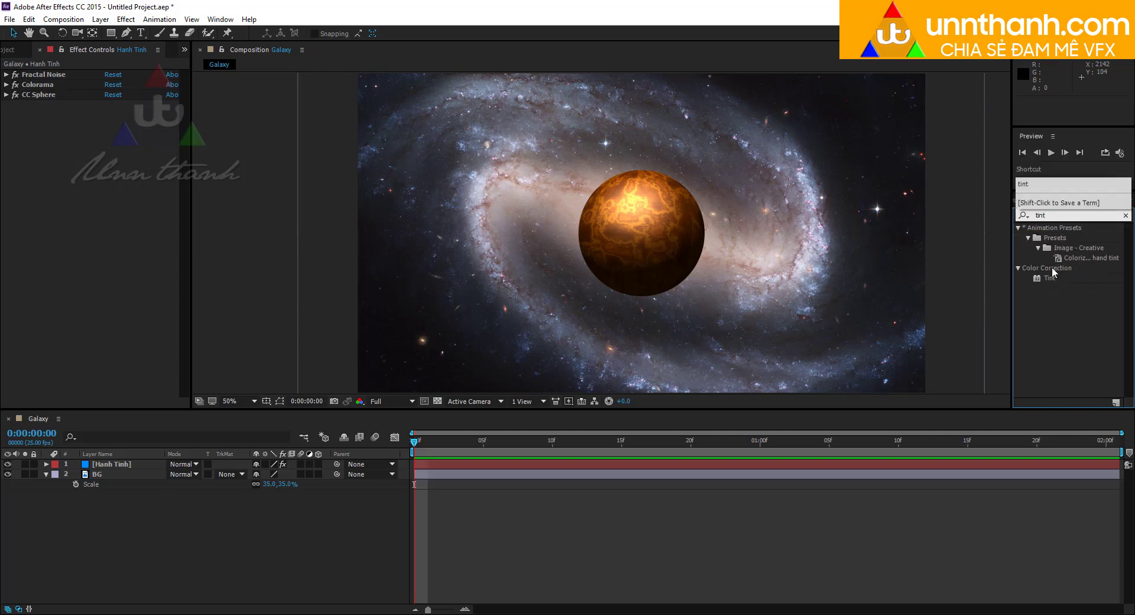
drag(1053, 274, 72, 139)
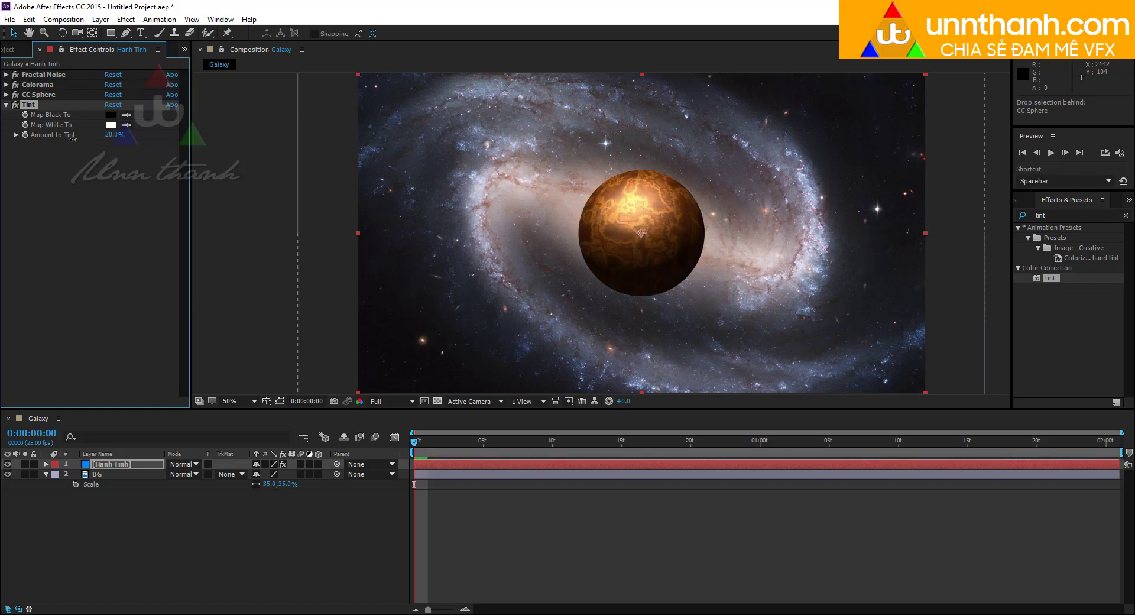
Add a Curves effect after Tint on the planet layer
click(1051, 213)
text(cur)
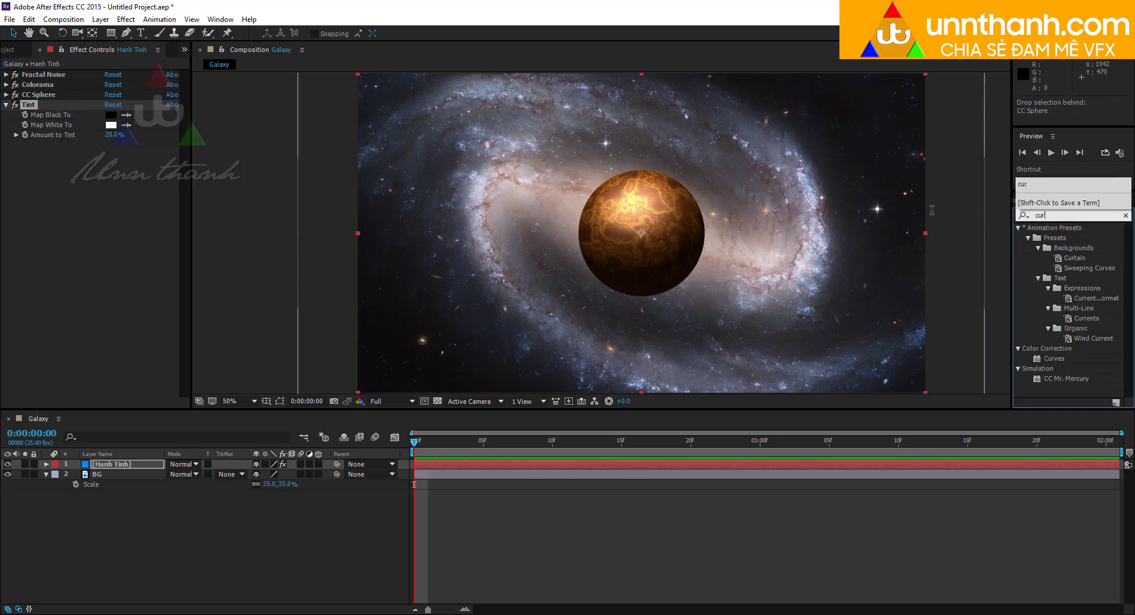
drag(1054, 358, 94, 225)
drag(65, 296, 69, 300)
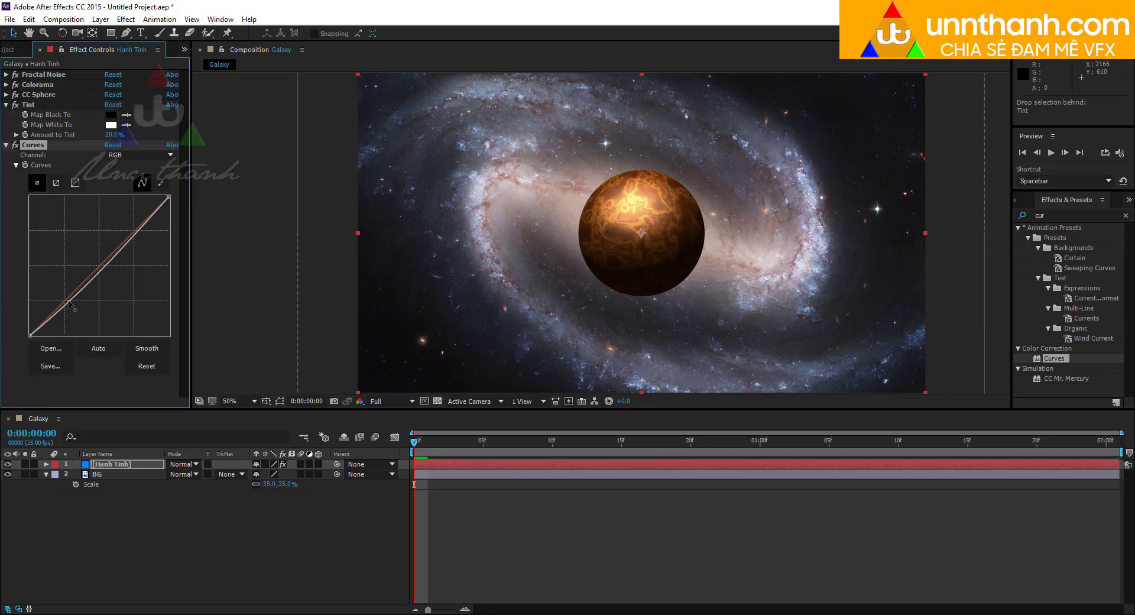
drag(130, 240, 121, 233)
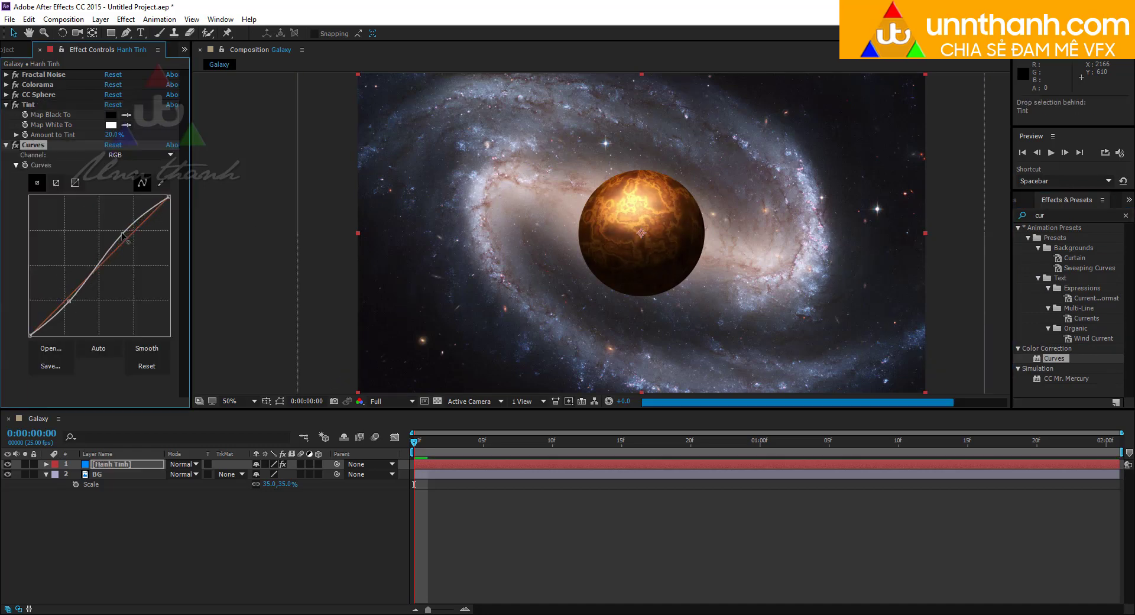
drag(69, 301, 70, 306)
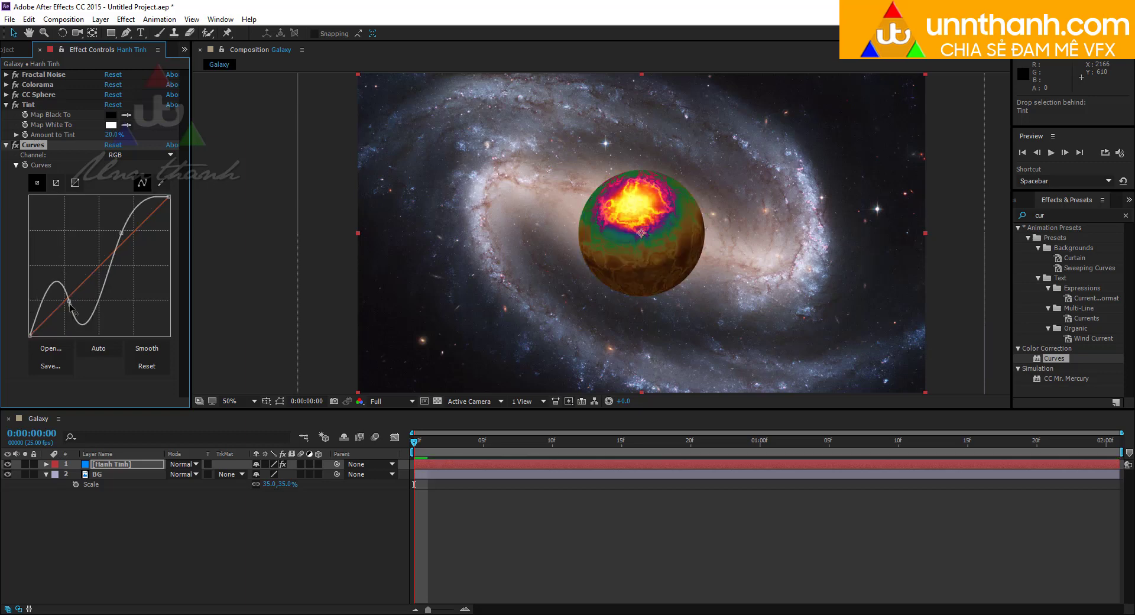
click(108, 146)
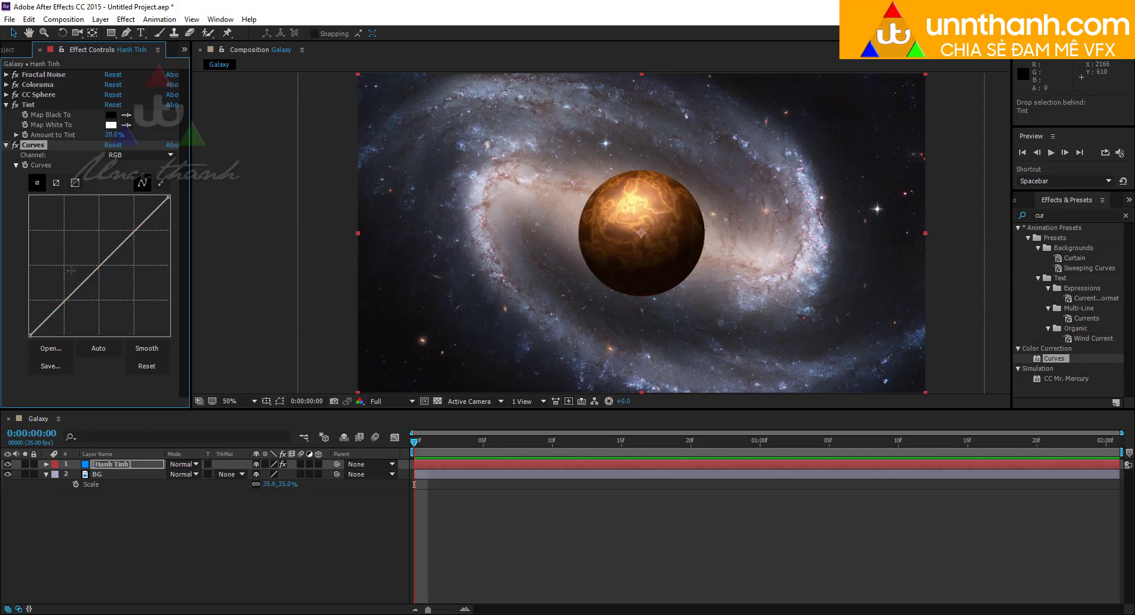
Shape the planet's RGB curve into a gentle S for more contrast and set the Tint amount to about 29%
drag(70, 294, 70, 306)
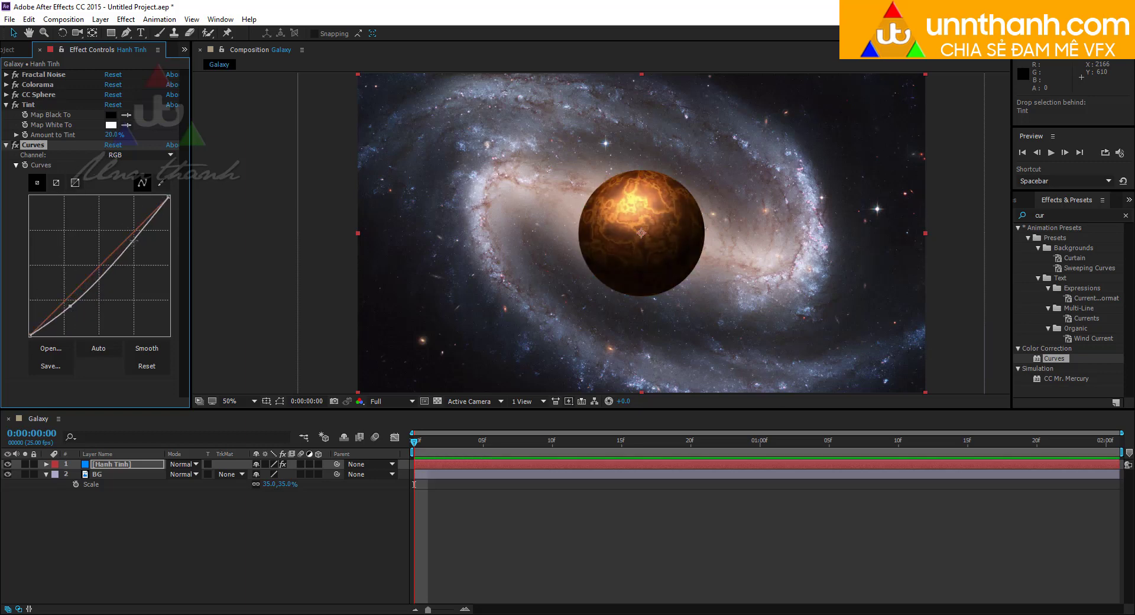
drag(134, 239, 129, 227)
drag(107, 134, 114, 134)
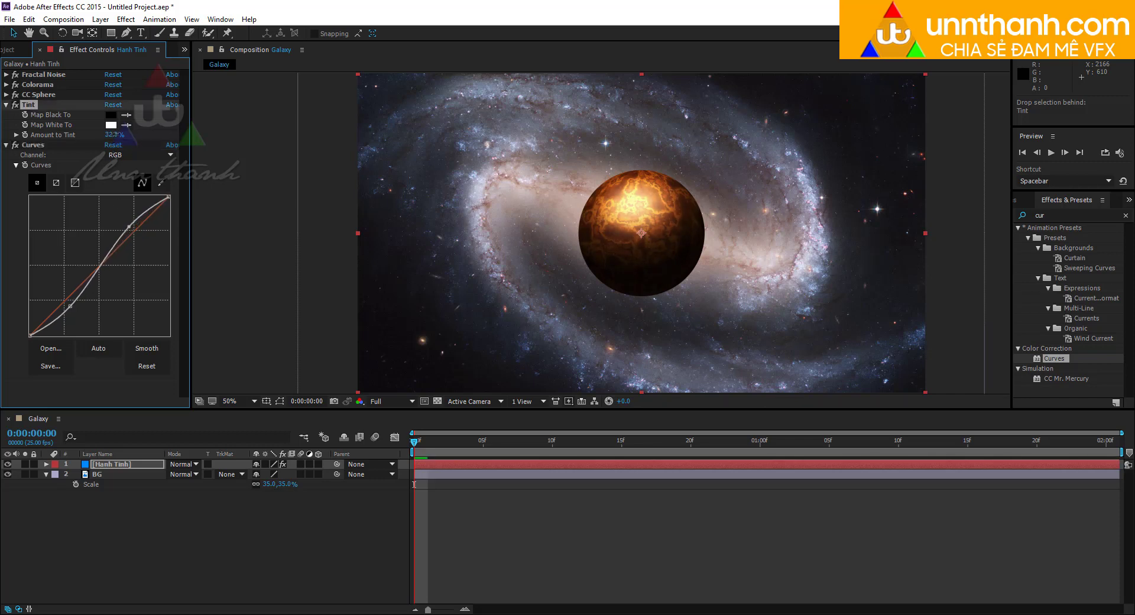
key(comma)
key(comma)
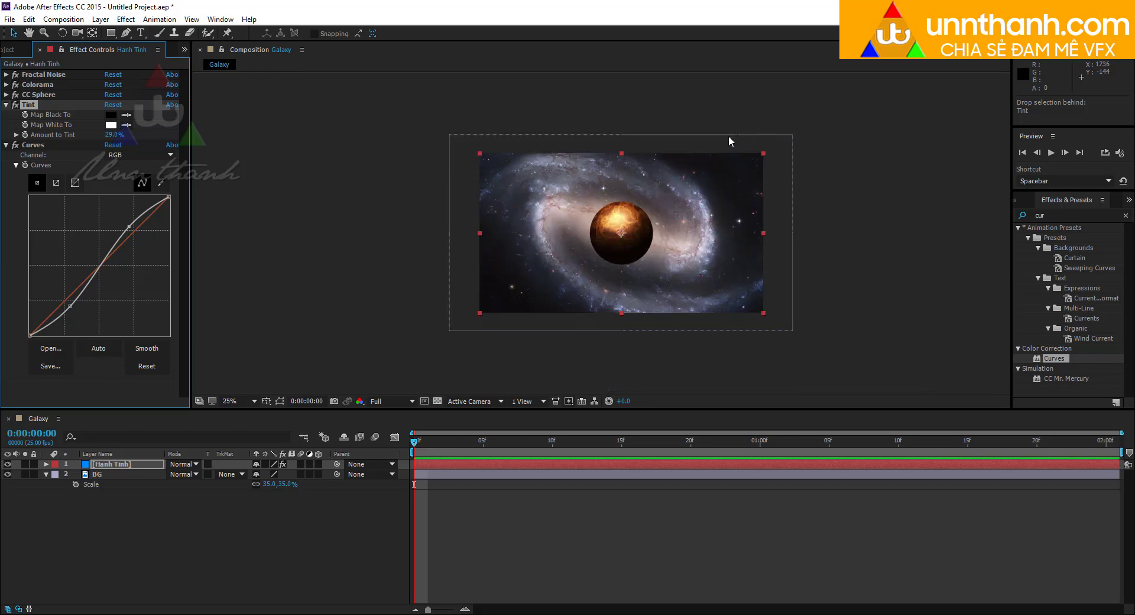
click(6, 145)
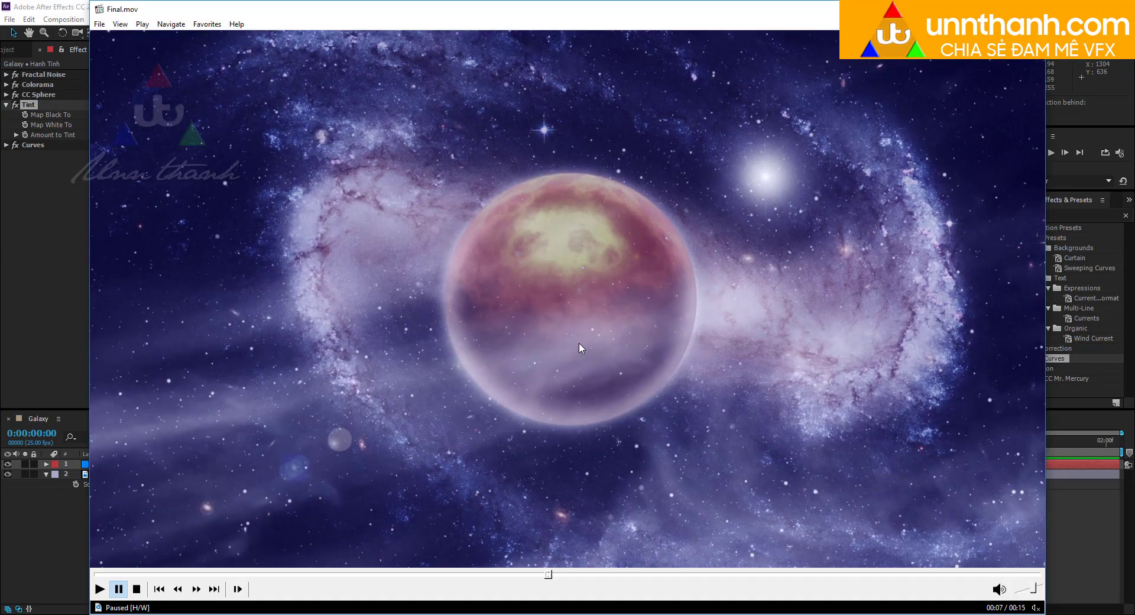
Play the reference video Final.mov to compare the planet's look, pause it and return to After Effects
click(100, 589)
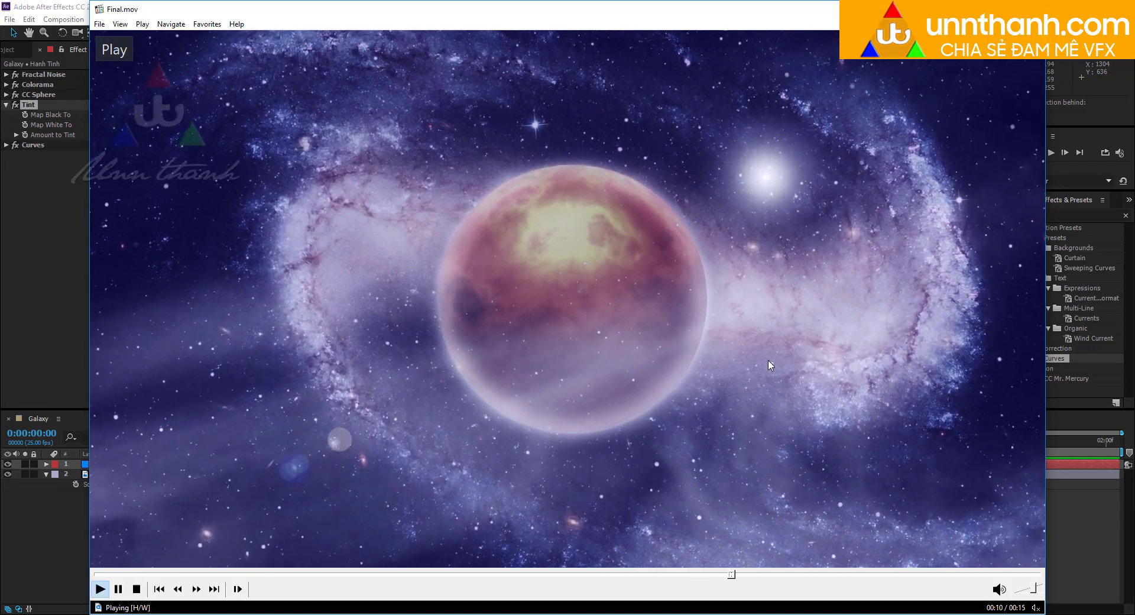
key(space)
key(alt+Tab)
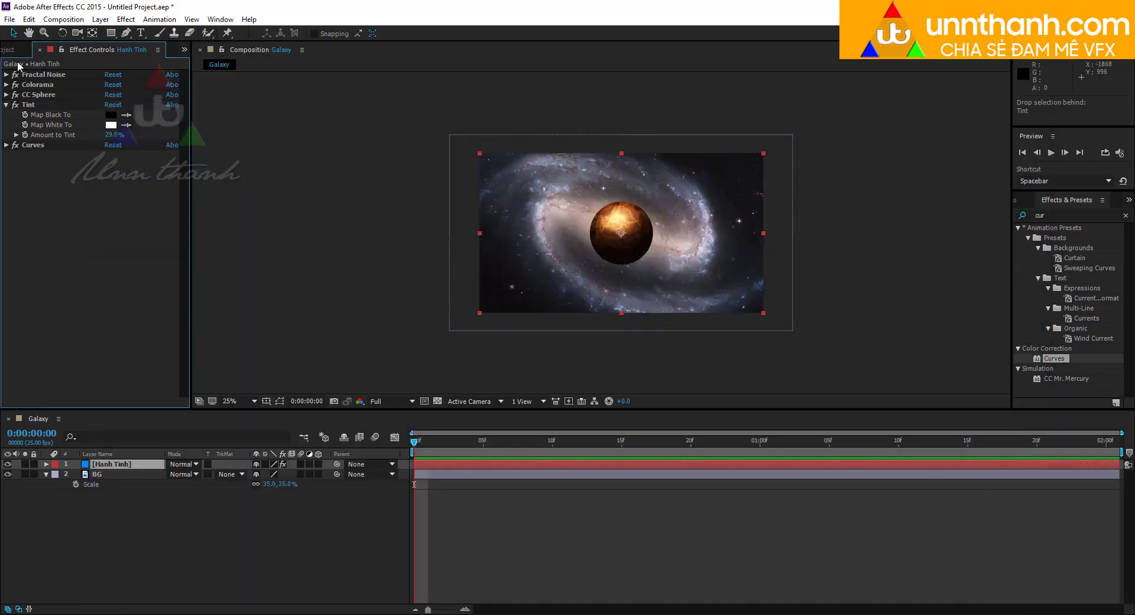
Add the Cirrus cloud image above the planet layer in the Galaxy composition and enlarge it until it covers the whole frame
click(18, 51)
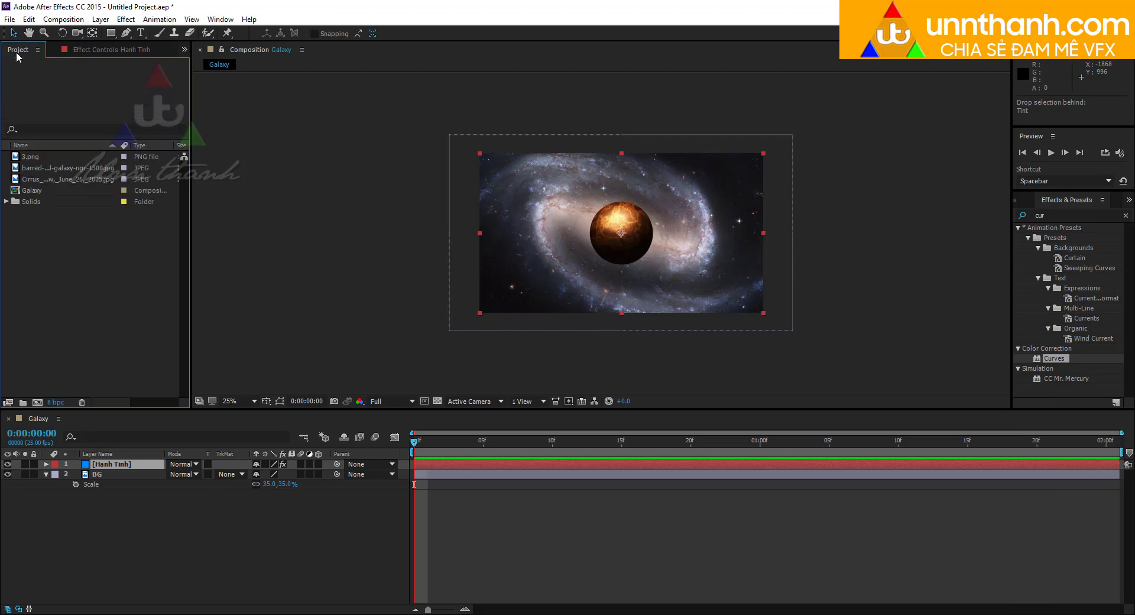
click(34, 169)
click(53, 179)
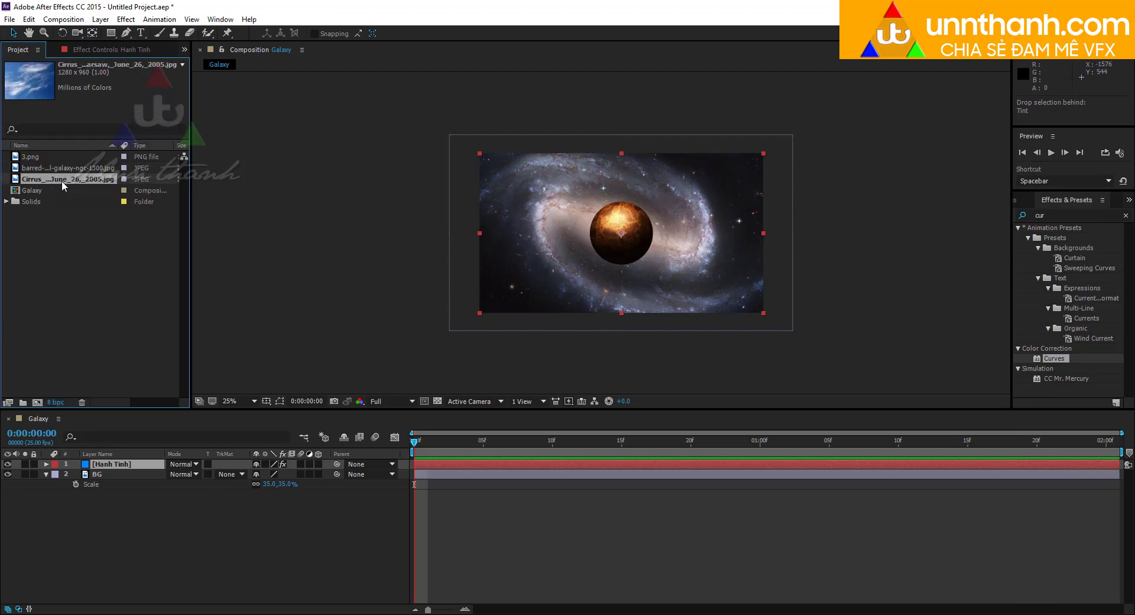
drag(155, 305, 136, 464)
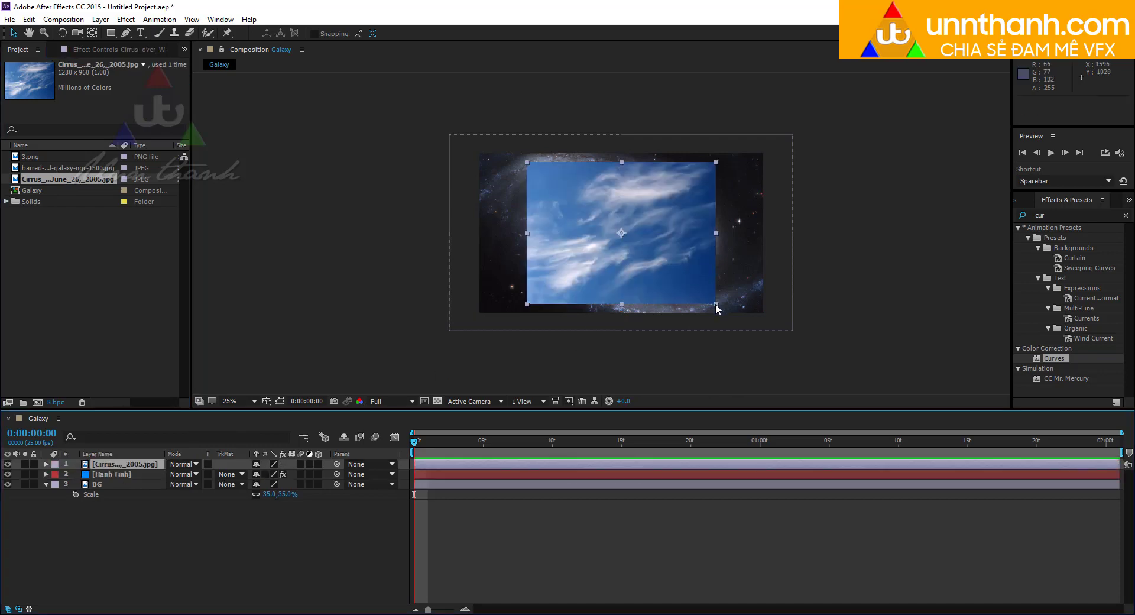
drag(715, 303, 989, 350)
key(ctrl+z)
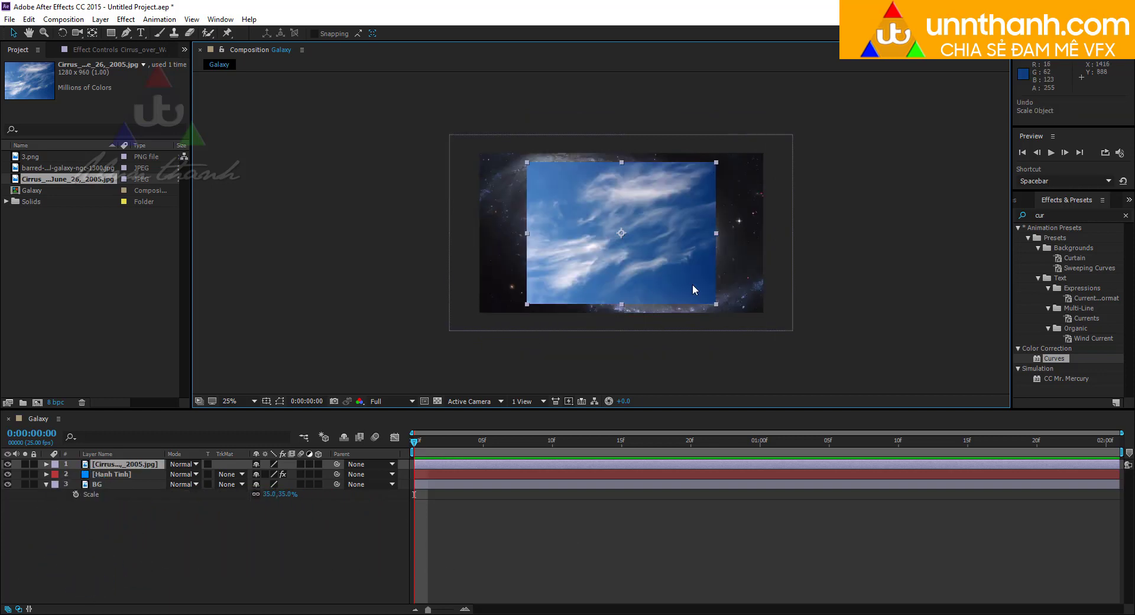
drag(715, 304, 835, 357)
click(831, 343)
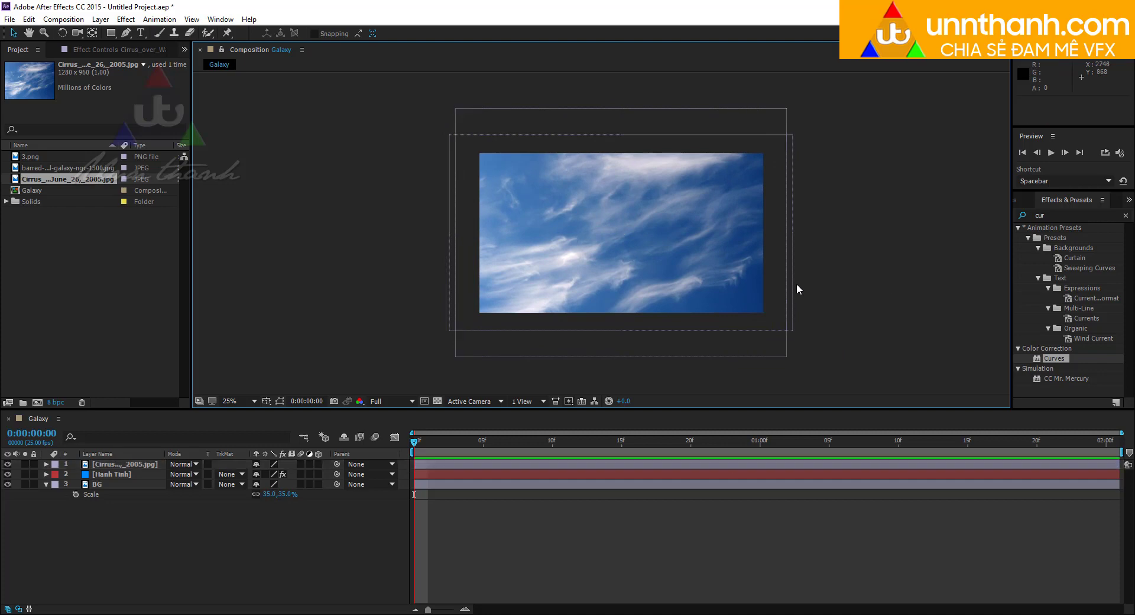
Apply a Tint effect to the Cirrus cloud layer to turn it black and white
click(603, 270)
click(1067, 216)
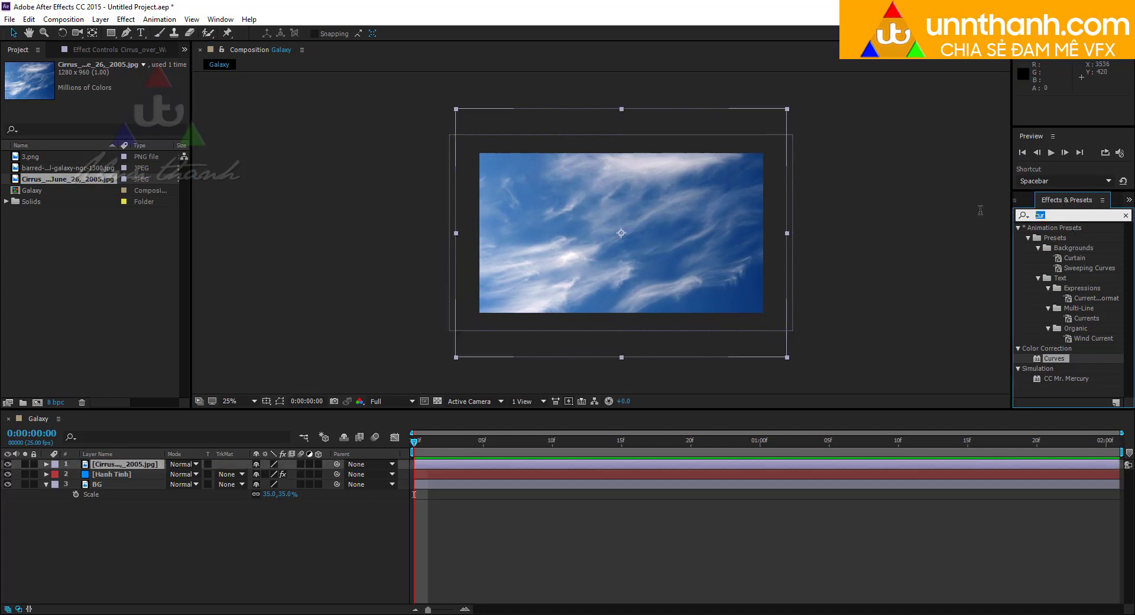
text(tint)
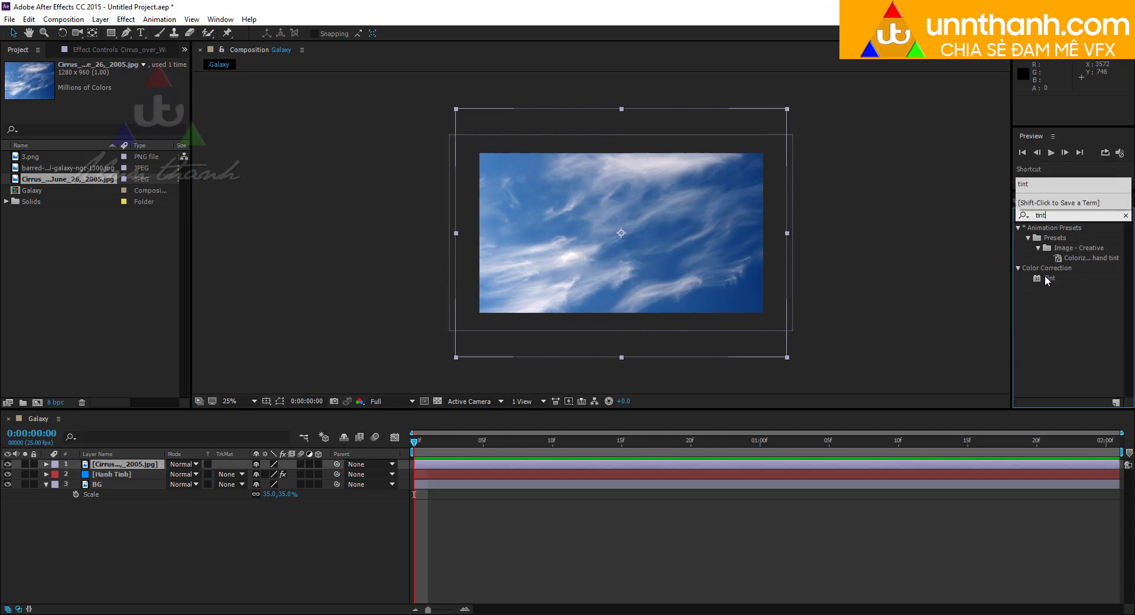
drag(1050, 278, 625, 246)
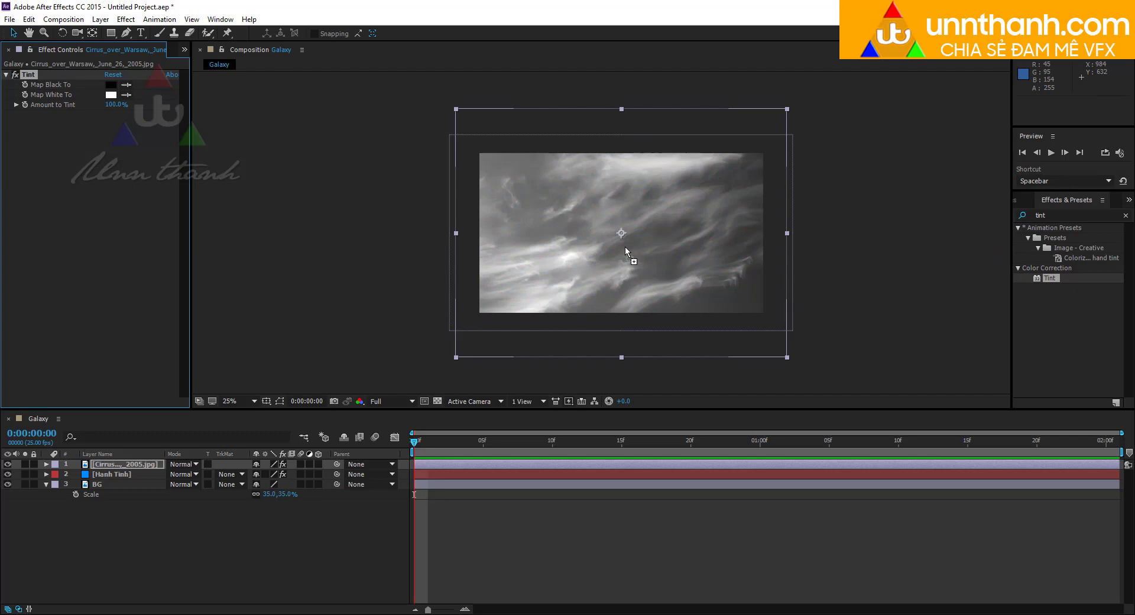
Add a Curves effect after Tint on the Cirrus layer and bend the RGB curve downward to darken the midtones
click(1069, 215)
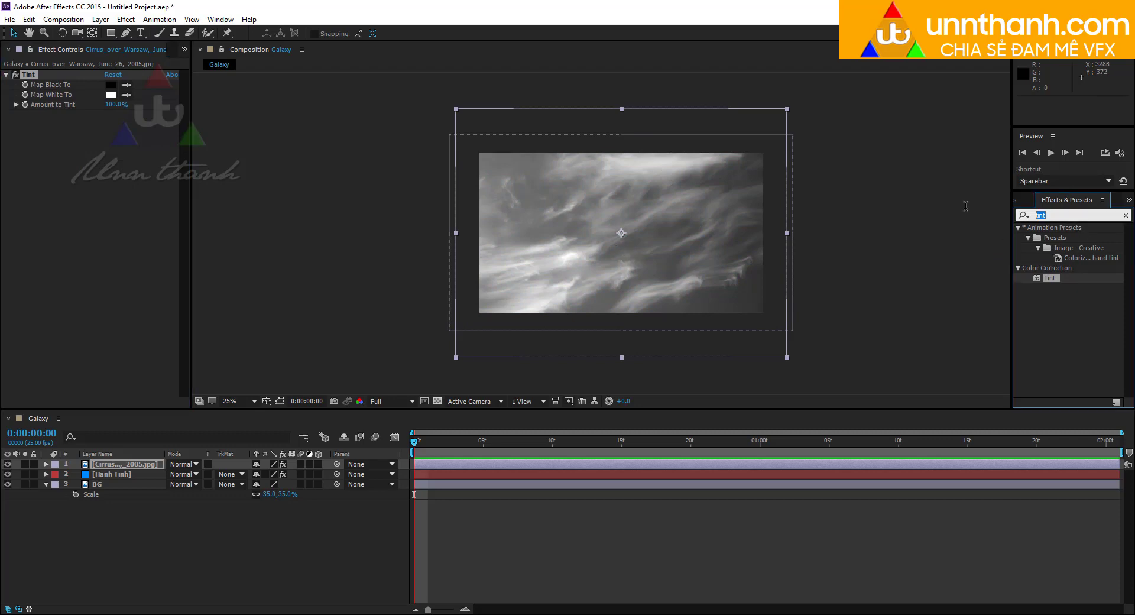
text(cuir)
key(BackSpace)
key(BackSpace)
text(r)
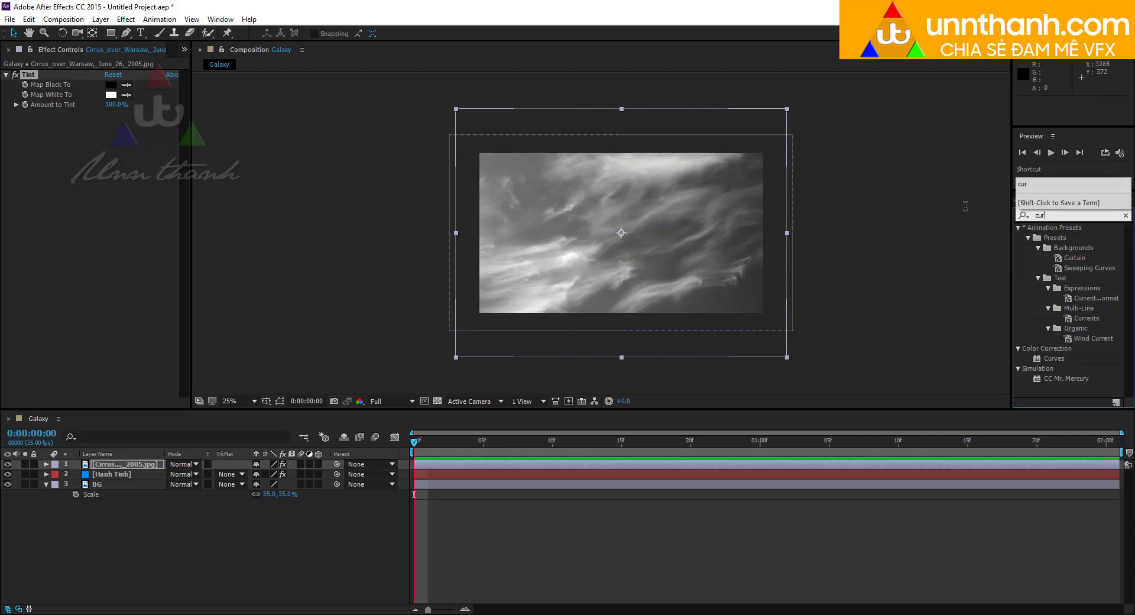
drag(1045, 357, 111, 255)
Set the Cirrus layer's blending mode to Screen and move the layer to about position 880, 388
mouse_move(598, 203)
mouse_down()
mouse_move(583, 174)
mouse_move(597, 190)
mouse_up()
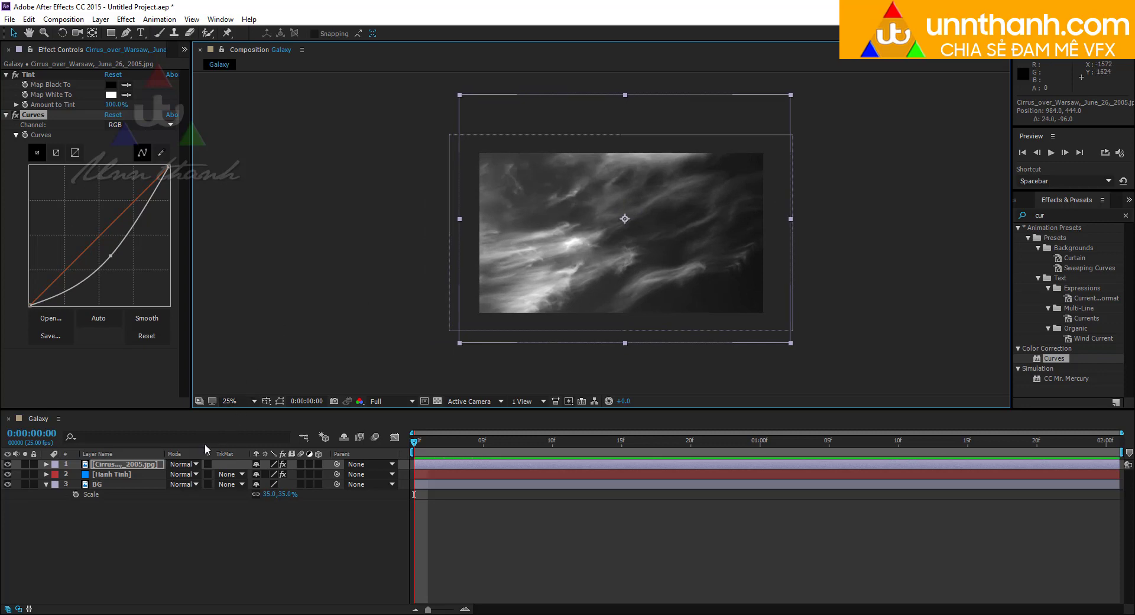
click(183, 464)
click(247, 244)
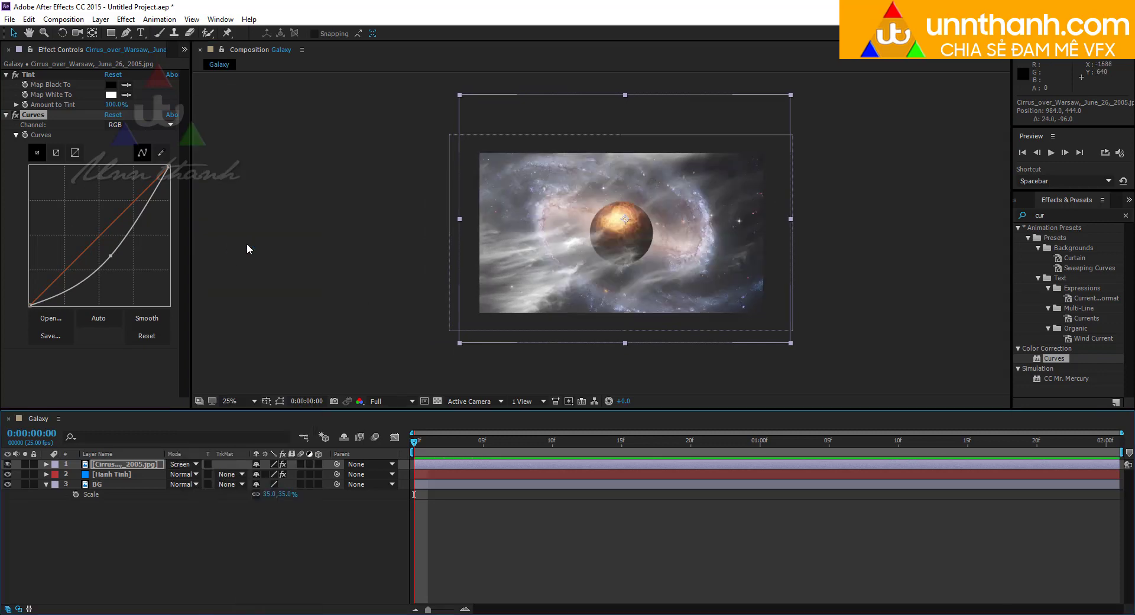
mouse_move(645, 278)
mouse_down()
mouse_move(671, 264)
mouse_move(630, 268)
mouse_up()
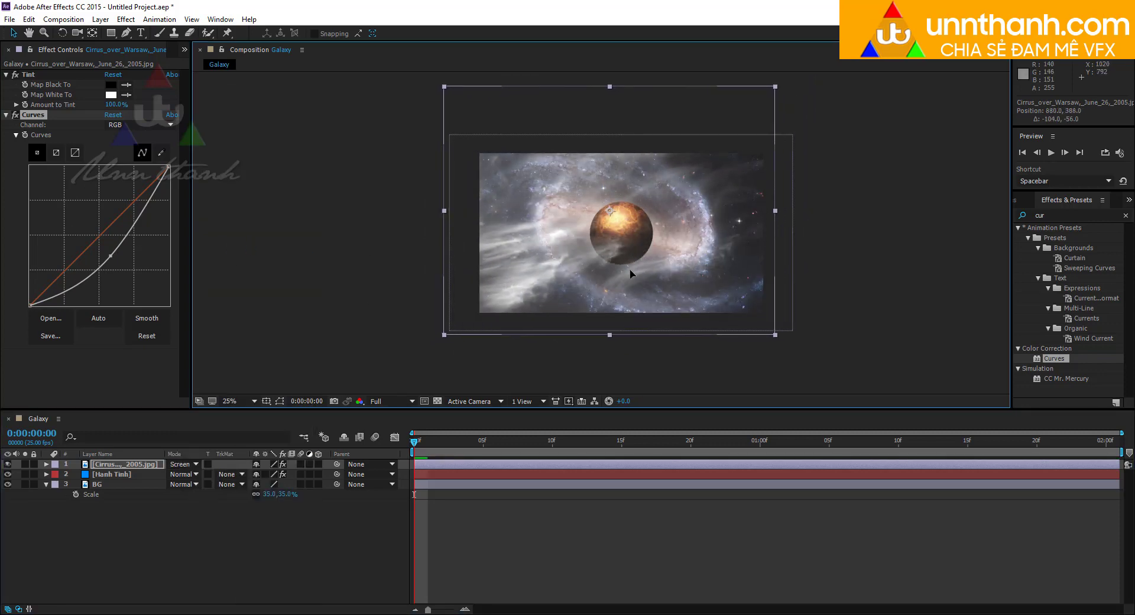
Switch to the reference video Final.mov, replay it from near the start to study the clouds, pause it and return to After Effects
key(alt+Tab)
key(space)
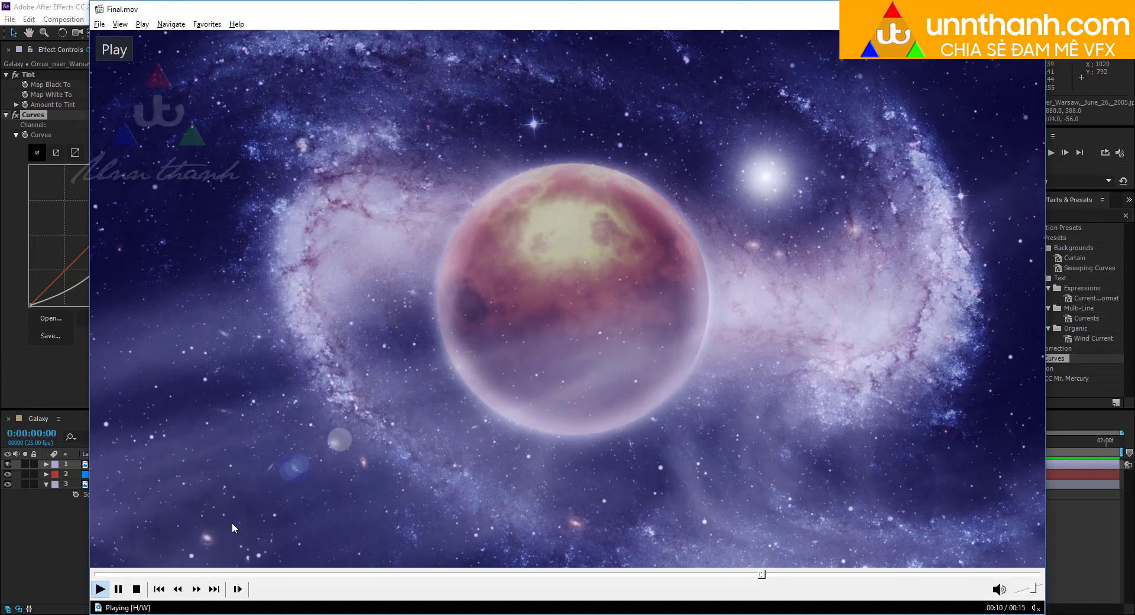
click(133, 574)
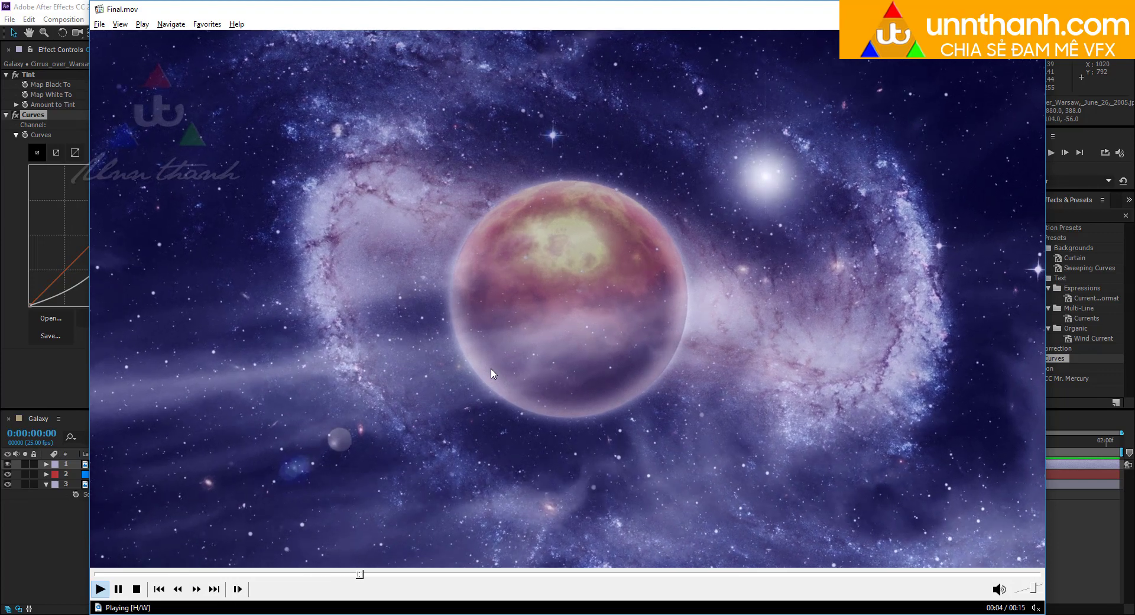
key(space)
key(alt+Tab)
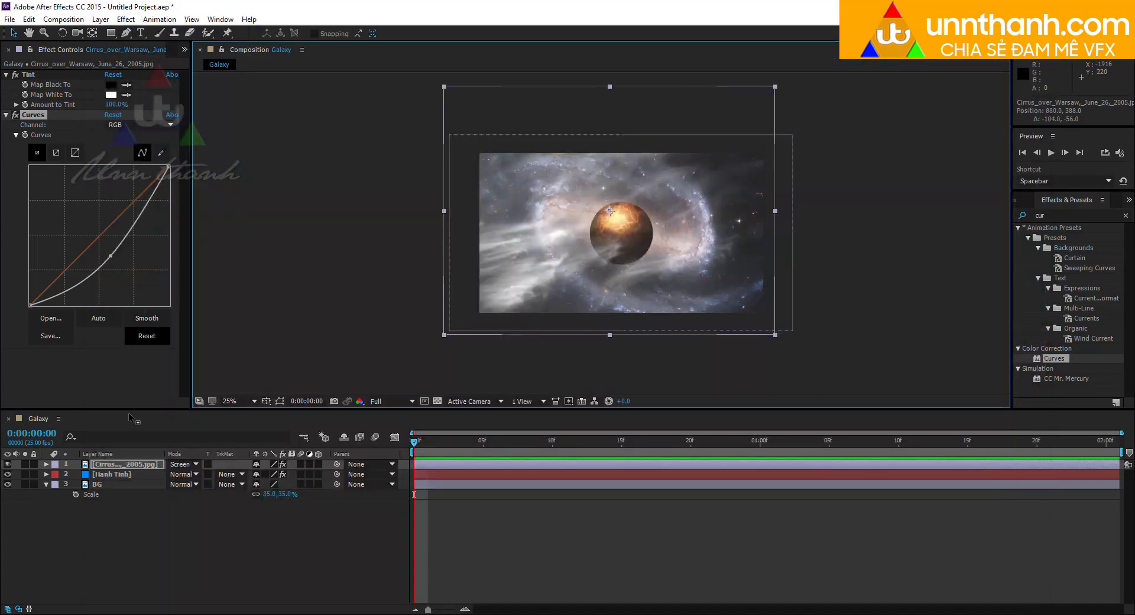
Rename the Cirrus cloud layer as May 1
right_click(128, 465)
click(172, 606)
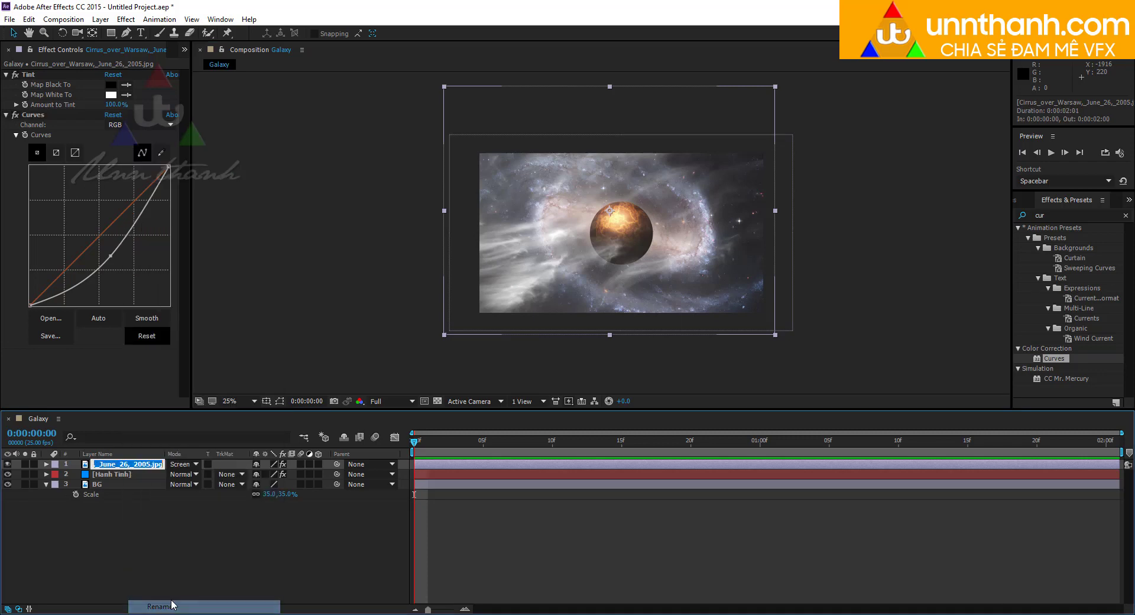
text(May)
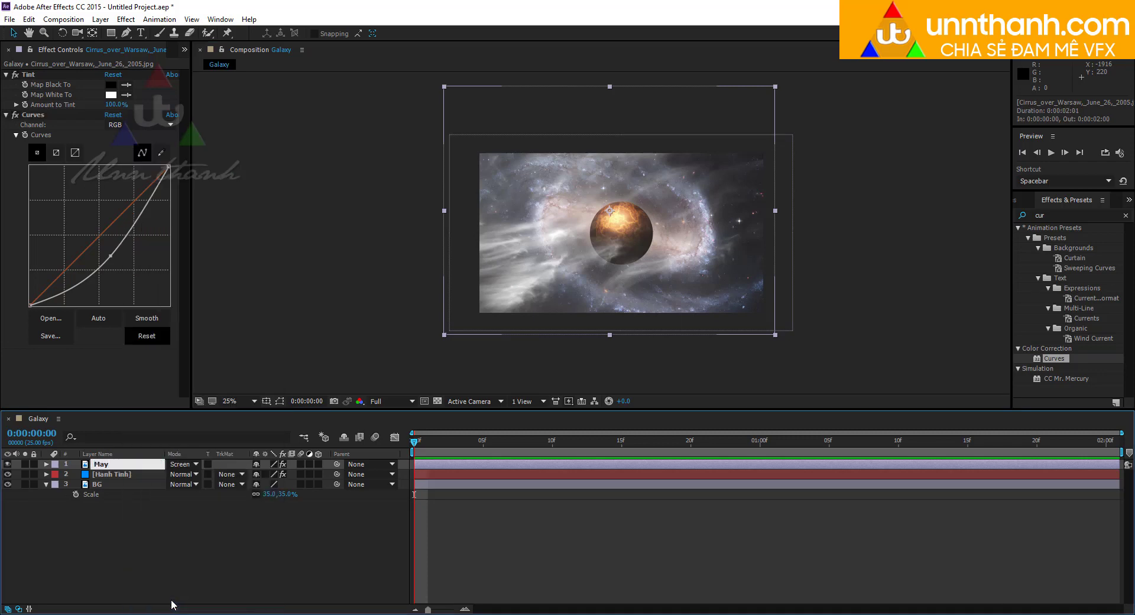
text( 1)
key(Return)
Add the cloud image 3.png to the Galaxy composition as the topmost layer
click(28, 52)
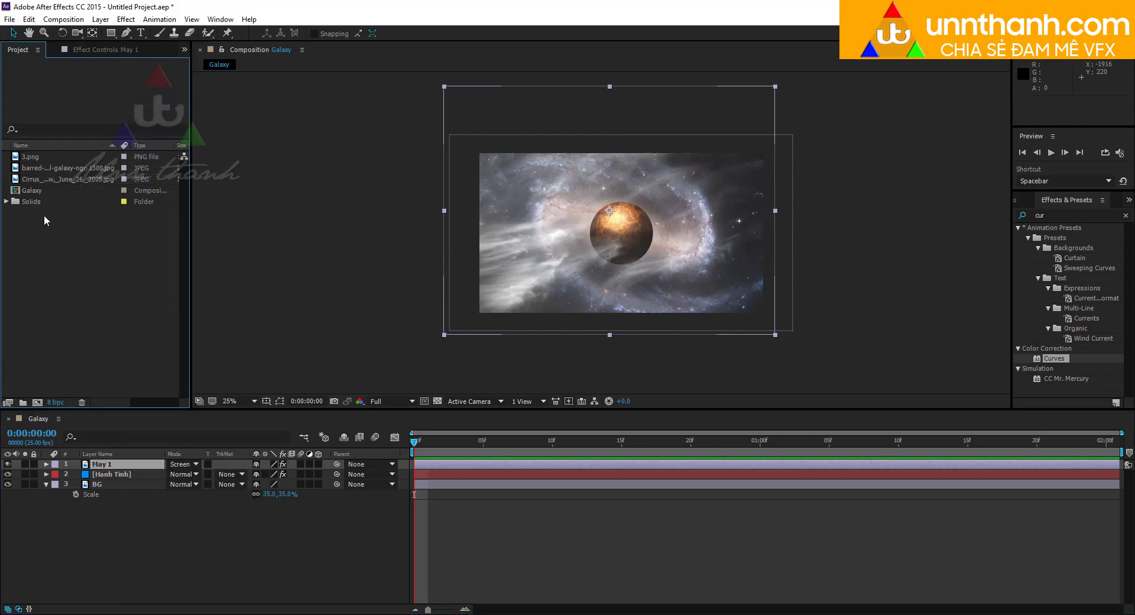
click(34, 168)
click(28, 159)
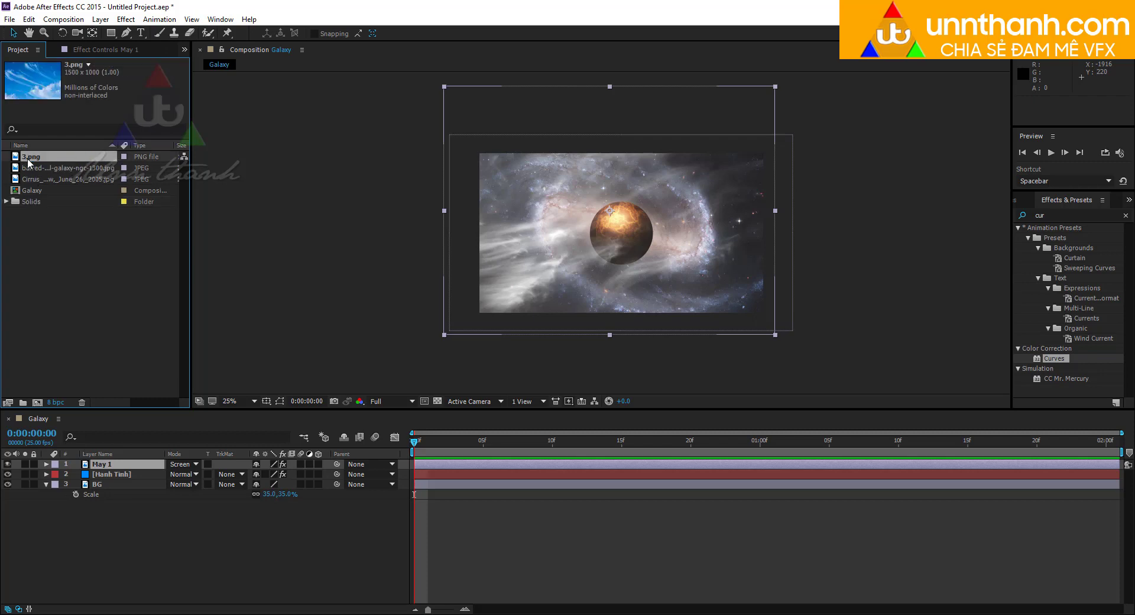
drag(28, 161, 61, 464)
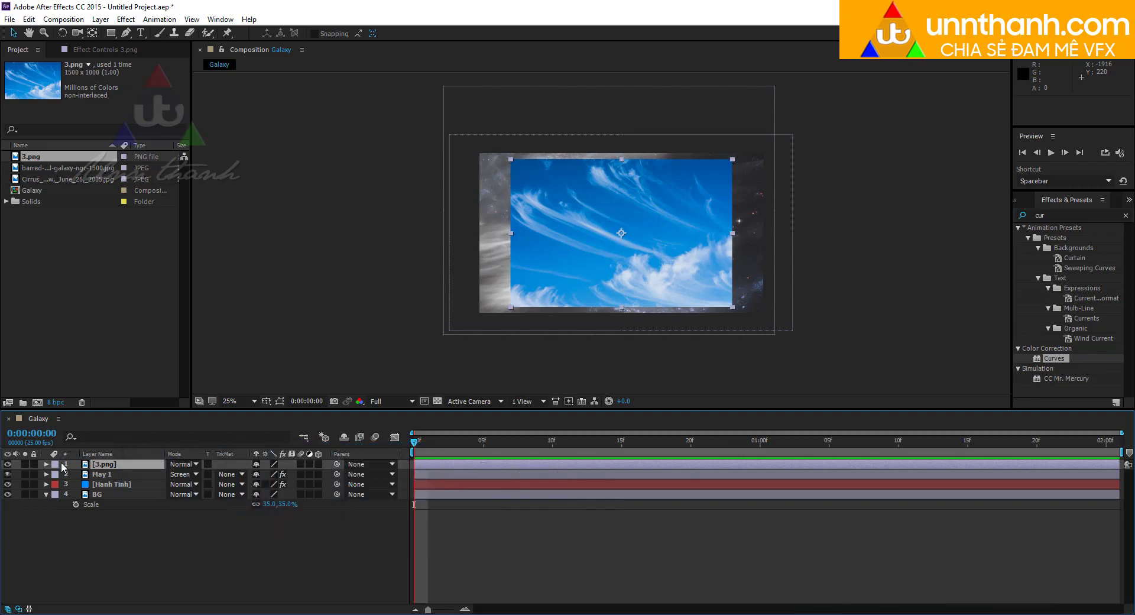
Rename the 3.png layer as May 2
click(97, 474)
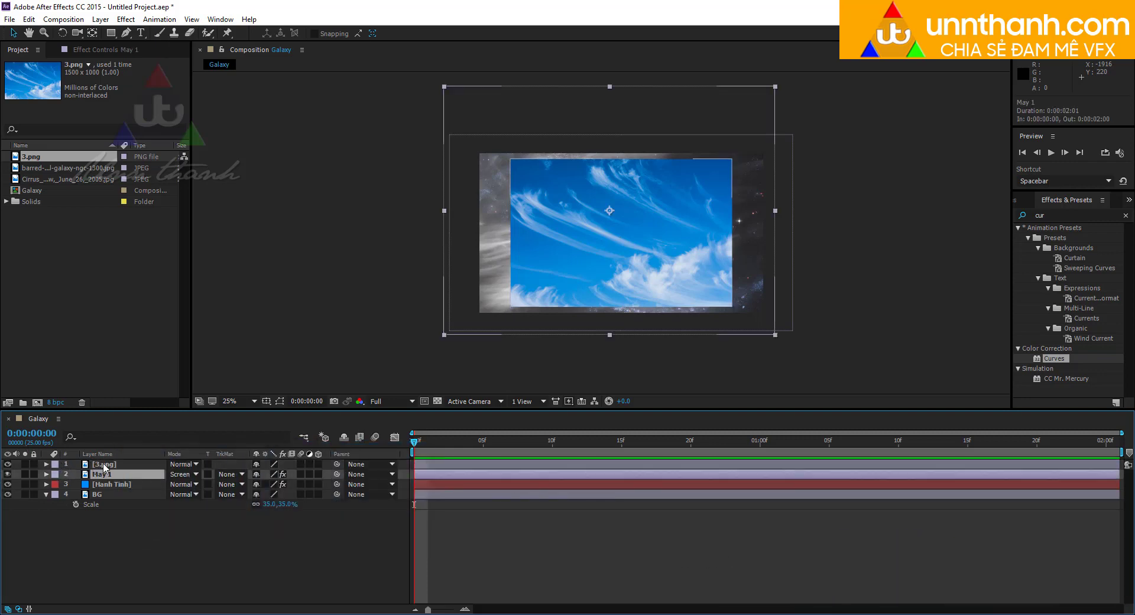
right_click(102, 465)
click(143, 606)
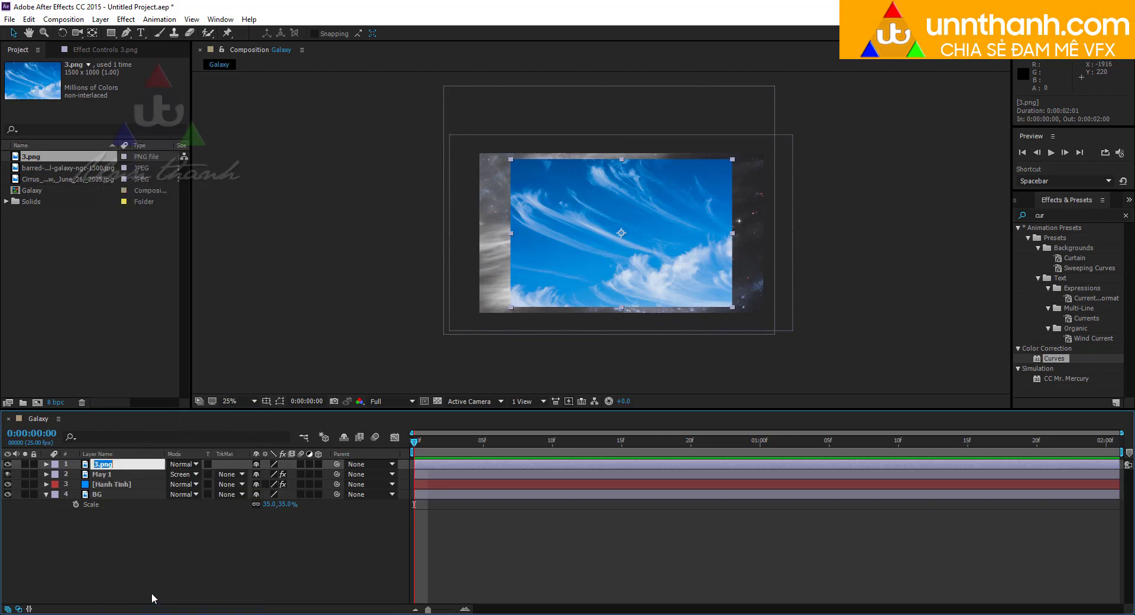
text(May 2)
key(Return)
Copy the Tint and Curves effects from the May 1 layer to the May 2 layer
click(104, 474)
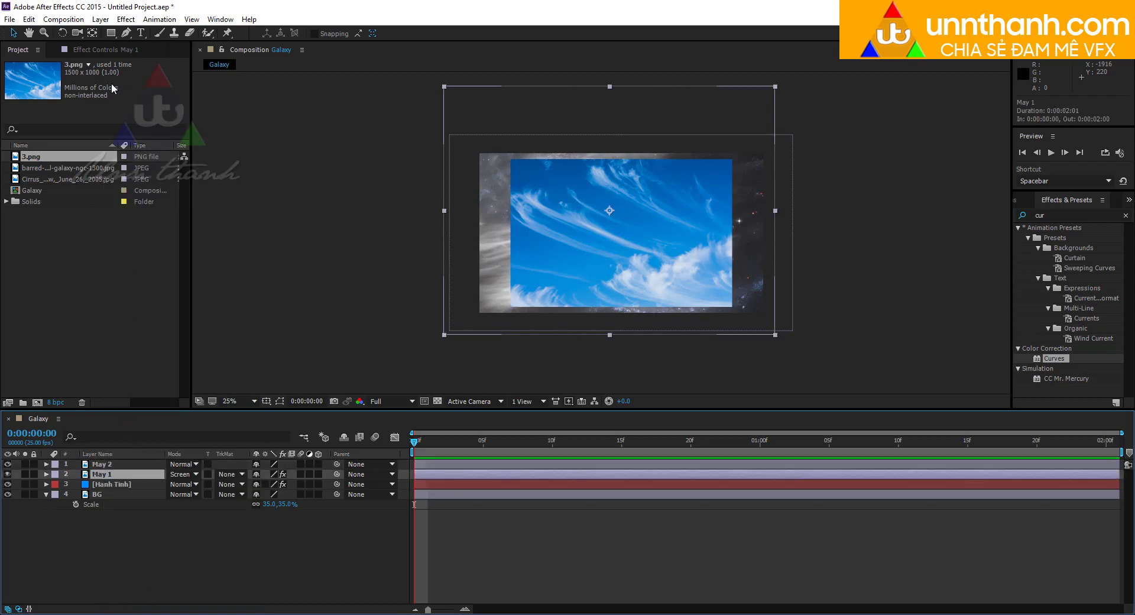
click(108, 50)
click(25, 75)
ctrl+click(34, 115)
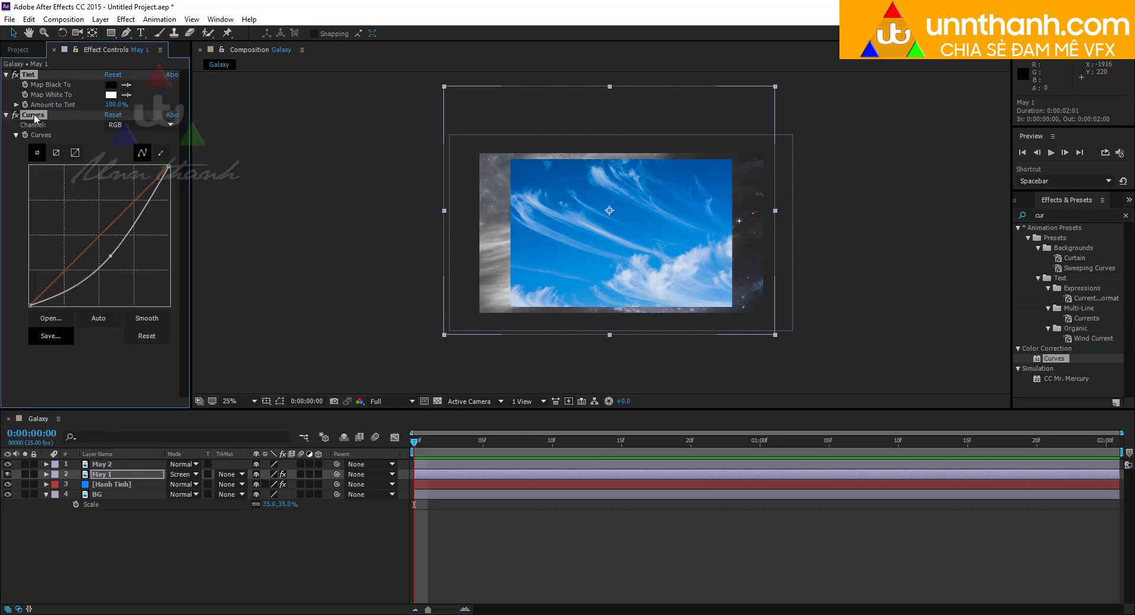
key(ctrl+Up)
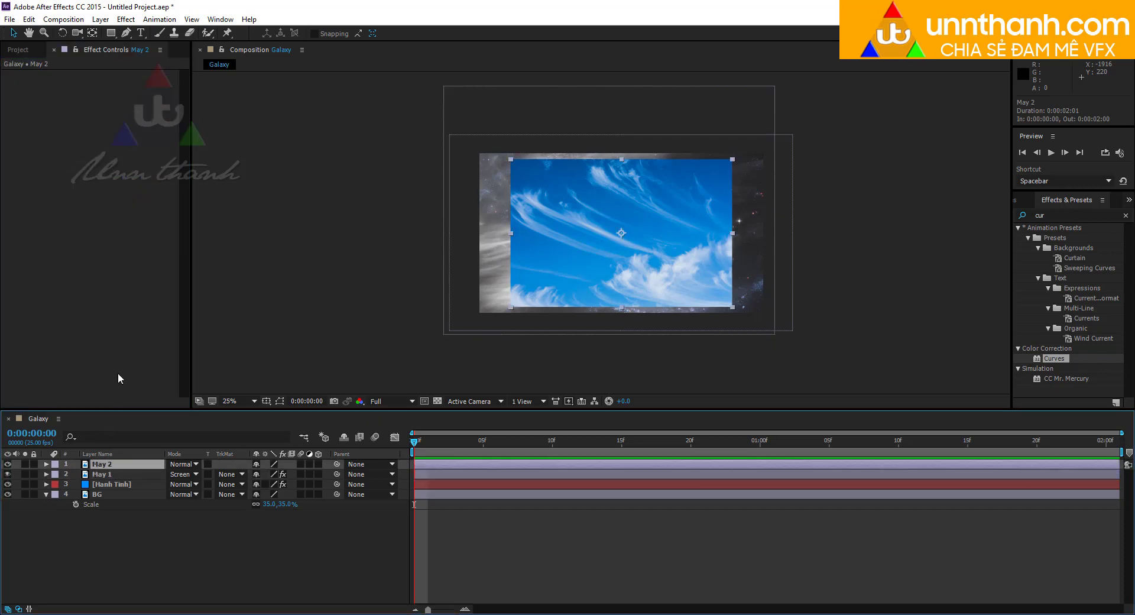
key(ctrl+v)
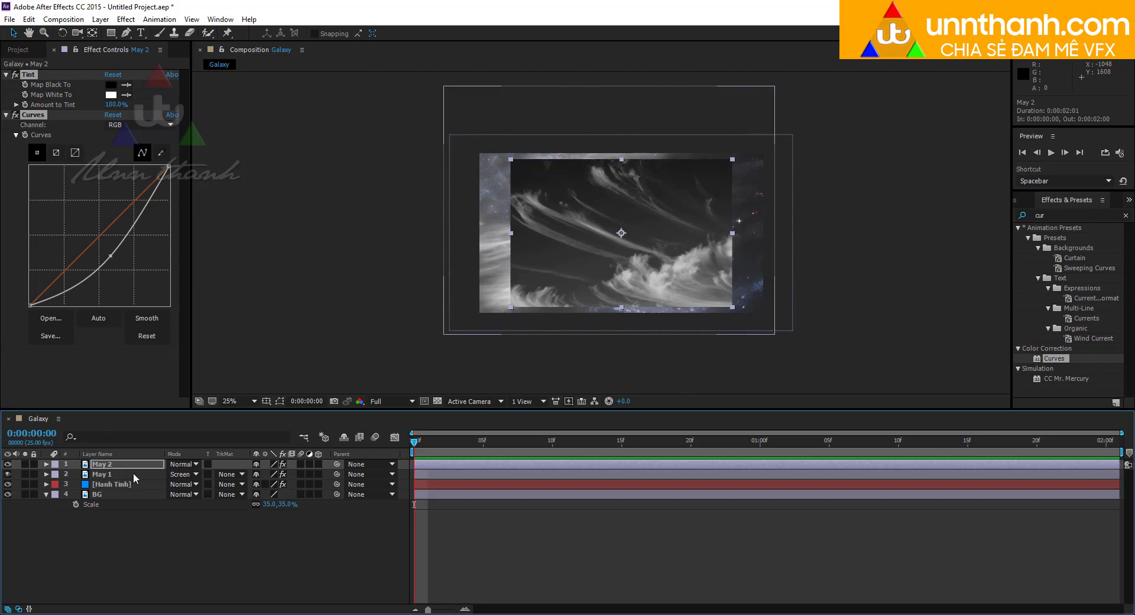
Set the May 2 layer's blending mode to Screen and scale it to about 151% so it covers the frame
click(188, 464)
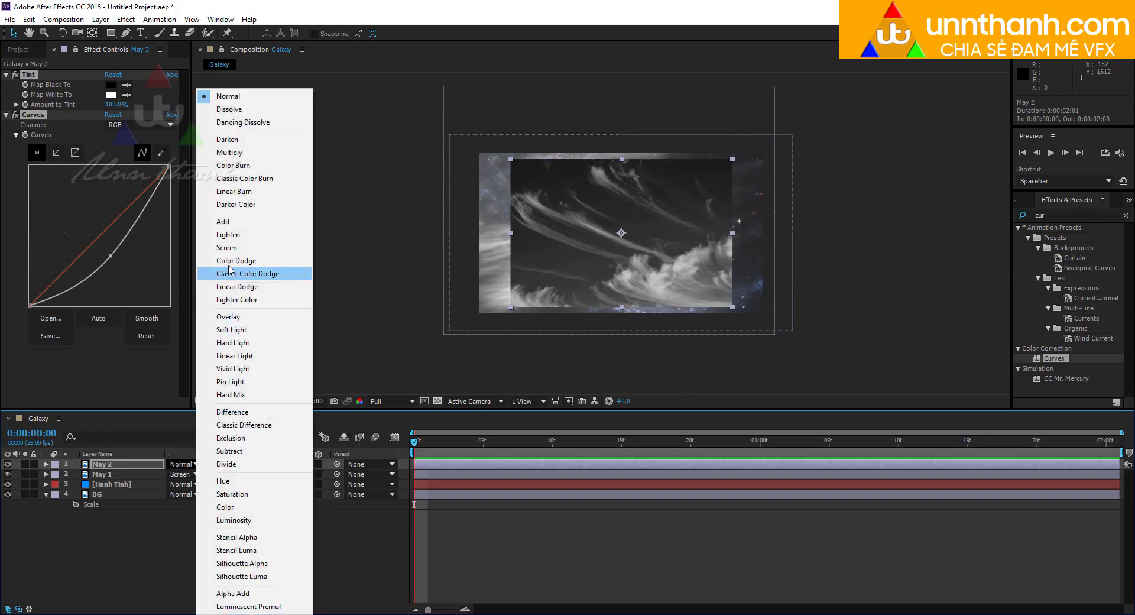
click(231, 248)
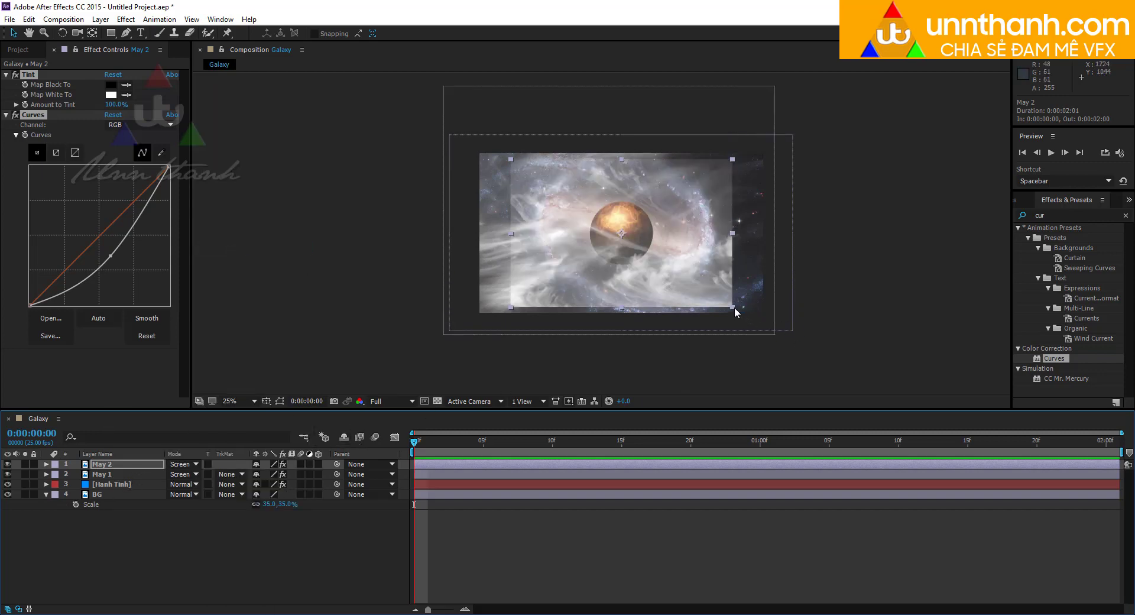
drag(733, 307, 803, 346)
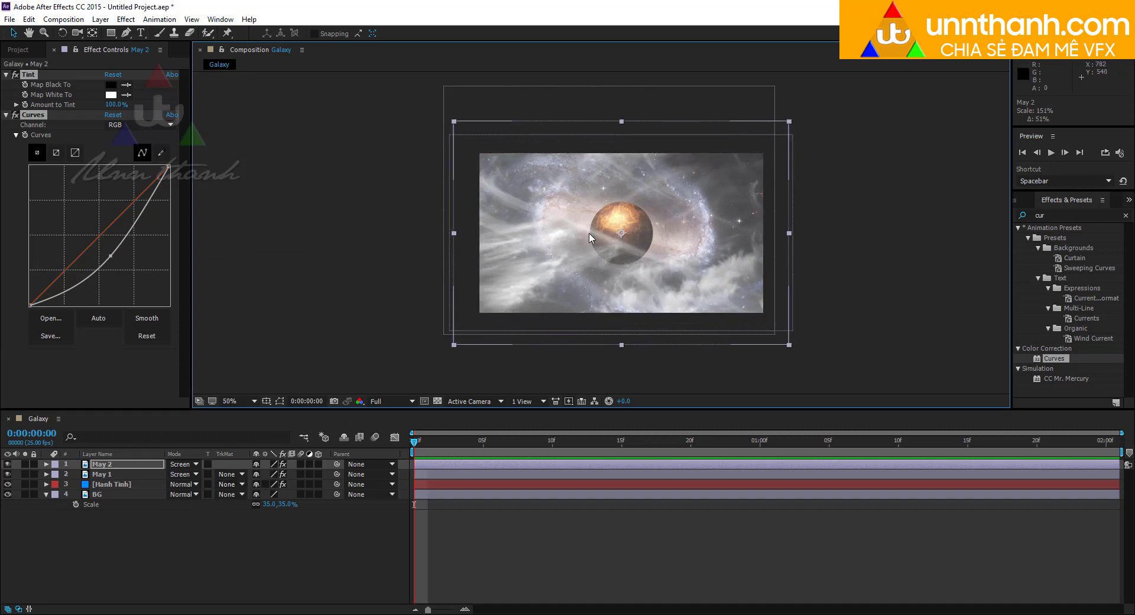
Set the opacity of both cloud layers, May 1 and May 2, to 40%
key(period)
ctrl+click(110, 476)
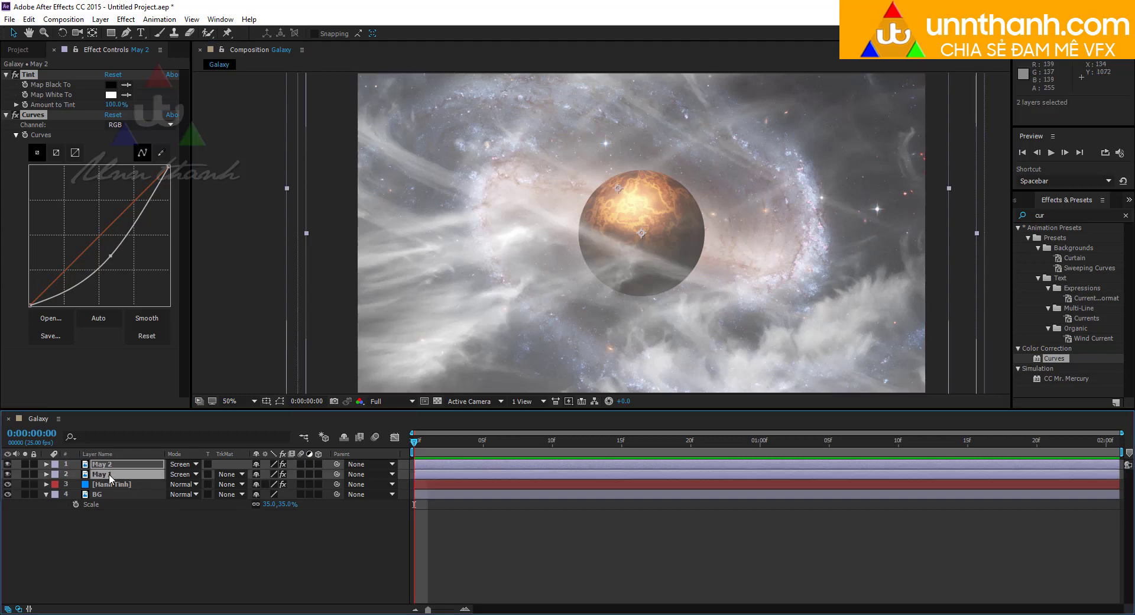
key(t)
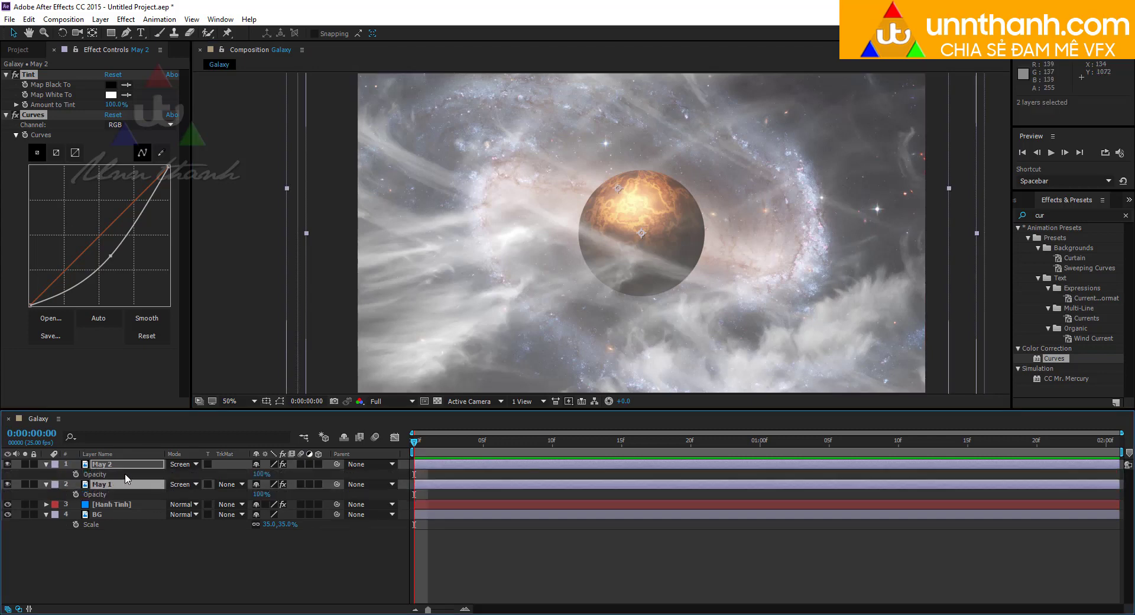
click(258, 476)
text(40)
key(Return)
key(comma)
key(comma)
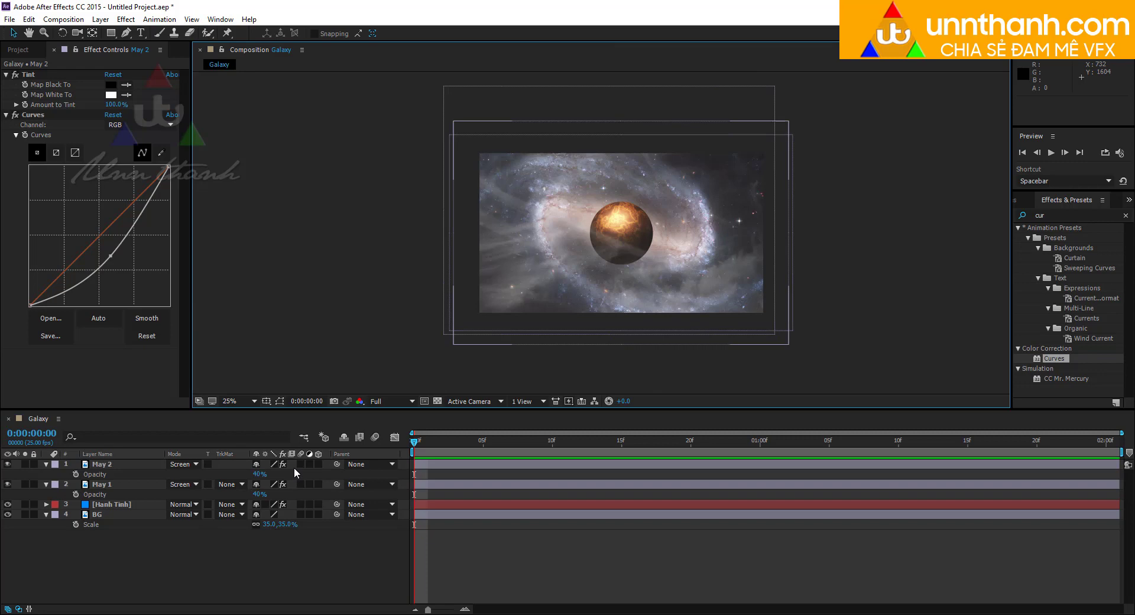
Switch to the Final.mov reference video, play a few seconds of it, and return to After Effects
key(alt+Tab)
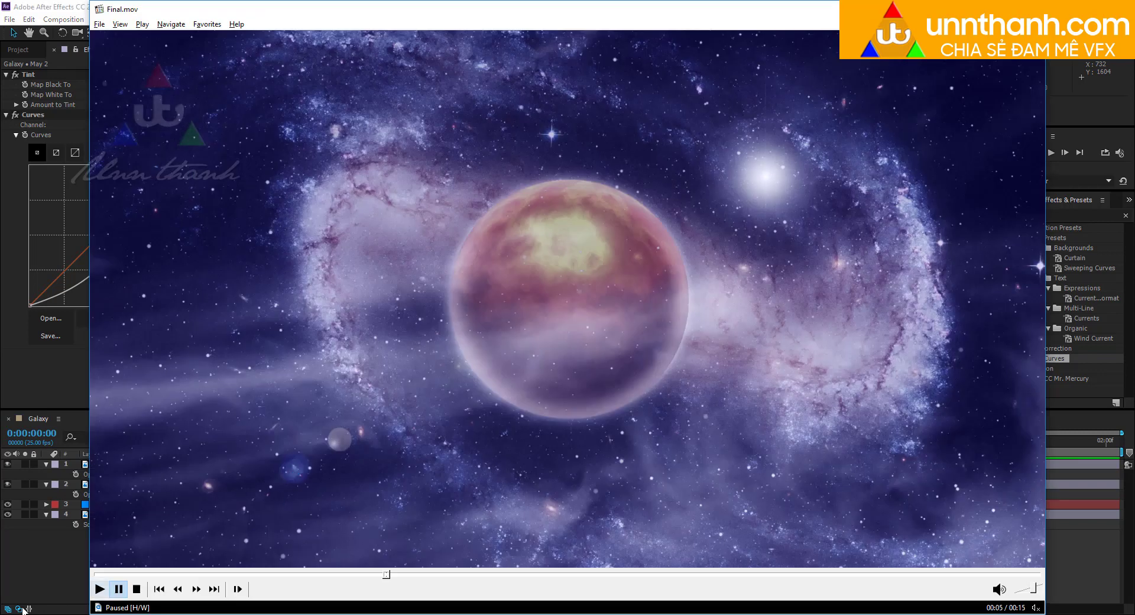
key(space)
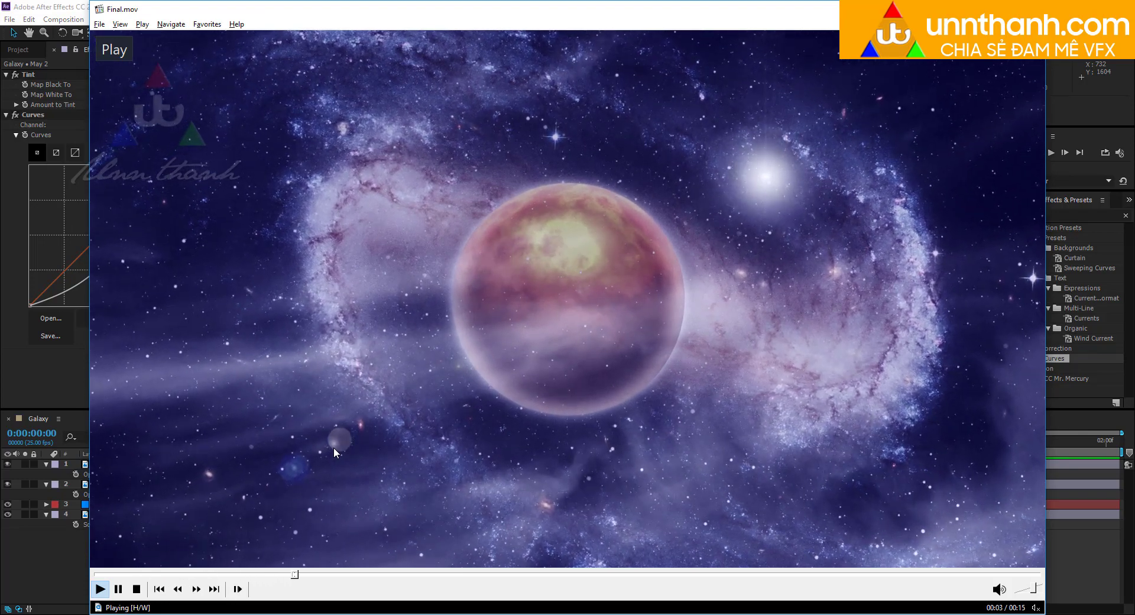
key(space)
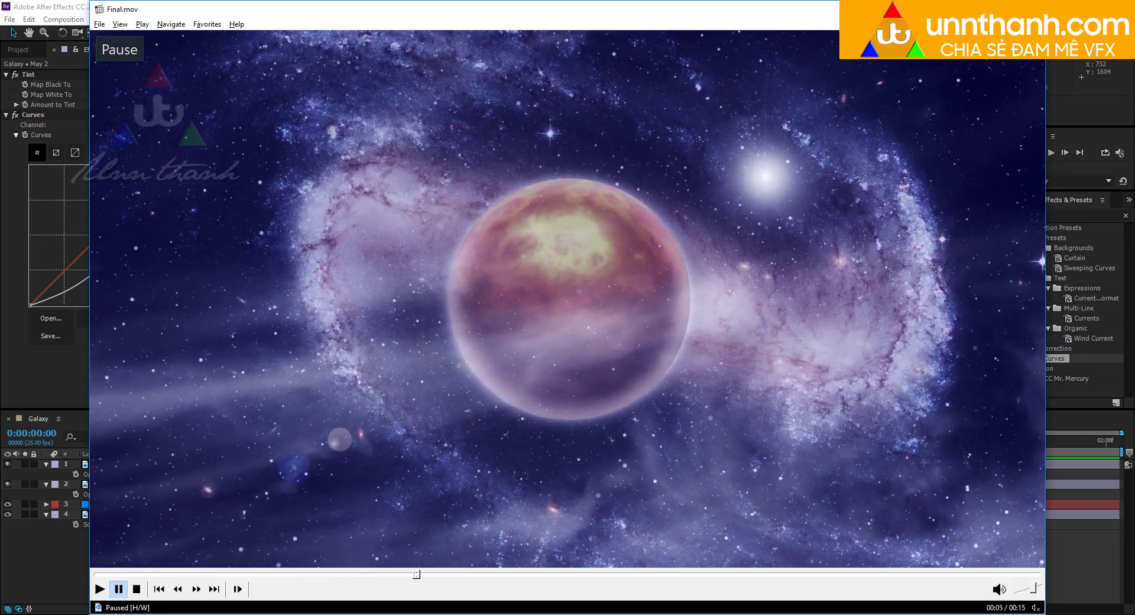
key(alt+Tab)
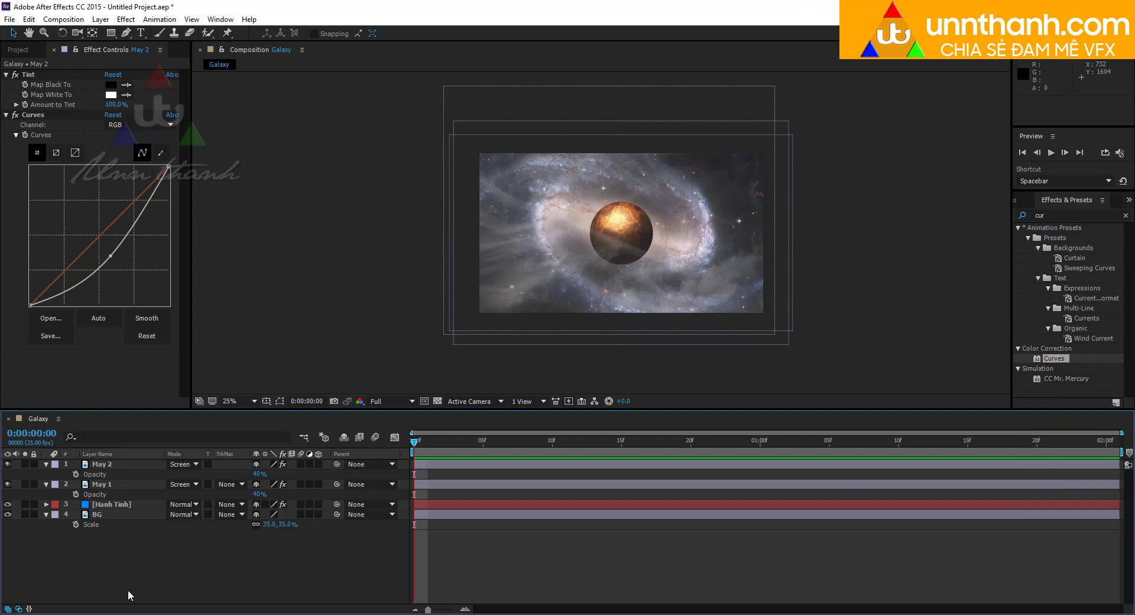
Add a two-node camera to the Galaxy composition with the default Custom preset settings
key(ctrl+alt+shift+c)
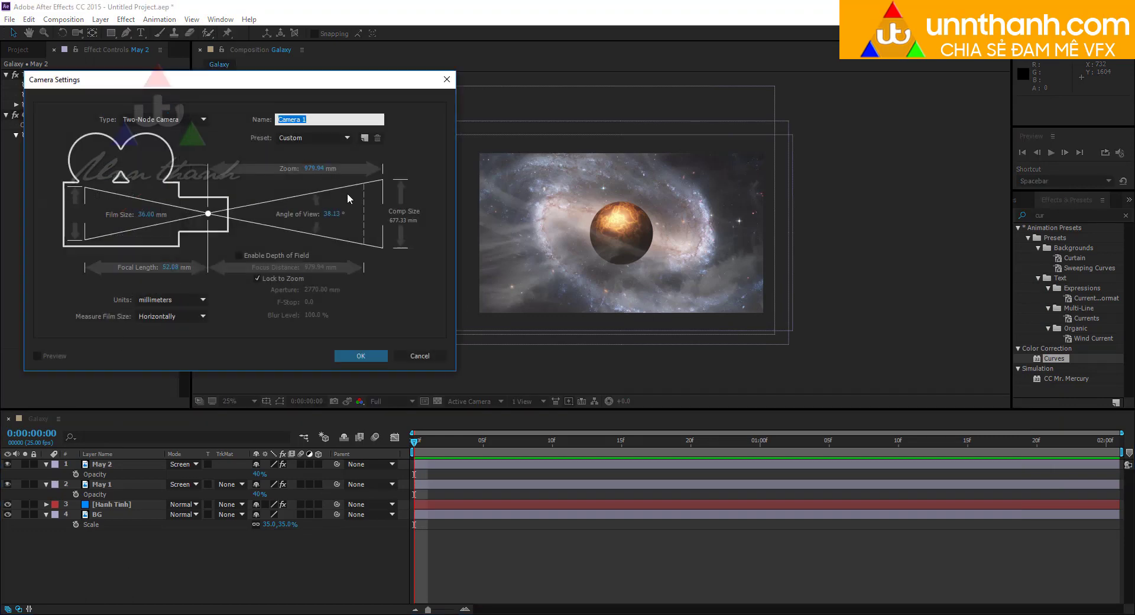
click(361, 355)
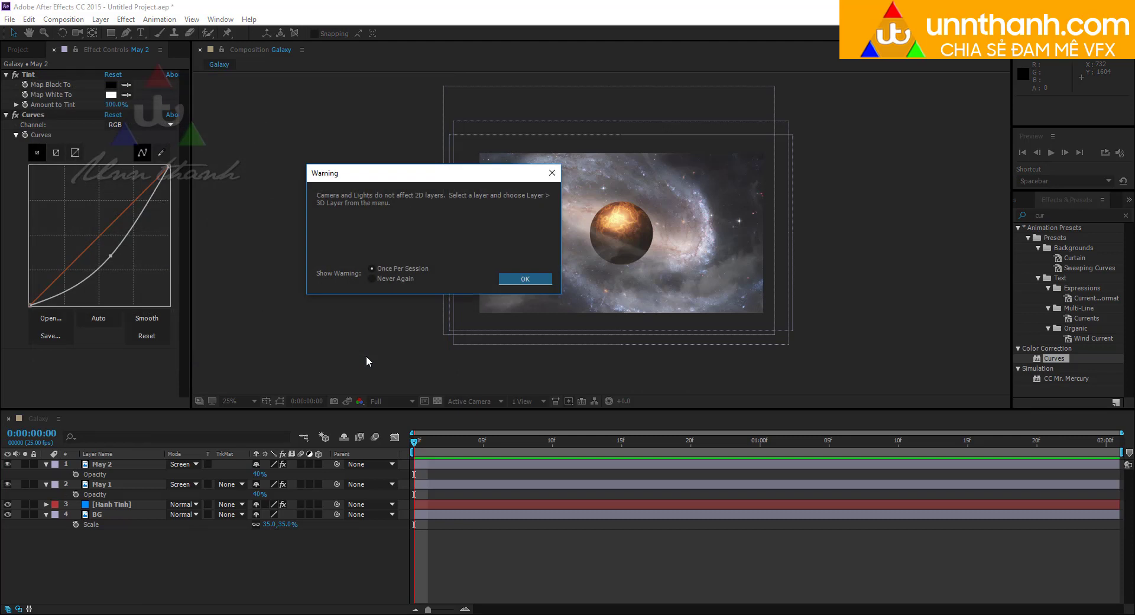
drag(435, 180, 633, 219)
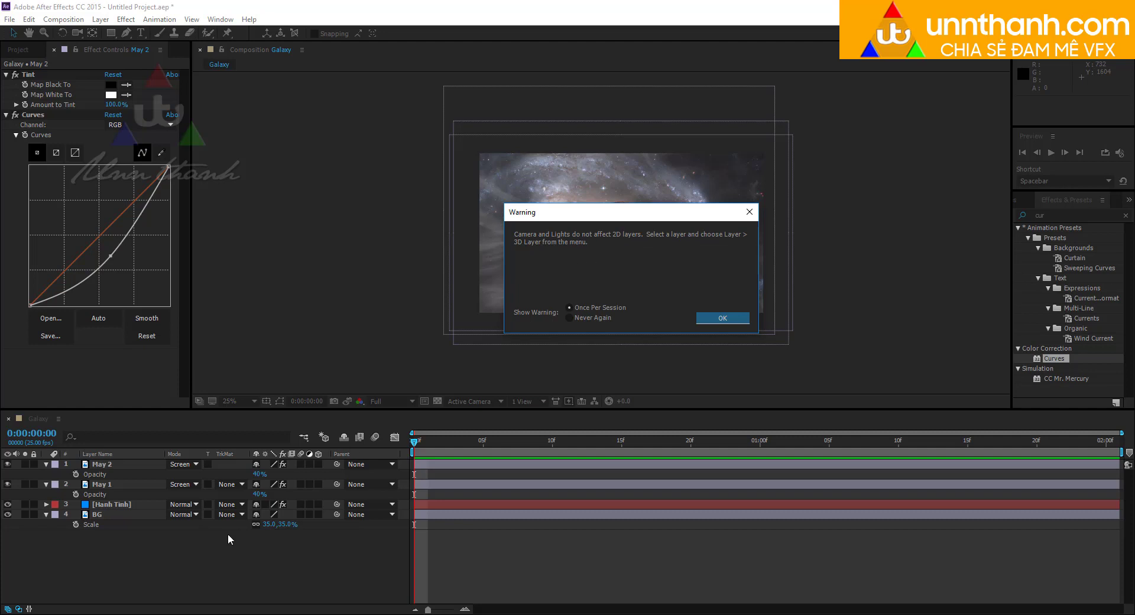
click(732, 320)
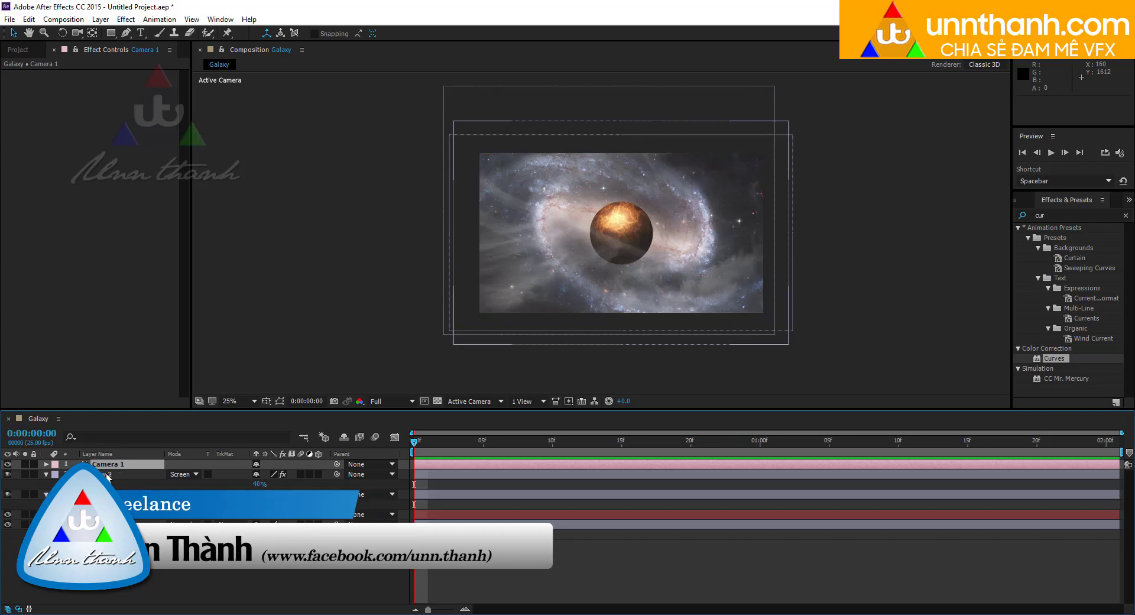
Make the May 2, May 1, Hanh Tinh and BG layers 3D layers
click(107, 474)
shift+click(94, 524)
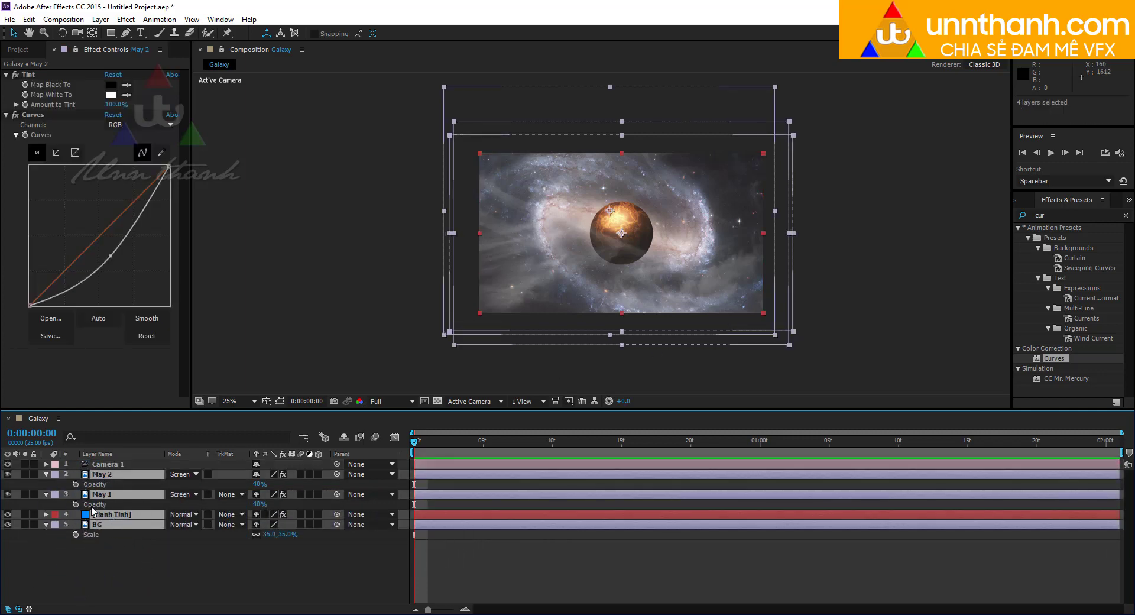
click(319, 474)
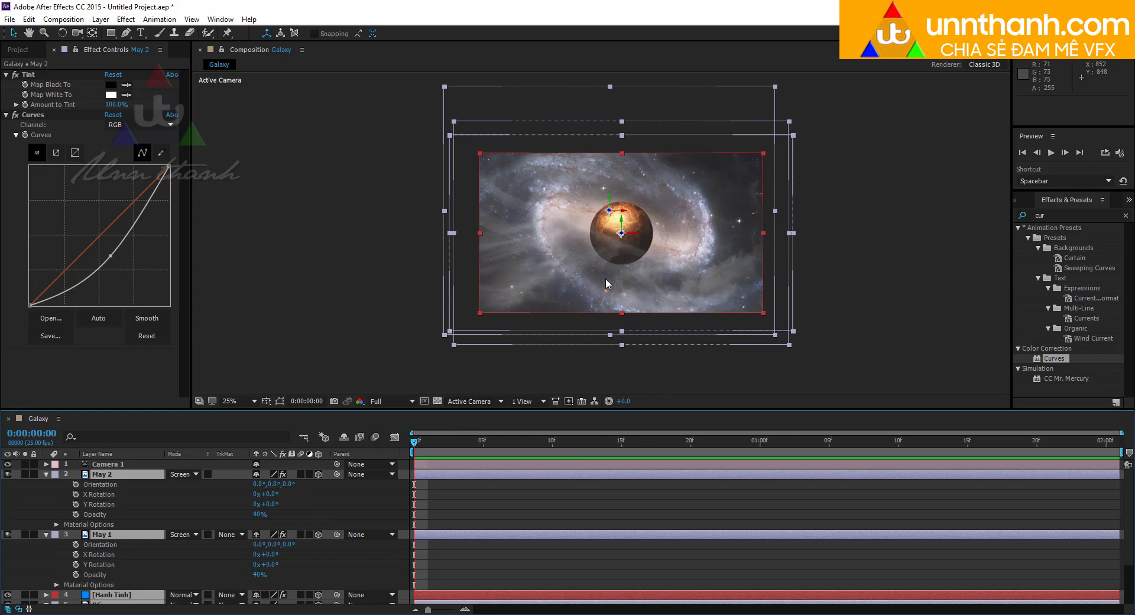
Orbit the camera around the 3D layers to check their depth, and reset the camera's transform
key(c)
drag(541, 243, 601, 241)
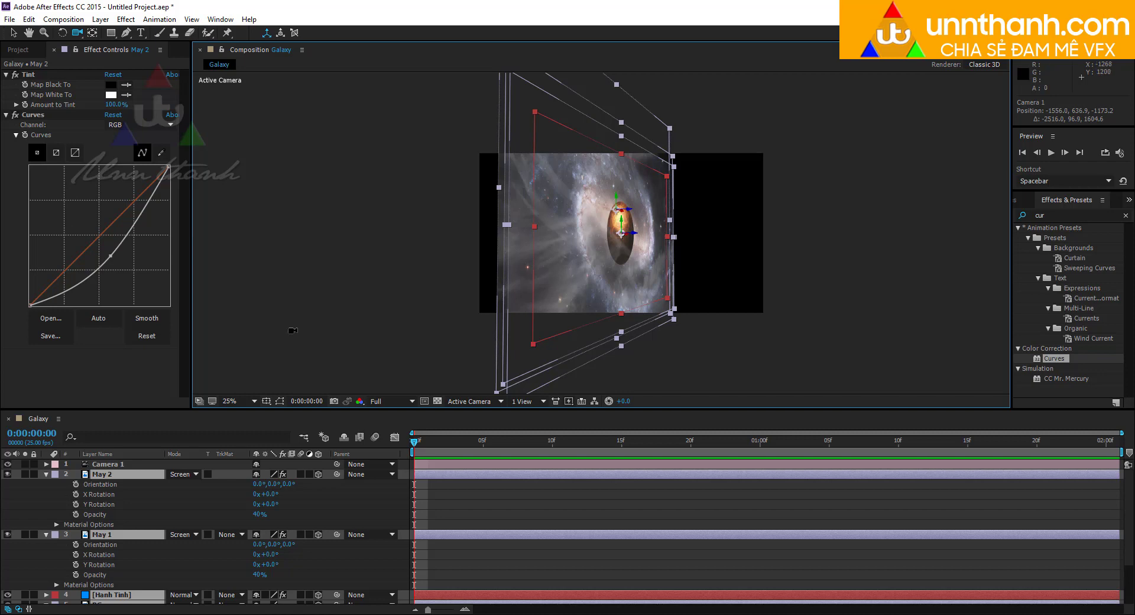
click(46, 464)
click(257, 474)
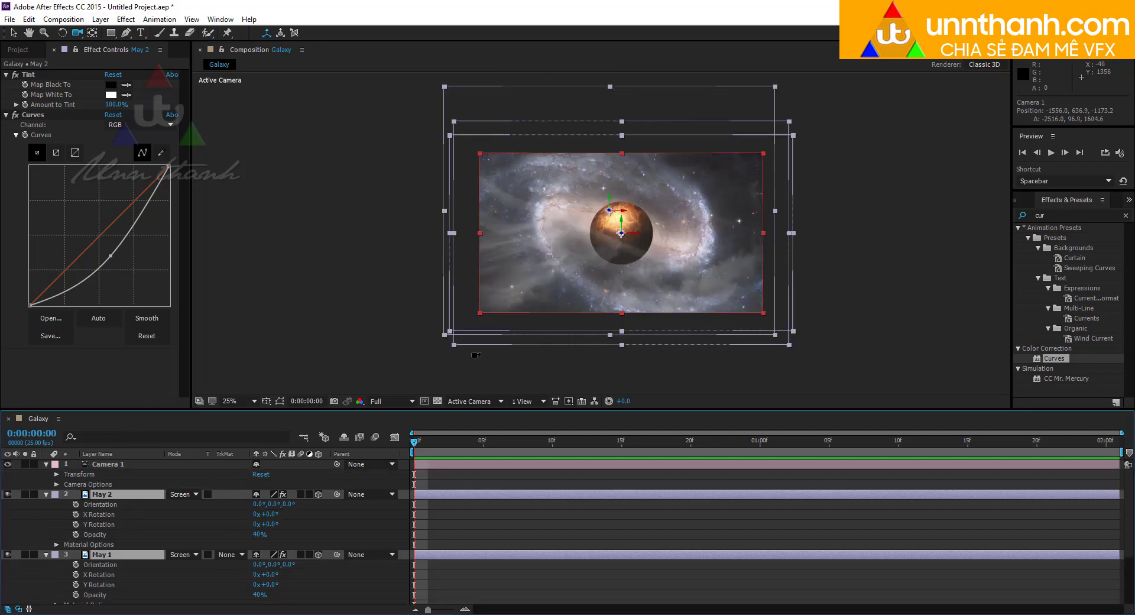
Switch the composition to the Top view and show only the Position property of the May 2, May 1, Hanh Tinh and BG layers
click(473, 401)
click(470, 475)
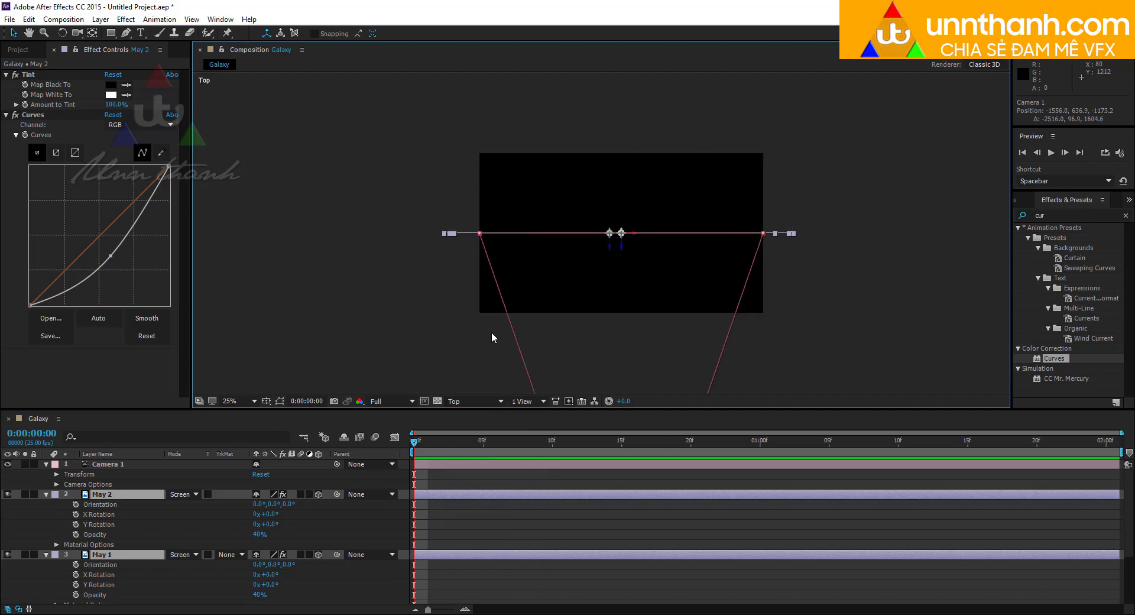
scroll(592, 259, down, 1)
scroll(592, 259, up, 1)
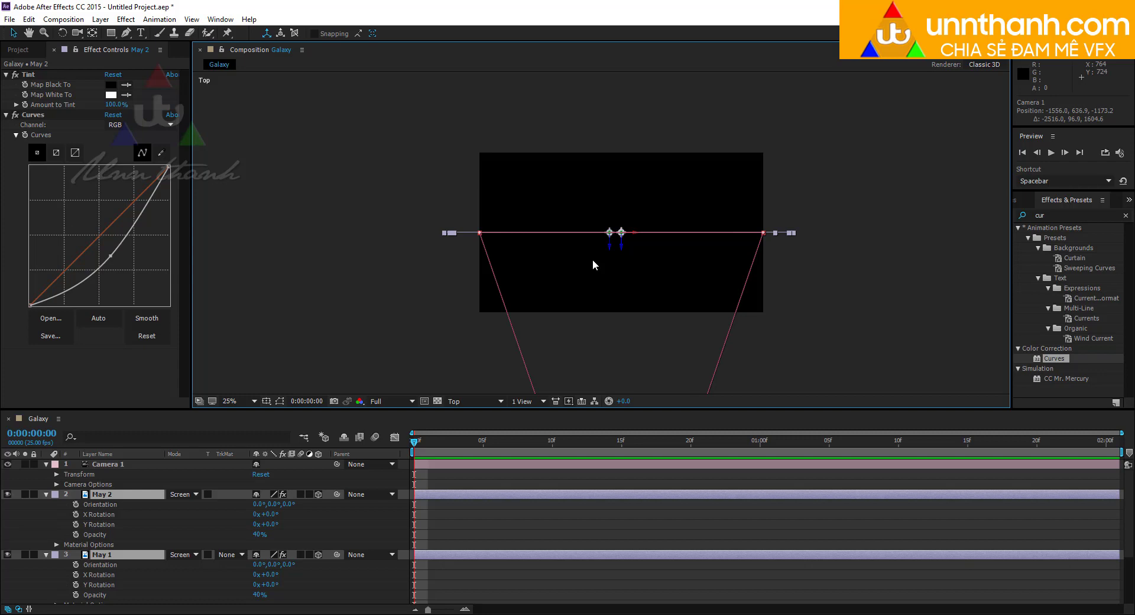
click(46, 494)
click(46, 503)
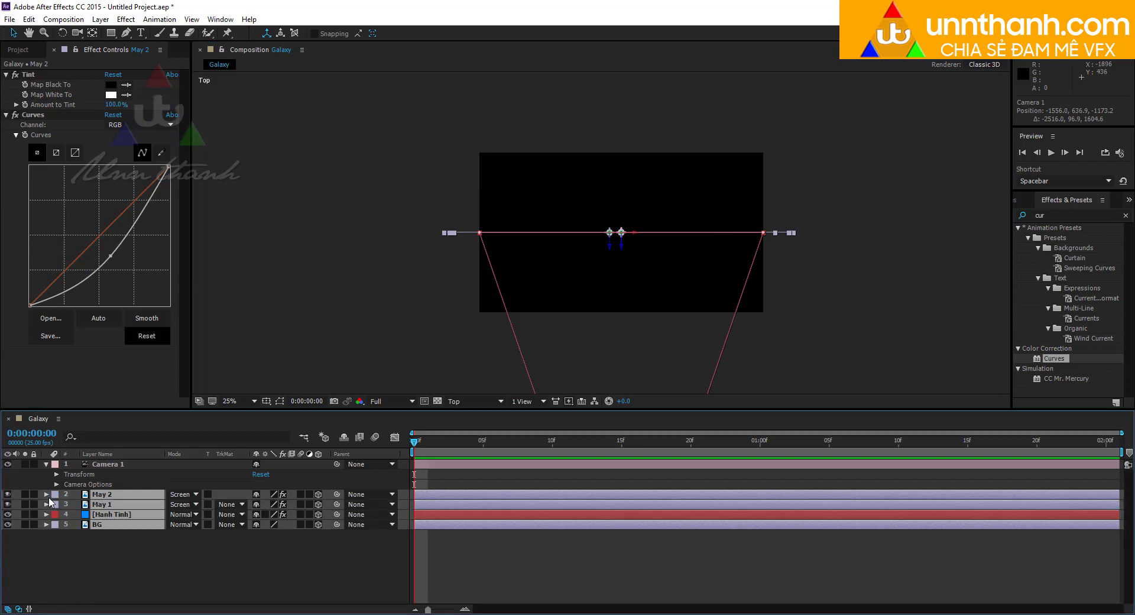
key(p)
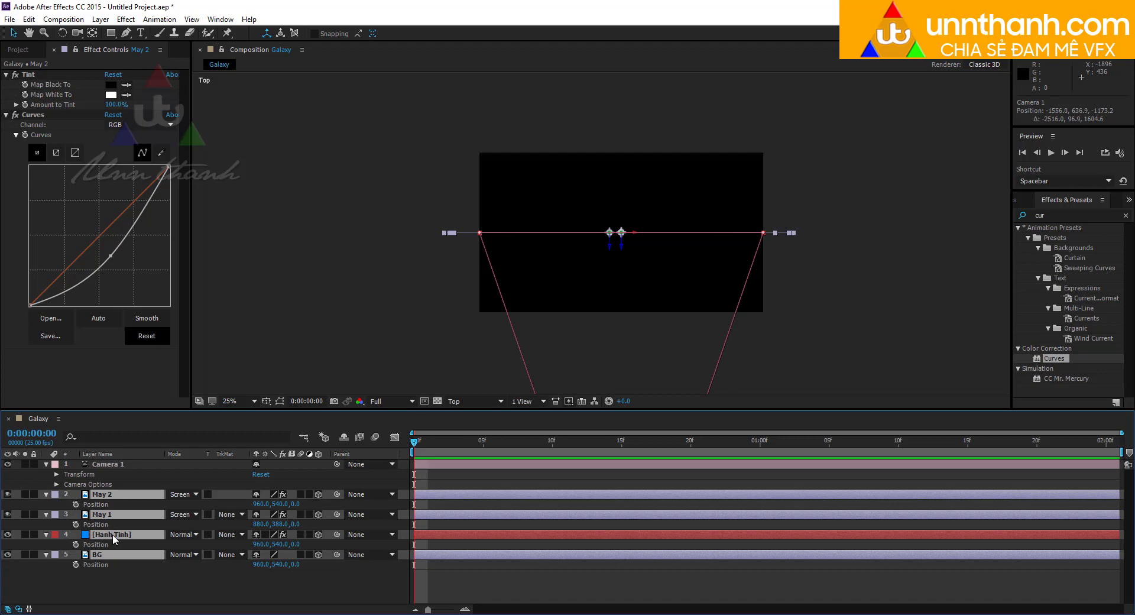
click(192, 583)
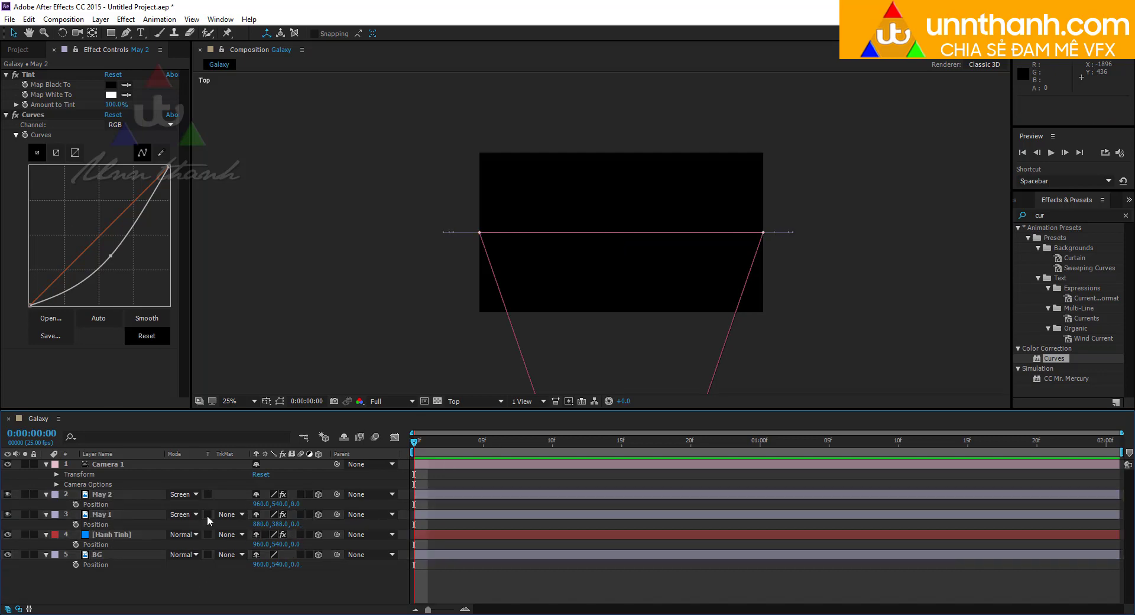
Push the BG layer back in depth by setting its Z position to 2000
click(116, 535)
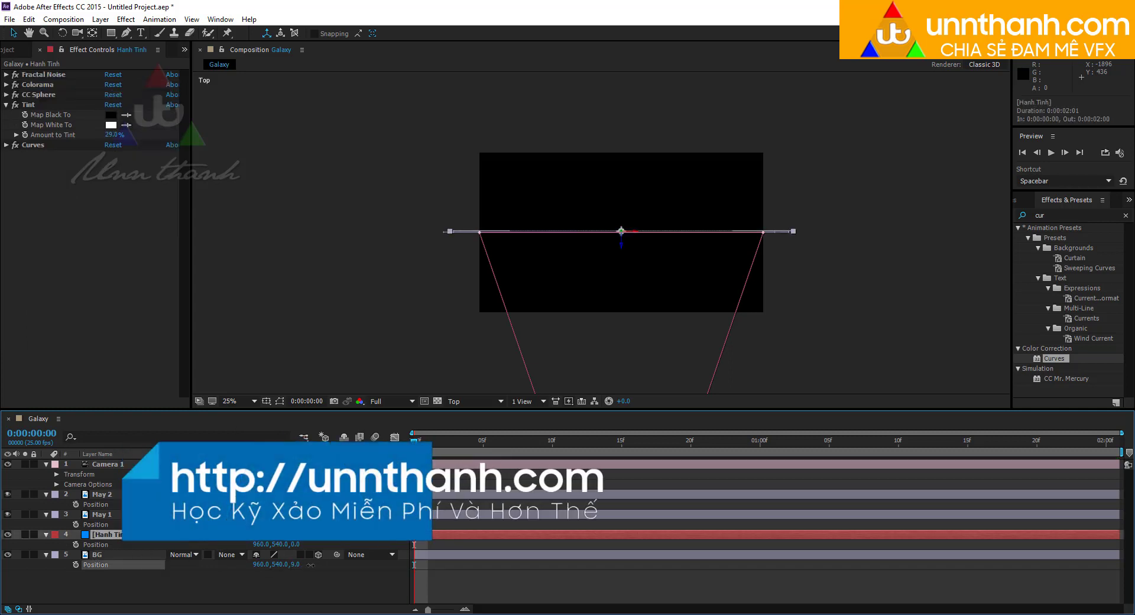
drag(295, 566, 379, 557)
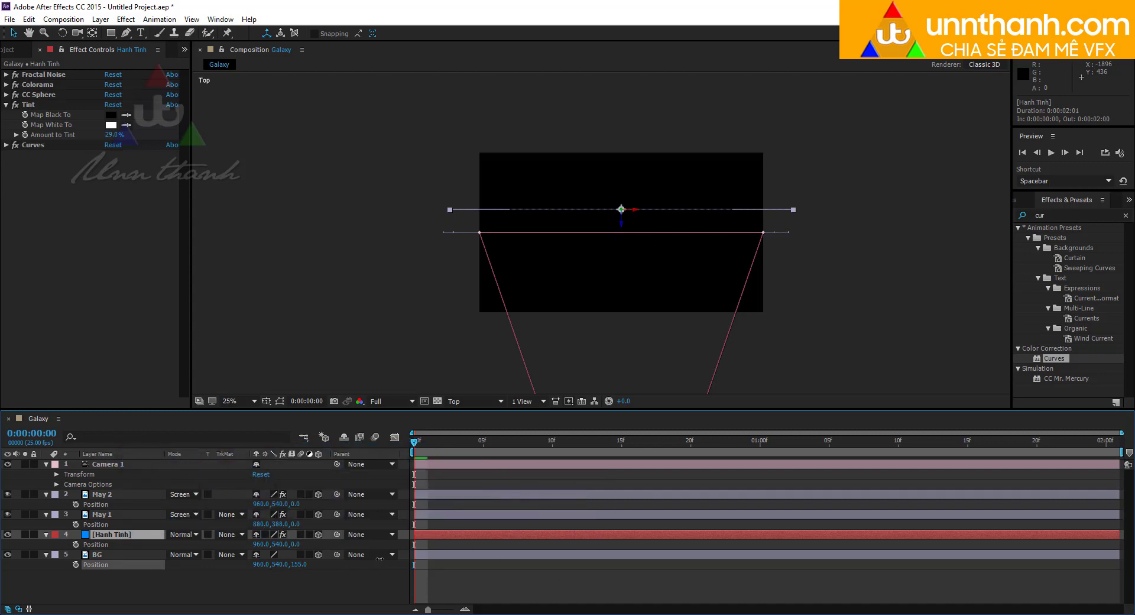
drag(380, 558, 969, 486)
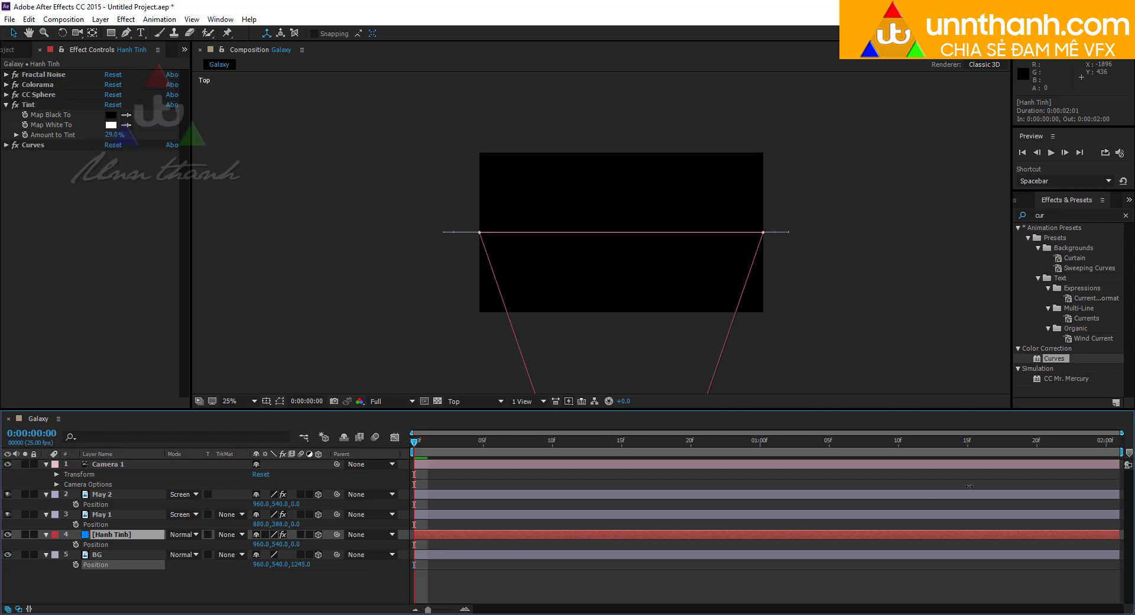
key(comma)
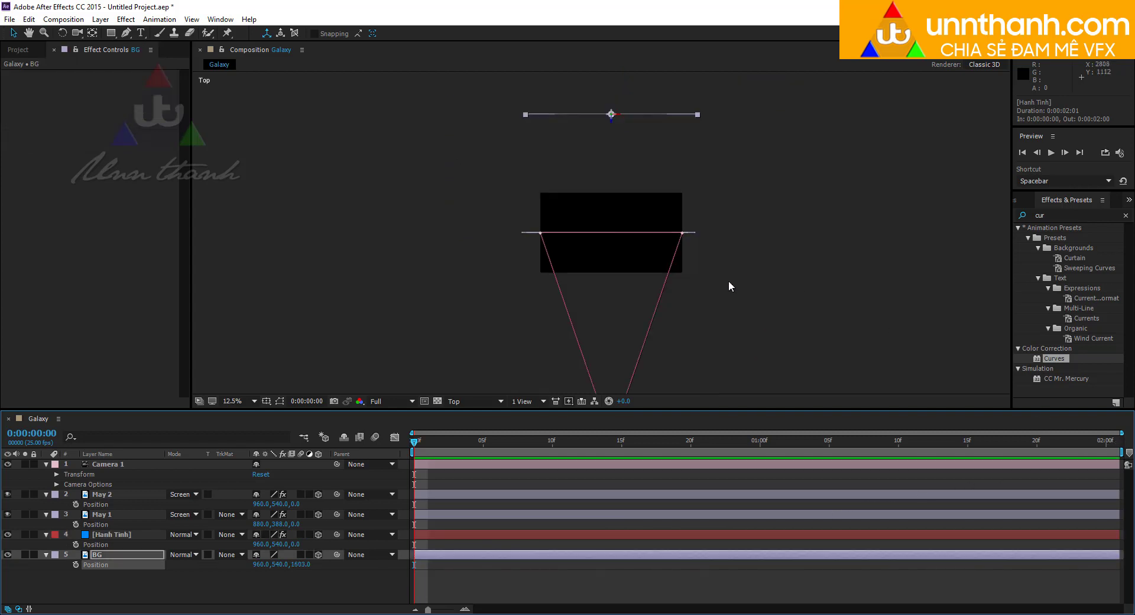
drag(303, 566, 305, 564)
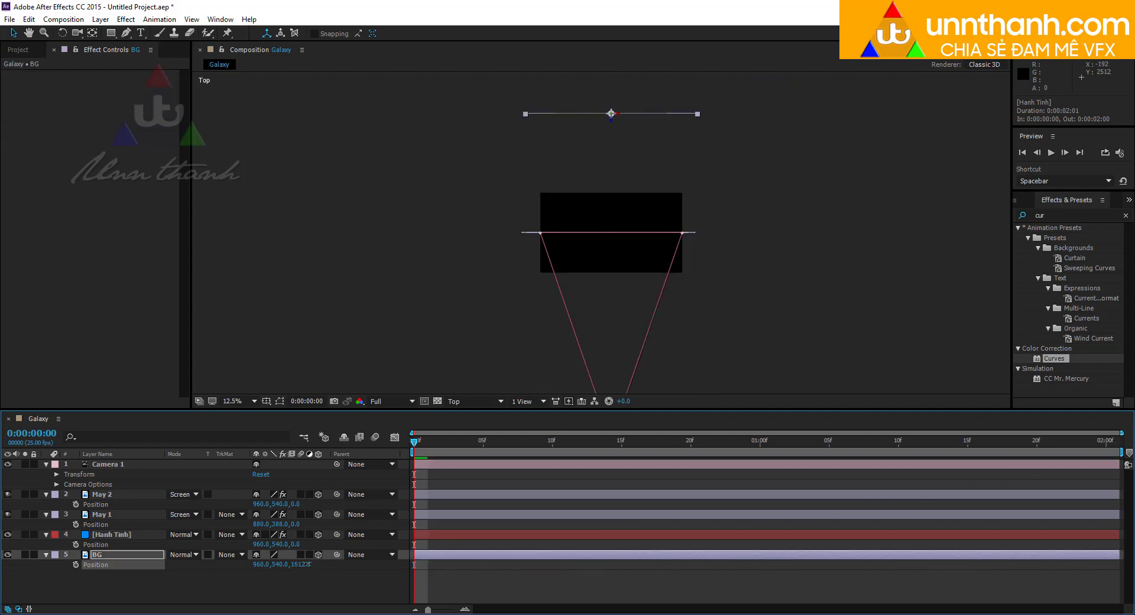
click(304, 564)
text(200)
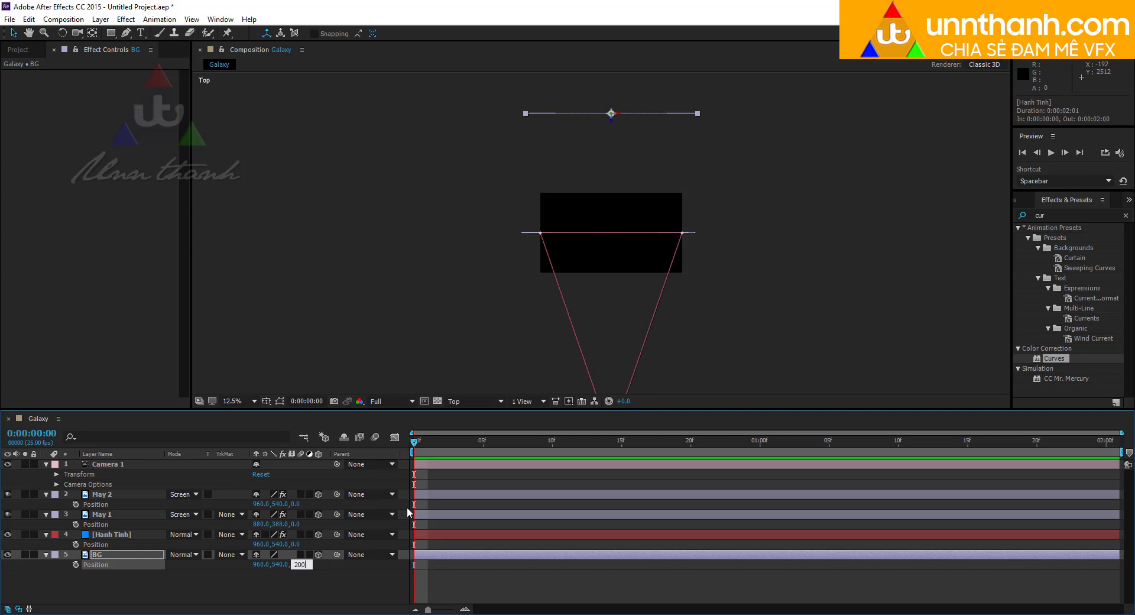
text(0)
key(Return)
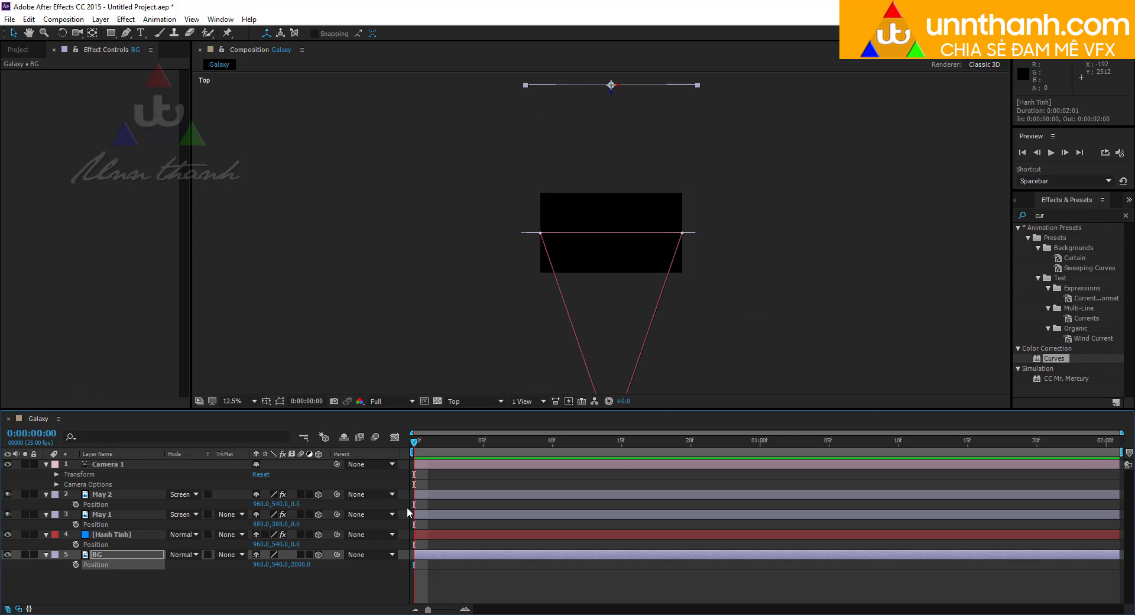
Bring the May 1 layer closer to the camera by setting its Z position to -800
click(104, 516)
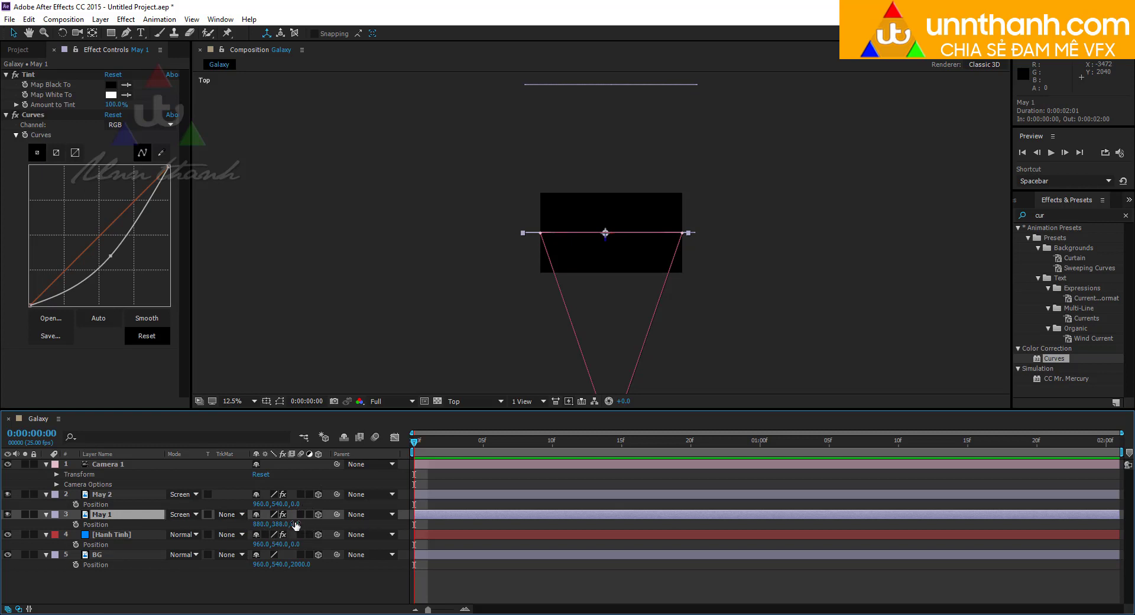
drag(295, 525, 23, 544)
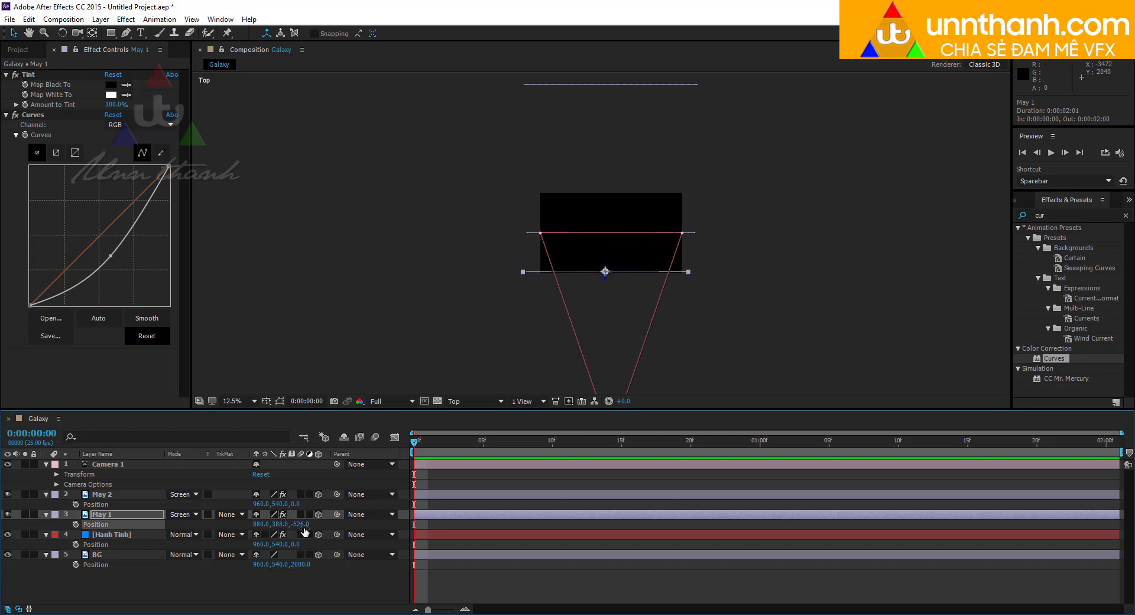
click(301, 524)
text(-800)
key(Return)
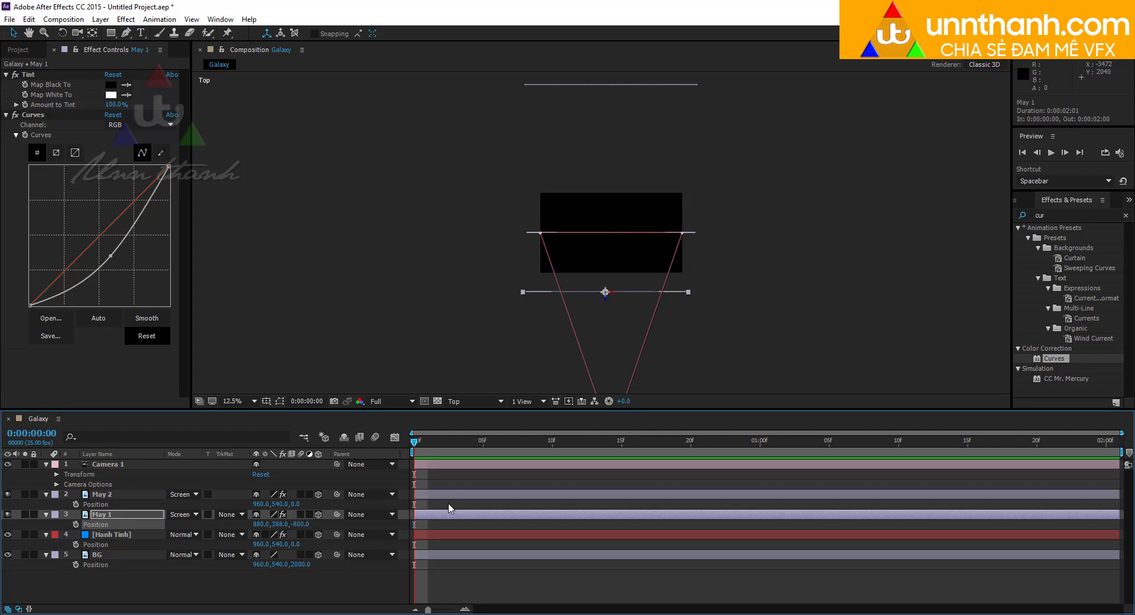
Move the May 2 layer in front of May 1 by setting its Z position to -1500
click(109, 494)
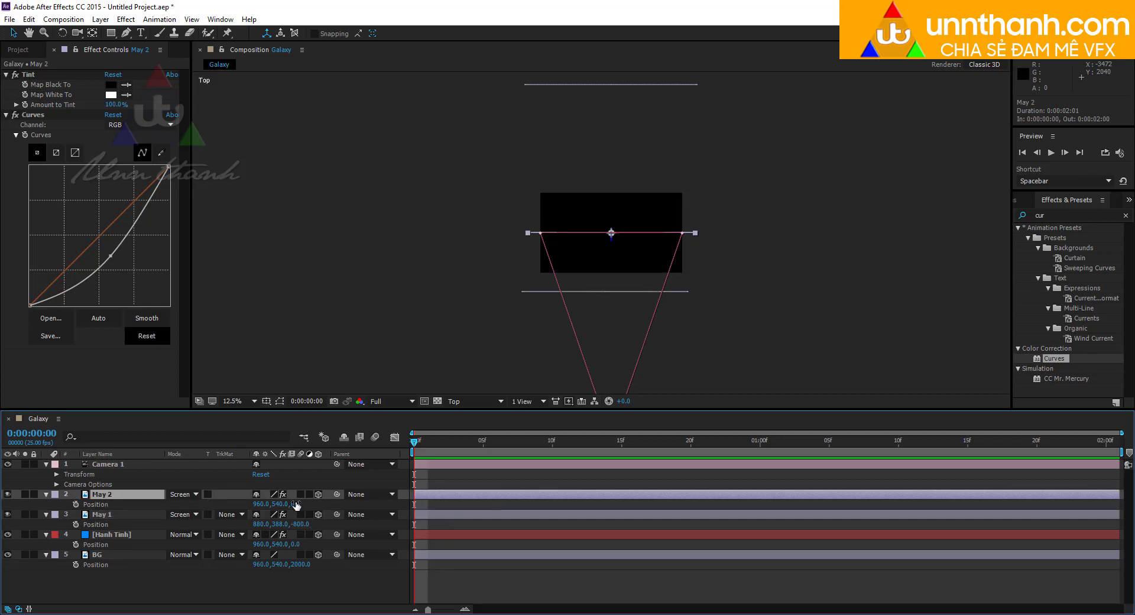
drag(290, 504, 236, 509)
click(298, 503)
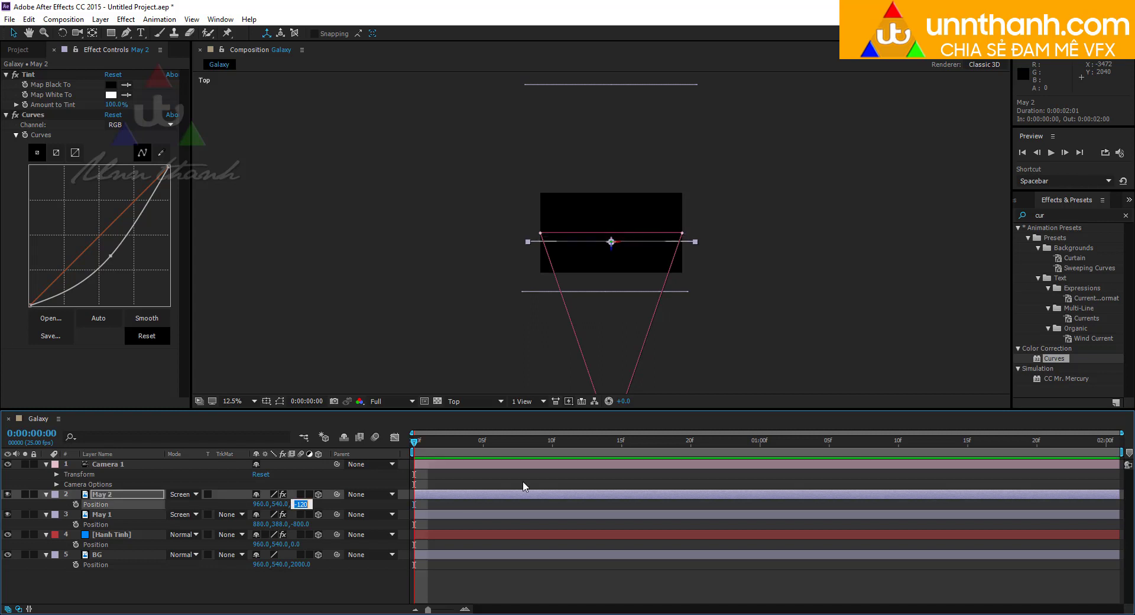
text(-1)
key(Return)
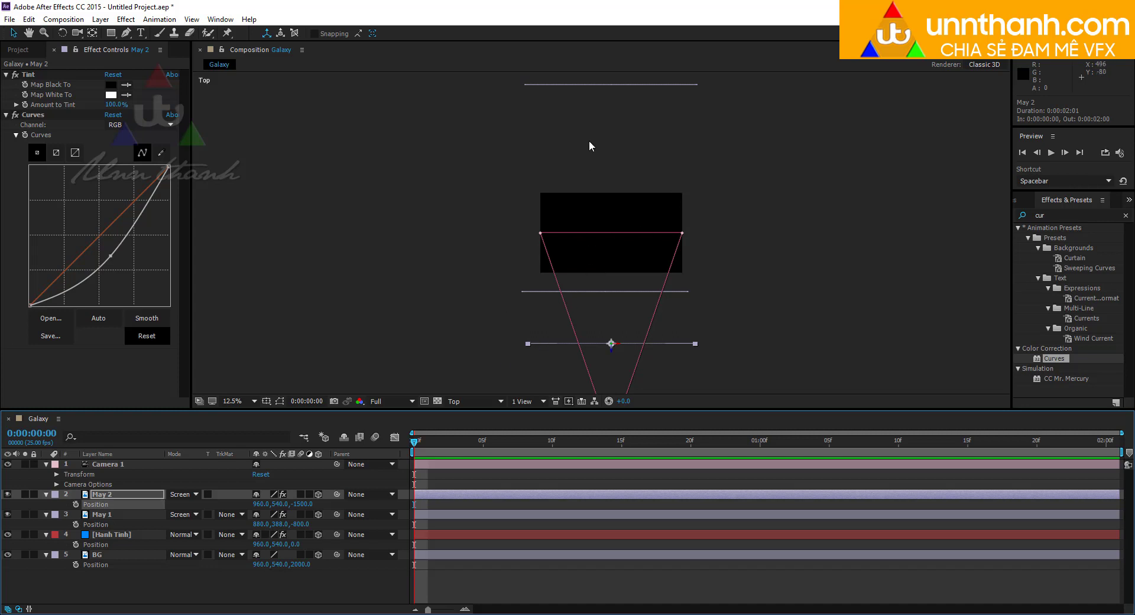
Return the composition to the Active Camera view at 25% magnification with the Hanh Tinh layer selected
click(106, 534)
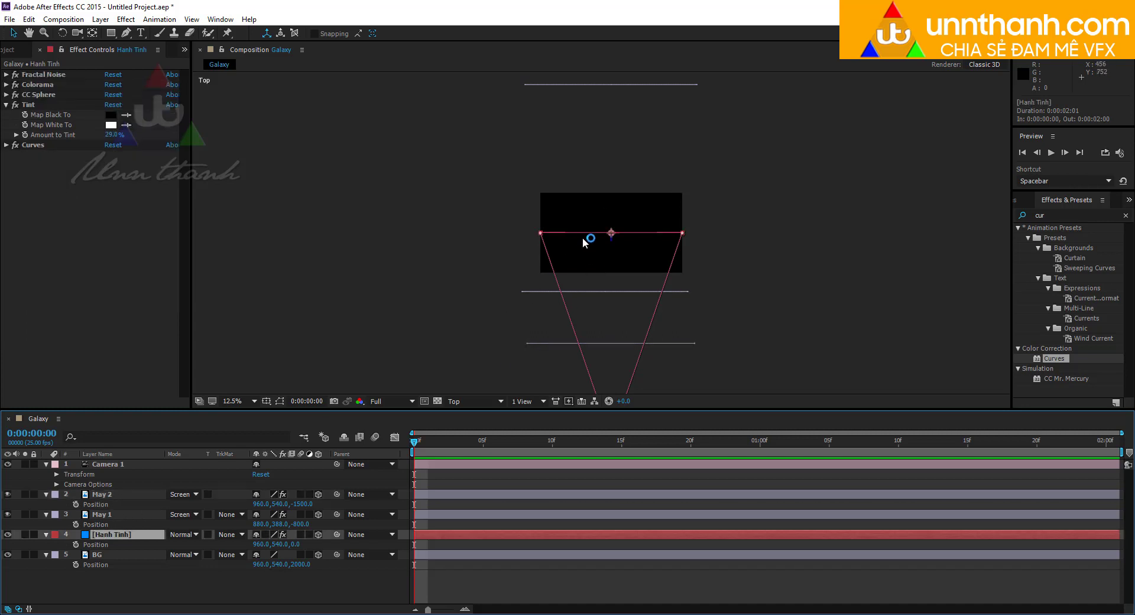
click(473, 401)
click(495, 412)
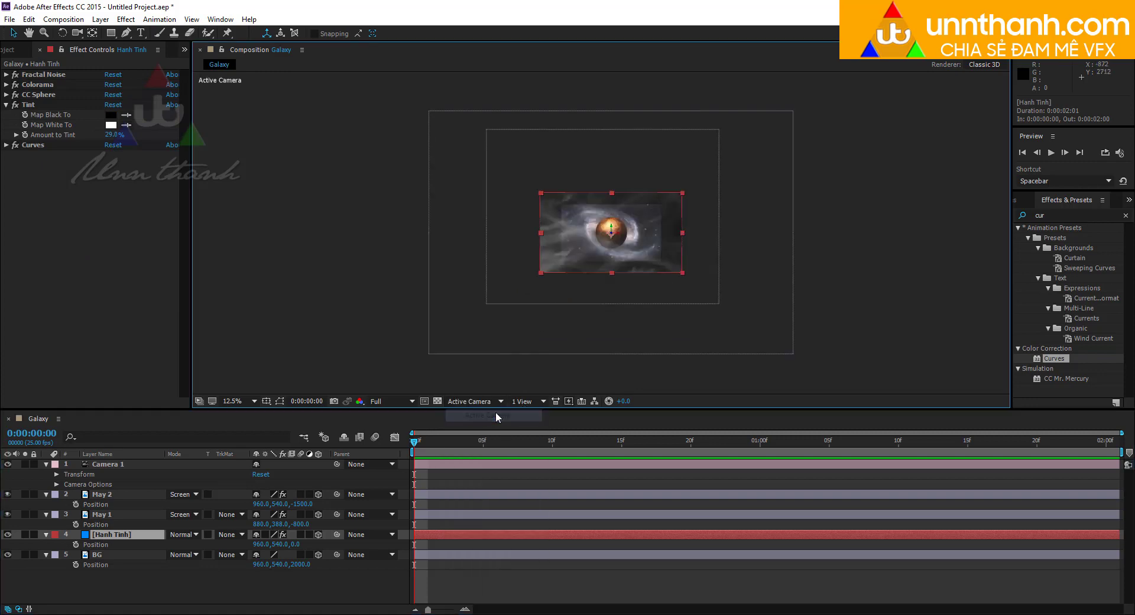
key(period)
key(period)
key(comma)
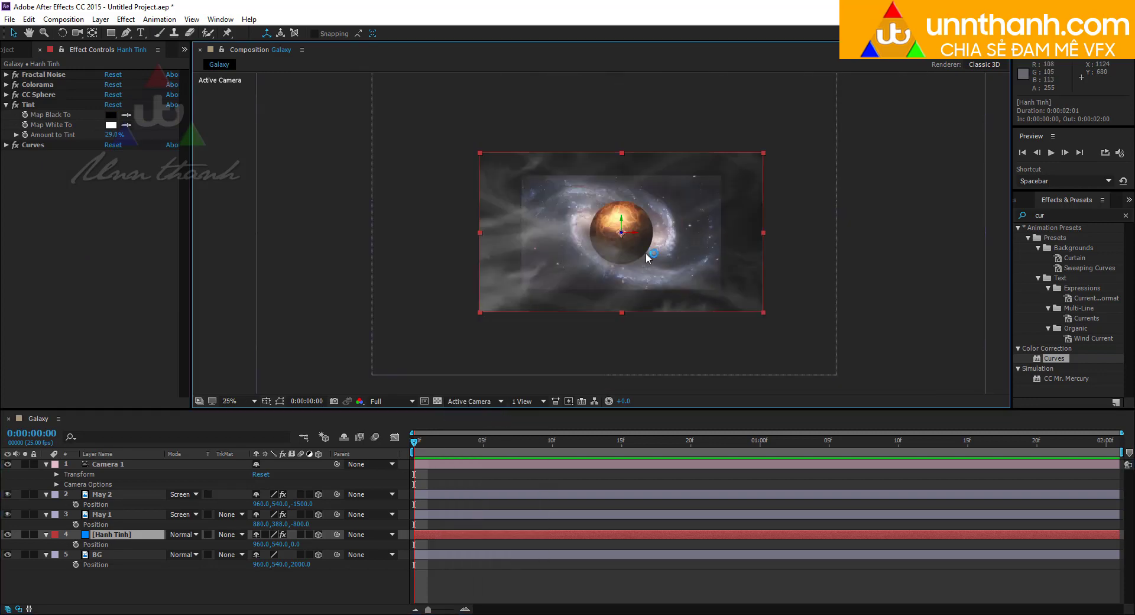
Orbit the camera to check the spacing between the layers, and undo the orbit
key(c)
drag(647, 259, 638, 253)
key(ctrl+z)
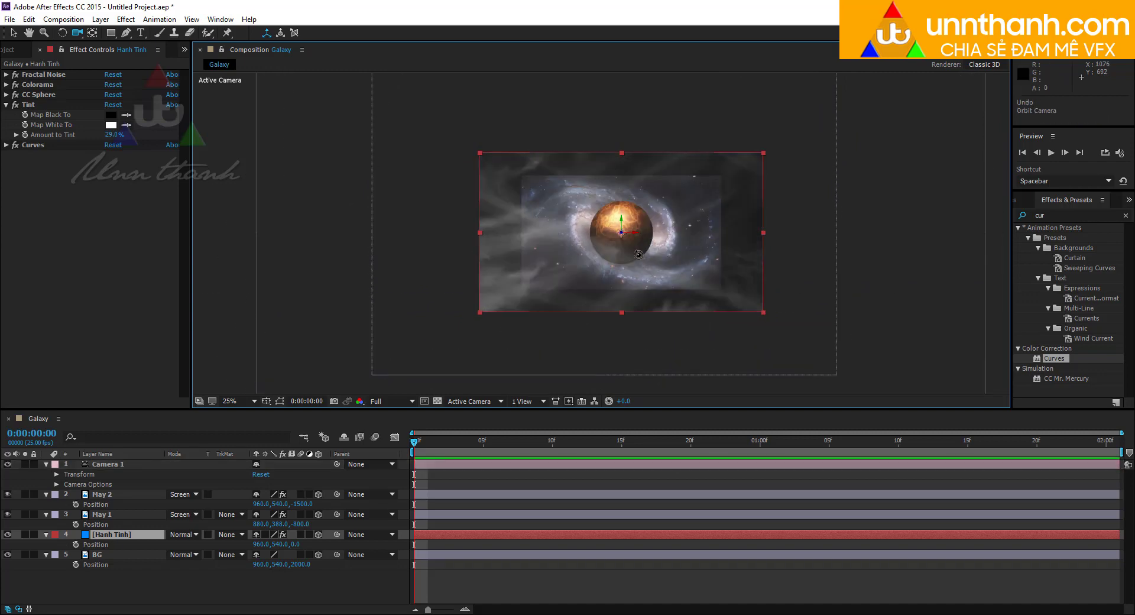
Enlarge the BG galaxy layer to 58% scale so it fills the frame behind the planet
click(104, 555)
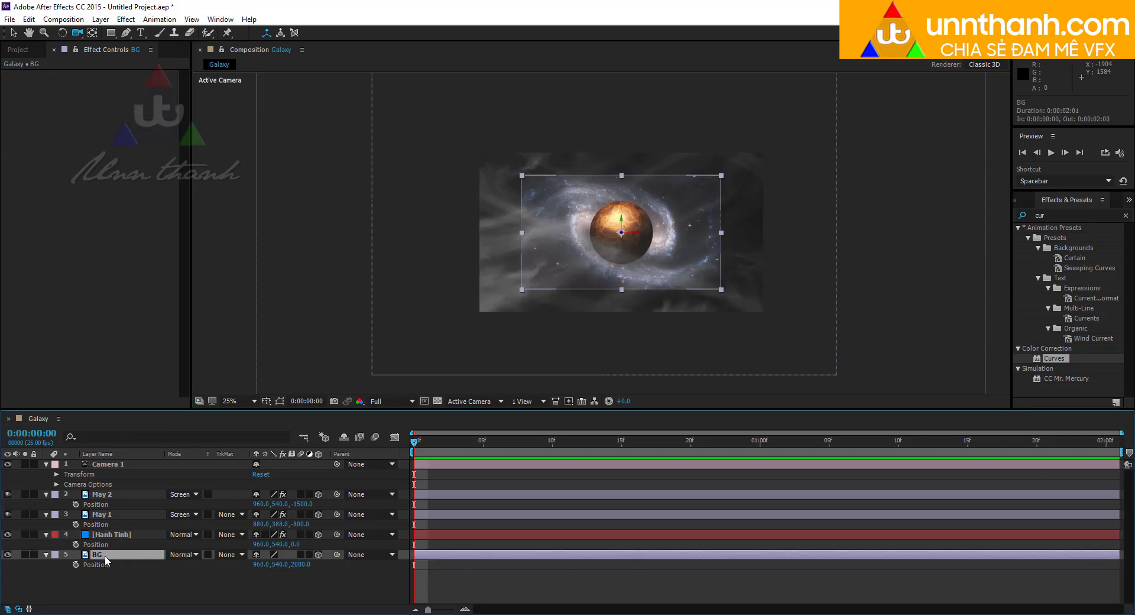
key(s)
drag(268, 569, 282, 566)
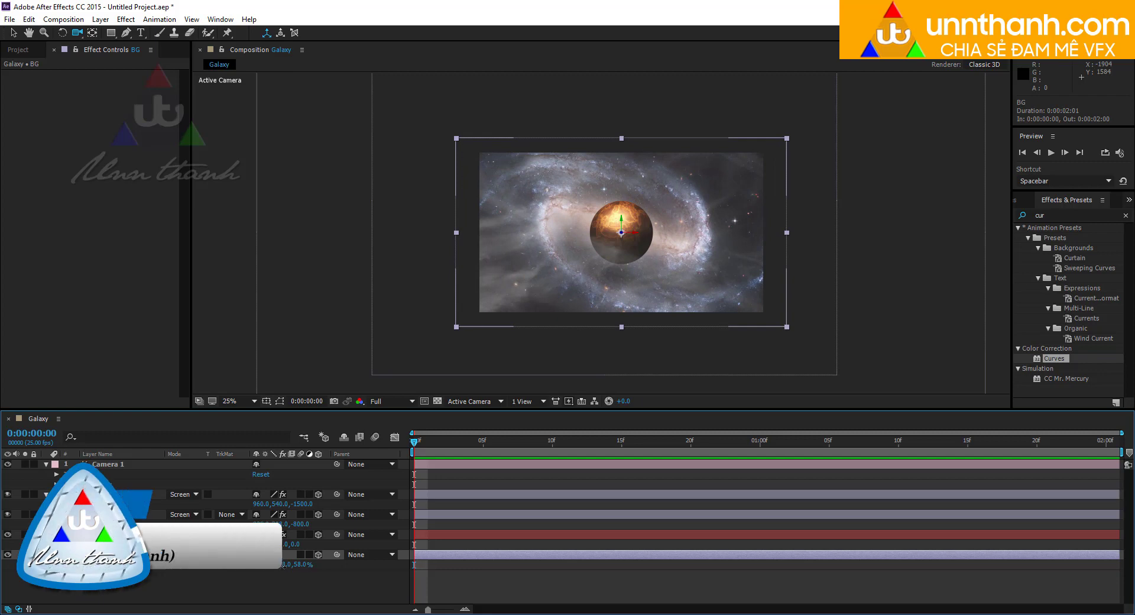
Reduce the scale of the May 2 cloud layer to 78.2% and the May 1 layer to 136%
key(comma)
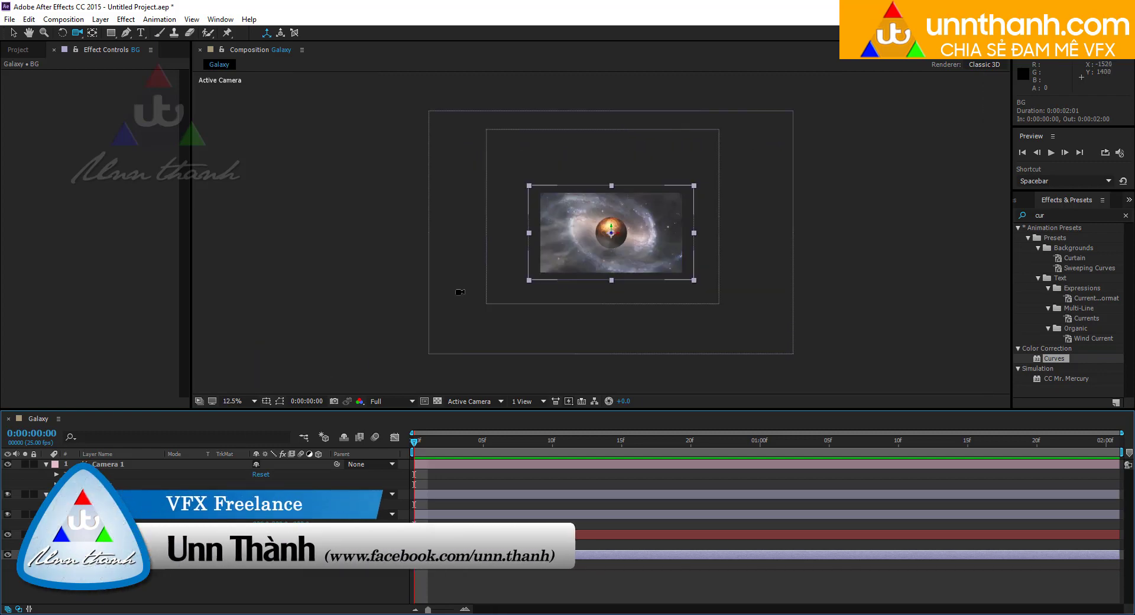
click(118, 494)
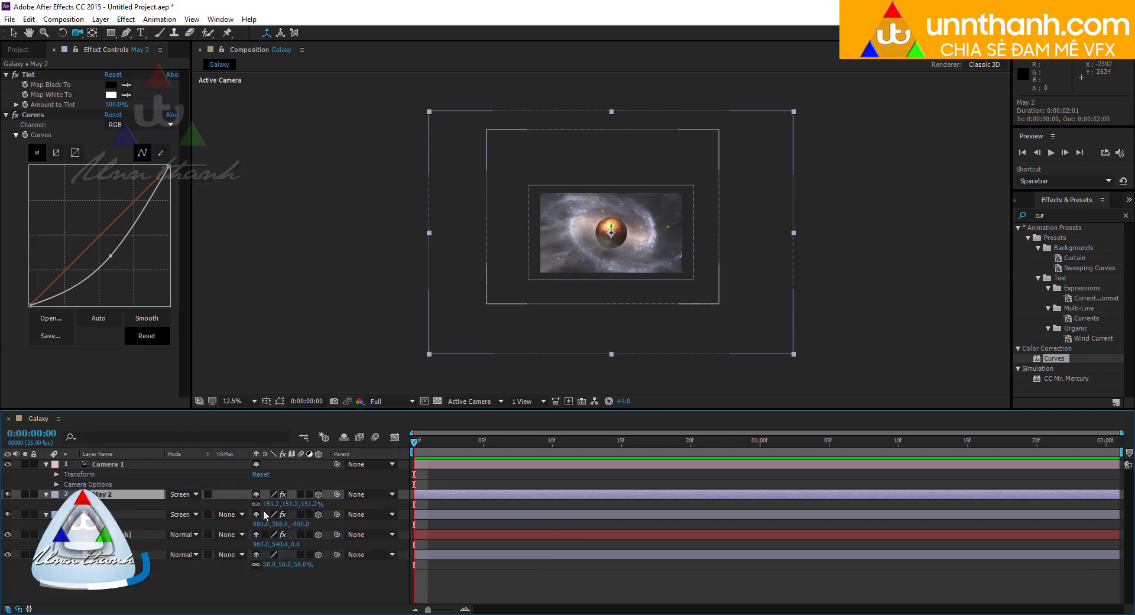
key(s)
drag(278, 504, 199, 512)
click(100, 516)
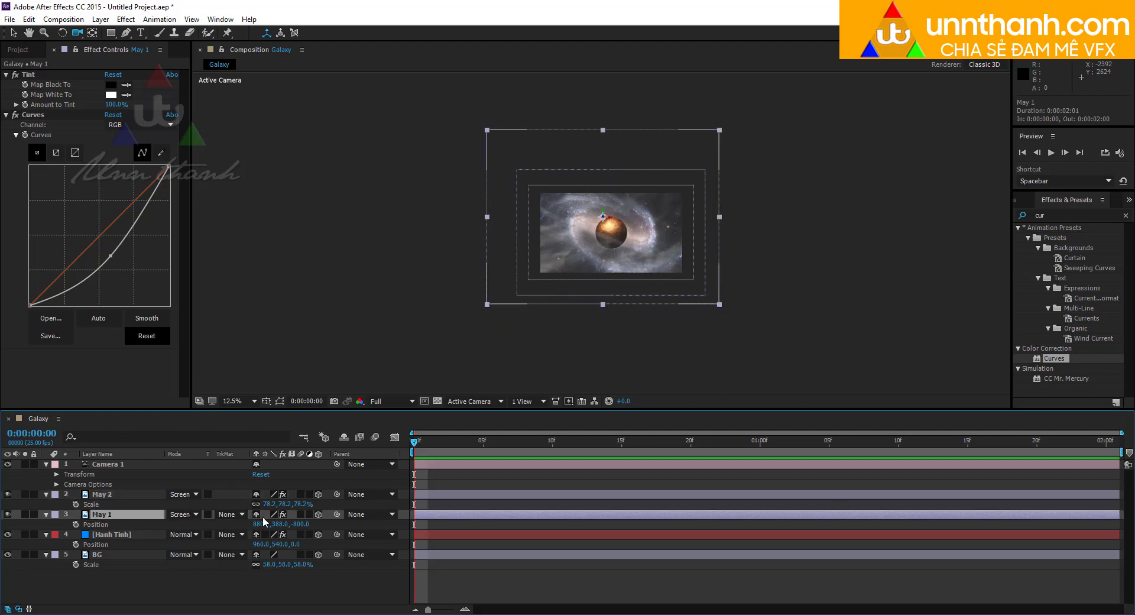
key(s)
drag(269, 524, 256, 528)
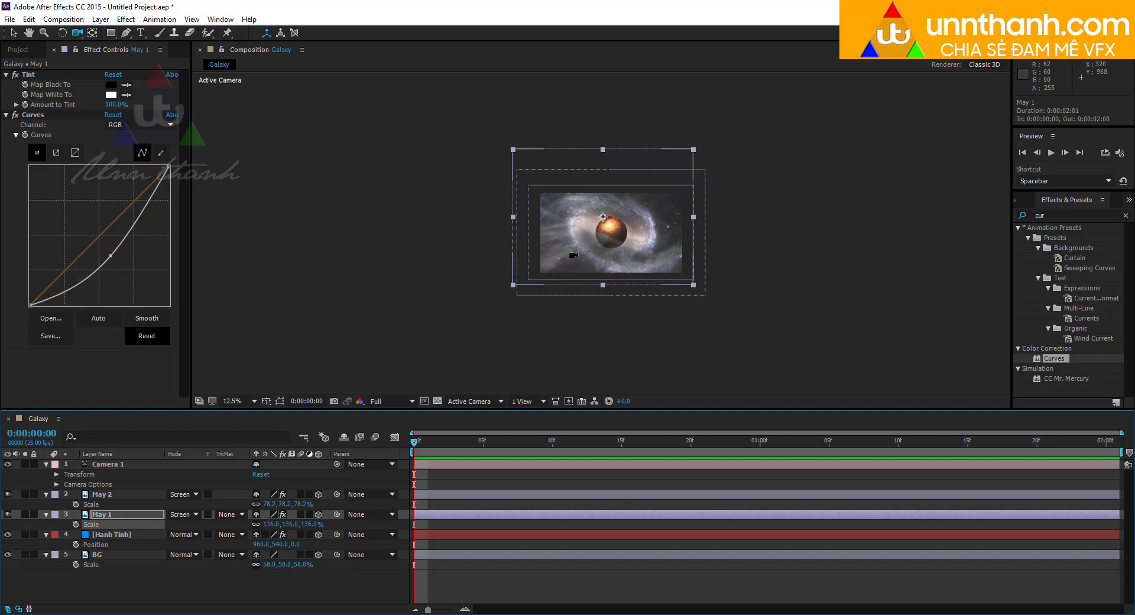
Move the May 1 cloud layer in the composition to about X 976.8, Y 385.2
key(v)
scroll(591, 253, up, 2)
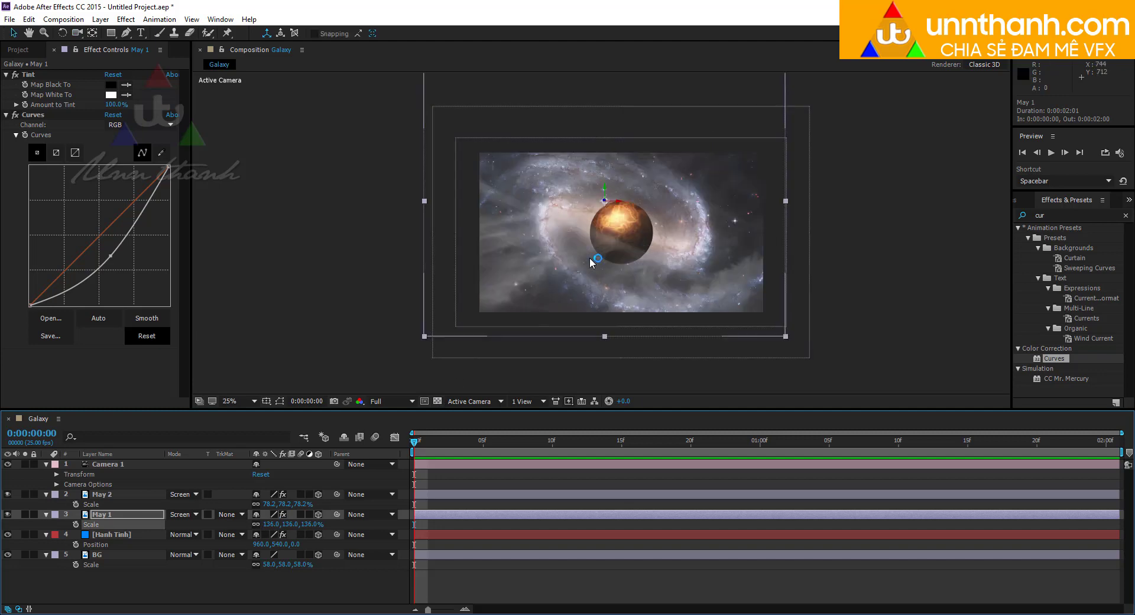
drag(607, 252, 604, 257)
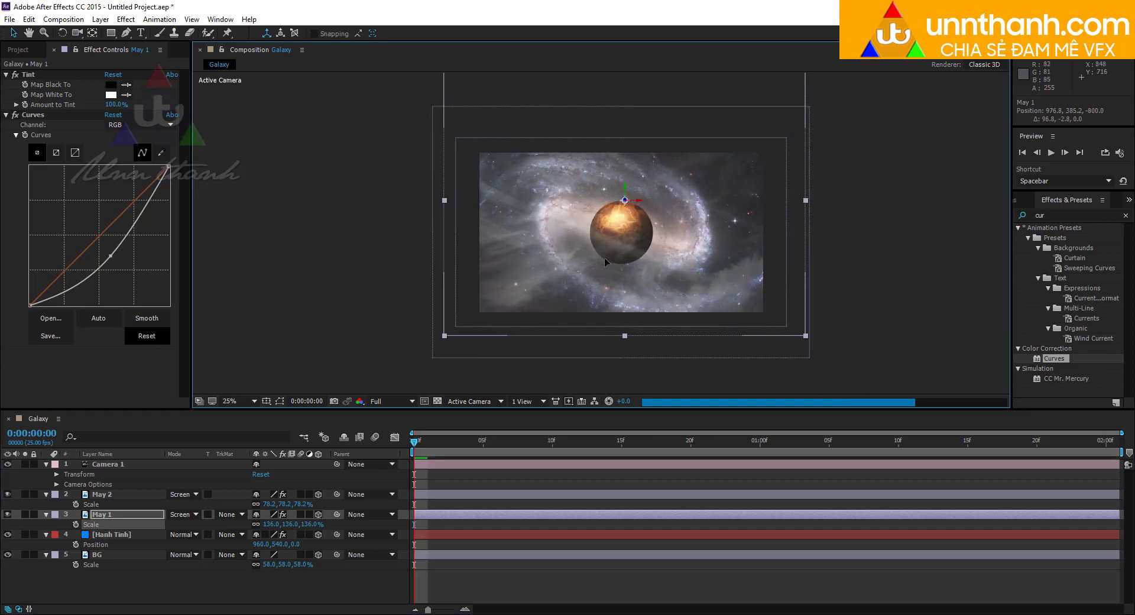
Move the May 2 layer to about X 1046.5, Y 519.8 and set its Z Rotation to -52°
click(99, 494)
drag(676, 255, 700, 245)
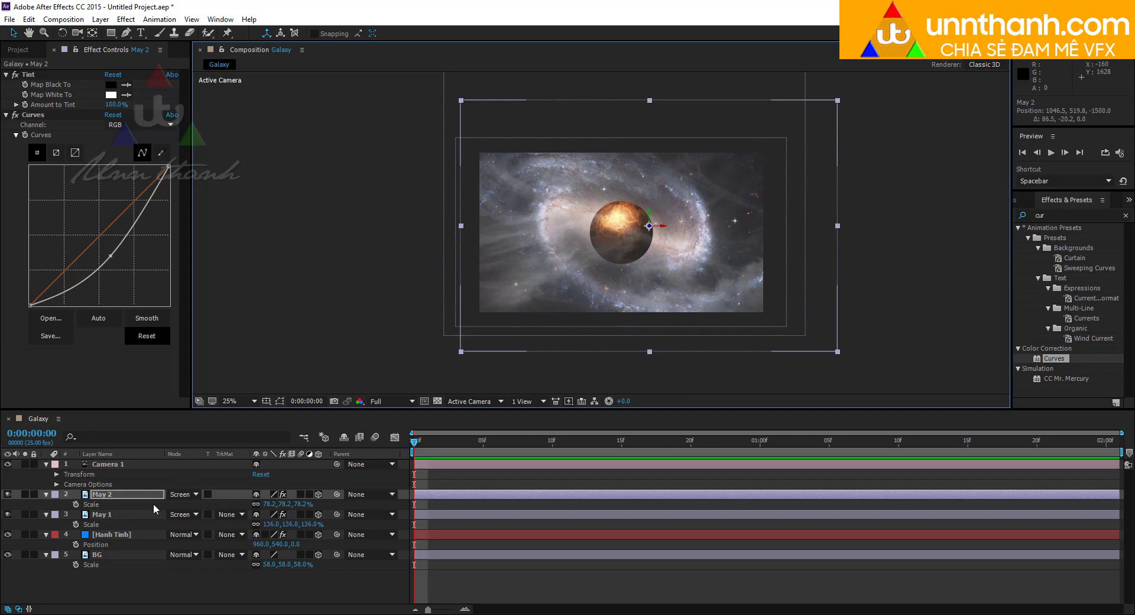
key(r)
drag(267, 534, 242, 535)
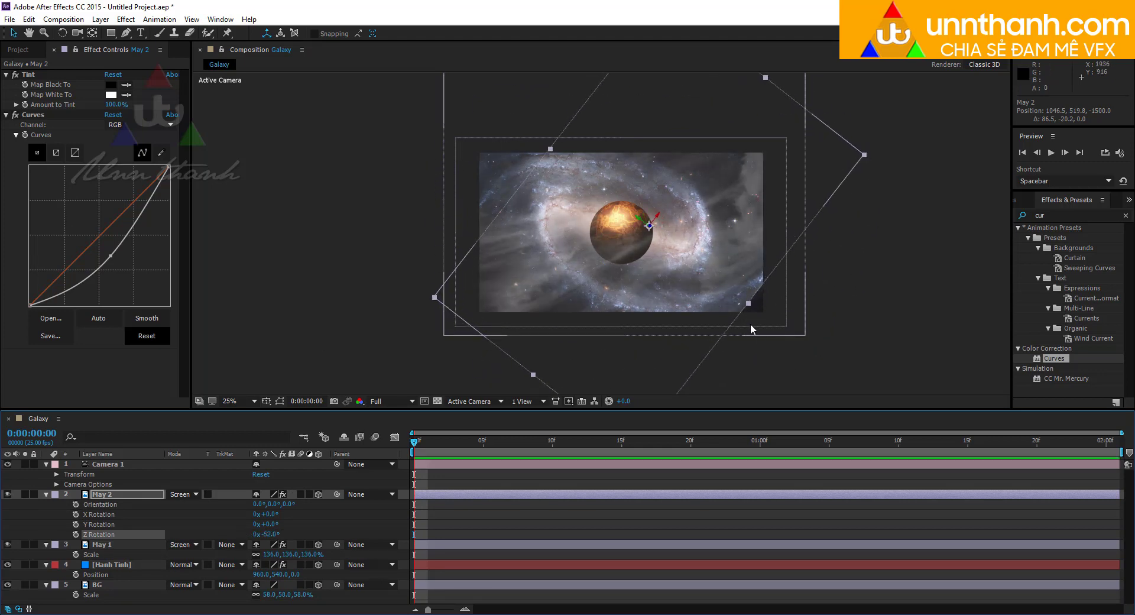
Scale the May 2 layer up to 107.2% and reposition it at about X 1015.2, Y 486.6
key(s)
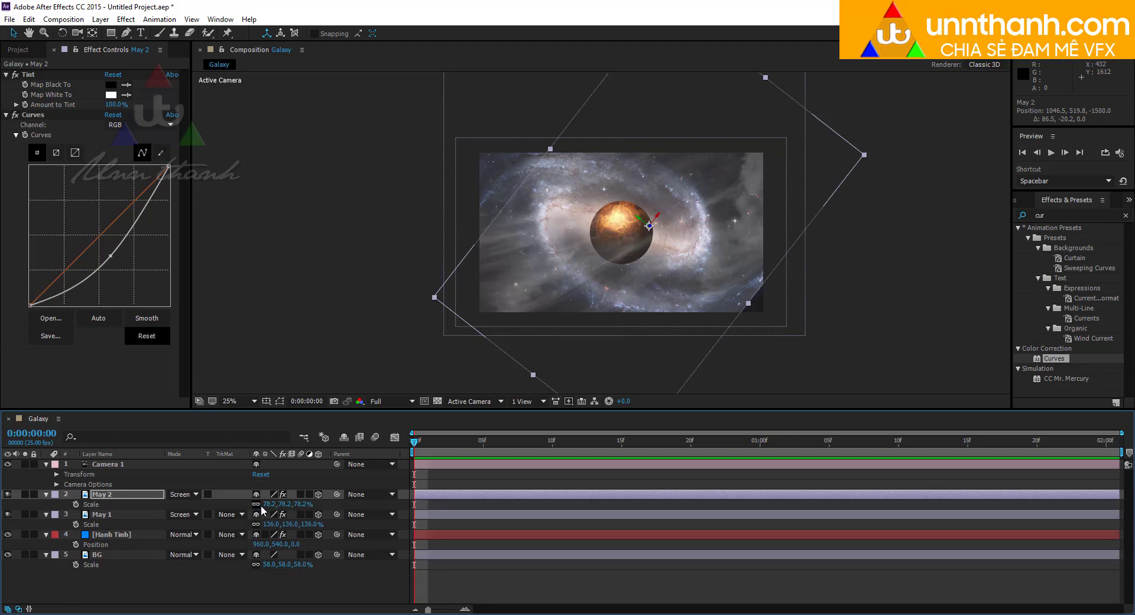
drag(267, 504, 282, 504)
drag(516, 277, 503, 263)
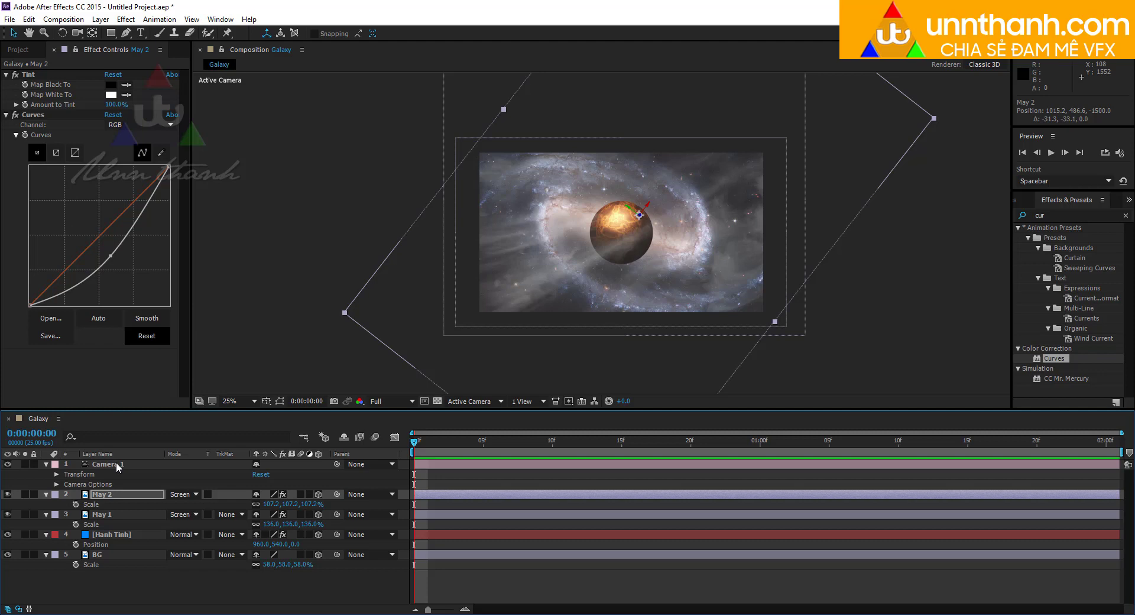
Add a null object below Camera 1 and rename it DK CAM
key(ctrl+alt+shift+y)
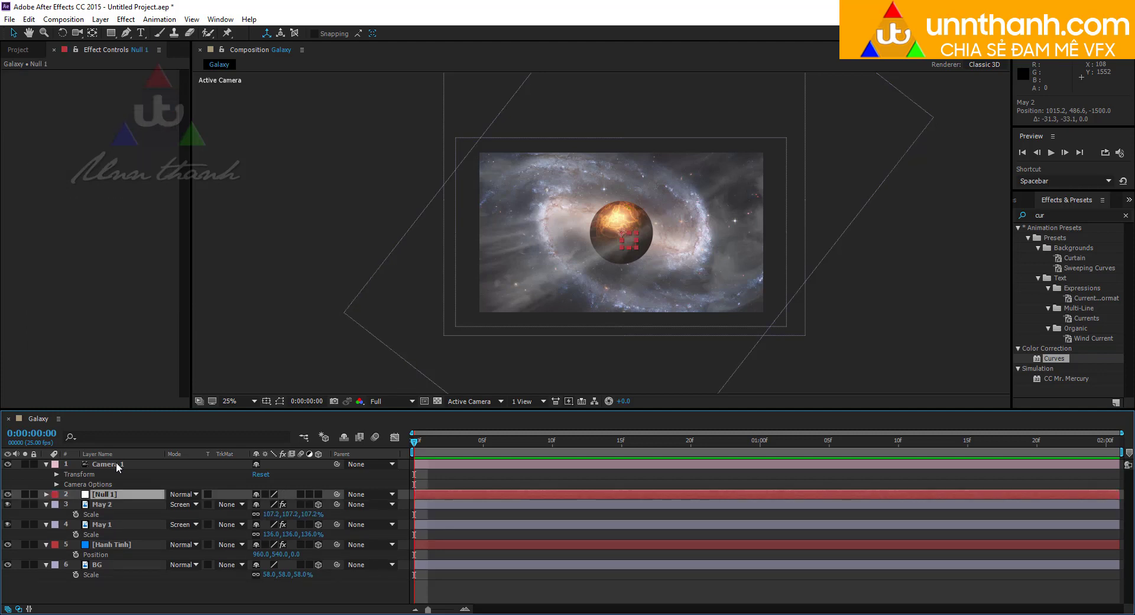
right_click(110, 496)
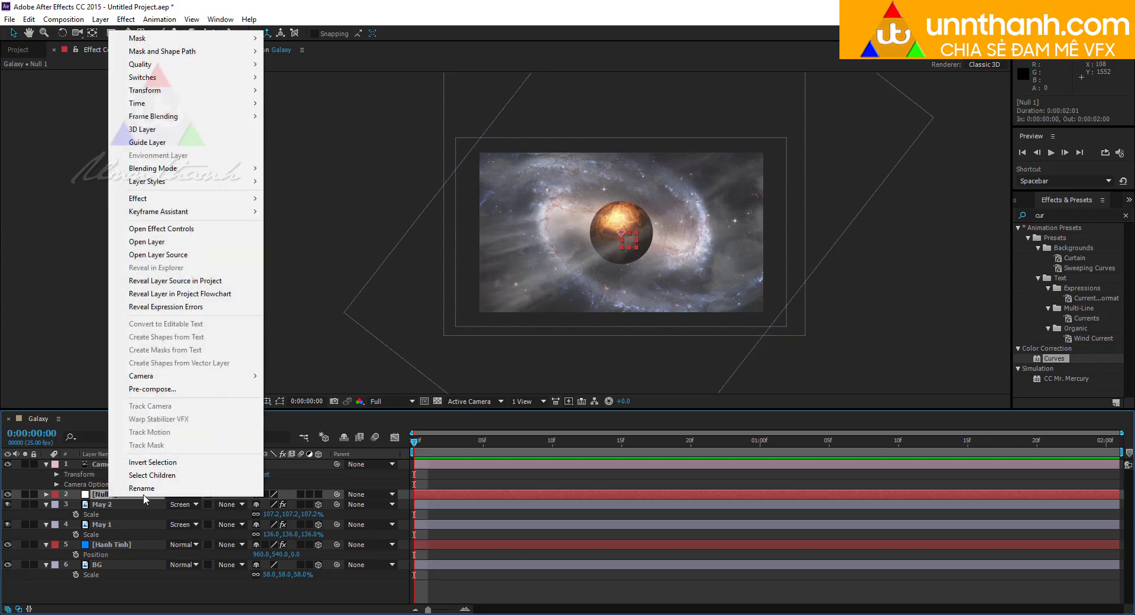
click(142, 489)
text(DK CAM)
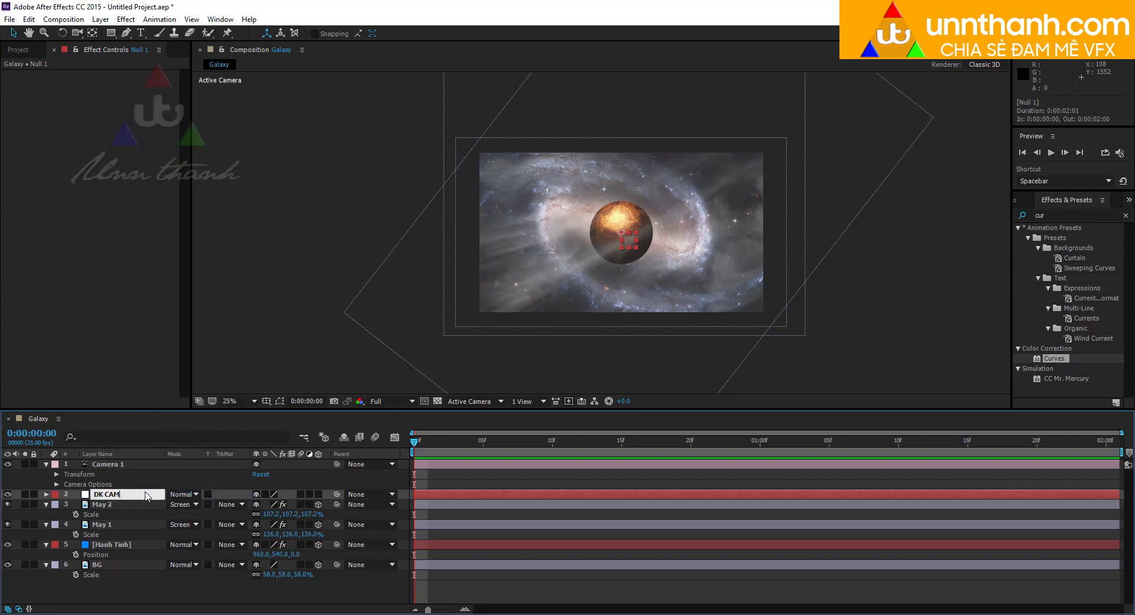
key(Return)
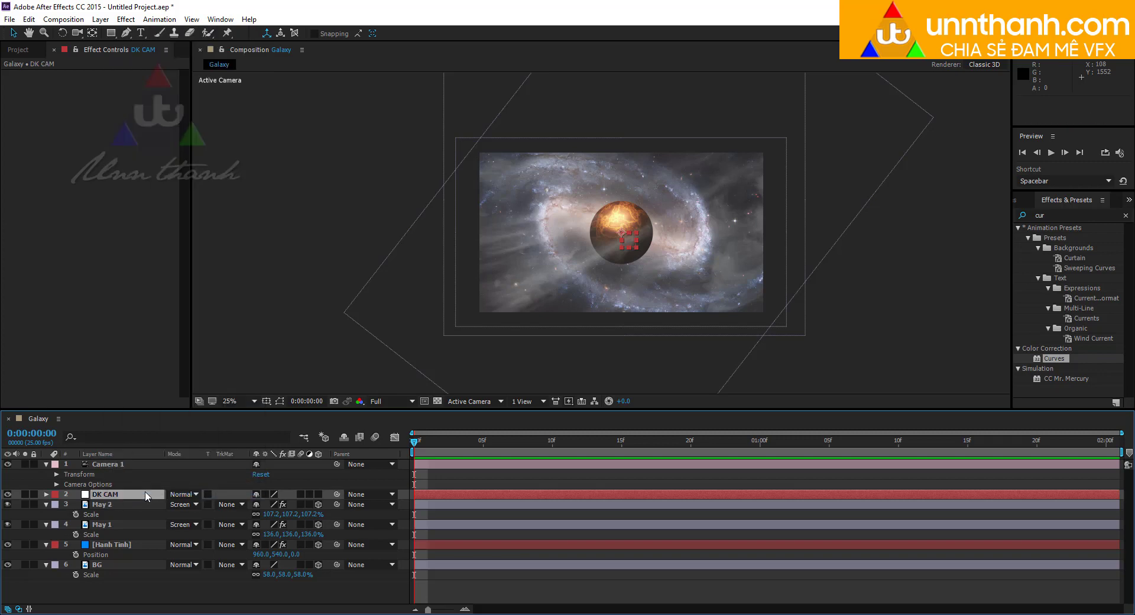
Make the DK CAM null a 3D layer and parent Camera 1 to it
click(318, 495)
click(112, 466)
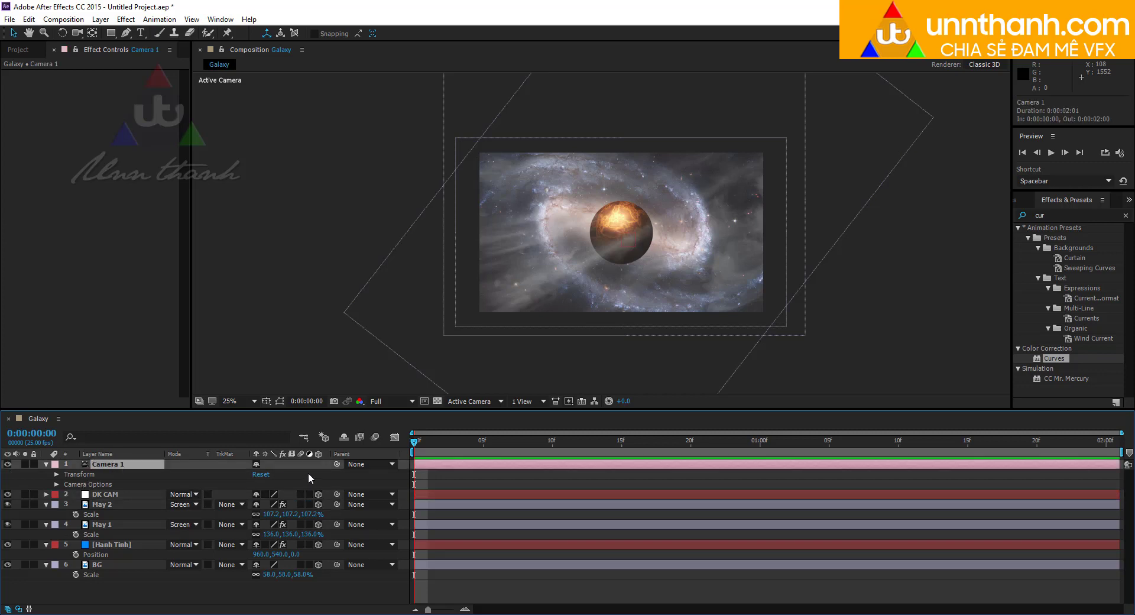
drag(338, 467, 106, 494)
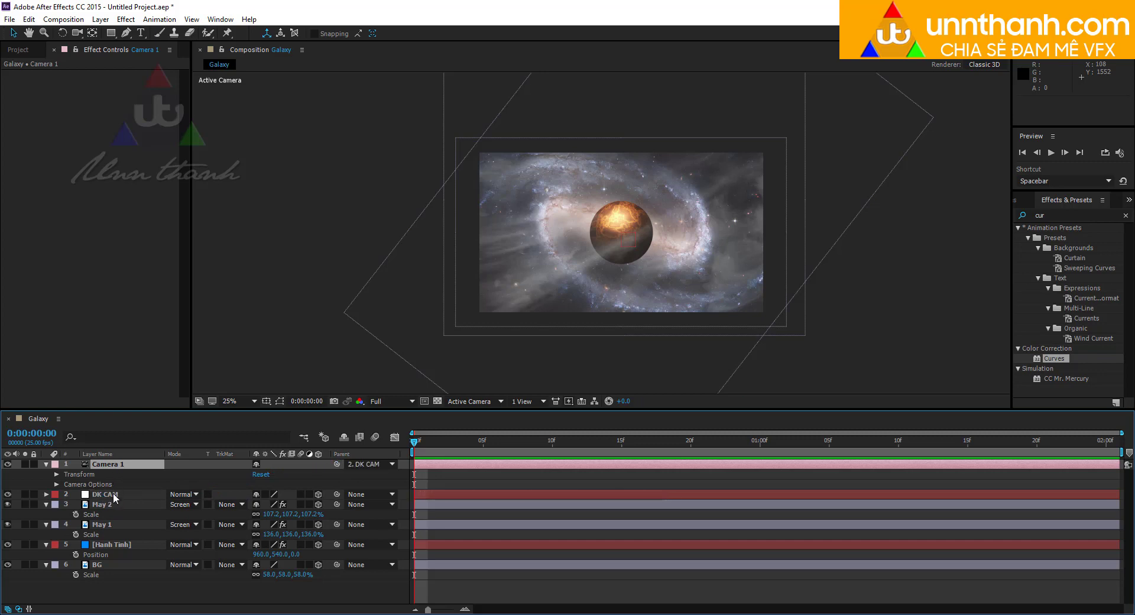
Set the Galaxy composition's duration to 0:00:07:01 with the DK CAM layer selected
click(114, 496)
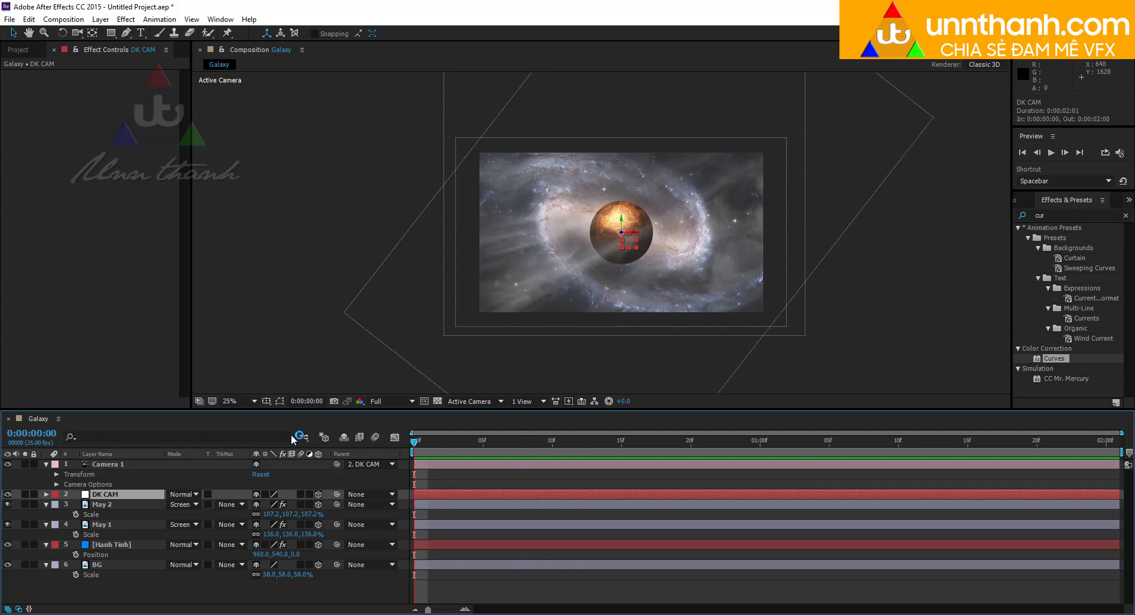
key(ctrl+k)
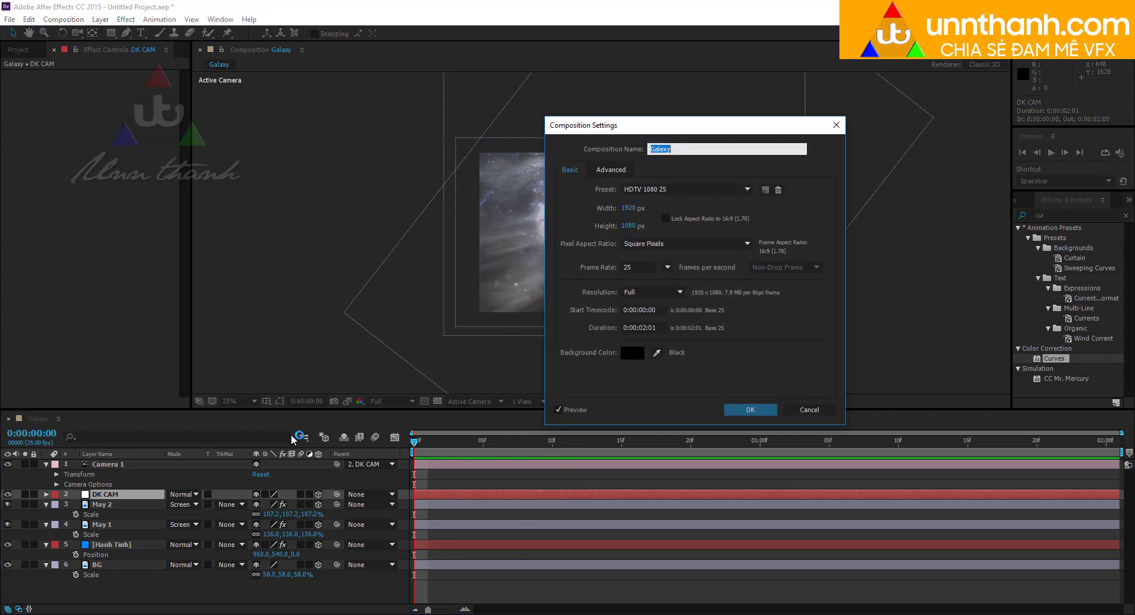
click(644, 327)
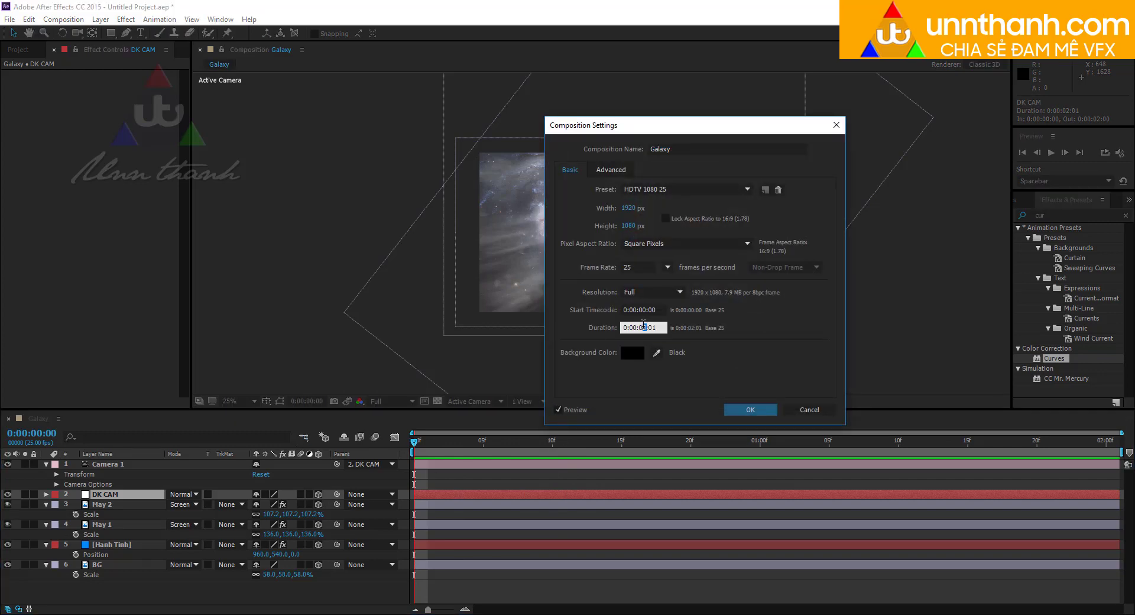
key(Return)
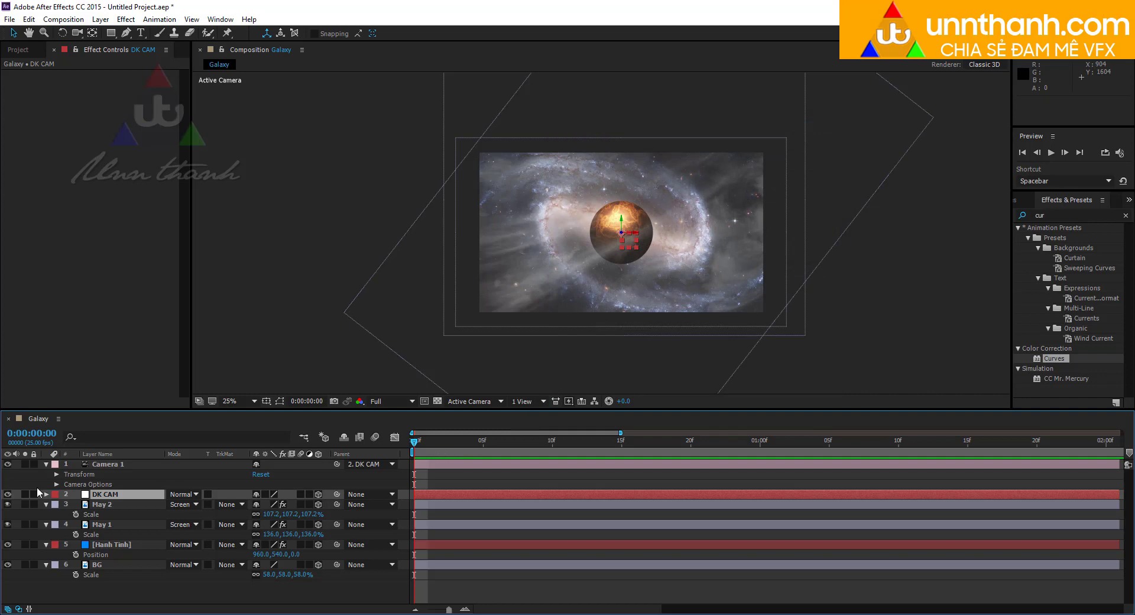
Set a Position keyframe on DK CAM at 0:00:00:00 and fit the whole composition duration in the timeline
key(p)
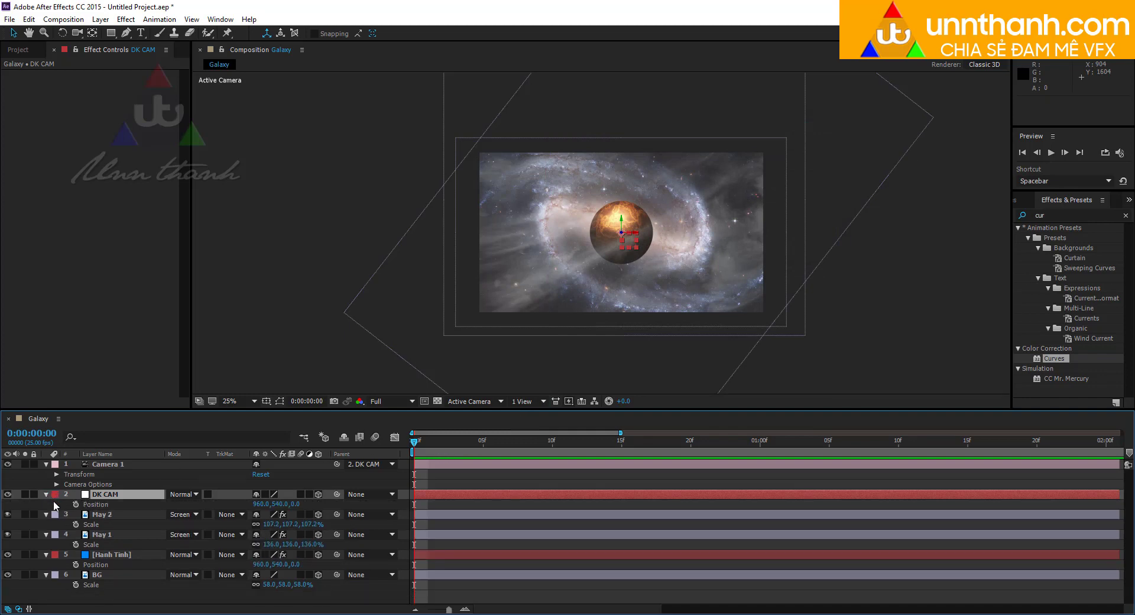
click(75, 504)
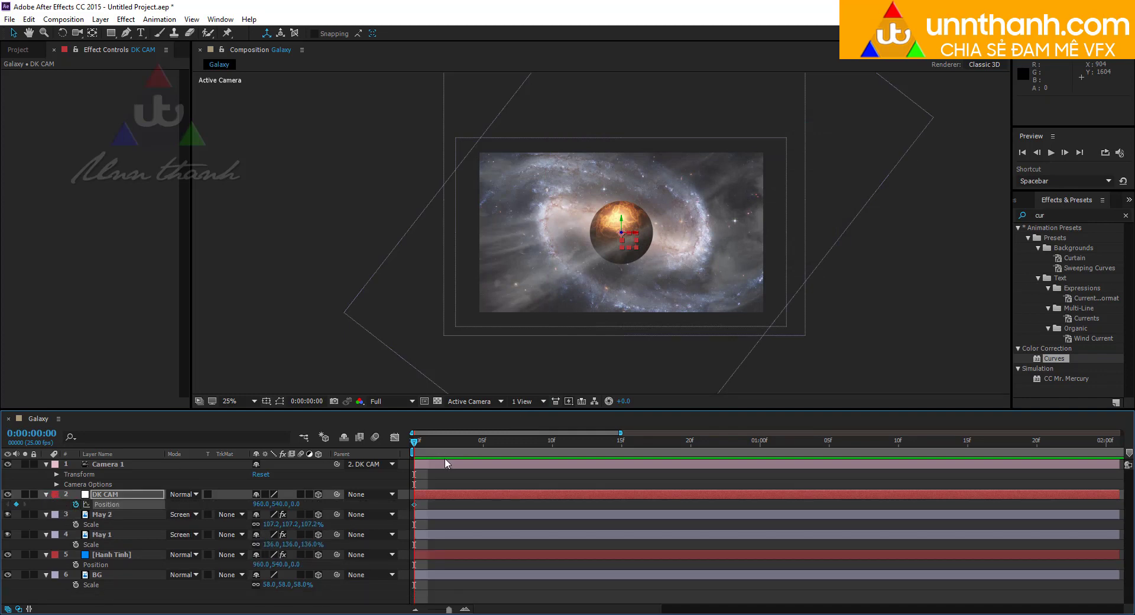
drag(557, 452, 942, 434)
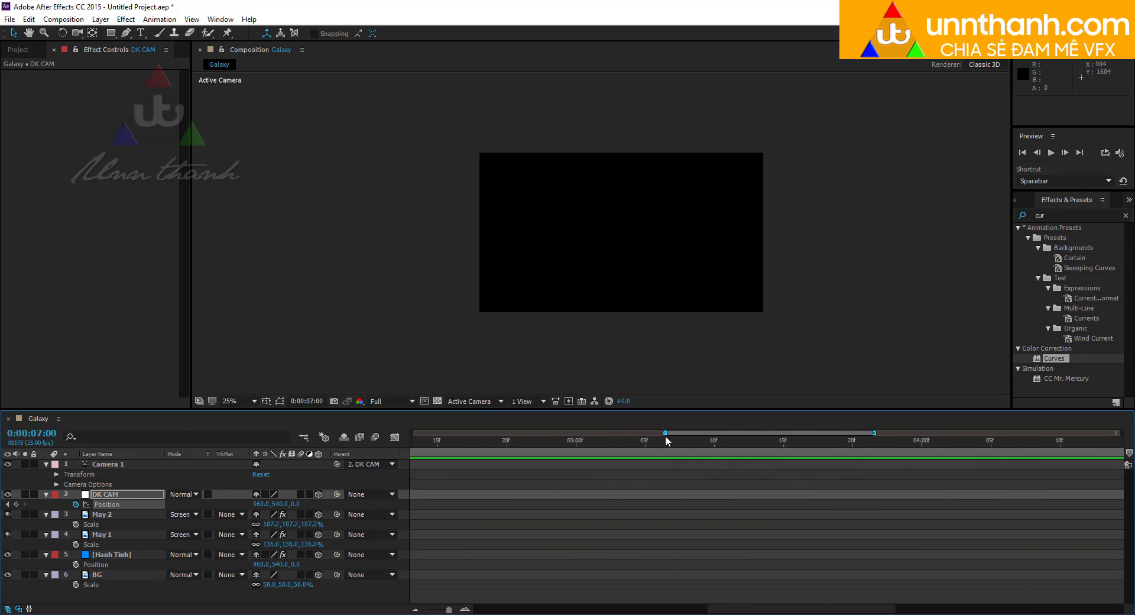
click(659, 440)
drag(665, 433, 411, 433)
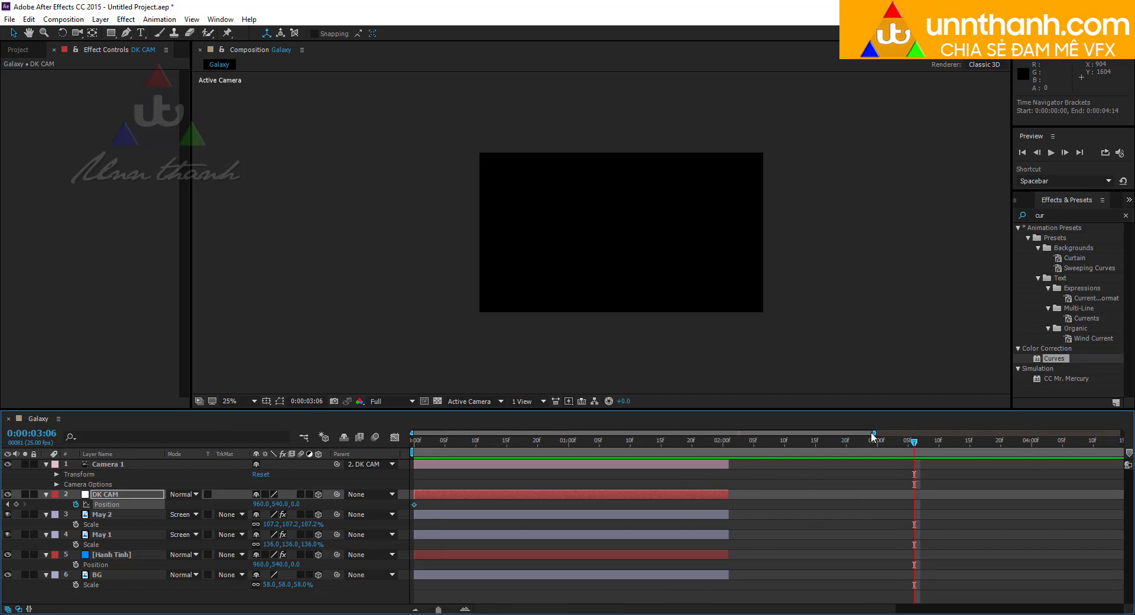
drag(874, 433, 1121, 433)
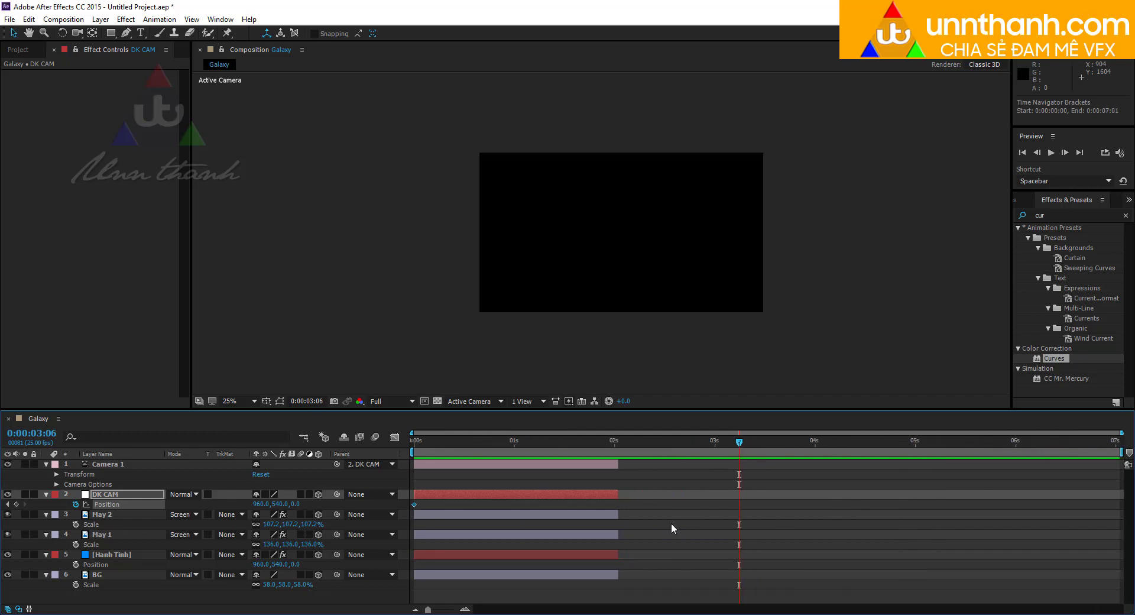
Select all layers and set the work area to span the full 0:00:07:01 composition
key(ctrl+a)
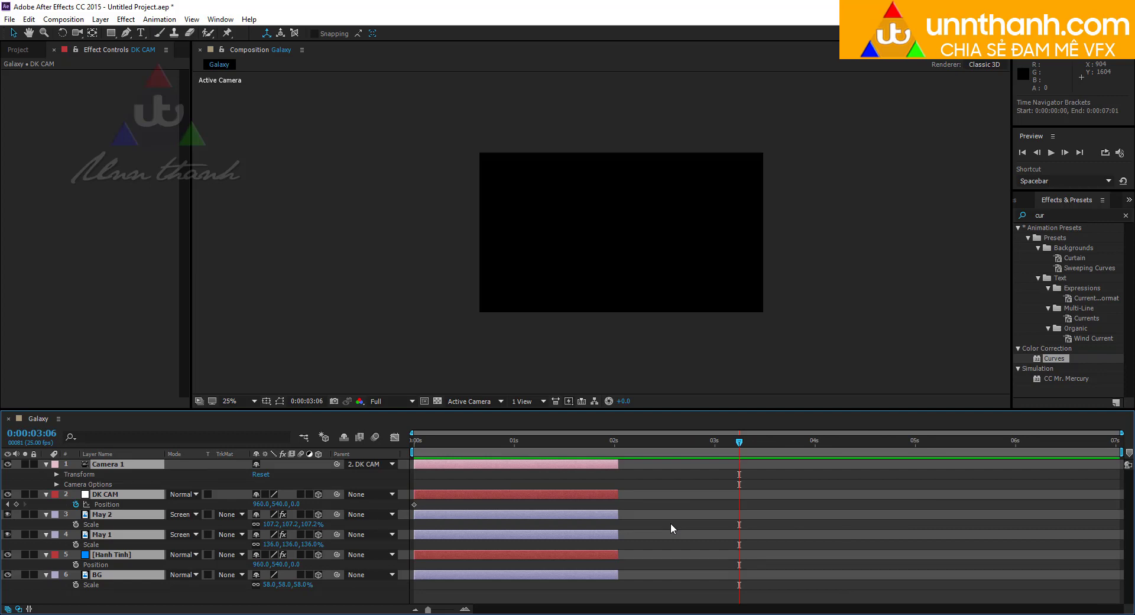
key(ctrl+alt+b)
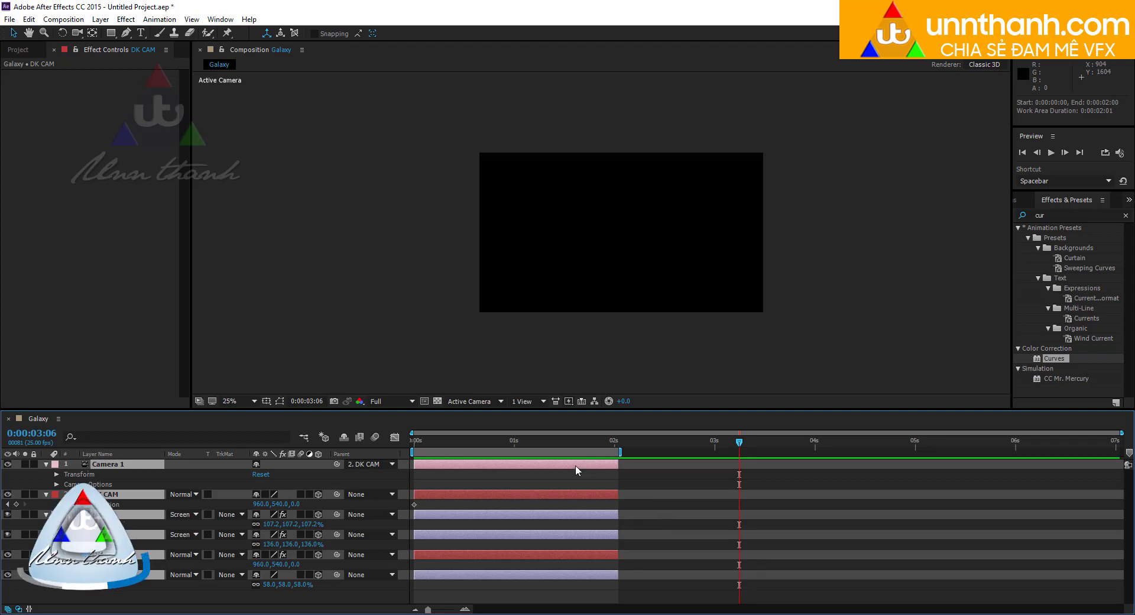
drag(618, 452, 1009, 452)
double_click(1011, 451)
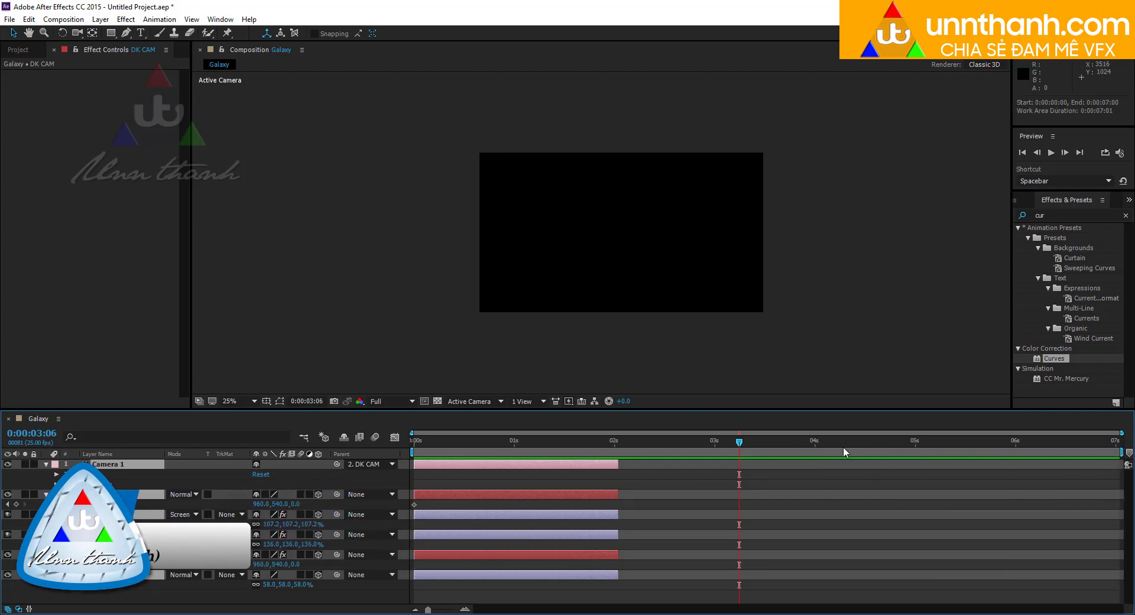
Extend all layers to the end of the composition at 0:00:07:00 and deselect them
drag(739, 442, 1115, 441)
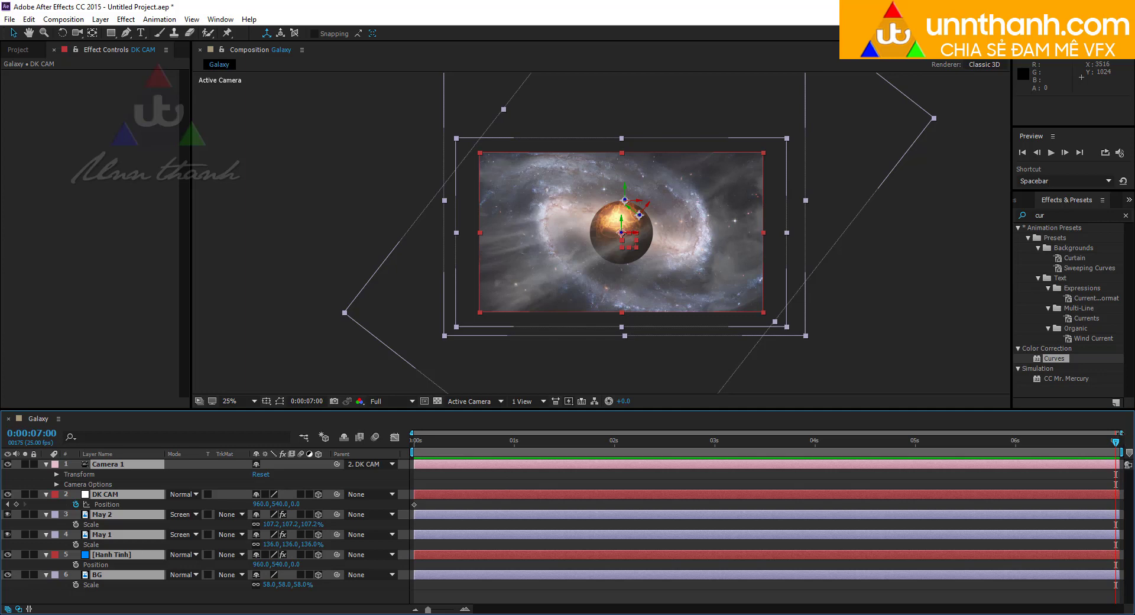
key(ctrl+z)
drag(624, 462, 864, 476)
key(alt+bracketright)
click(259, 266)
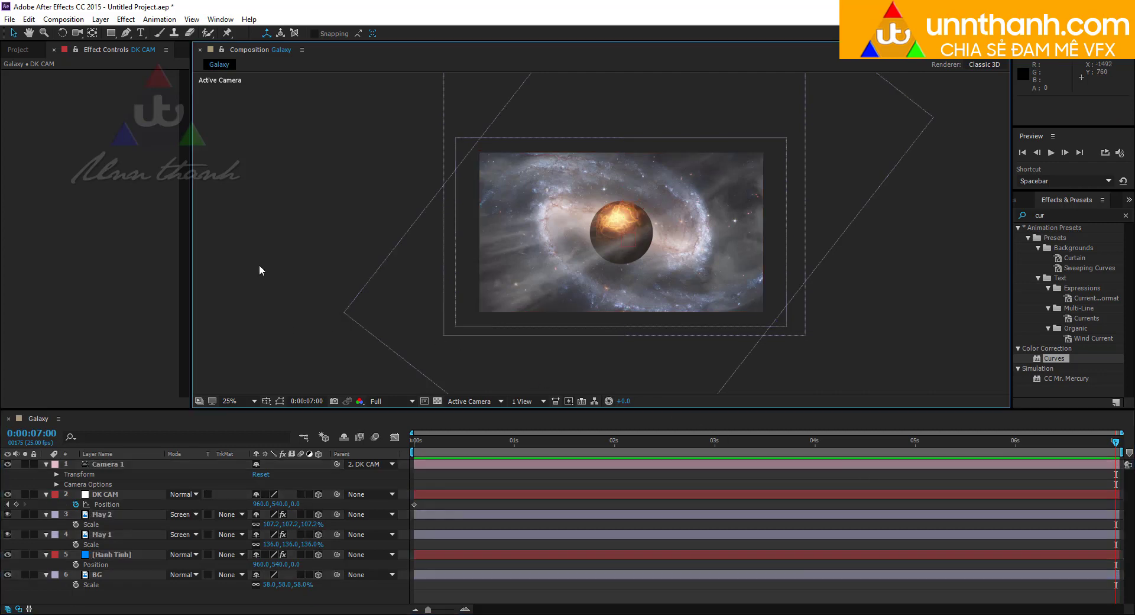
Keyframe DK CAM's Z position at about 640 at 0:00:07:00 and preview the camera push-in
drag(469, 453, 899, 455)
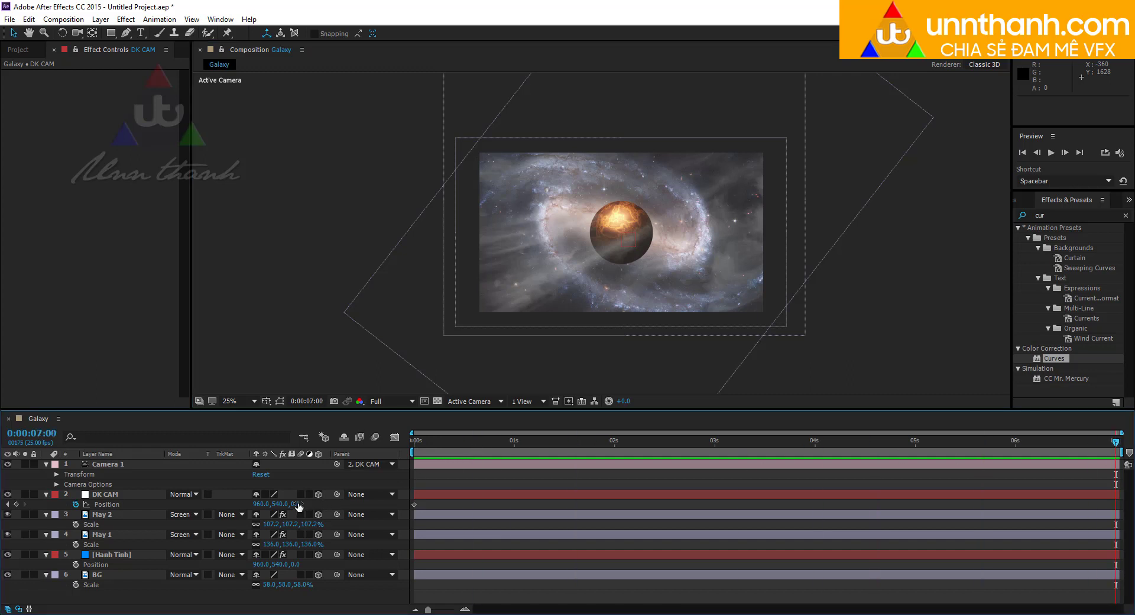
drag(299, 507, 686, 503)
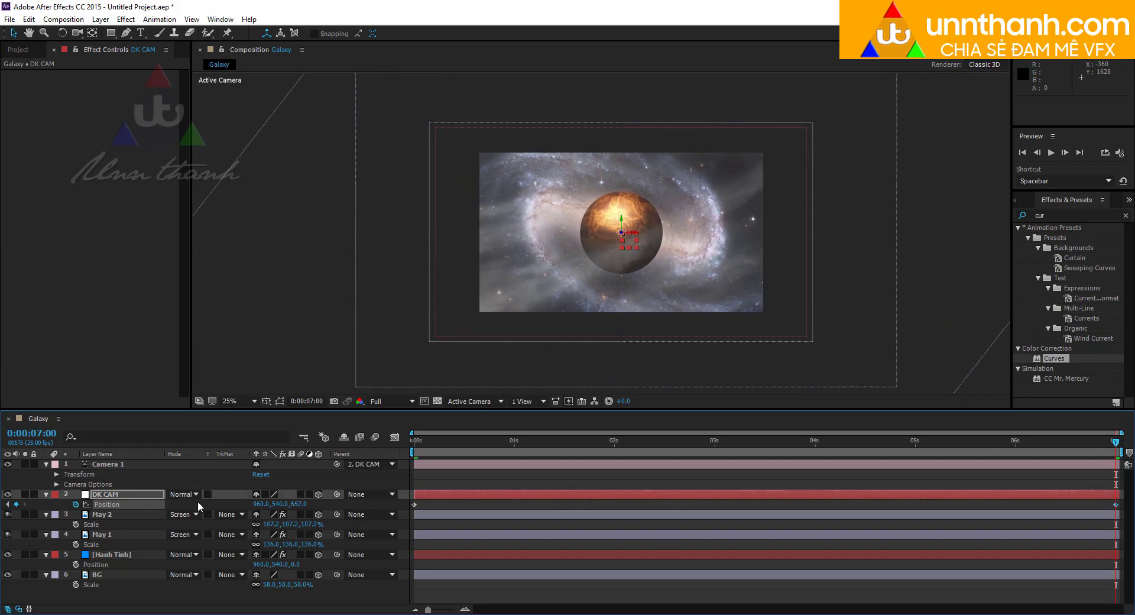
key(space)
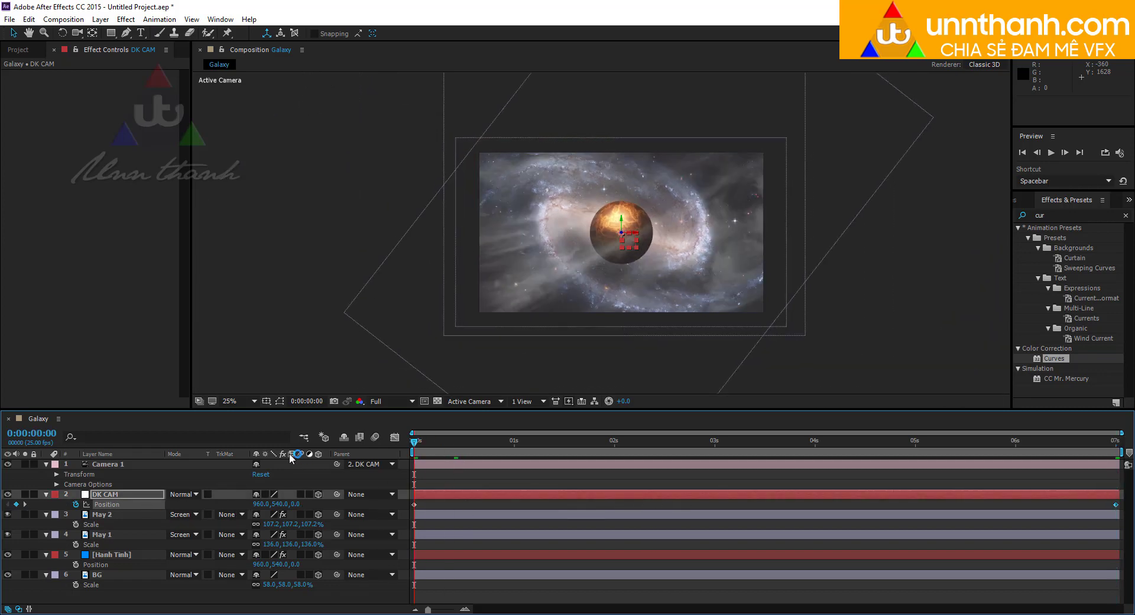
Set Orientation, X Rotation, Y Rotation and Z Rotation keyframes on DK CAM at 0:00:00:00
key(r)
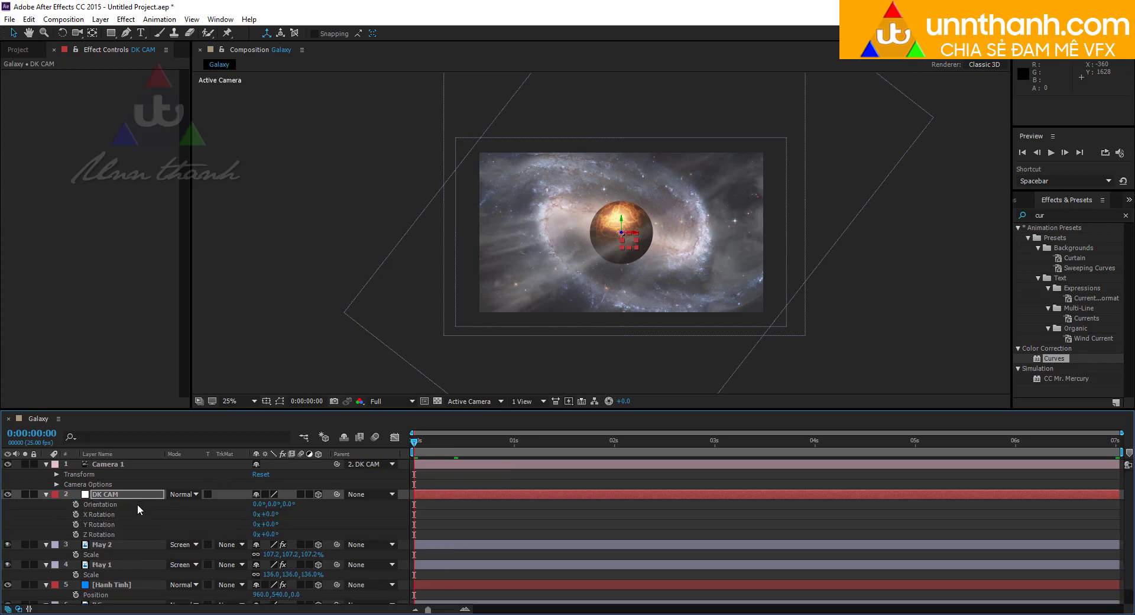
click(76, 514)
click(76, 524)
click(75, 534)
click(76, 505)
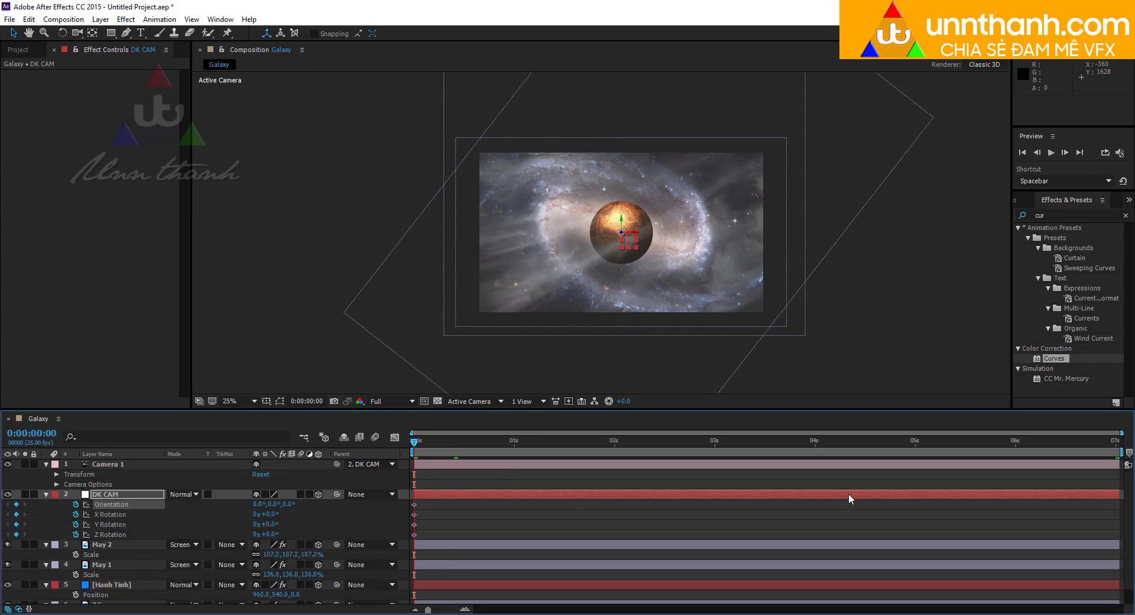
Keyframe DK CAM's Y Rotation at 8° at 0:00:07:00 and preview the camera turn with the composition fitted to the viewer
key(End)
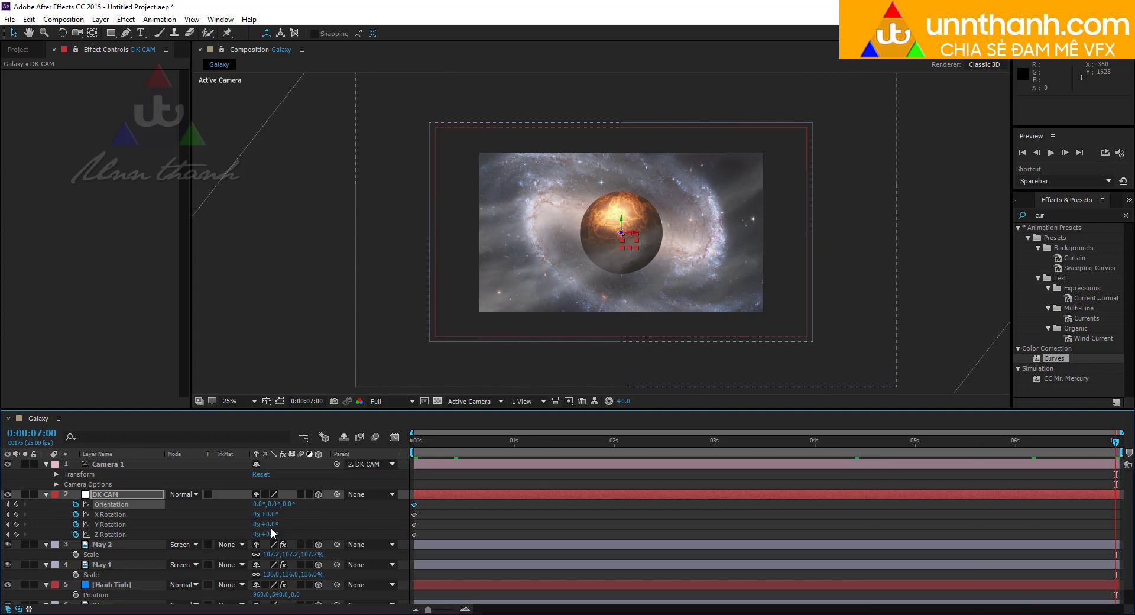
drag(269, 514, 274, 524)
key(ctrl+z)
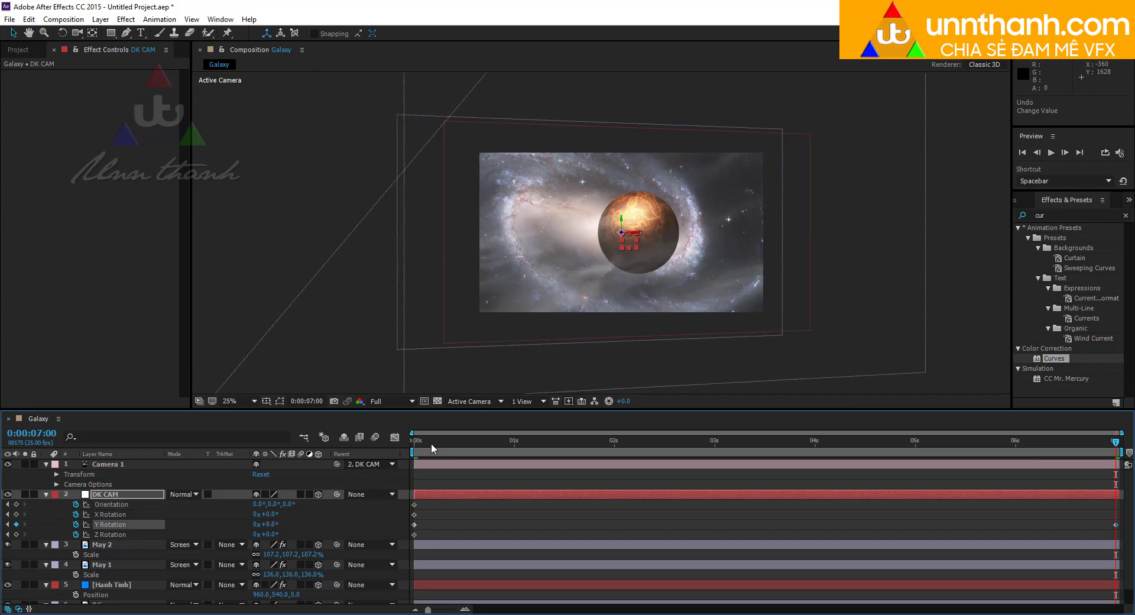
key(space)
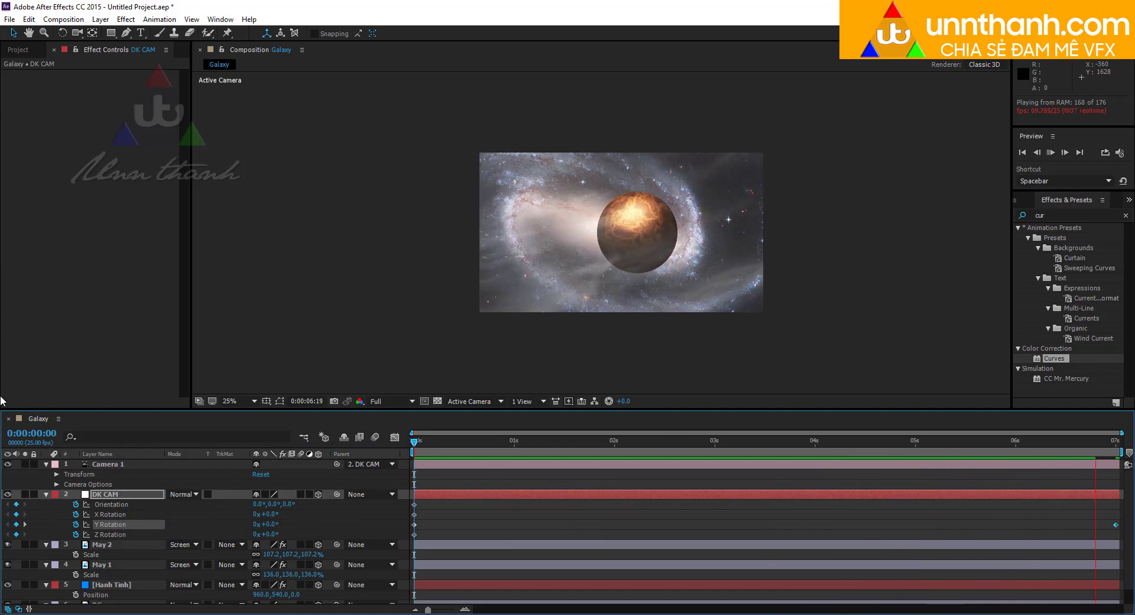
key(shift+/)
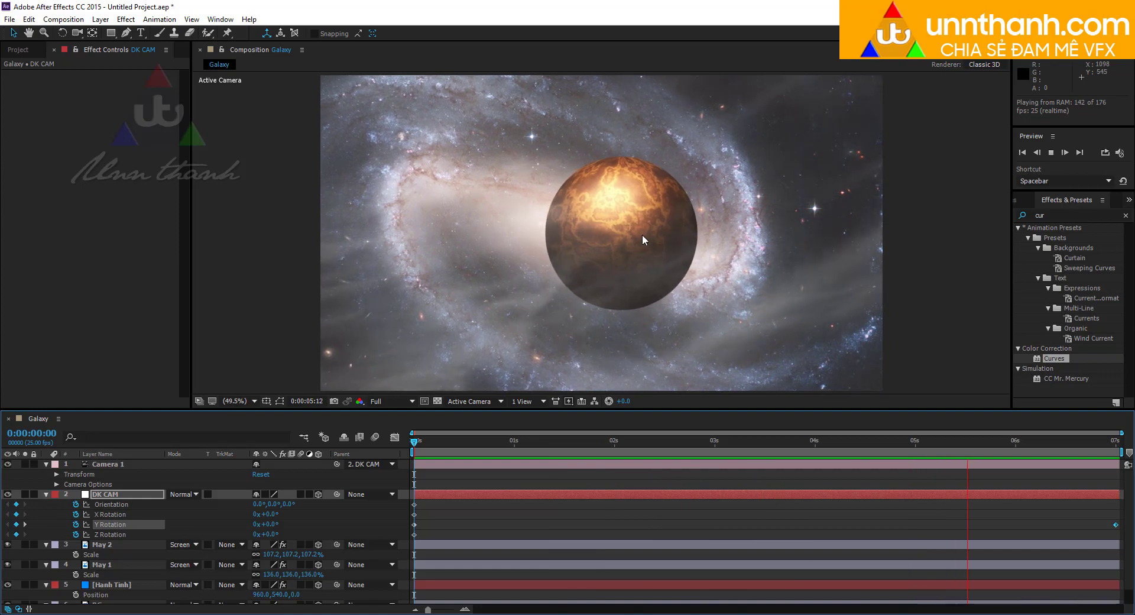
key(space)
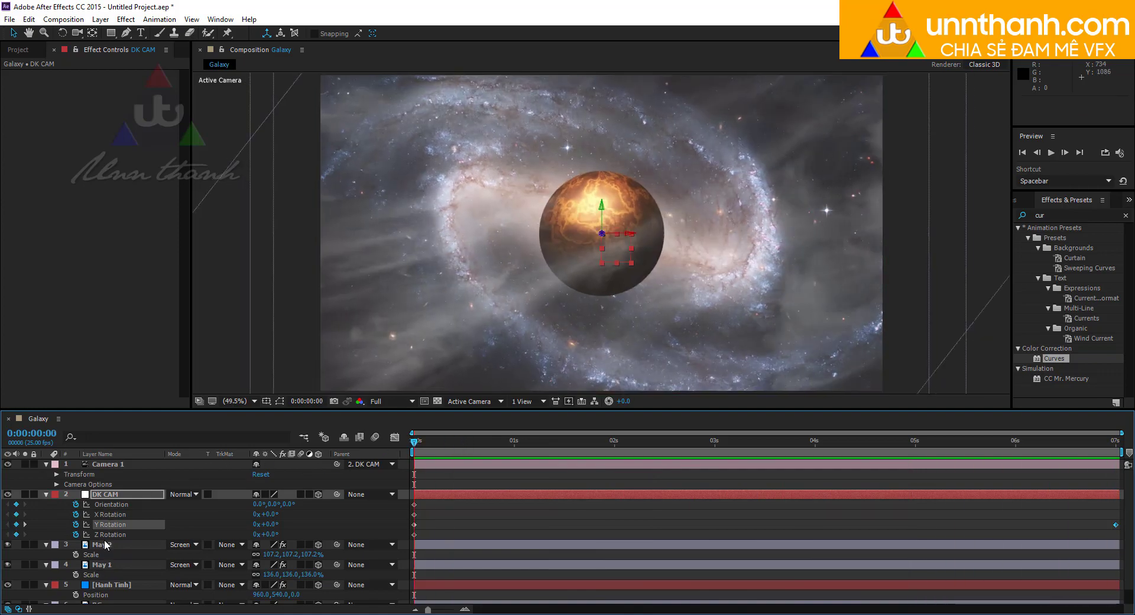
Set the CC Sphere radius on the Hanh Tinh planet layer to 235
click(111, 584)
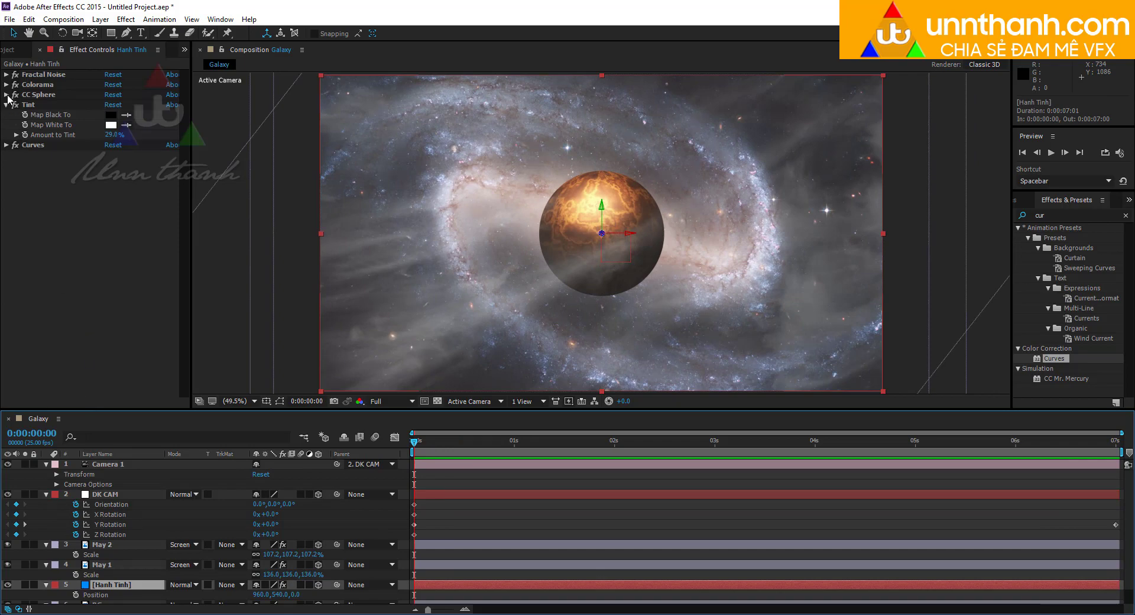
click(8, 96)
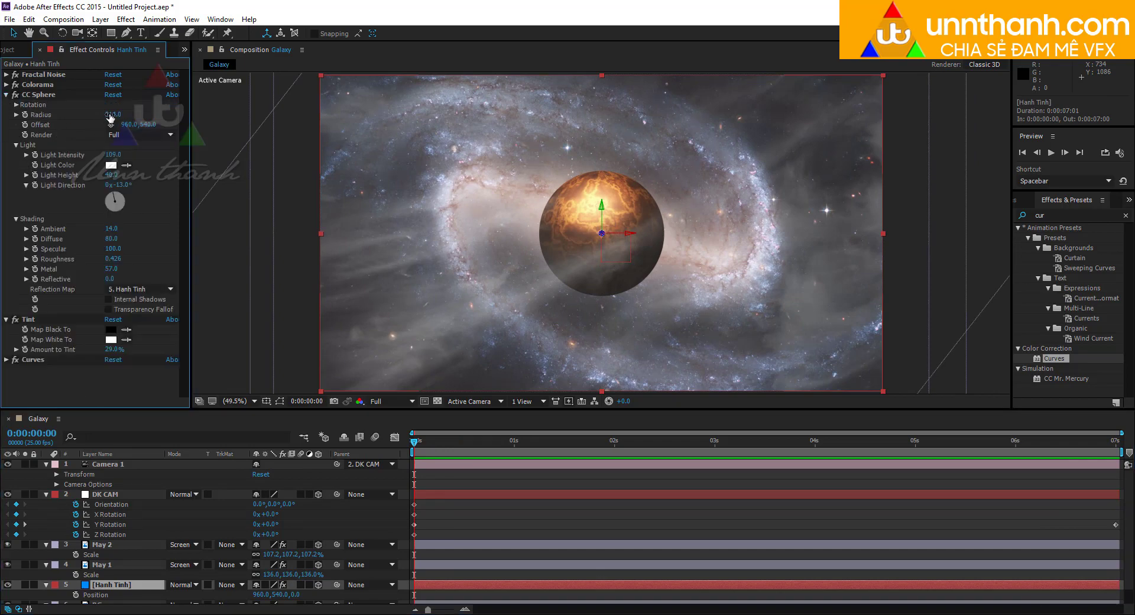
drag(111, 118, 123, 114)
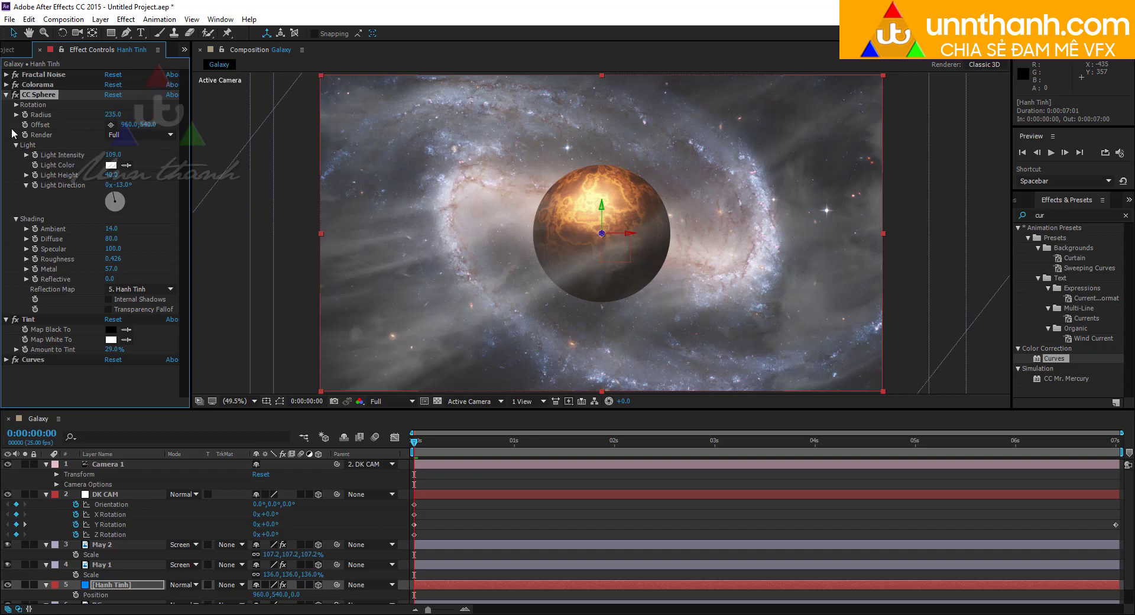
Keyframe the planet's CC Sphere rotation at 0:00:07:00 with Y at 17° and Z at about 18°, and preview the spin
click(17, 105)
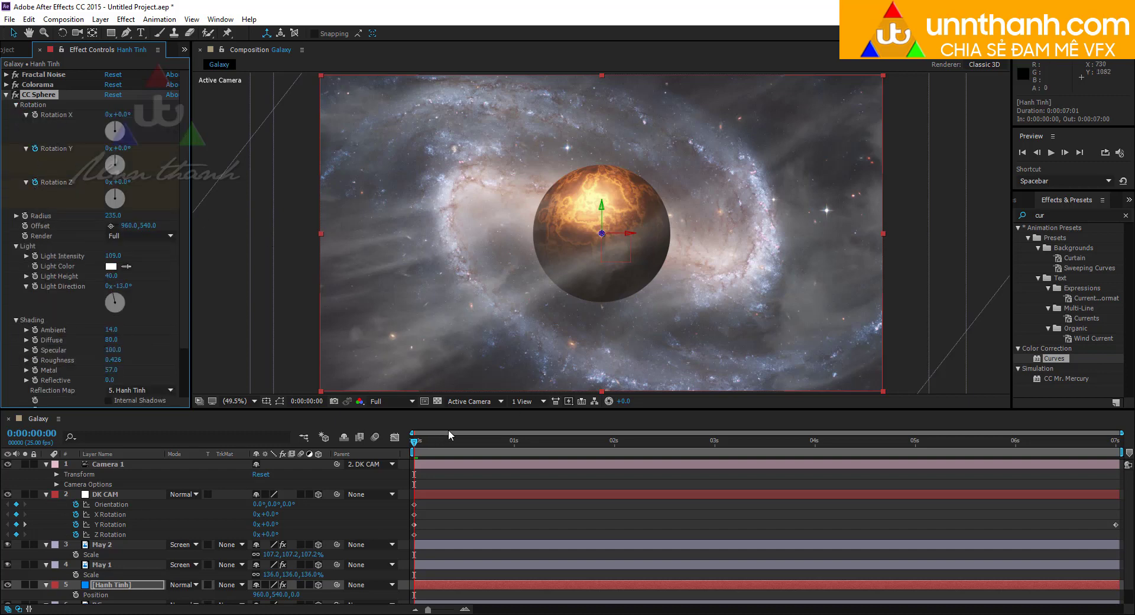
drag(446, 441, 1115, 440)
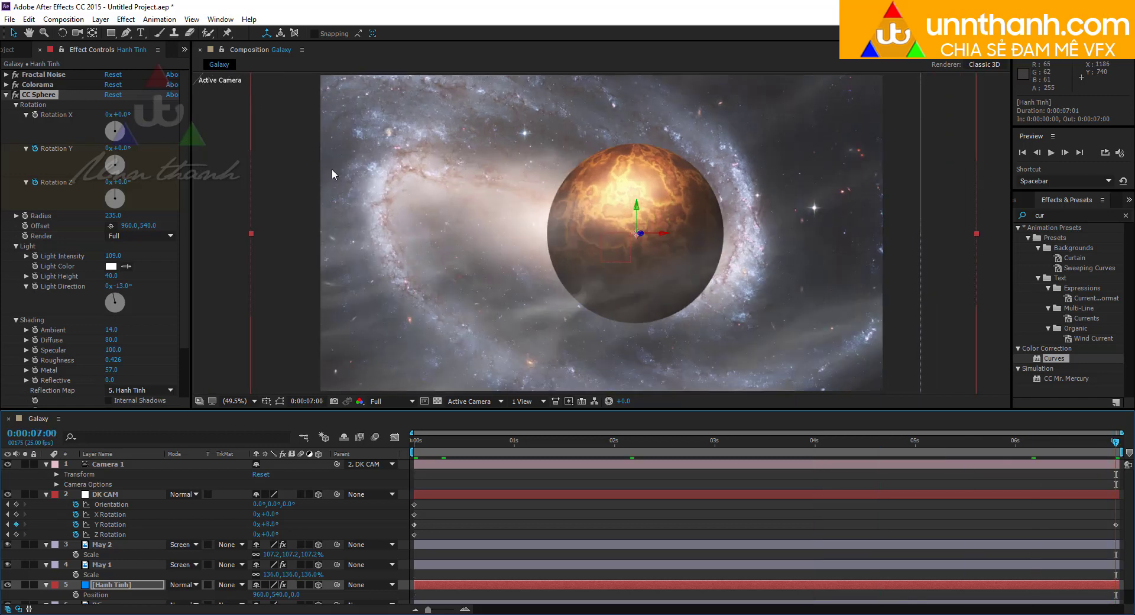
drag(126, 149, 134, 148)
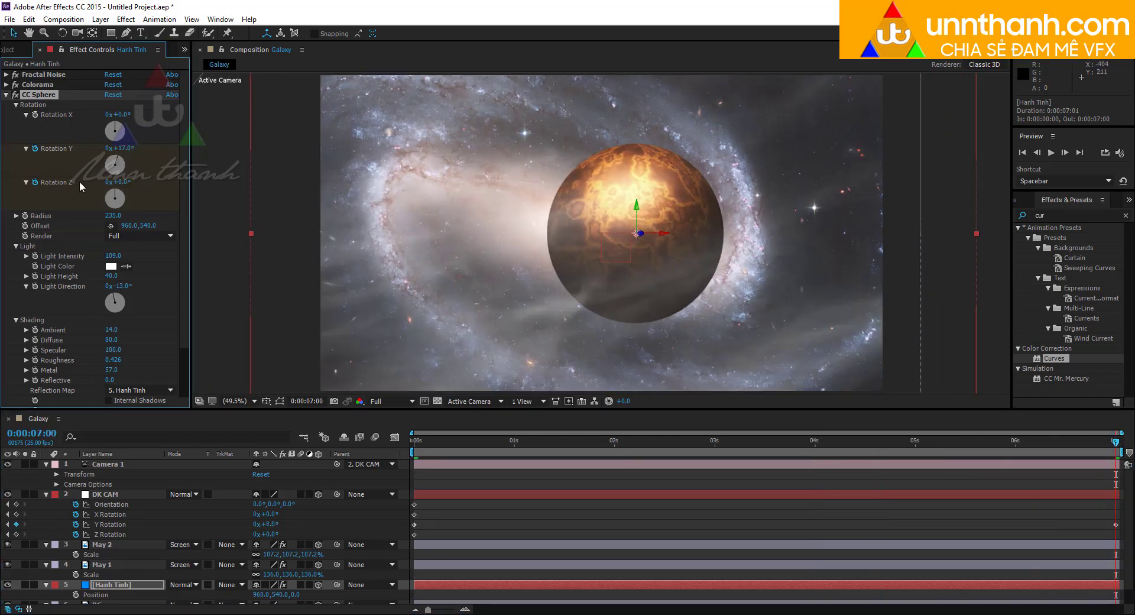
drag(122, 187, 130, 182)
click(421, 449)
key(space)
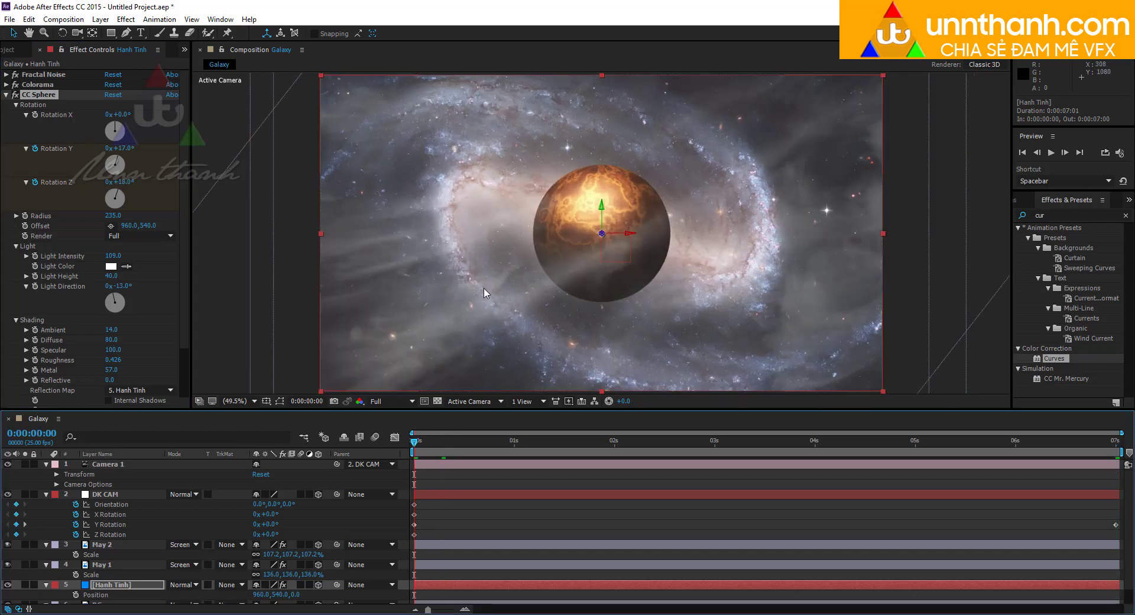
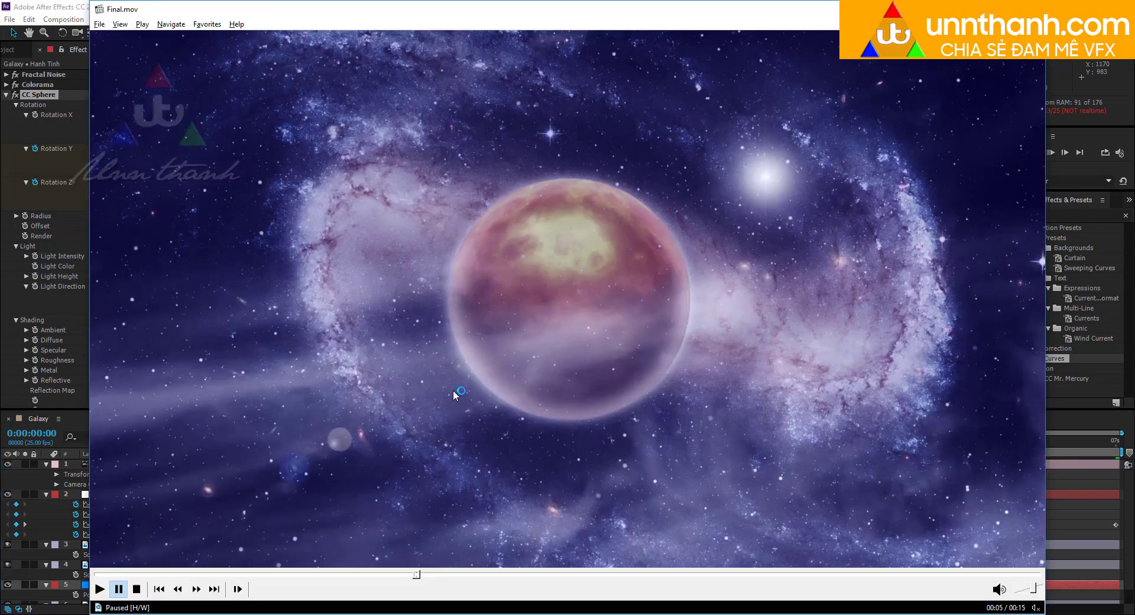
Play the finished Final.mov in the media player for reference, return to After Effects and stop the running preview
key(space)
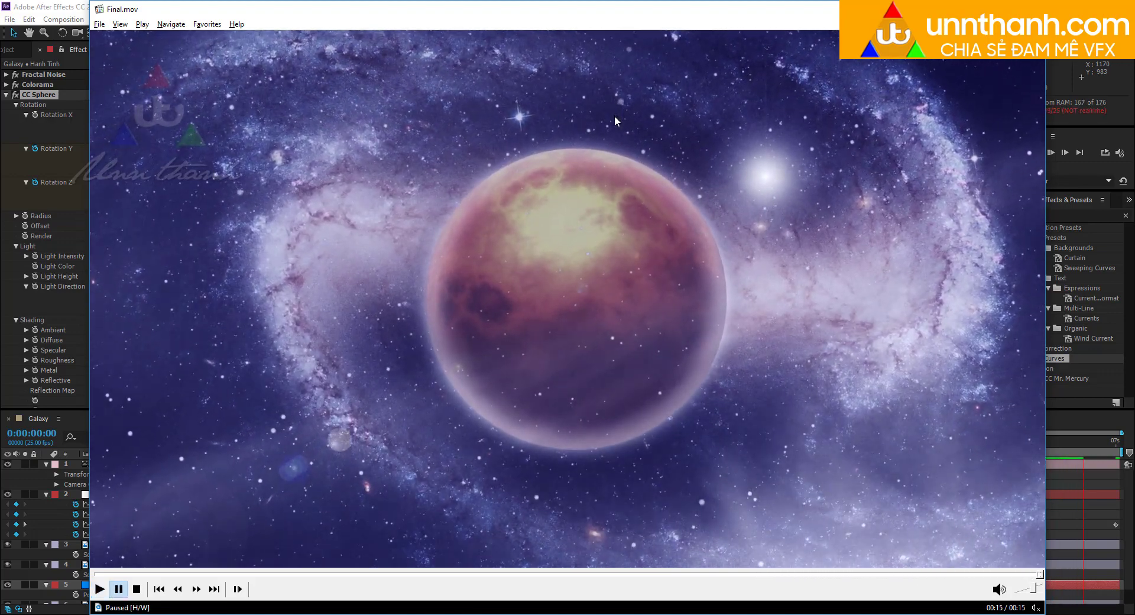
key(space)
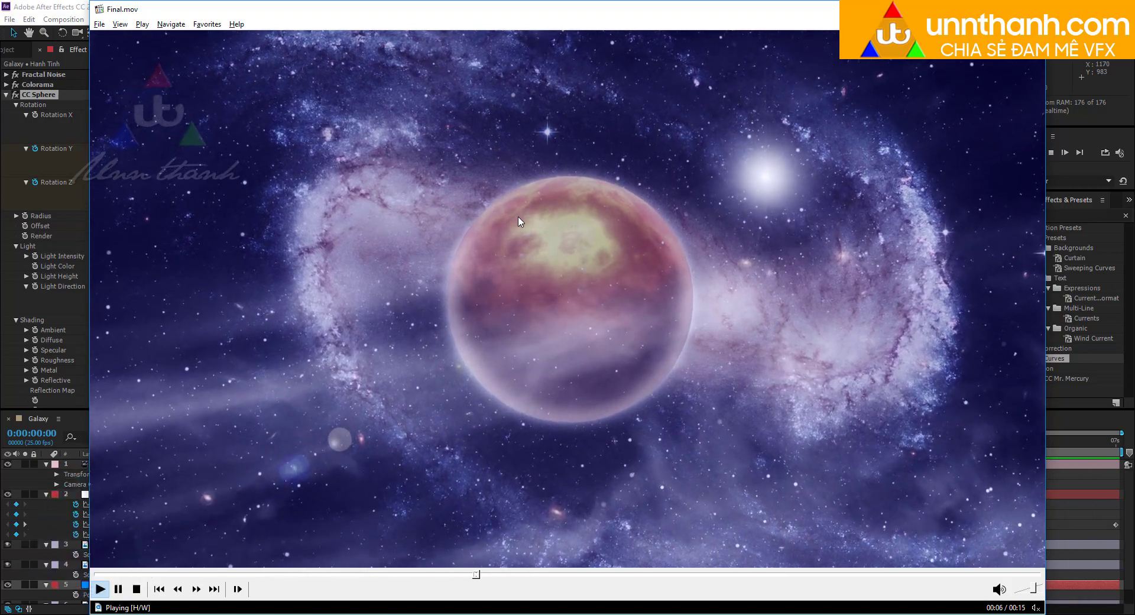
click(518, 221)
click(23, 500)
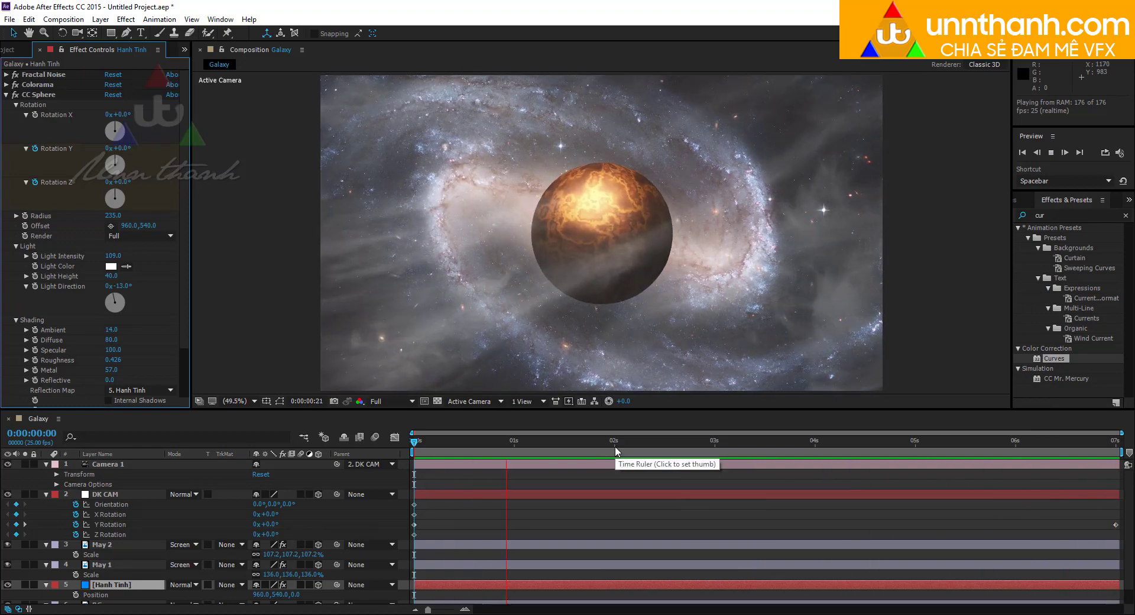
key(space)
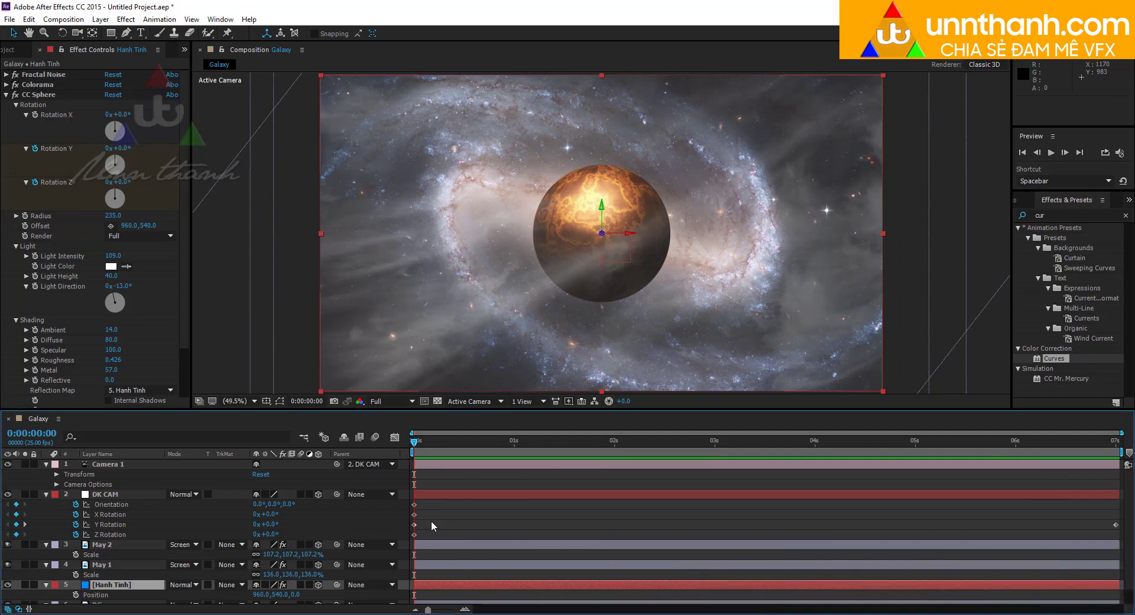
Create a full-size solid named Sao and place it directly above the DK CAM layer
key(ctrl+y)
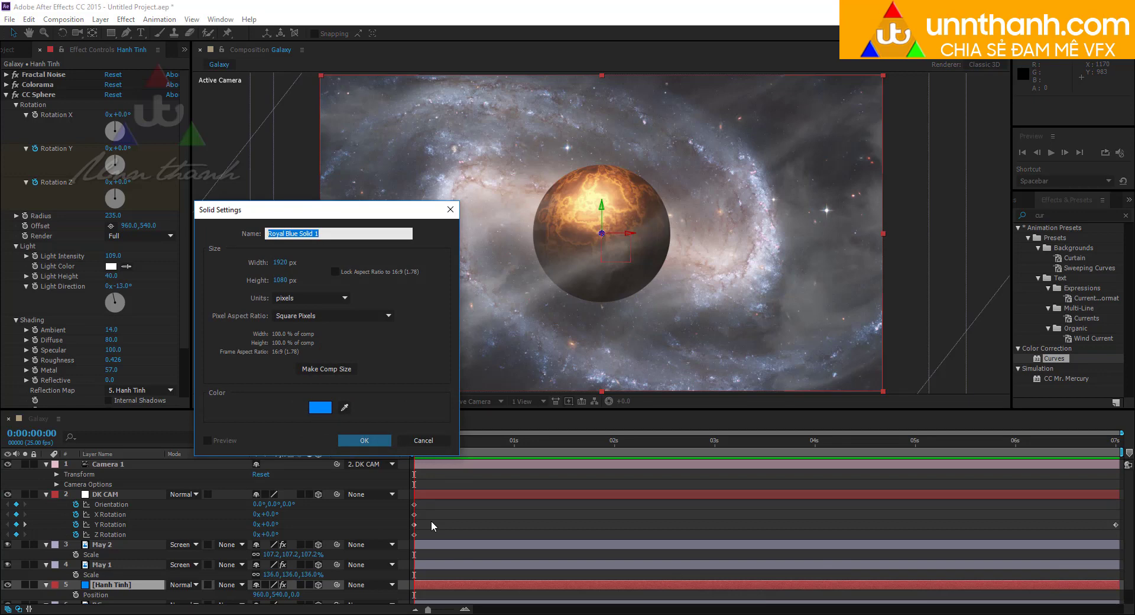
text(Sao)
key(Return)
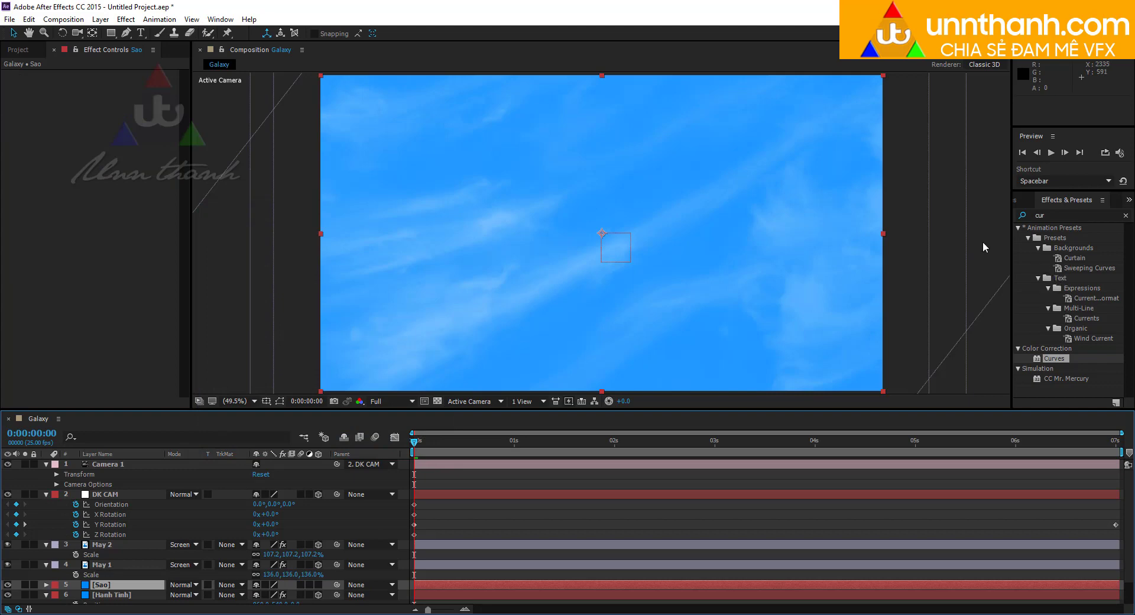
drag(109, 584, 122, 488)
Apply the CC Star Burst effect to the Sao solid and preview the moving particles
click(1028, 214)
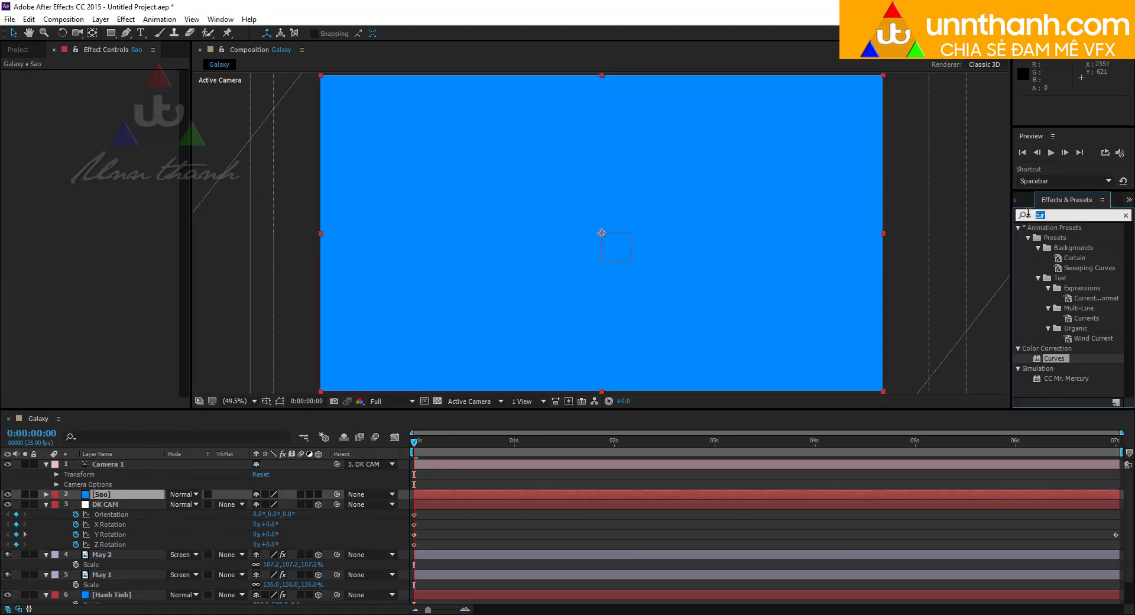
text(cc sta)
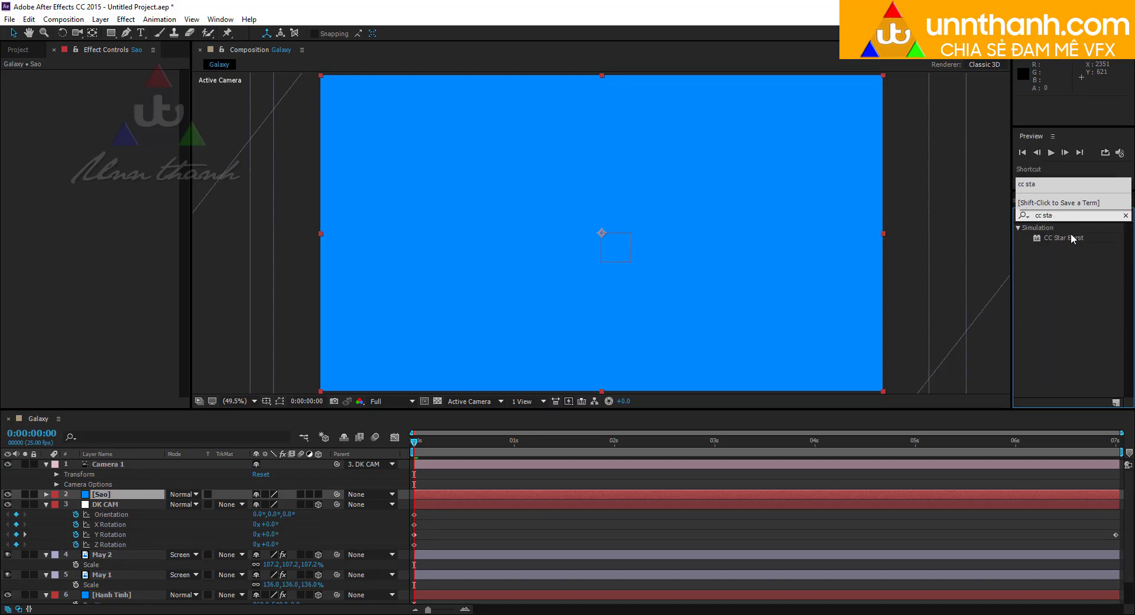
drag(1073, 238, 639, 235)
key(space)
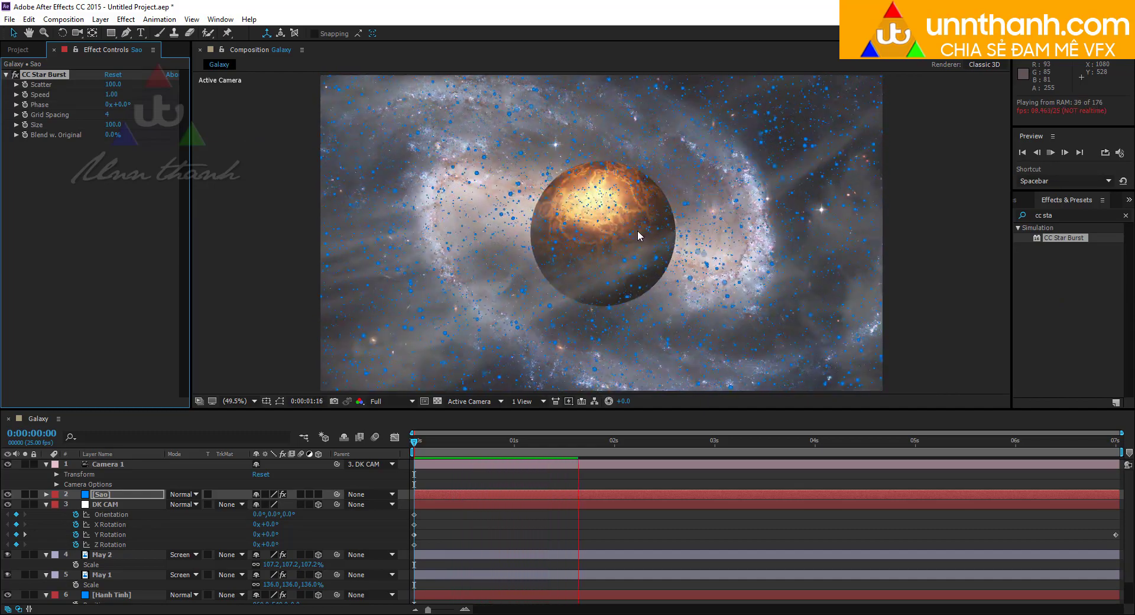
click(442, 440)
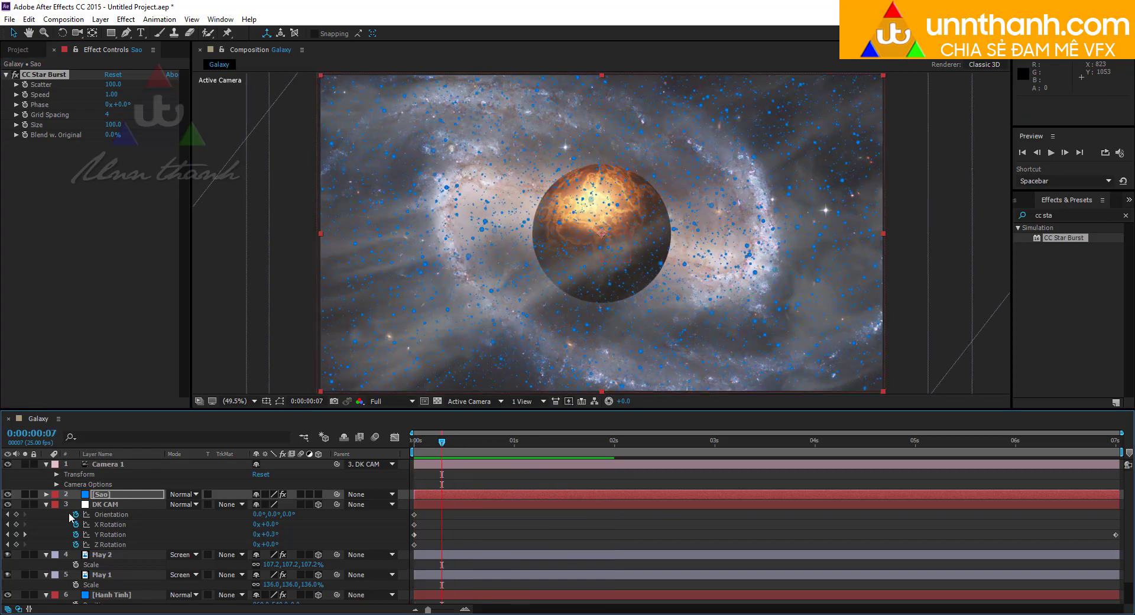
Change the Sao solid's colour to white in its solid settings
click(100, 496)
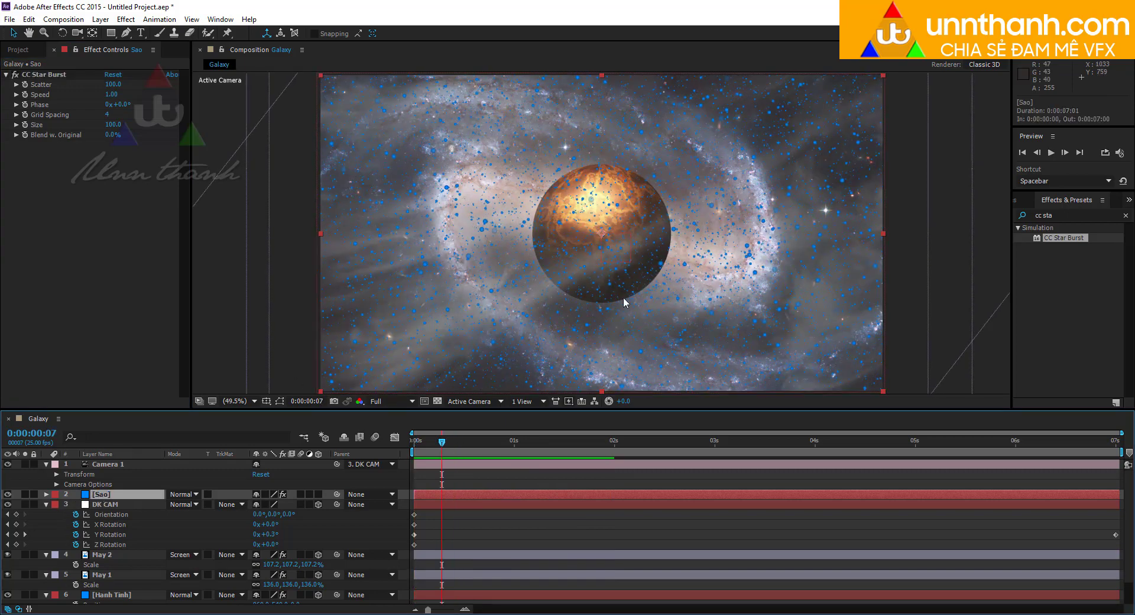
key(ctrl+shift+y)
click(149, 281)
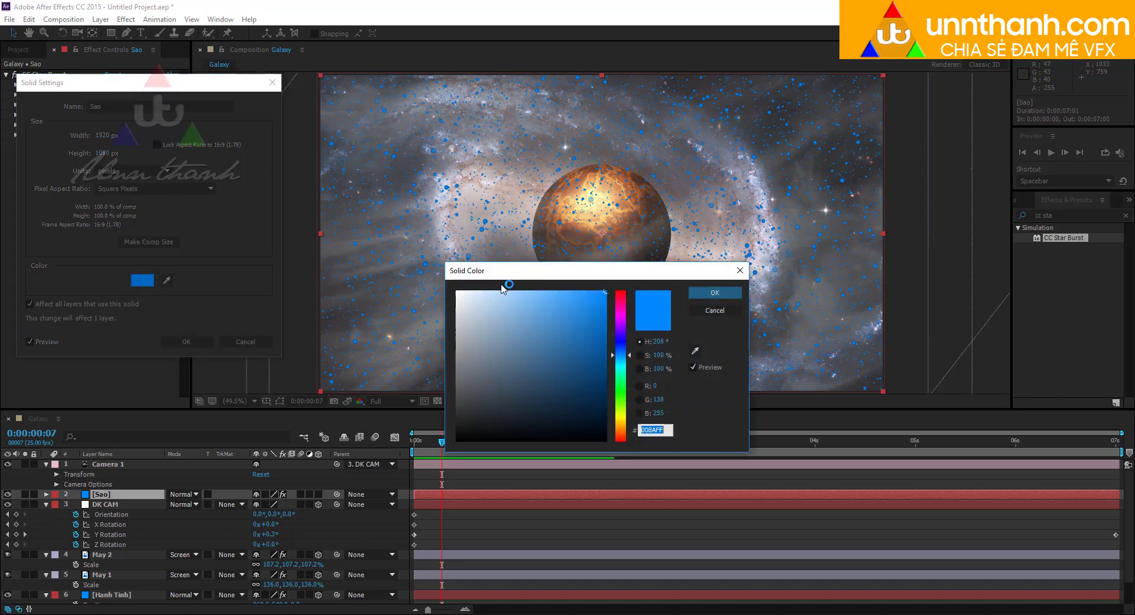
click(462, 293)
click(717, 293)
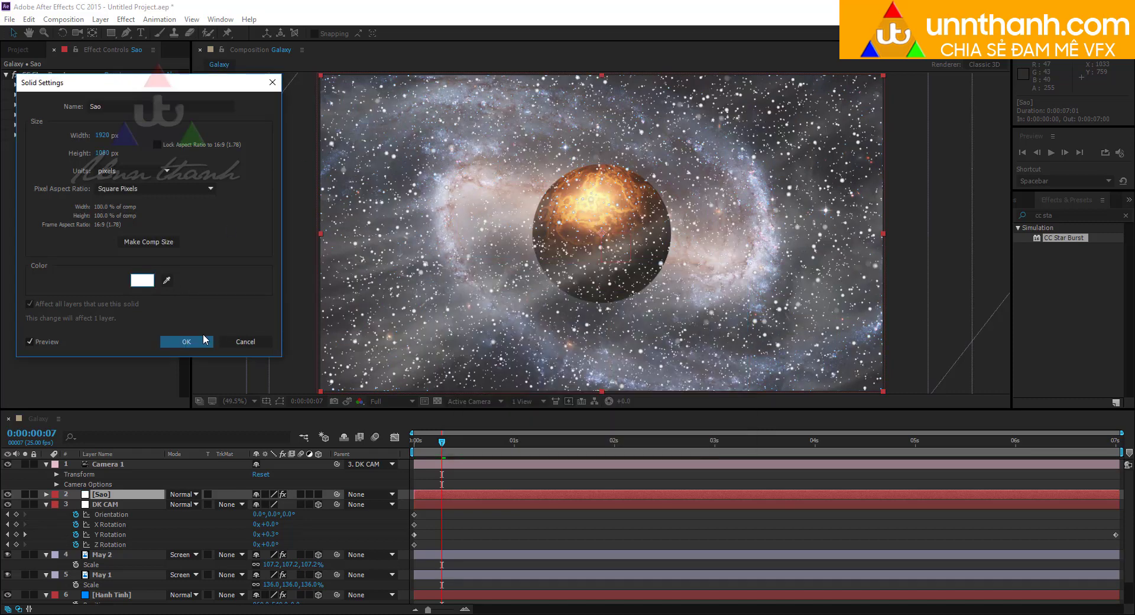
click(198, 341)
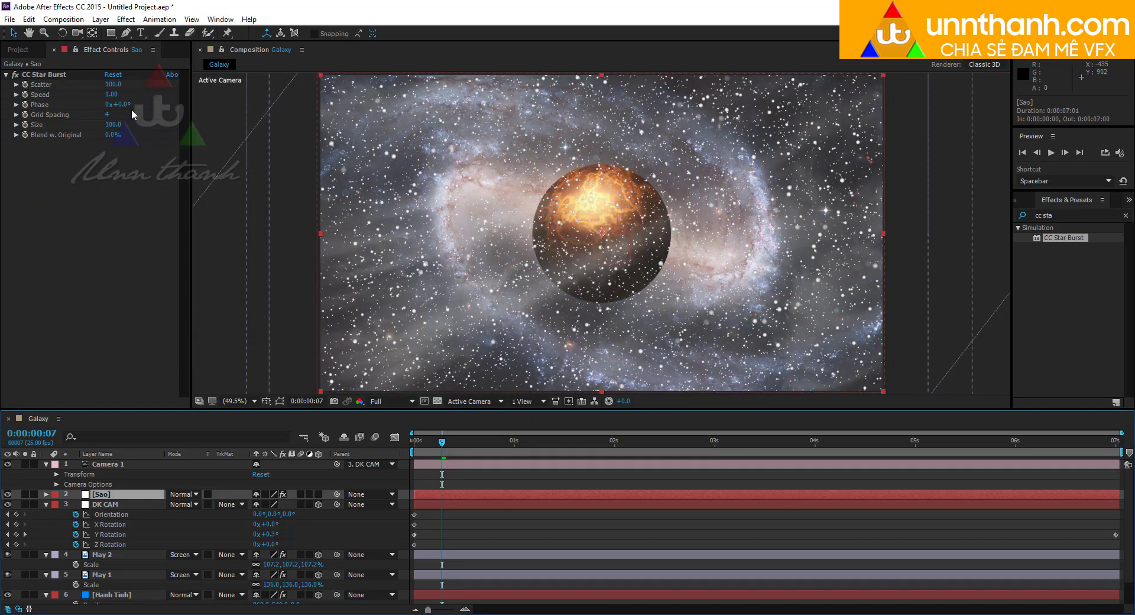
Set the CC Star Burst speed on the Sao layer to 0.03
click(113, 95)
text(0.03)
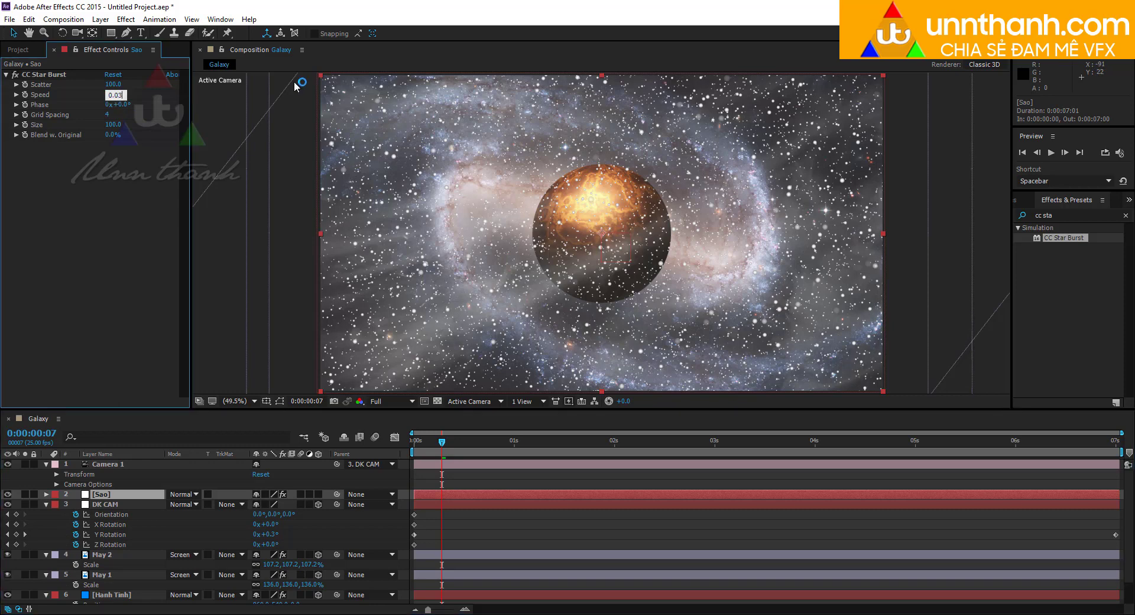
key(Return)
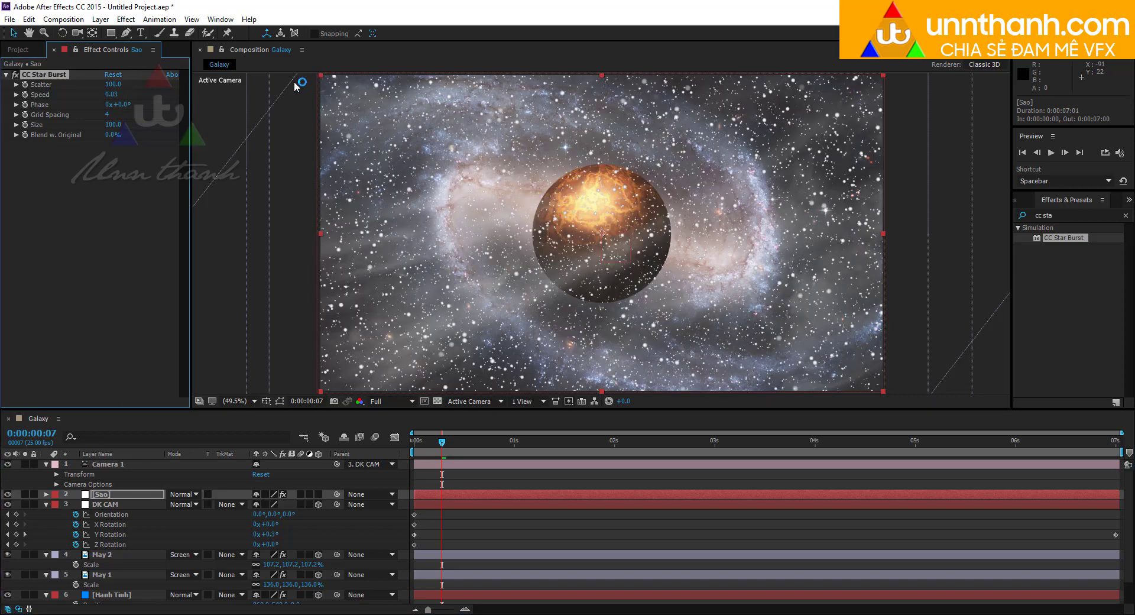
Make Sao a 3D layer and raise its CC Star Burst scatter to 394
click(318, 494)
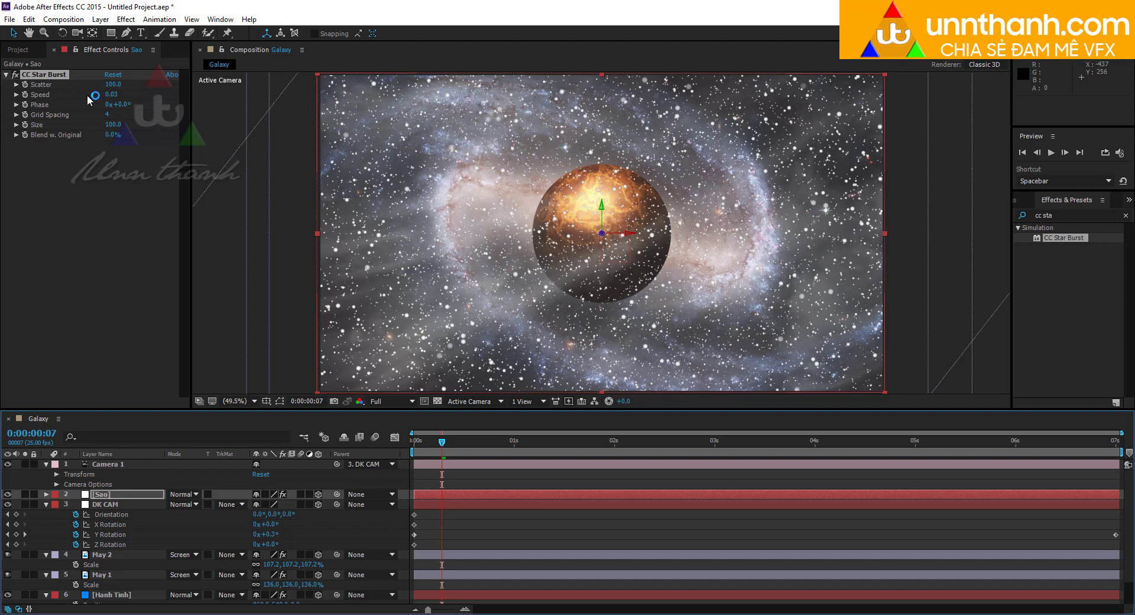
drag(109, 85, 280, 85)
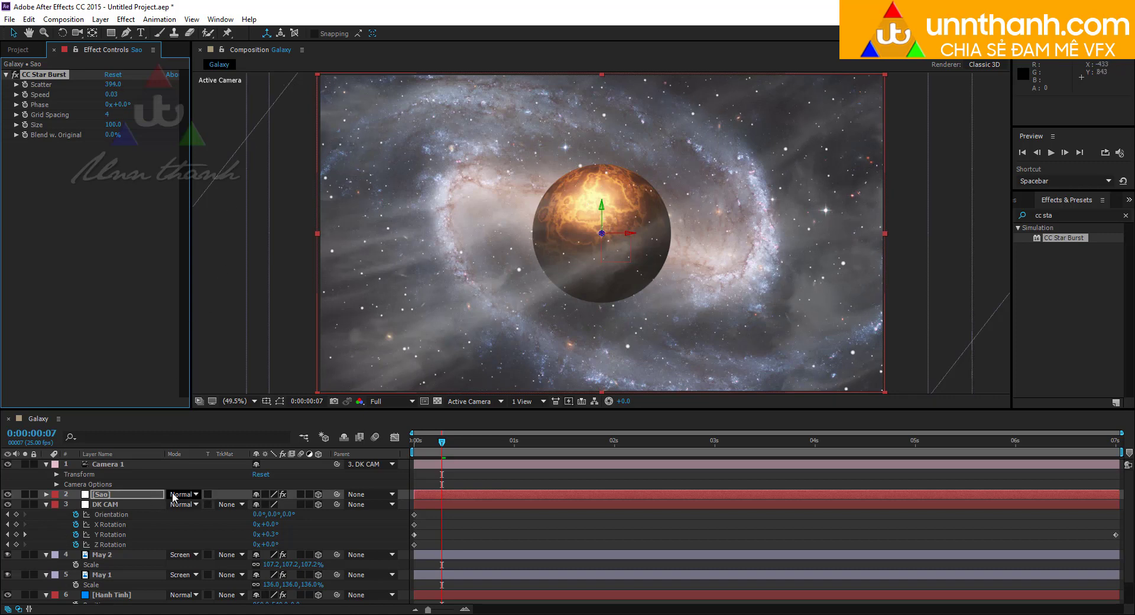
Set the Sao layer's Z position to -500 and return to the start of the timeline
key(p)
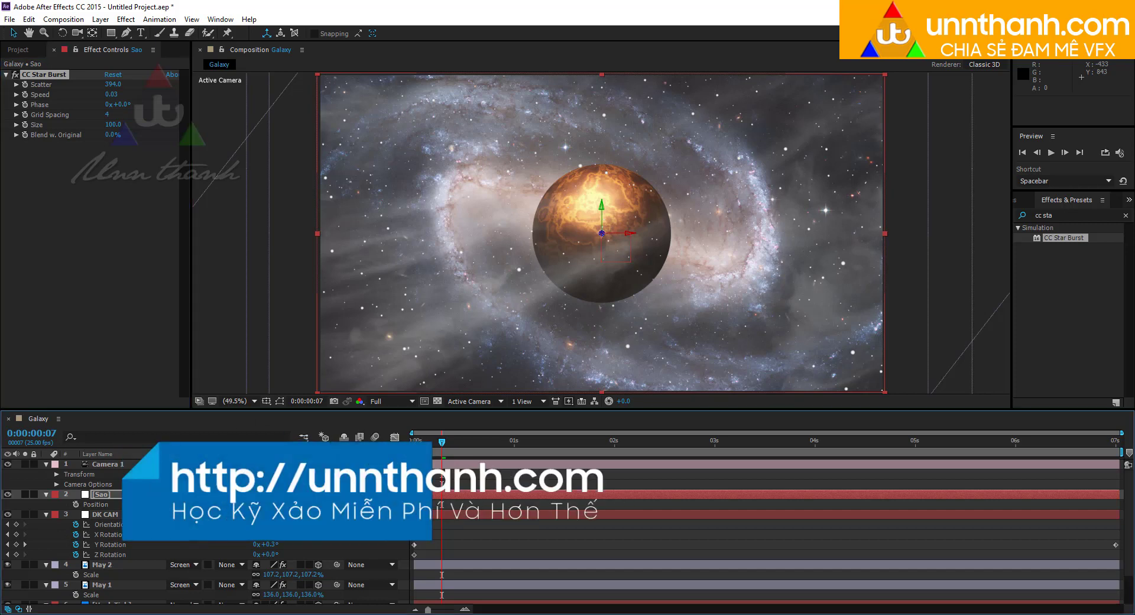
key(Return)
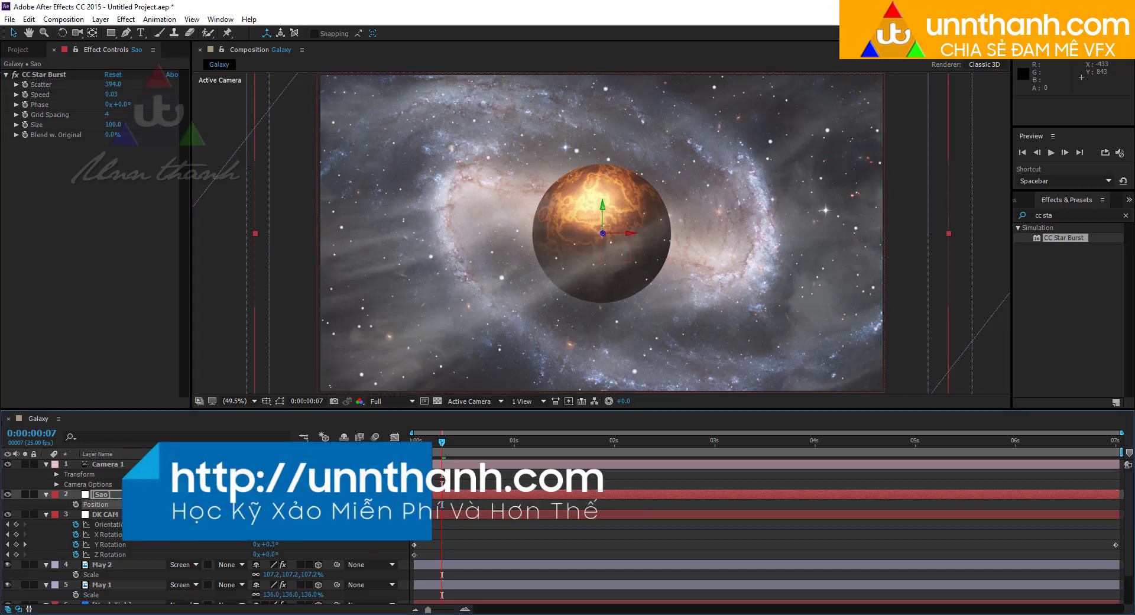
key(Home)
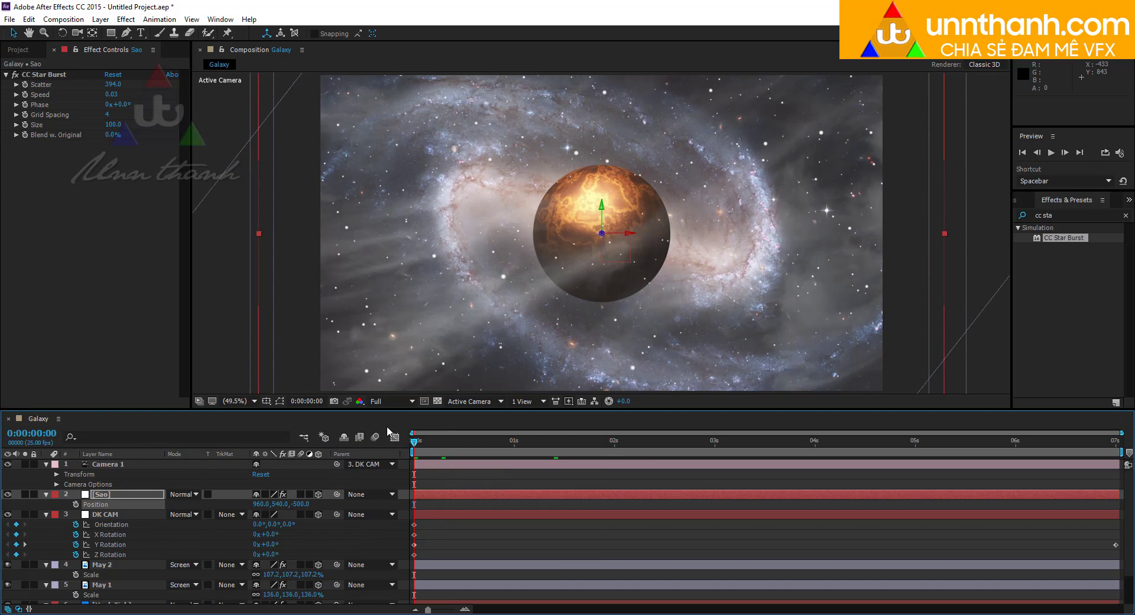
Check the layer spacing in the Top view and preview the animation from the active camera
click(479, 402)
click(482, 472)
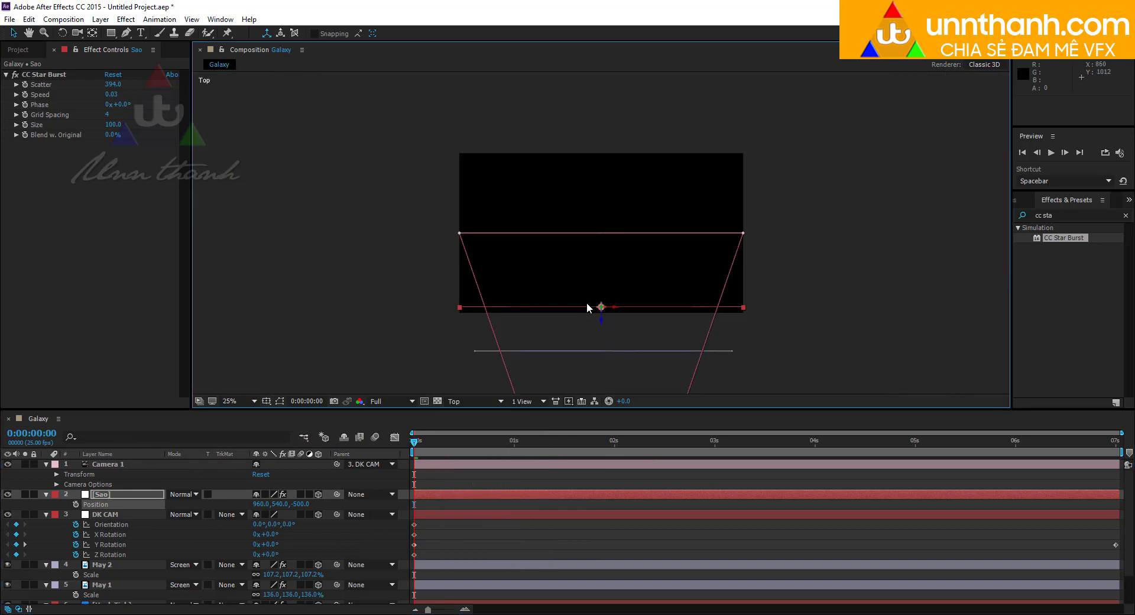
key(comma)
key(comma)
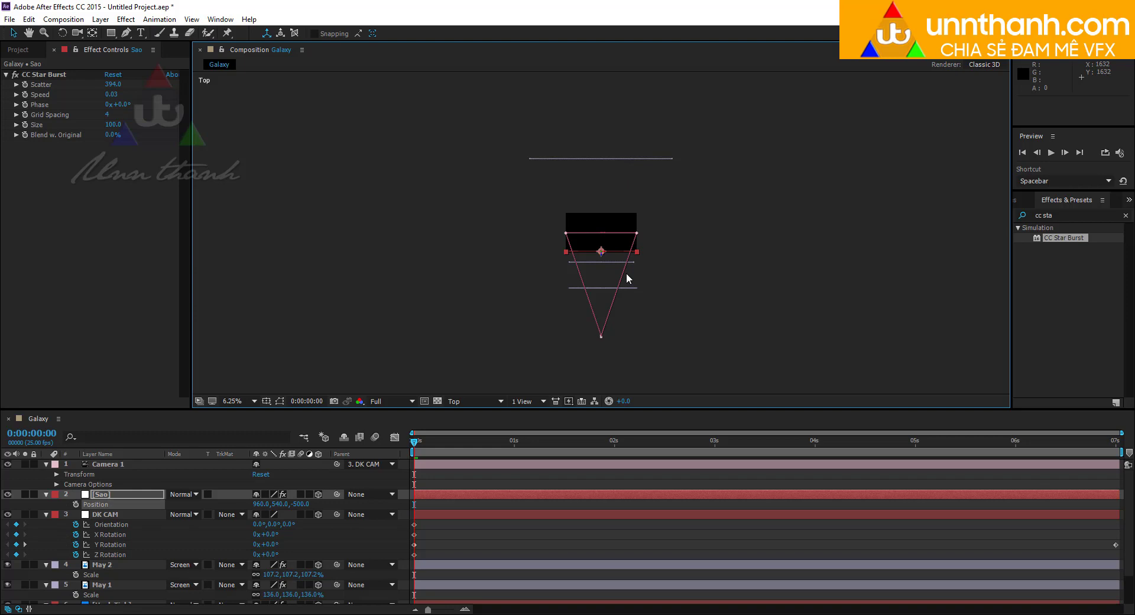
click(488, 400)
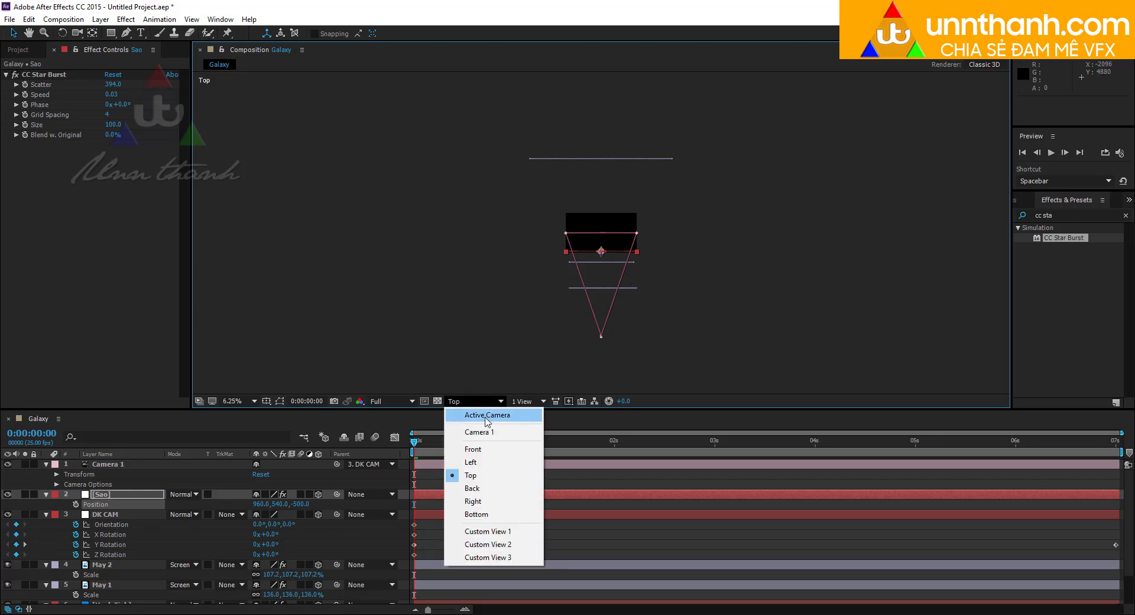
click(477, 414)
key(period)
key(space)
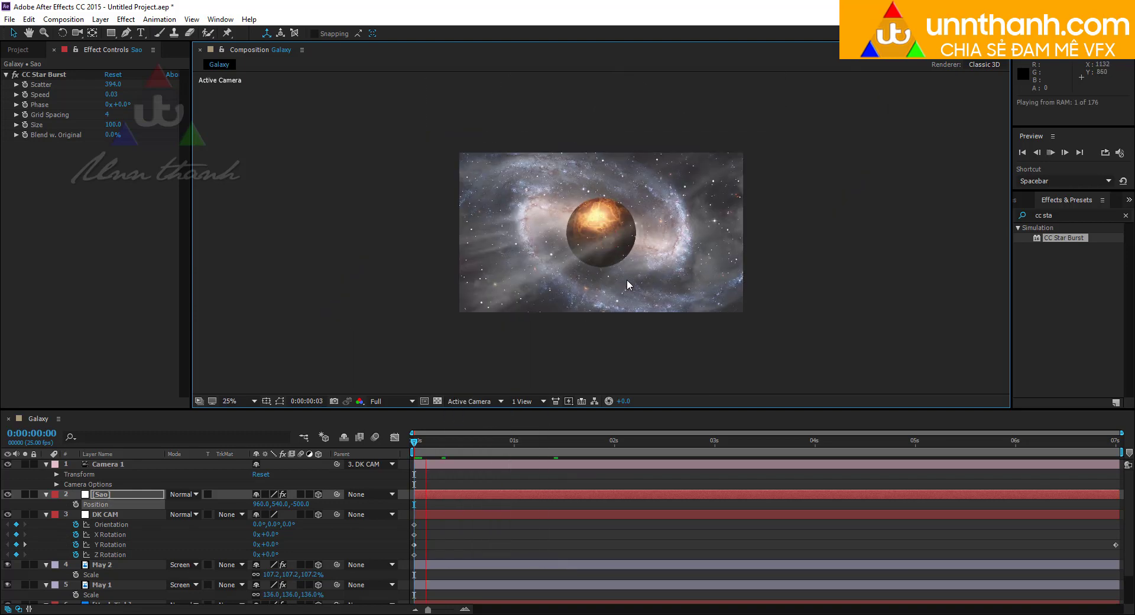
key(period)
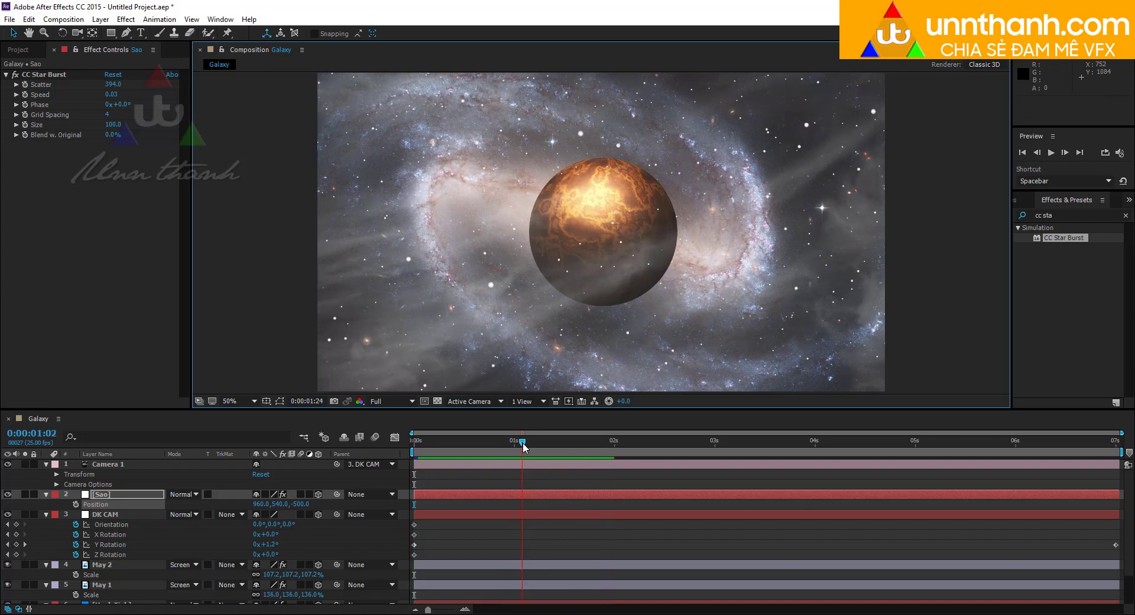
Reduce Sao's CC Star Burst size to 65 and scatter to 338, and preview the stars
click(523, 443)
drag(112, 126, 92, 129)
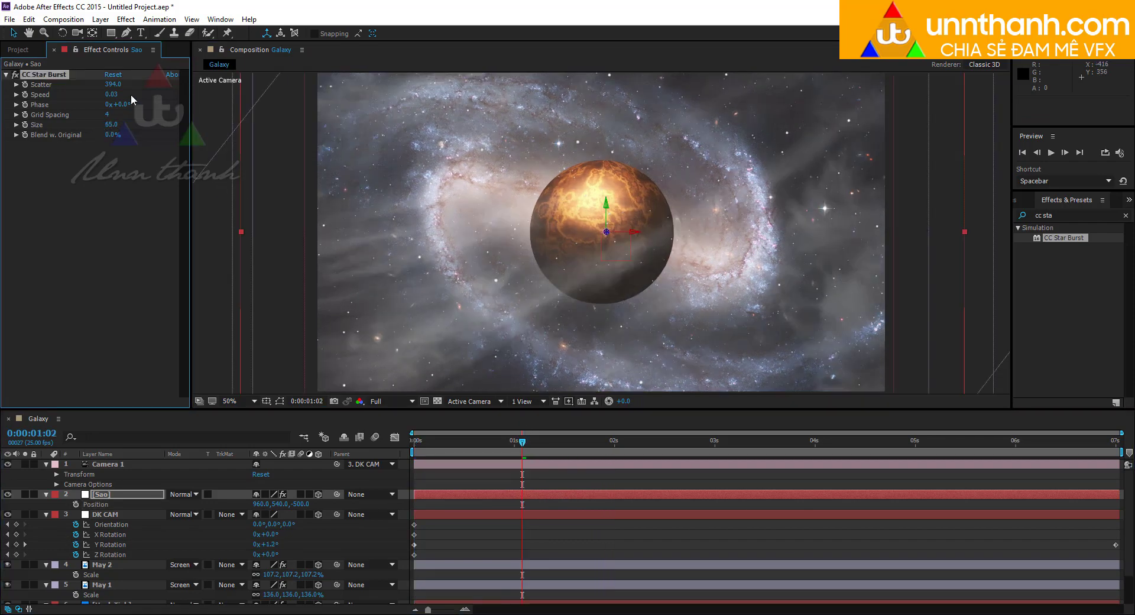
drag(116, 88, 87, 89)
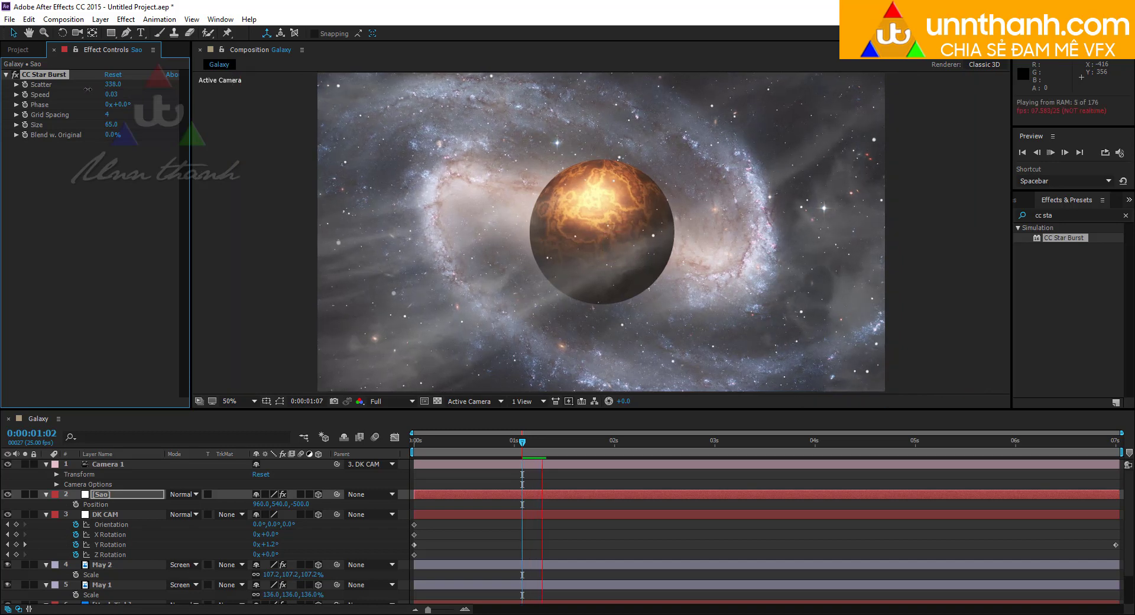
key(space)
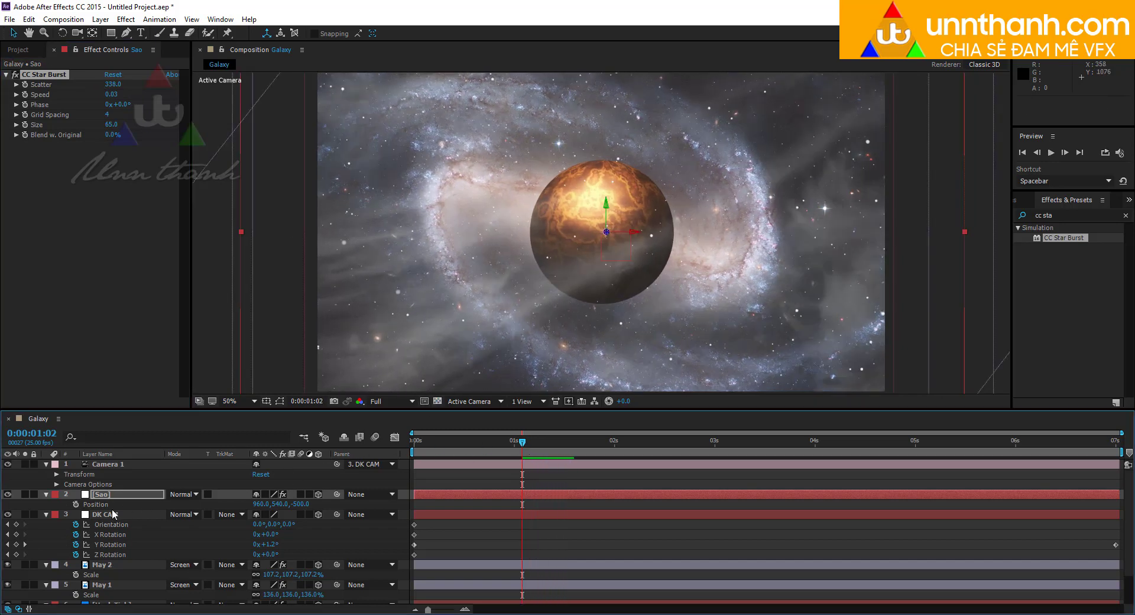
Duplicate the Sao layer and set the copy's Z position to 500
click(106, 494)
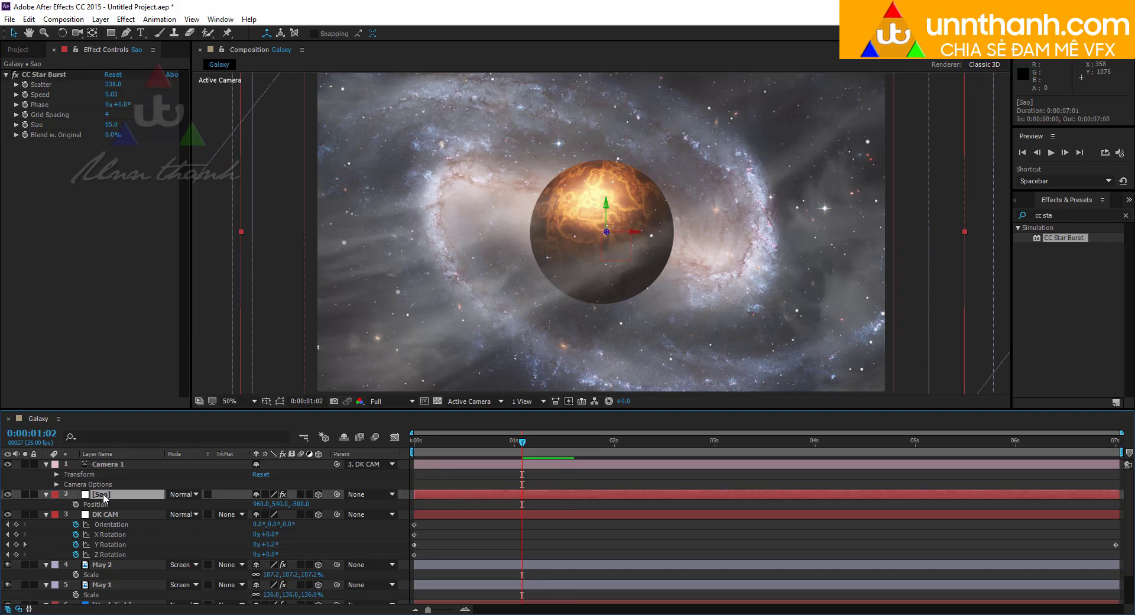
key(ctrl+d)
key(p)
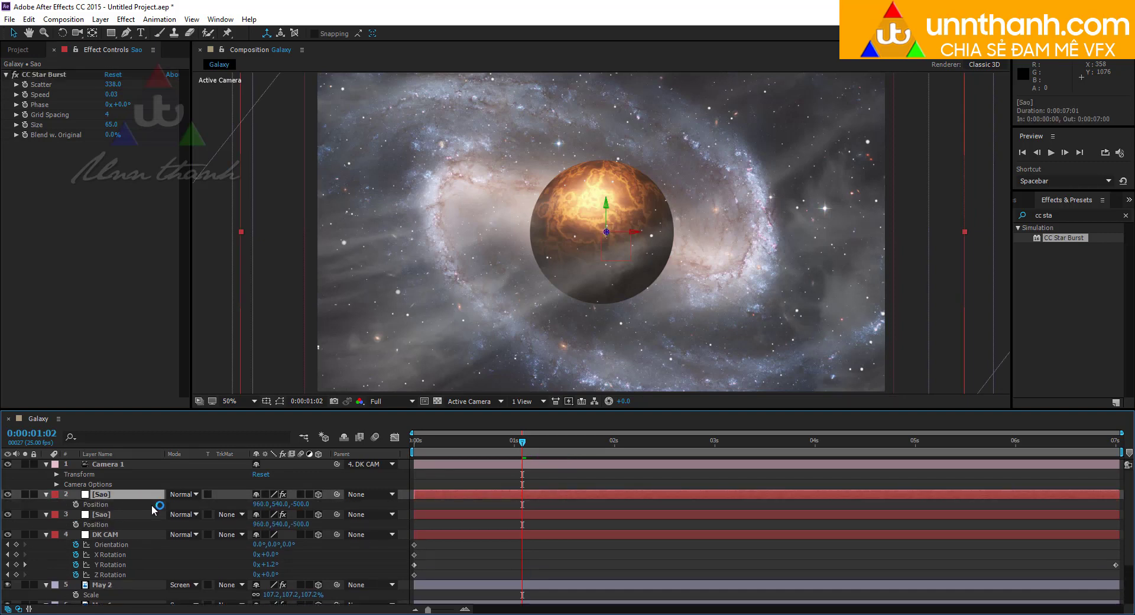
click(301, 503)
text(500)
key(Return)
Scale the duplicated Sao layer up to about 121% to fill the frame and preview the star layers
key(comma)
key(comma)
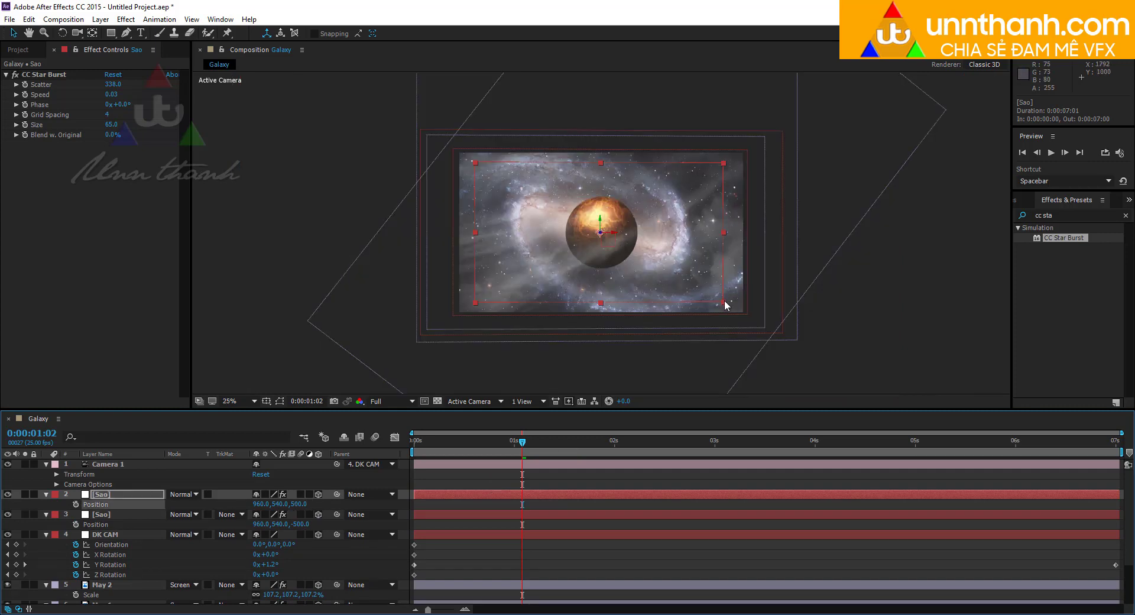
drag(725, 301, 746, 314)
key(period)
key(period)
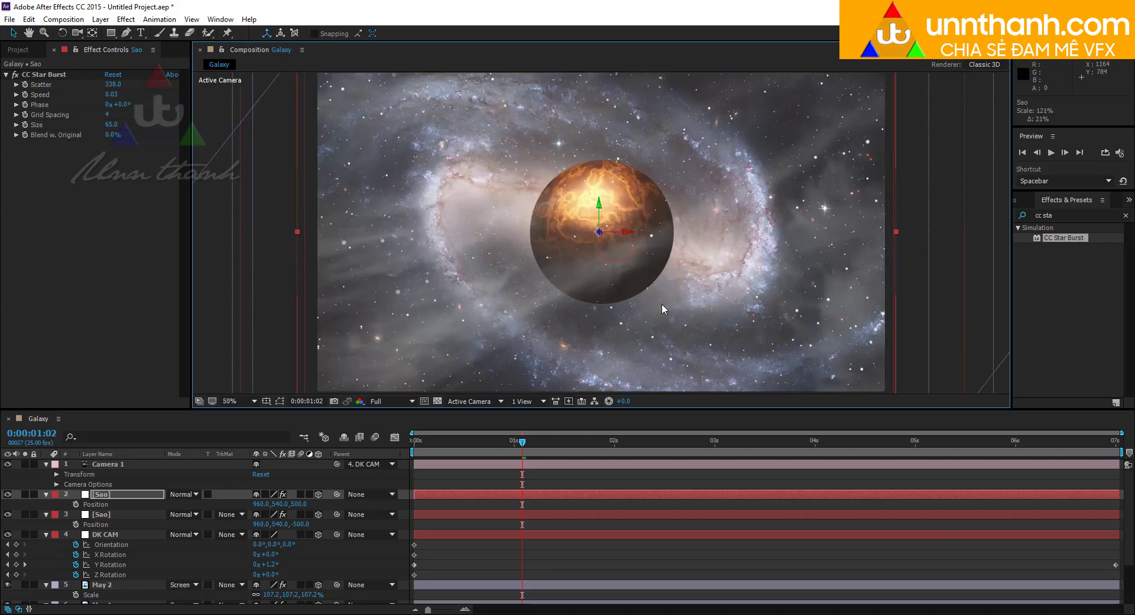
key(space)
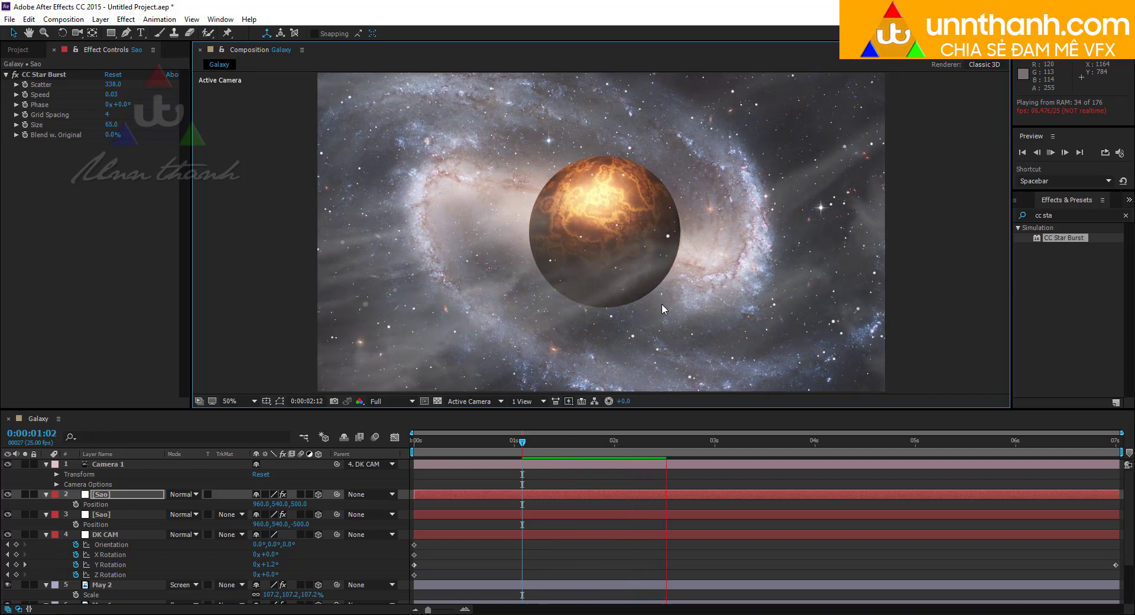
drag(634, 451, 581, 449)
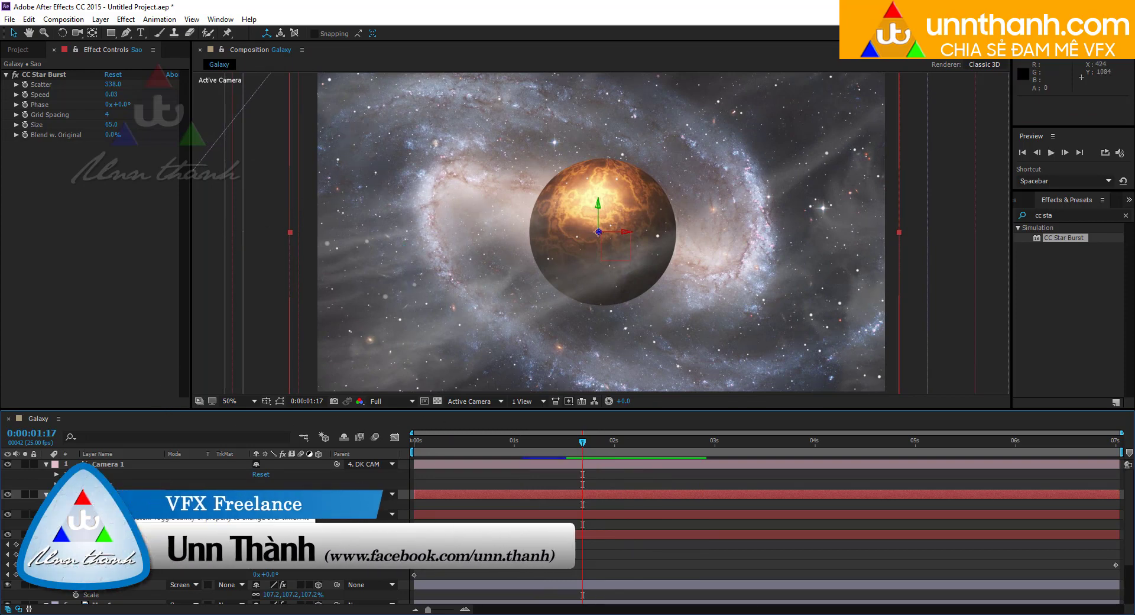
Create a black 1920 x 1080 px solid named Flare
key(ctrl+y)
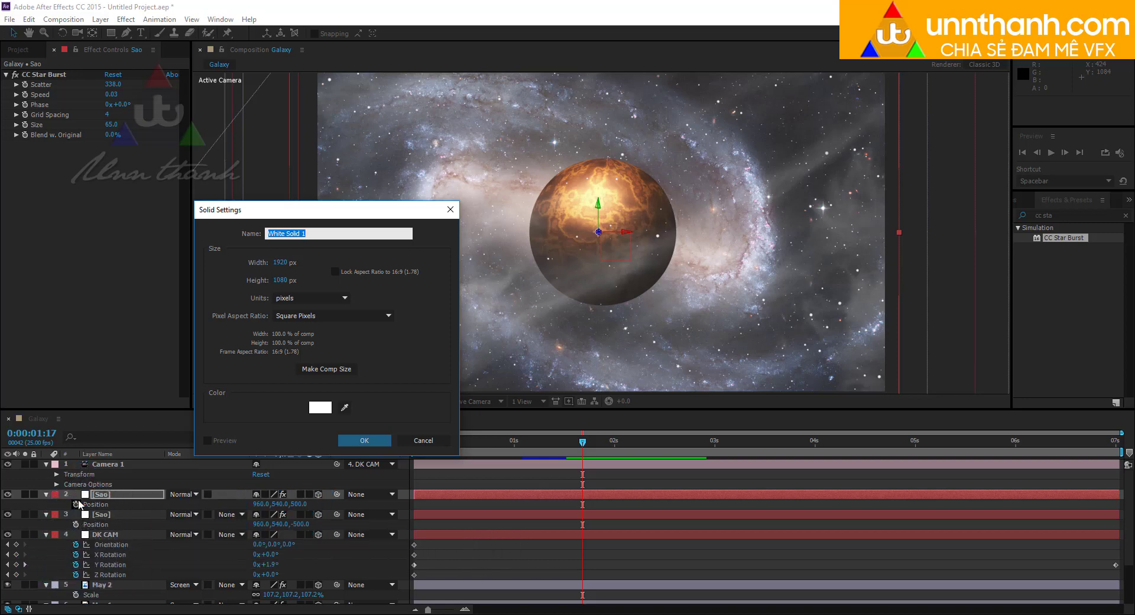
text(Flare)
click(322, 408)
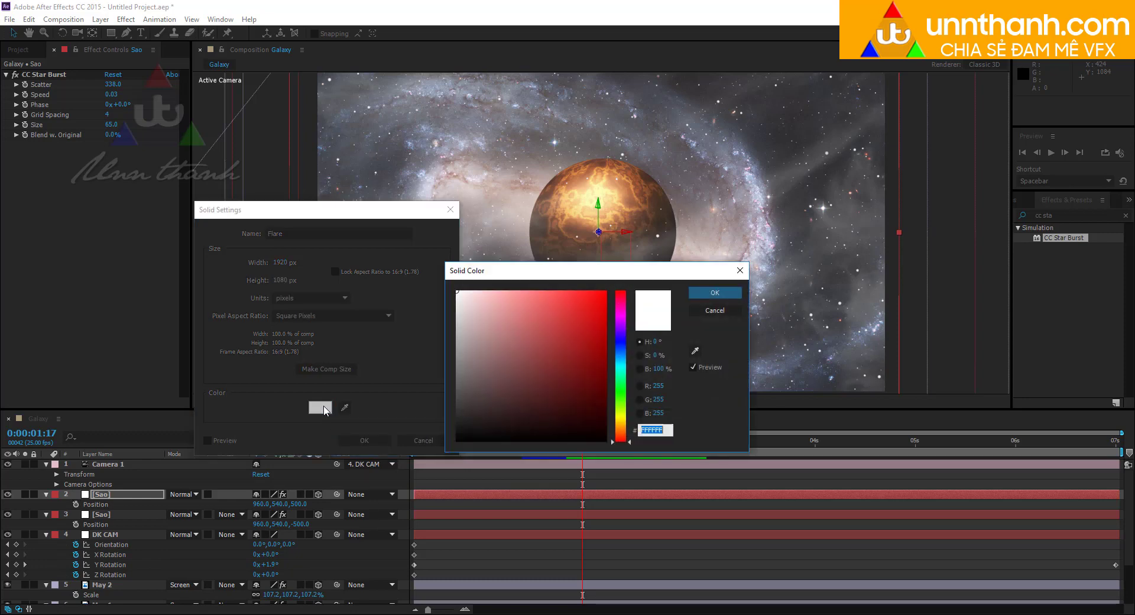
drag(518, 424, 606, 441)
click(702, 293)
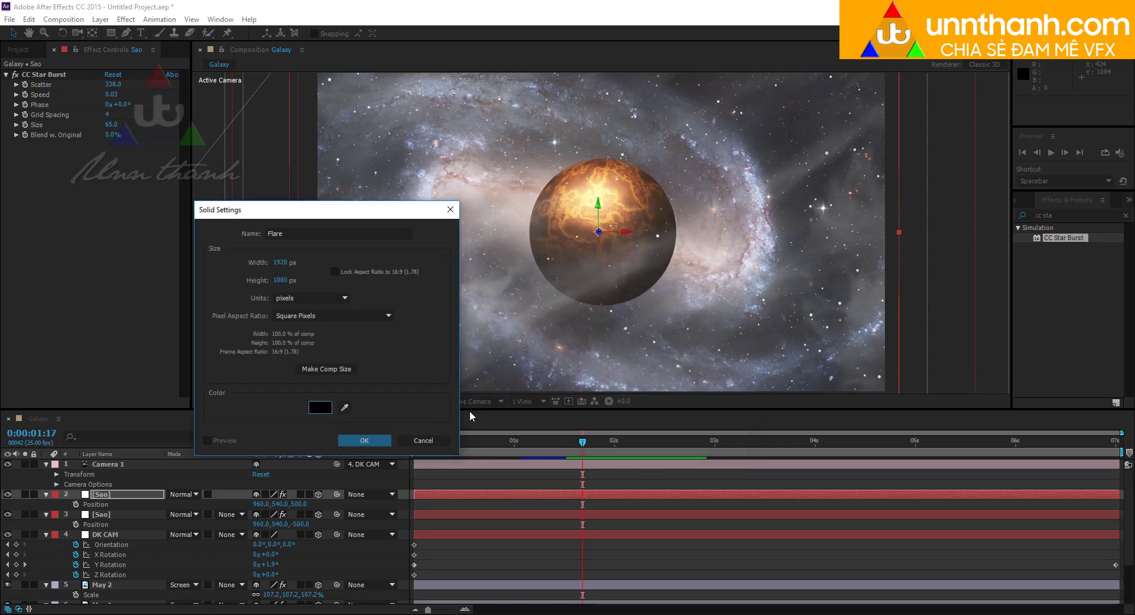
click(367, 441)
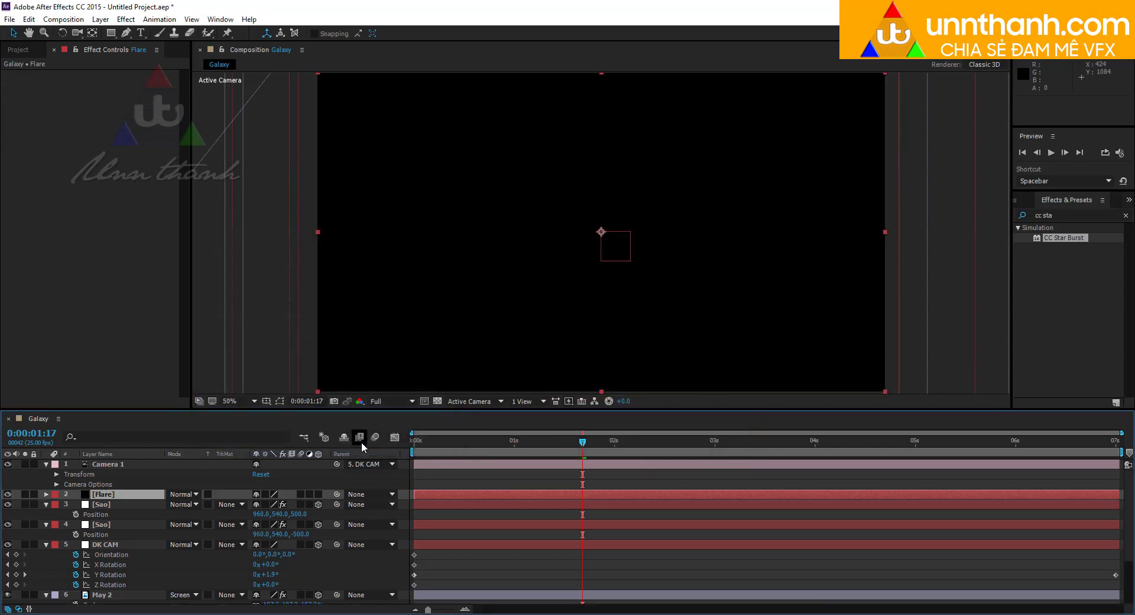
Find the Lens Flare effect and apply it to the Flare layer
click(1060, 214)
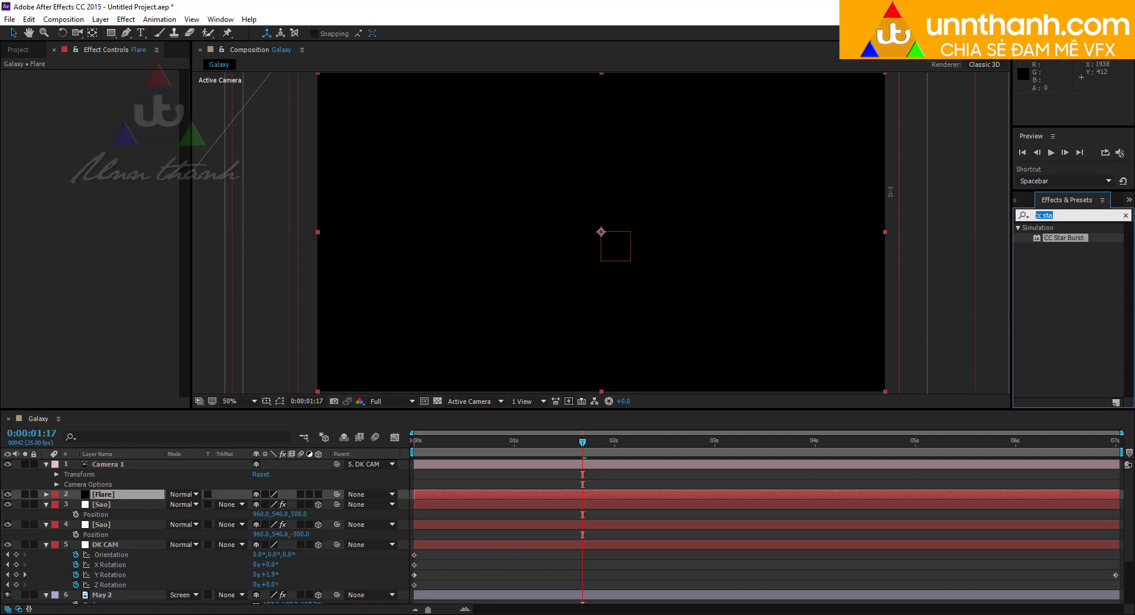
text(len)
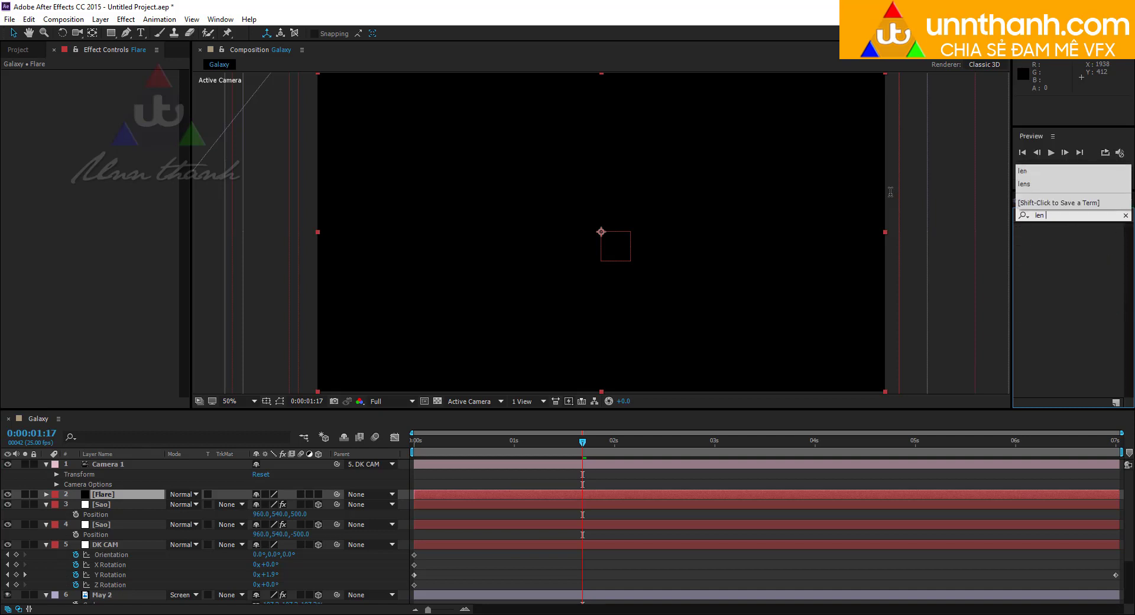
text( f)
key(BackSpace)
key(BackSpace)
key(BackSpace)
key(BackSpace)
key(BackSpace)
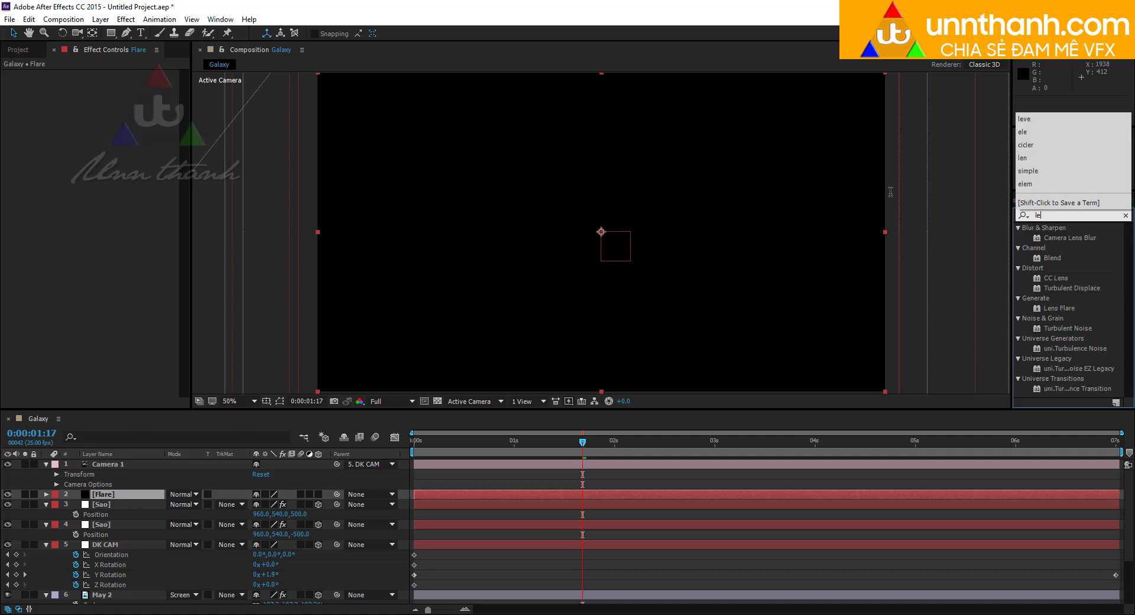
text(fl)
text(re)
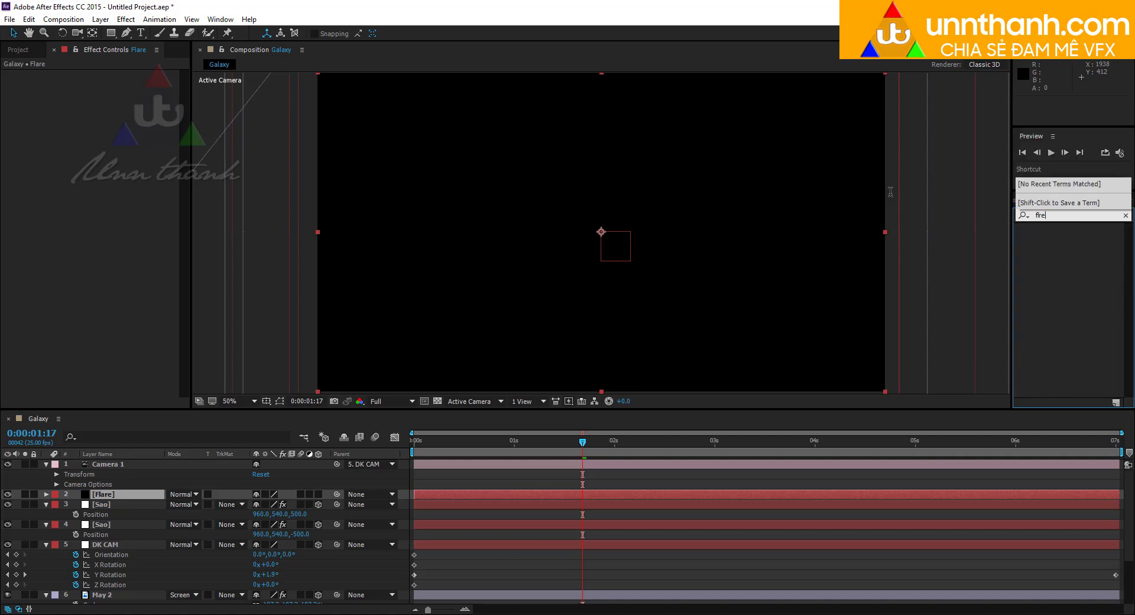
key(BackSpace)
text(a)
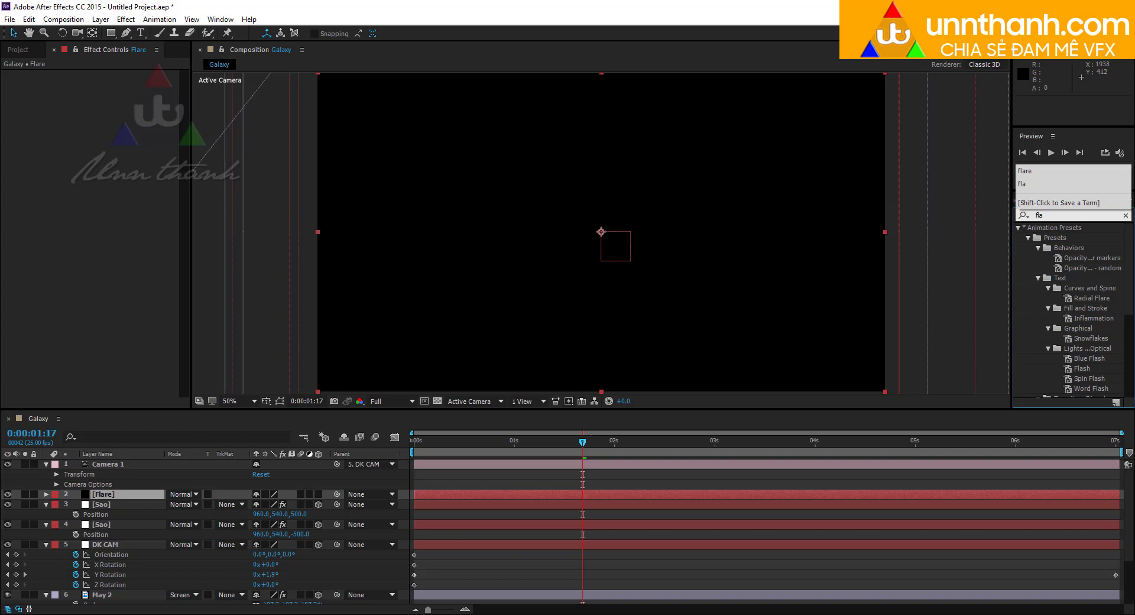
text(re)
drag(1061, 289, 116, 498)
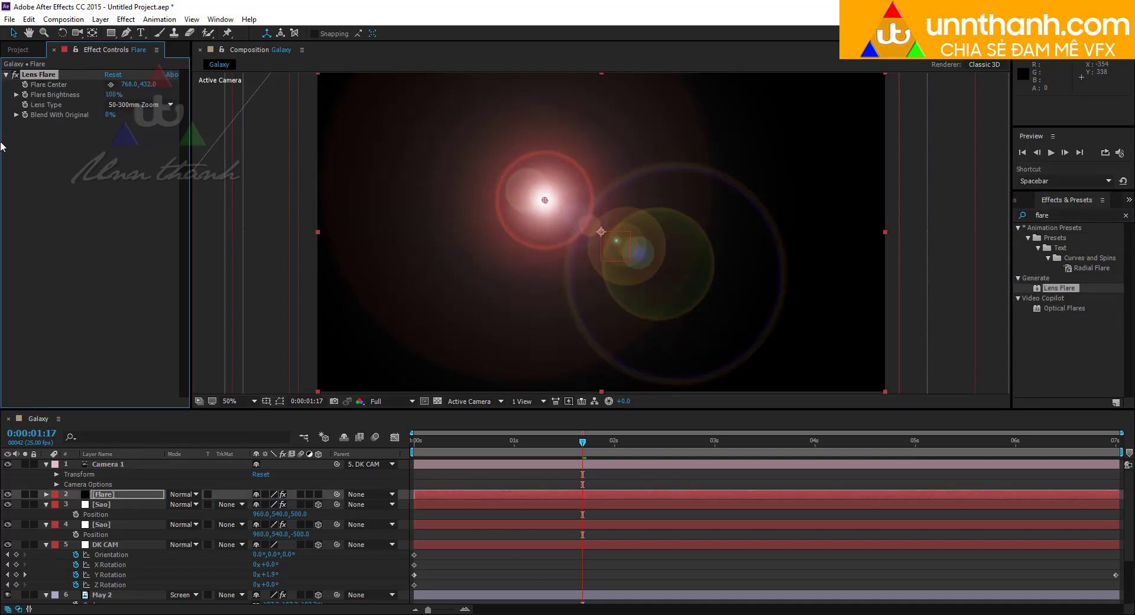
Set the lens type to 105mm Prime, move the flare center to 1394, 290 and lower the flare brightness to about 75%
click(158, 106)
click(145, 130)
click(138, 105)
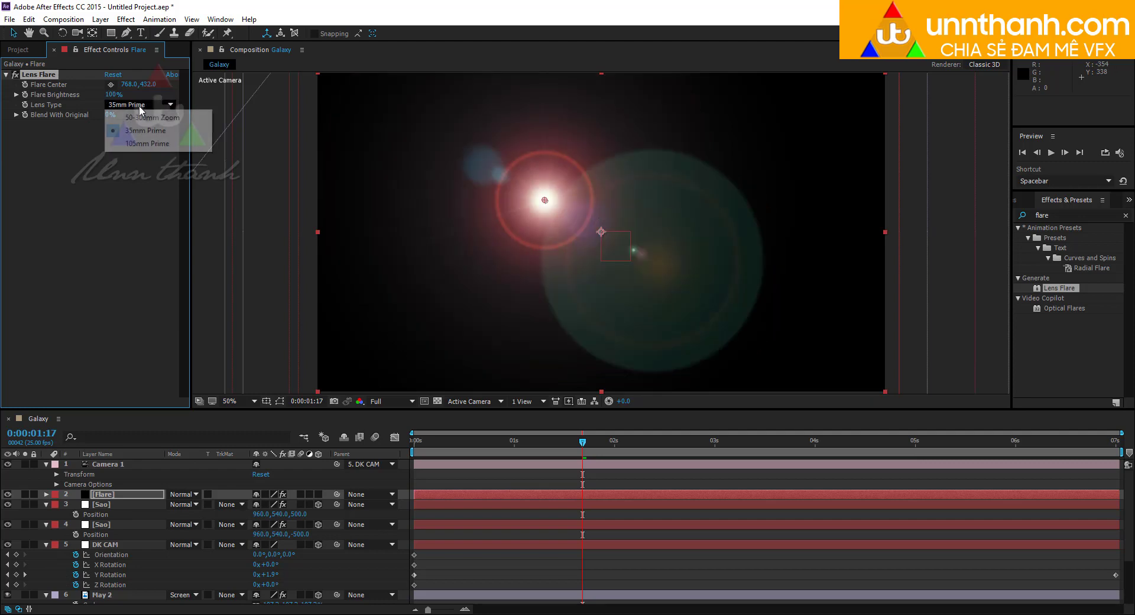
click(136, 144)
drag(545, 201, 730, 158)
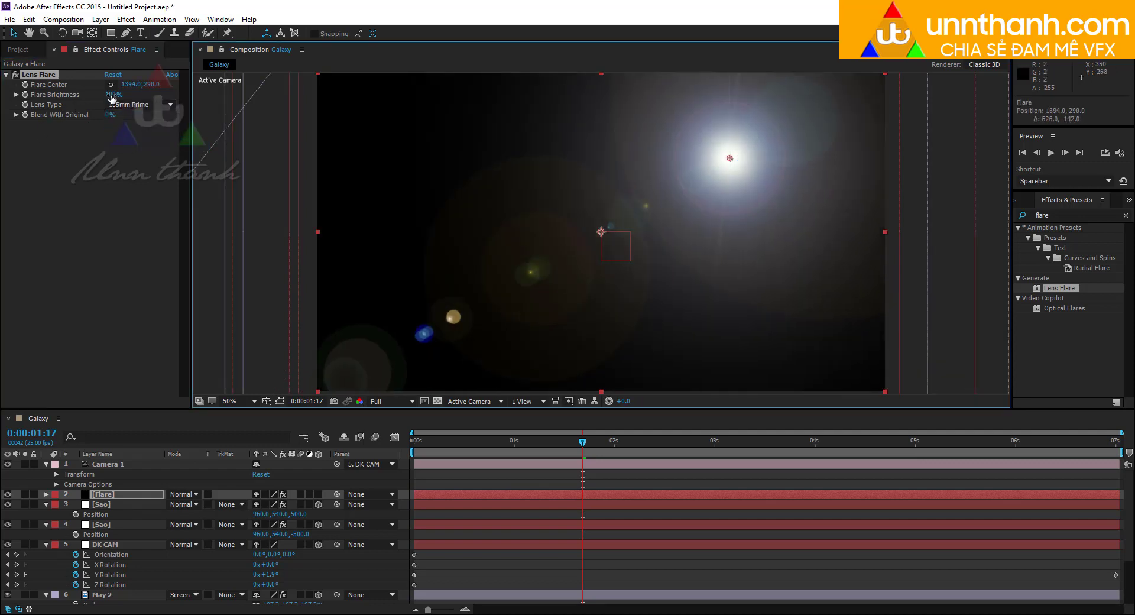
drag(112, 97, 100, 95)
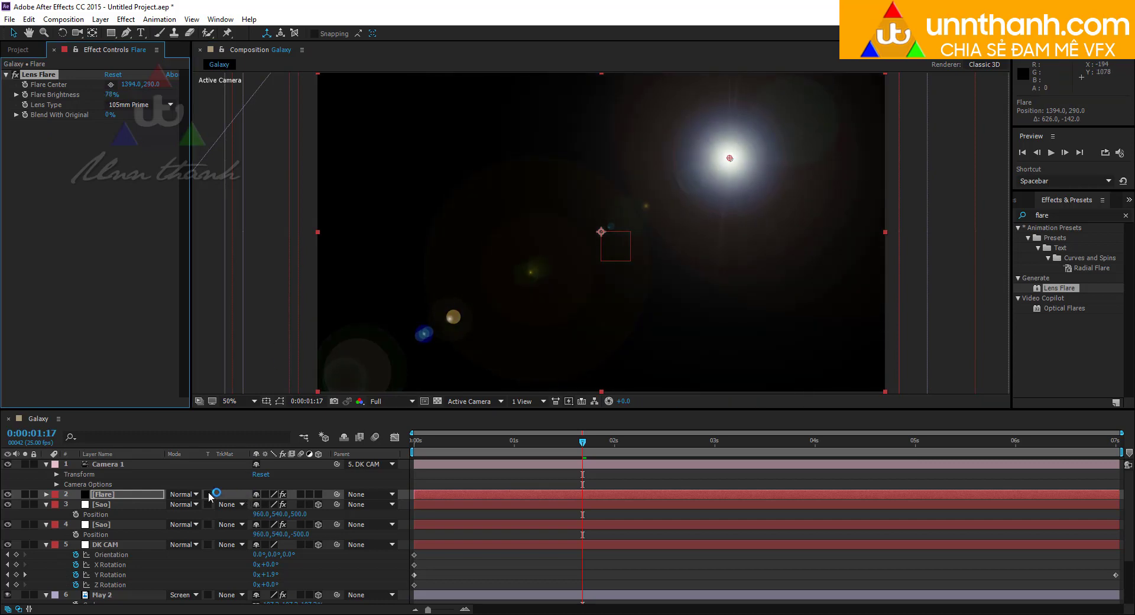
Set the Flare layer's blending mode to Screen and move its flare center to about 1428, 286
click(195, 494)
click(229, 249)
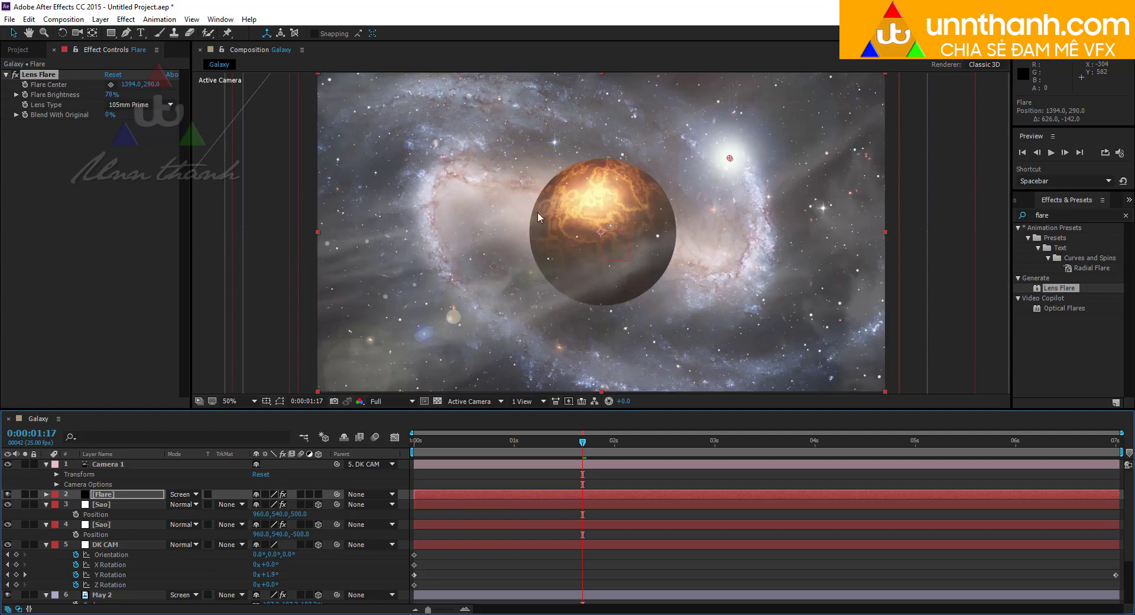
drag(730, 158, 740, 157)
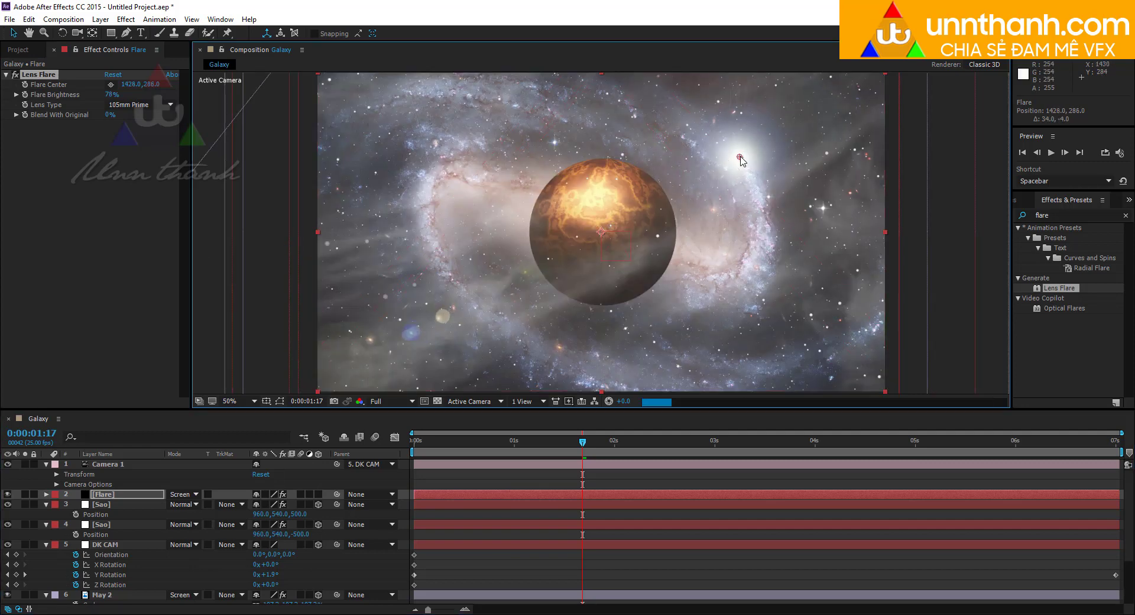
Make Flare a 3D layer at Z position -236 and solo it
click(319, 495)
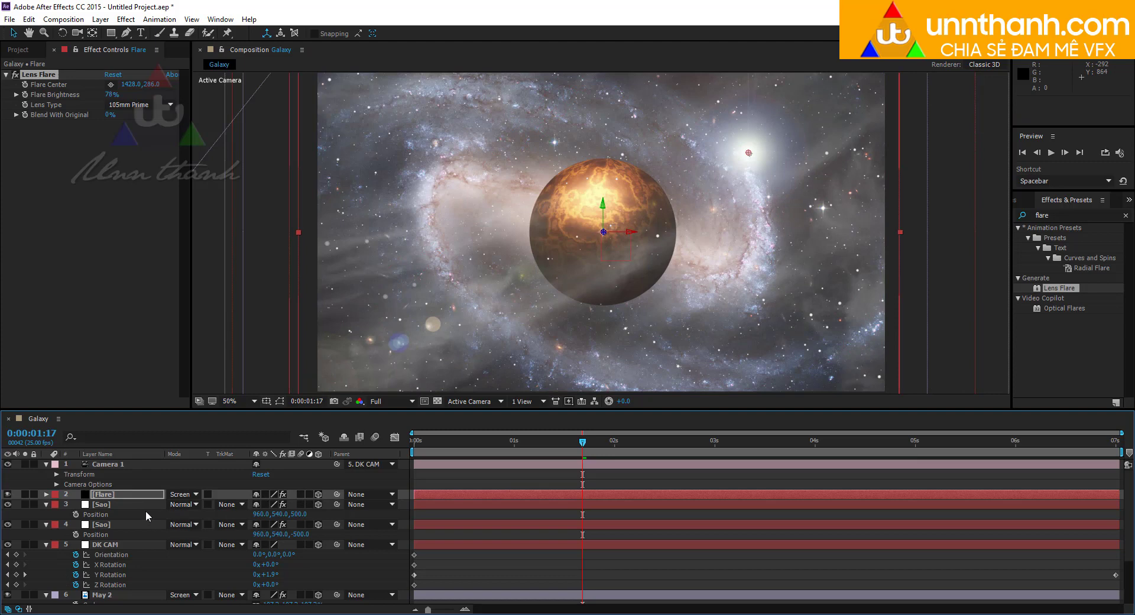
key(p)
drag(295, 504, 142, 492)
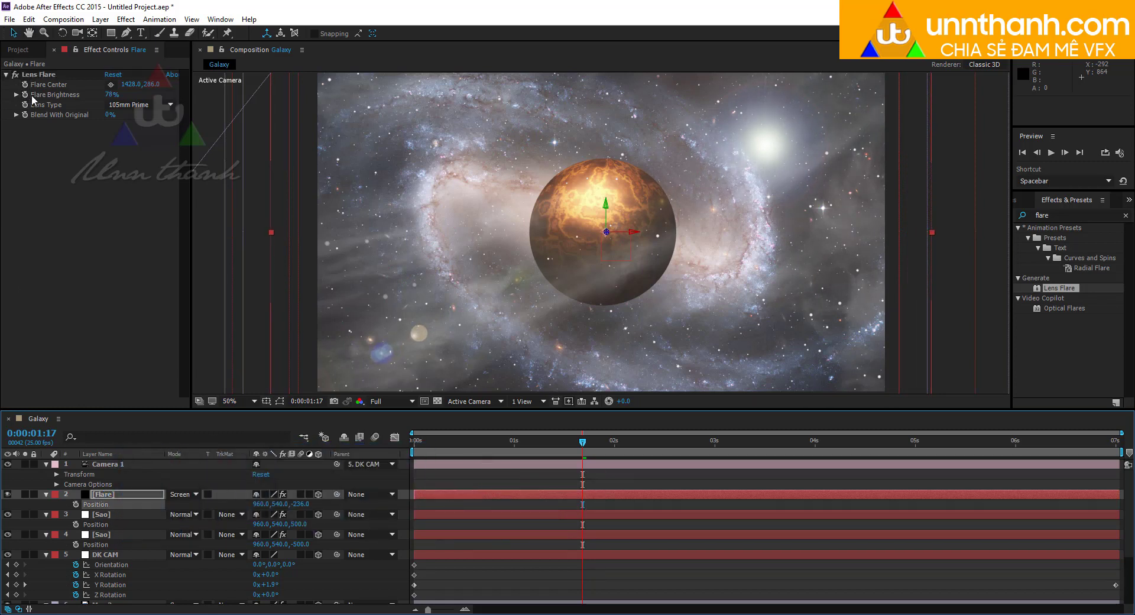
click(25, 494)
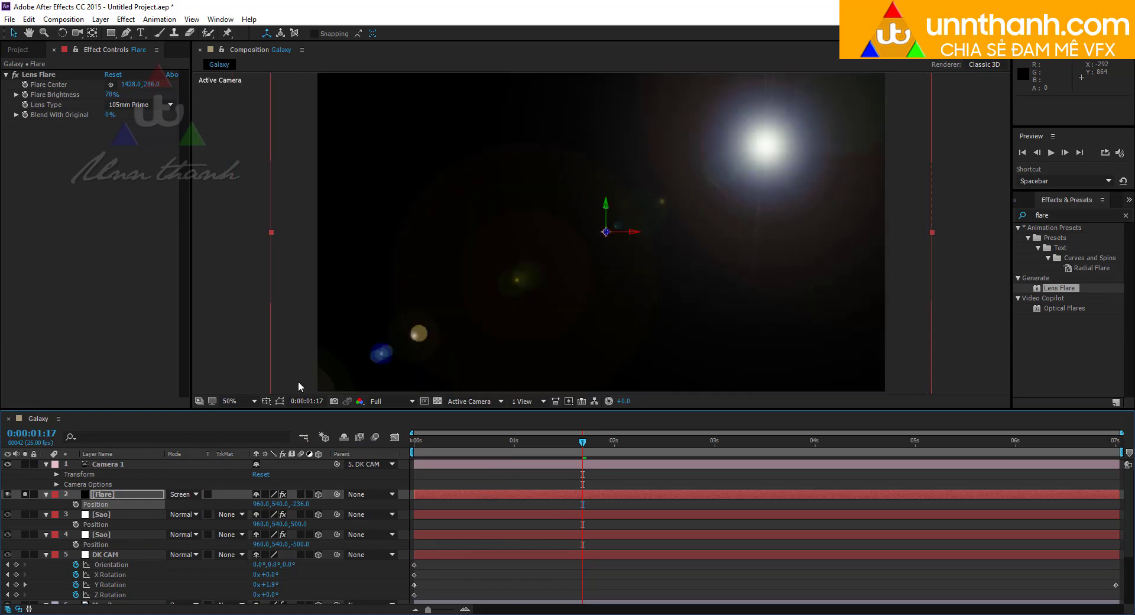
Add the expression wiggle(7,7) to the Flare layer's Flare Brightness and preview the flickering flare
key(space)
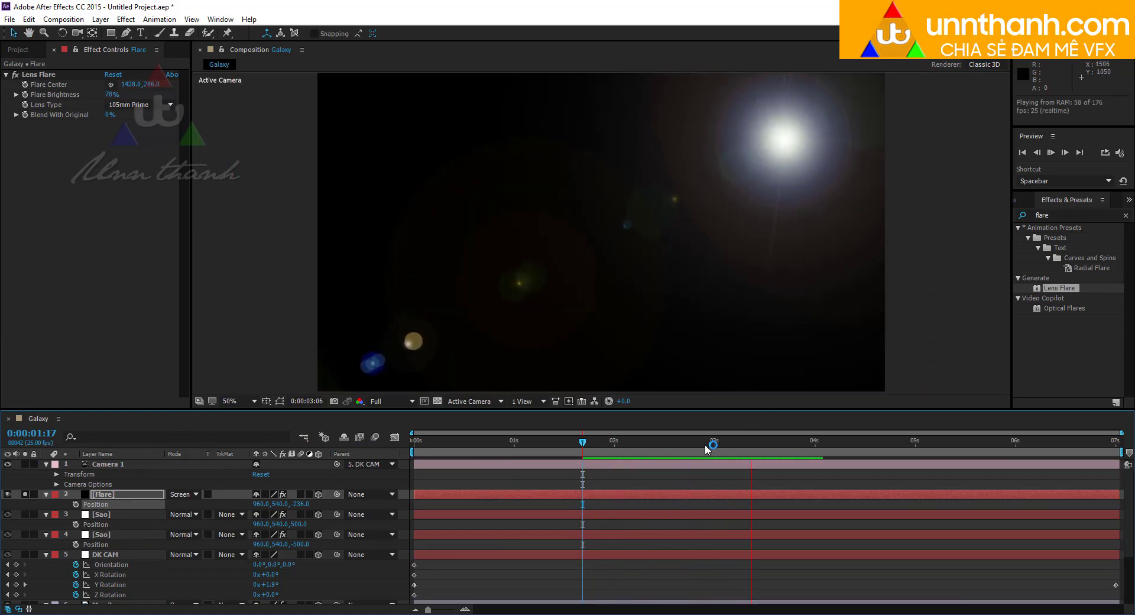
key(space)
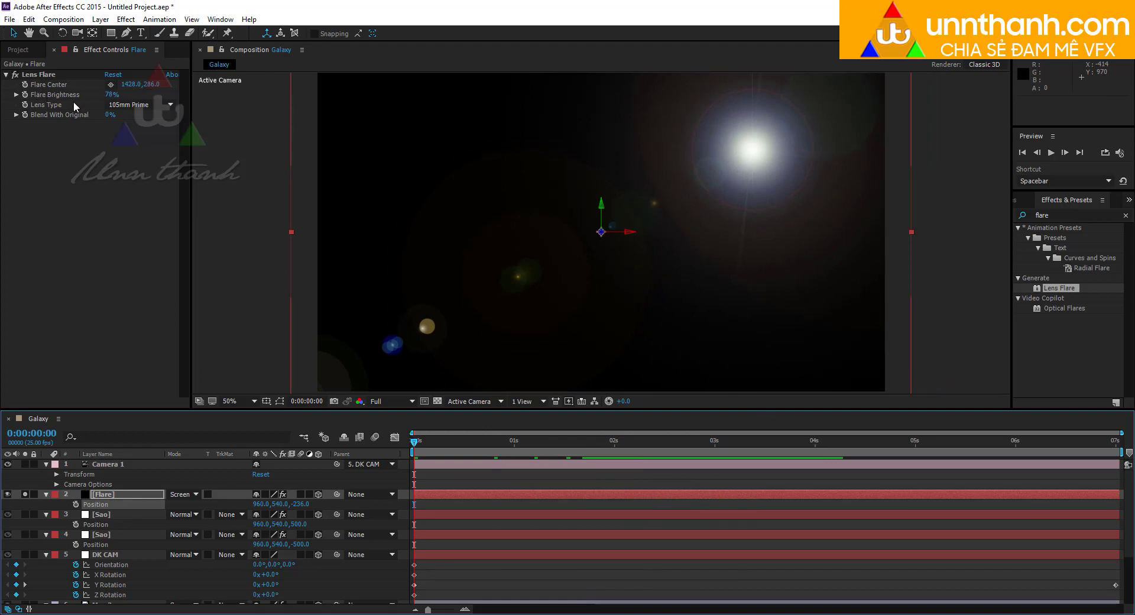
alt+click(25, 96)
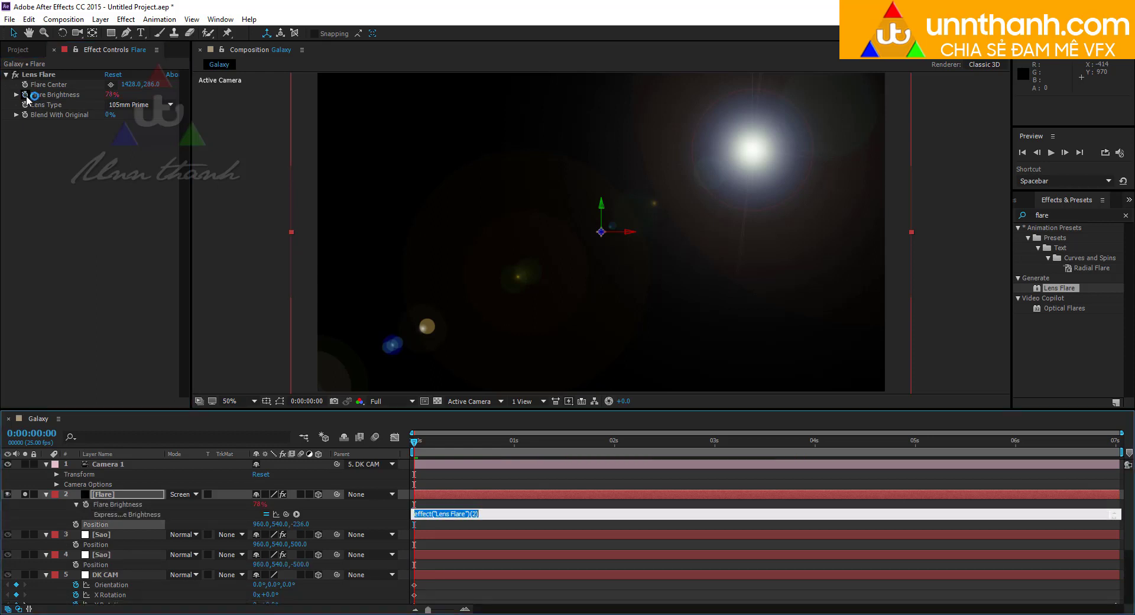
text(ww)
key(KP_Enter)
key(space)
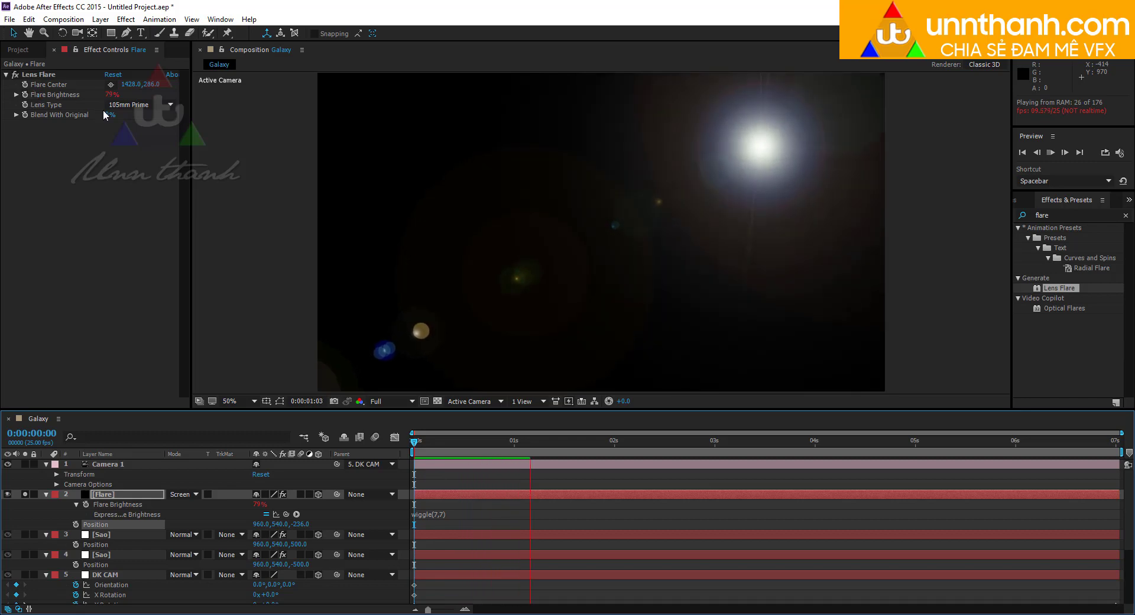
key(space)
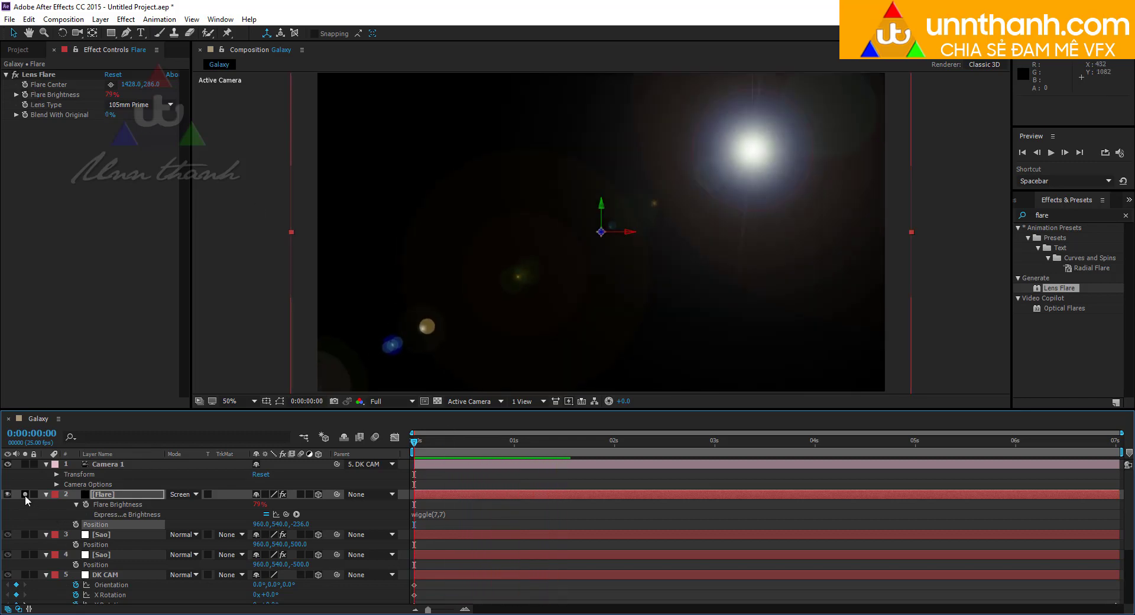
Unsolo the Flare layer, preview the full scene and set the current time to 0:00:00:11
click(25, 494)
key(space)
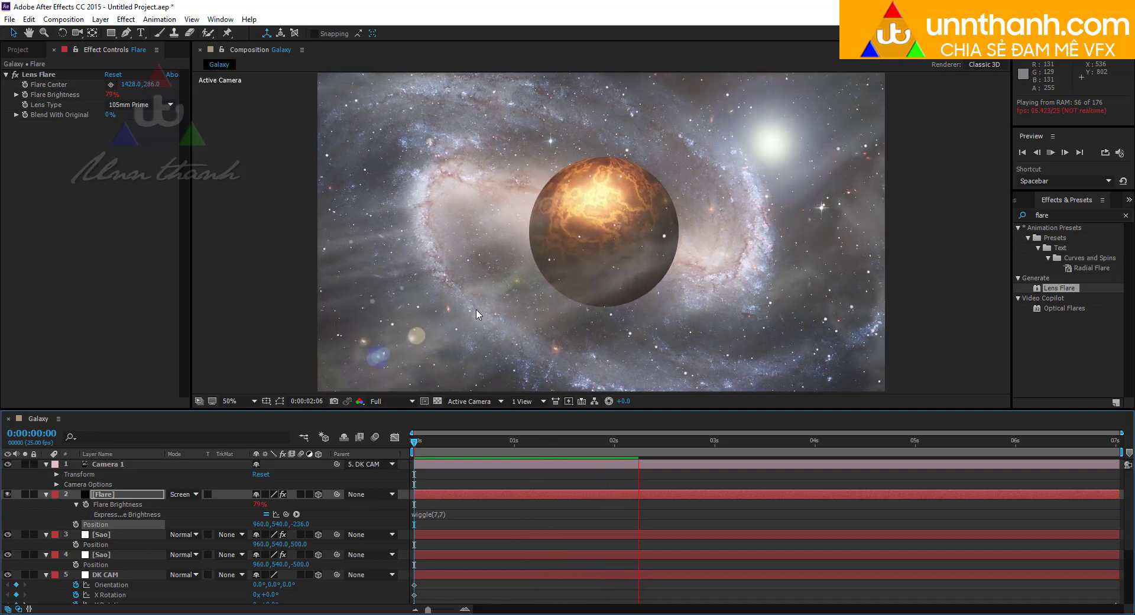
click(458, 442)
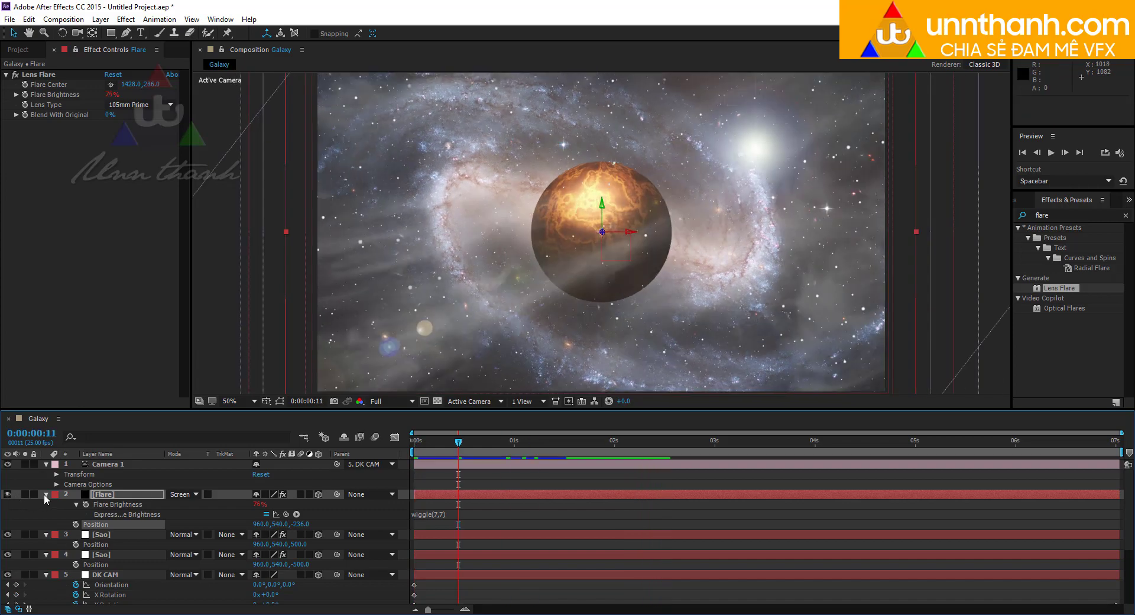
Collapse the expanded properties of all layers in the Galaxy timeline
click(46, 495)
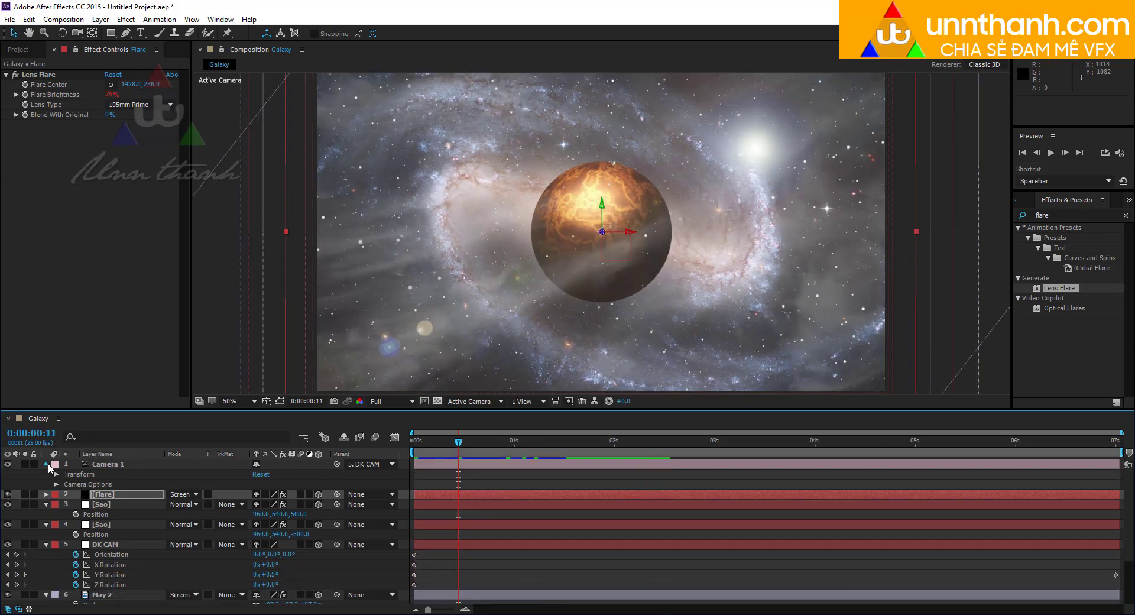
click(46, 464)
click(46, 484)
click(46, 494)
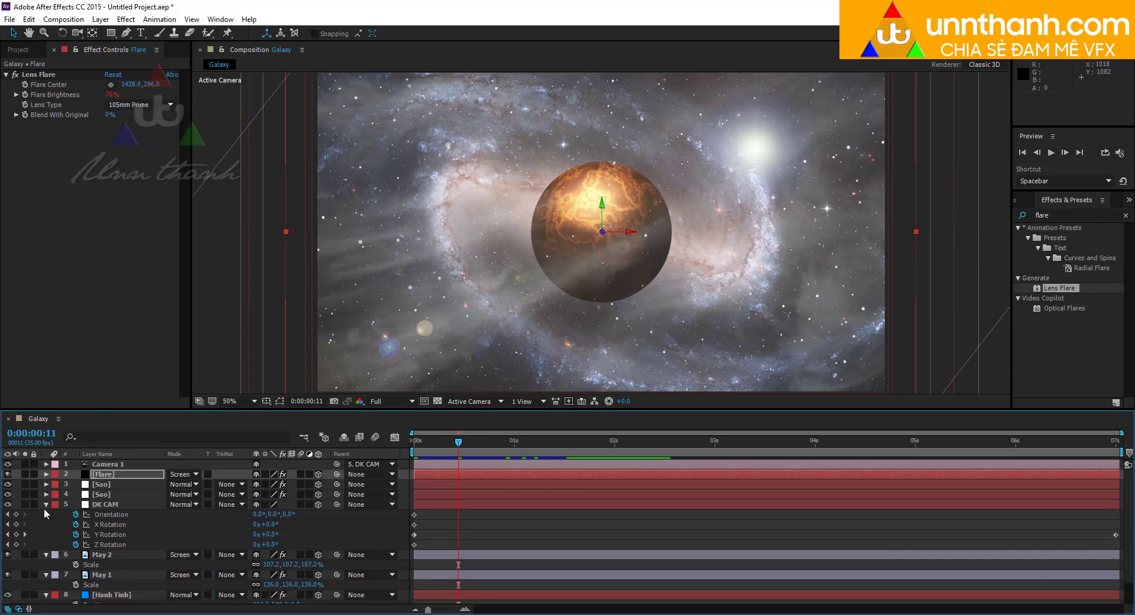
click(46, 505)
click(46, 514)
click(46, 524)
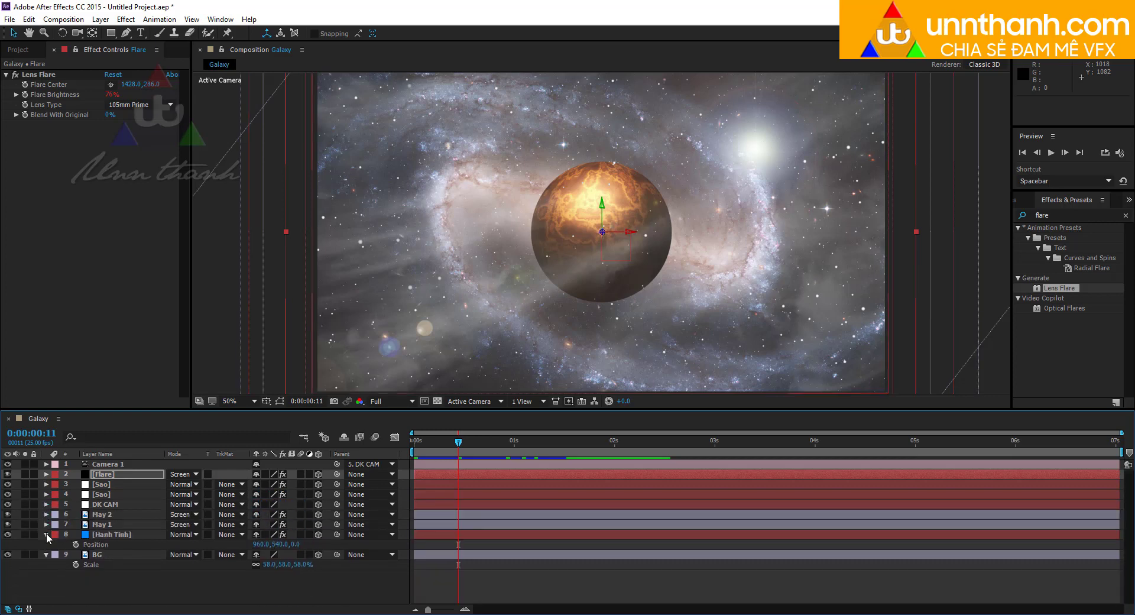
click(46, 534)
click(46, 544)
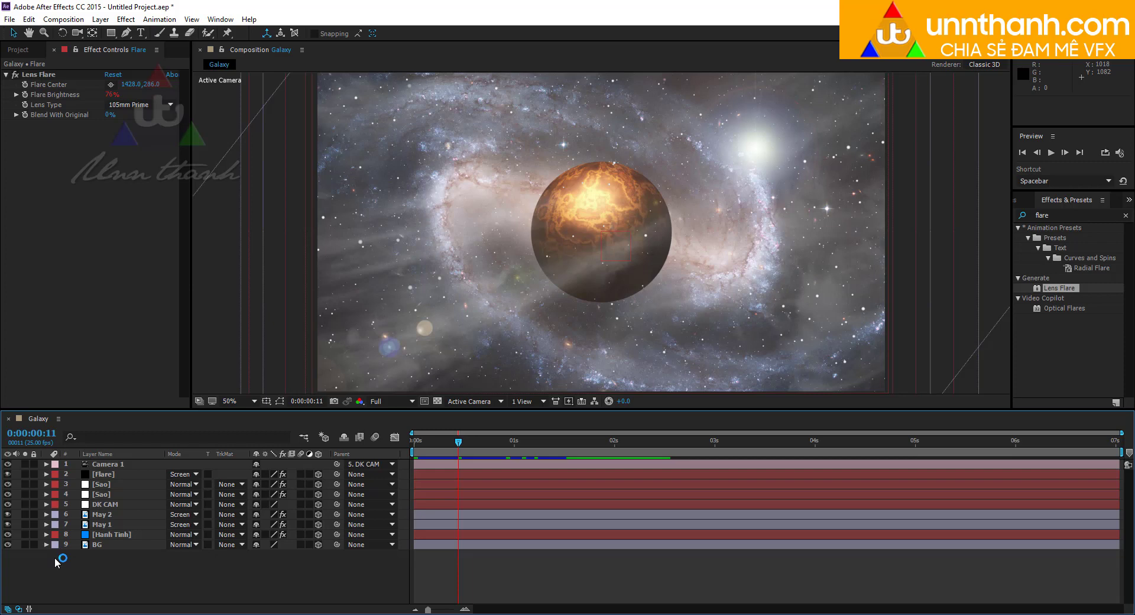
Create an adjustment layer above all other layers and rename it cc color
key(ctrl+alt+y)
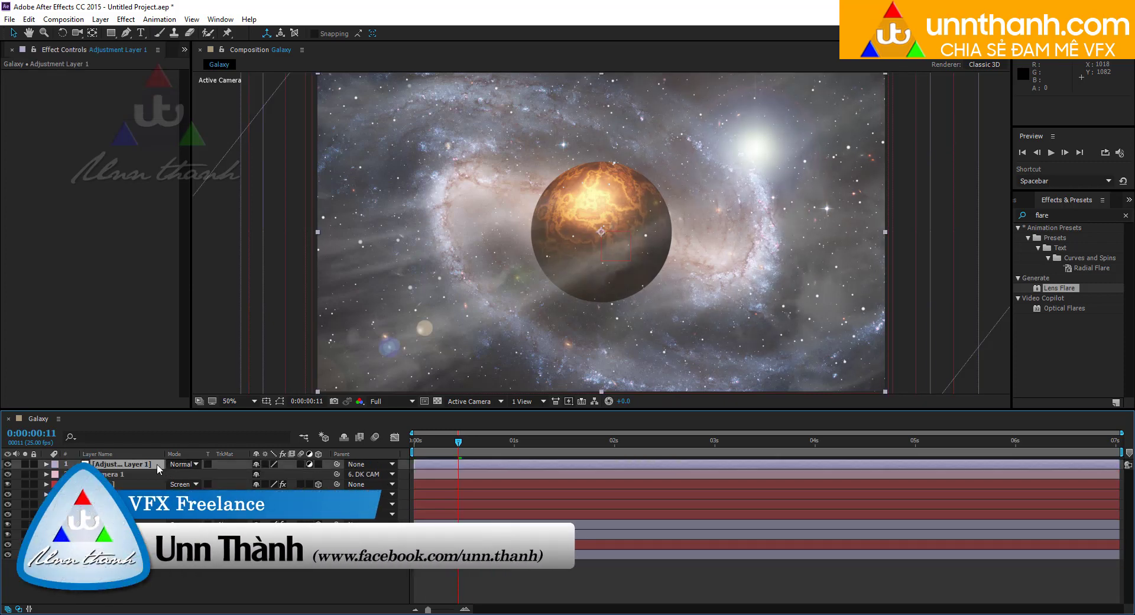
right_click(157, 463)
click(183, 607)
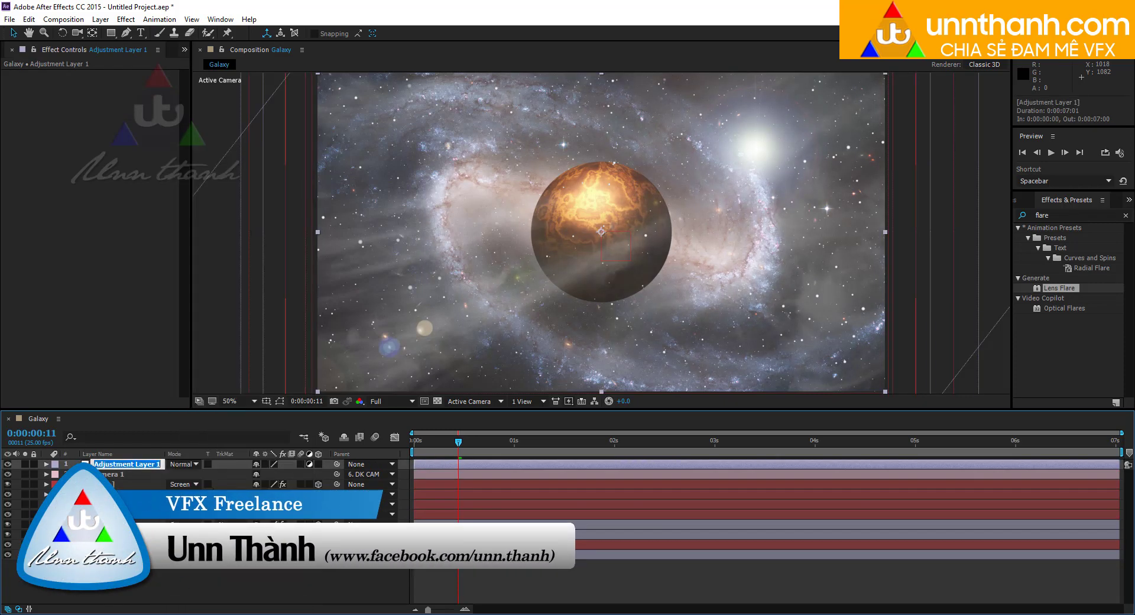
text(cc coloer)
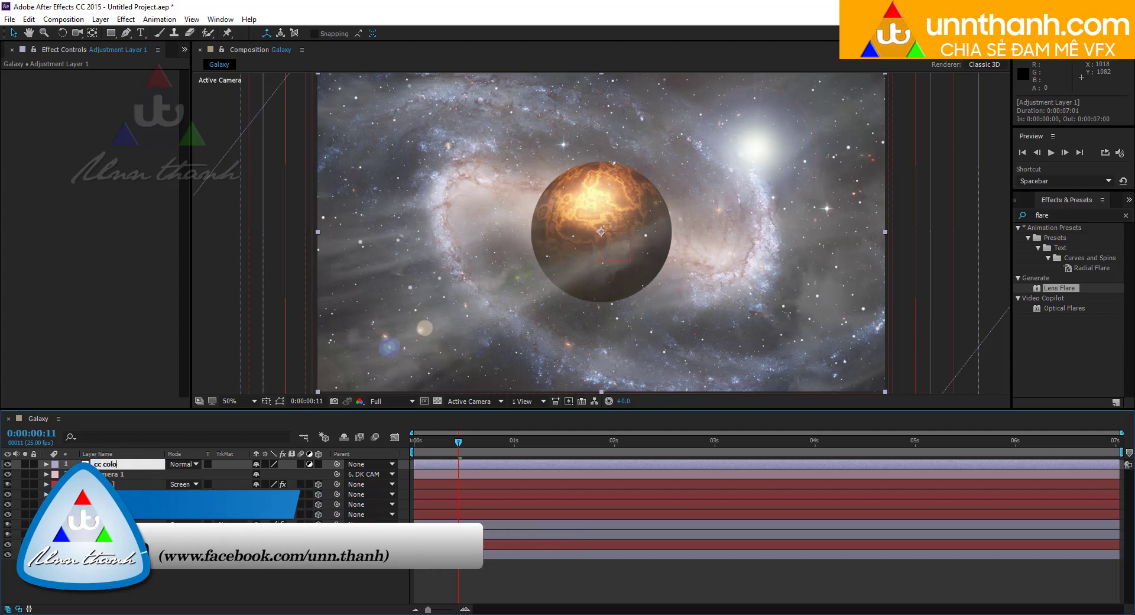
key(BackSpace)
key(BackSpace)
text(r)
key(Return)
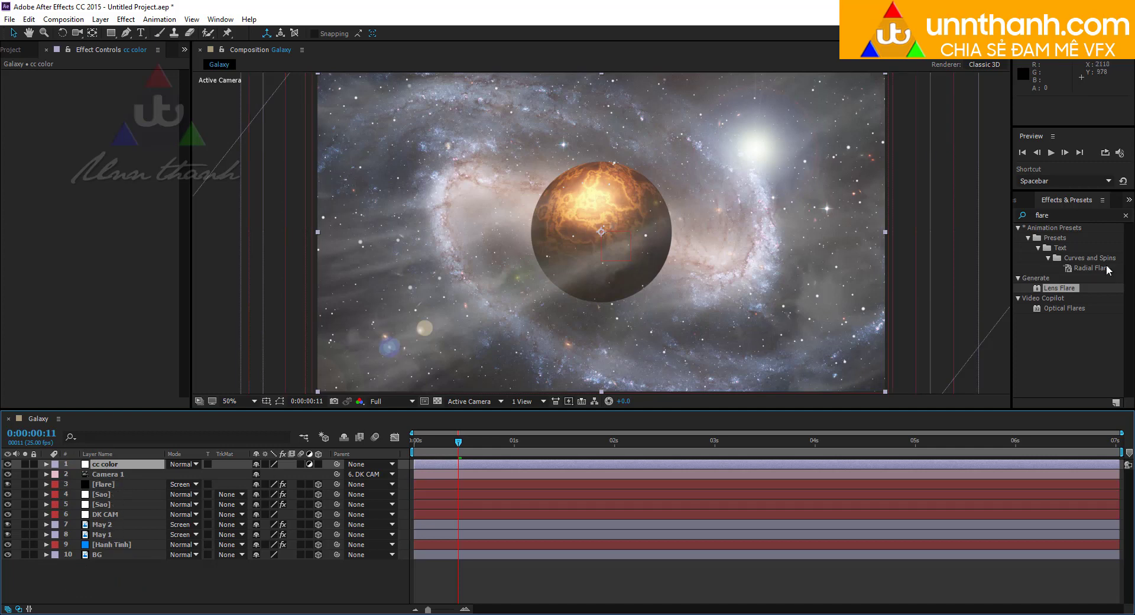
Find the Tint effect, apply it to the cc color layer and set Amount to Tint to 22%
click(1055, 217)
text(ti)
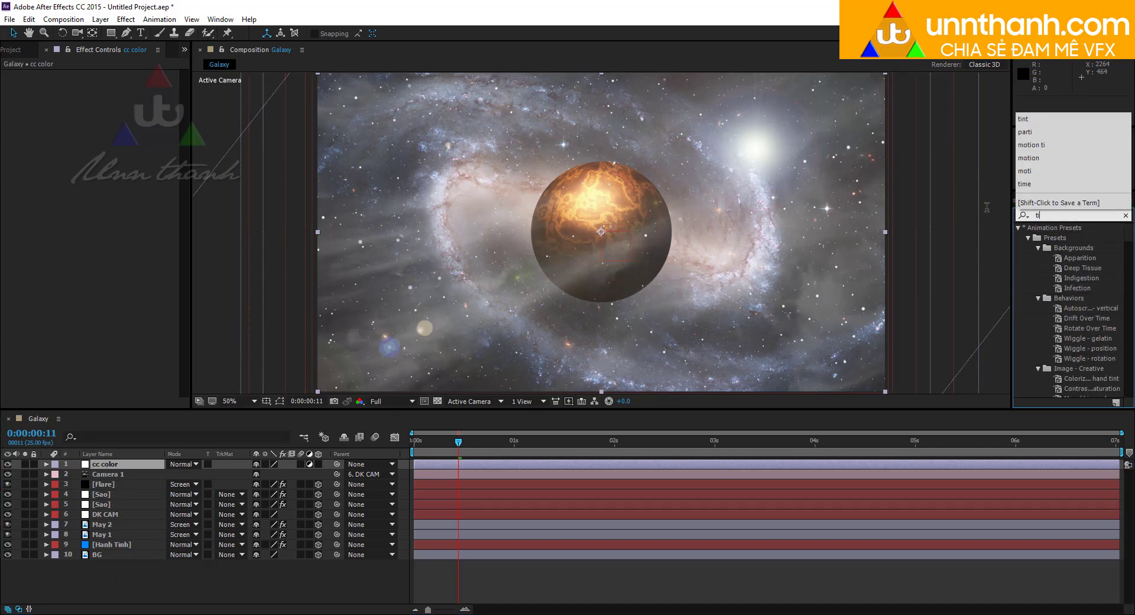
text(nt)
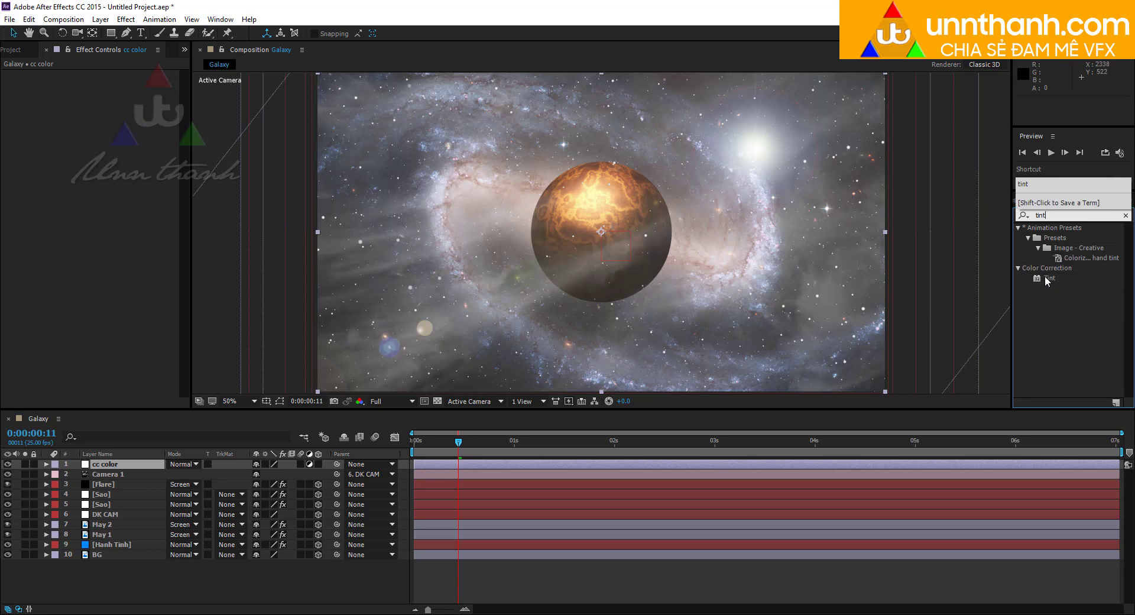
drag(1046, 279, 107, 464)
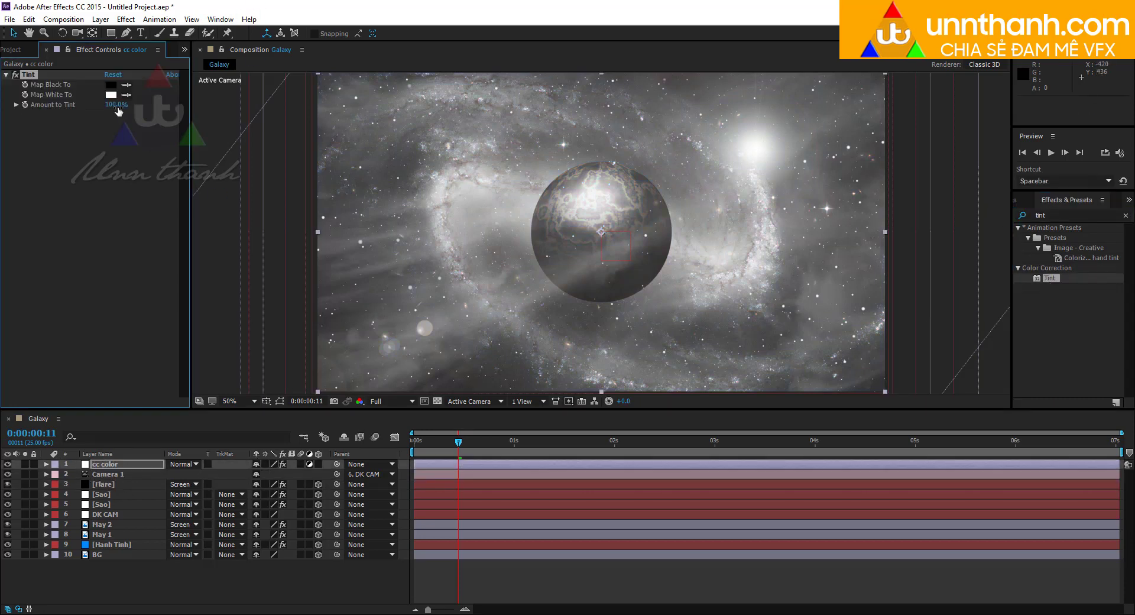
drag(118, 112, 70, 104)
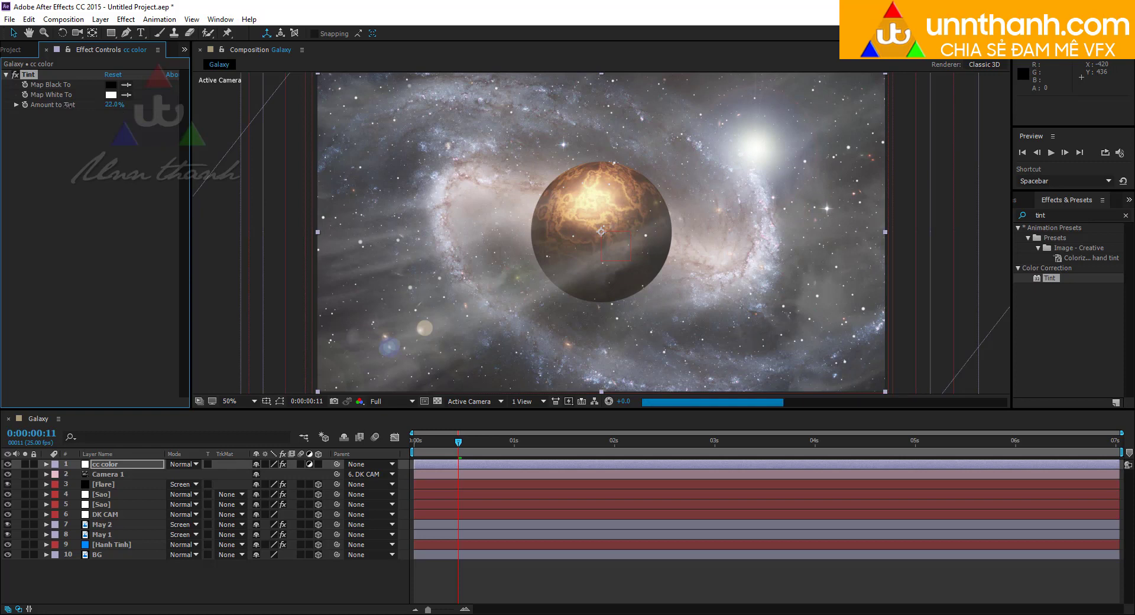
Add Curves after Tint on cc color and shape the RGB curve into a slight S for more contrast
click(1064, 214)
text(cur)
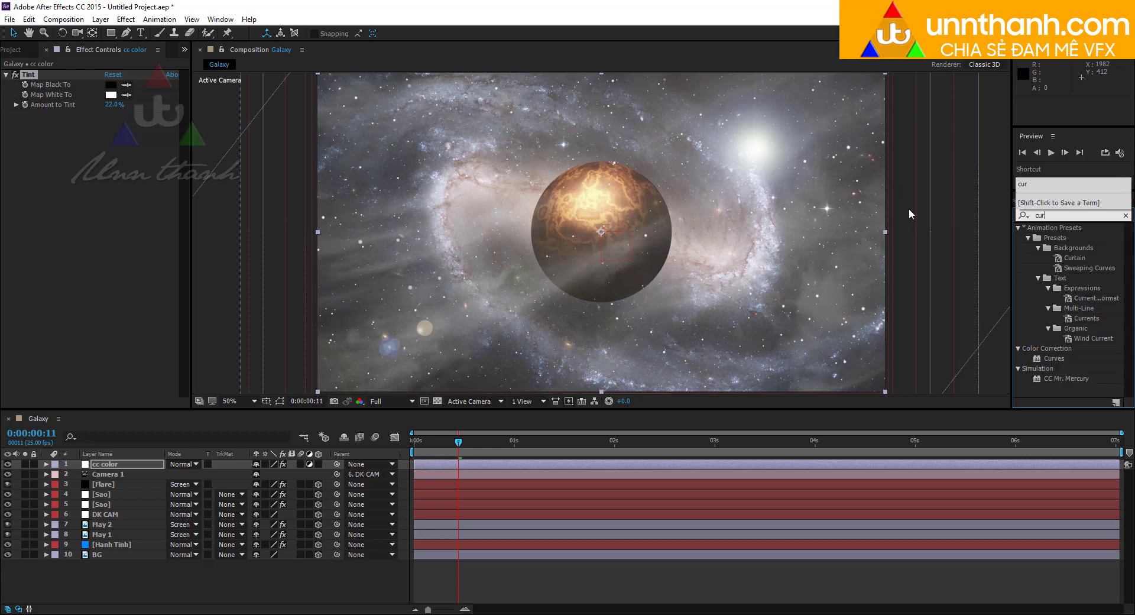
drag(1054, 359, 139, 296)
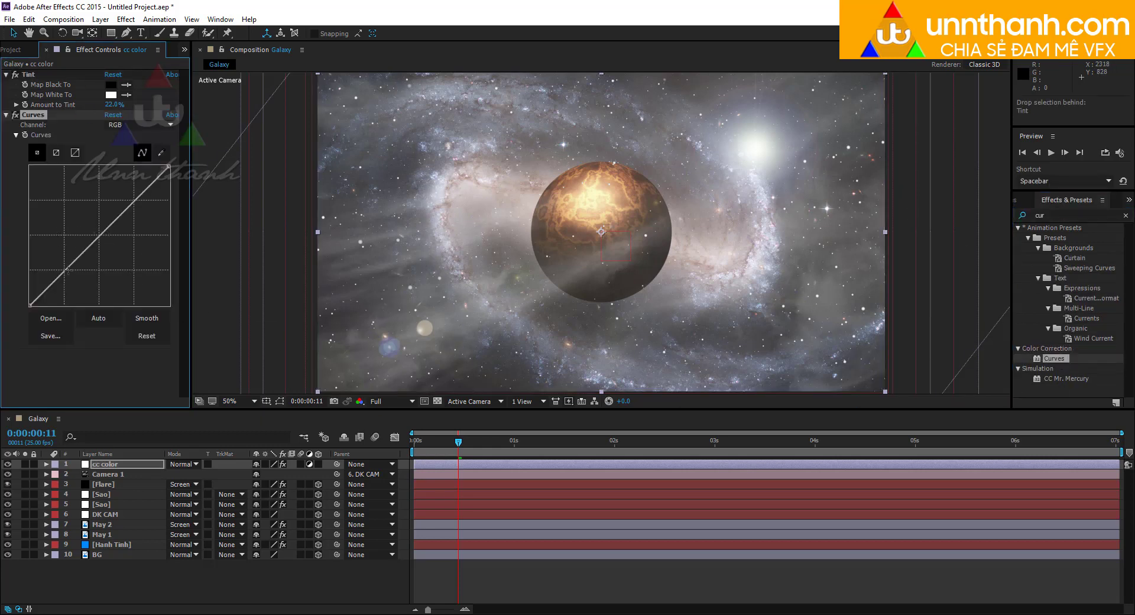
drag(67, 270, 68, 273)
drag(136, 198, 134, 198)
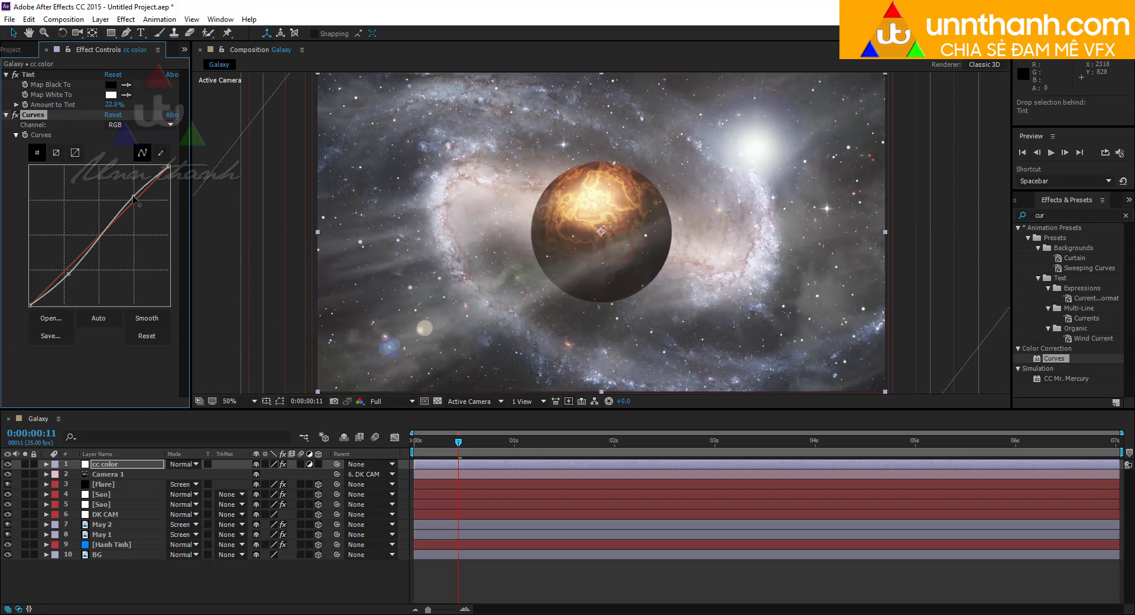
In the Blue channel of Curves, raise the shadow end and pull the highlight end inward to brighten the blues
click(136, 125)
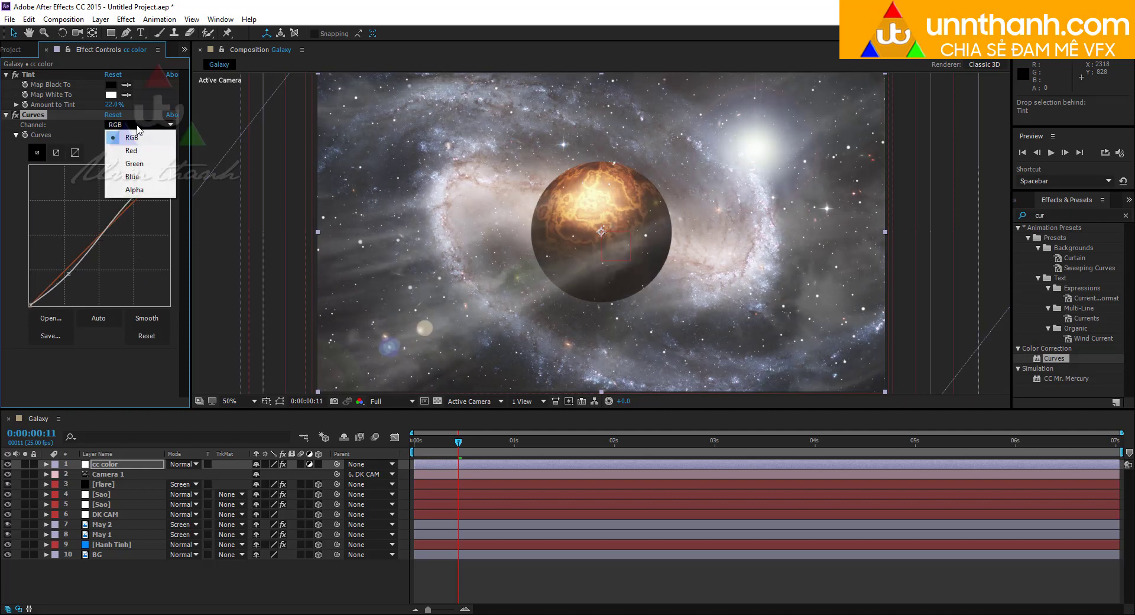
click(135, 177)
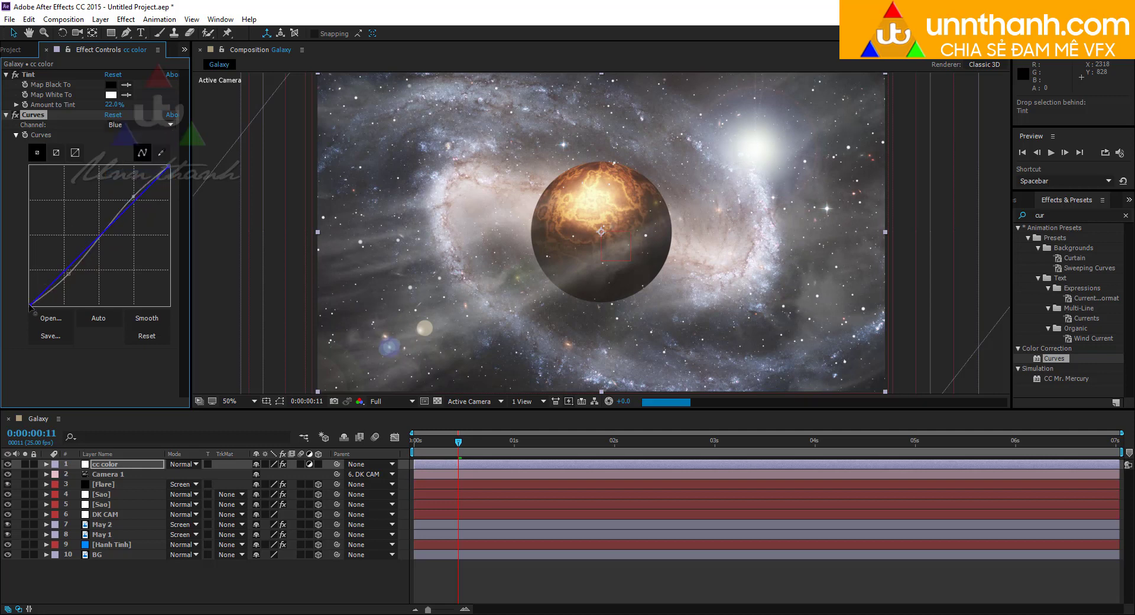
drag(31, 304, 27, 291)
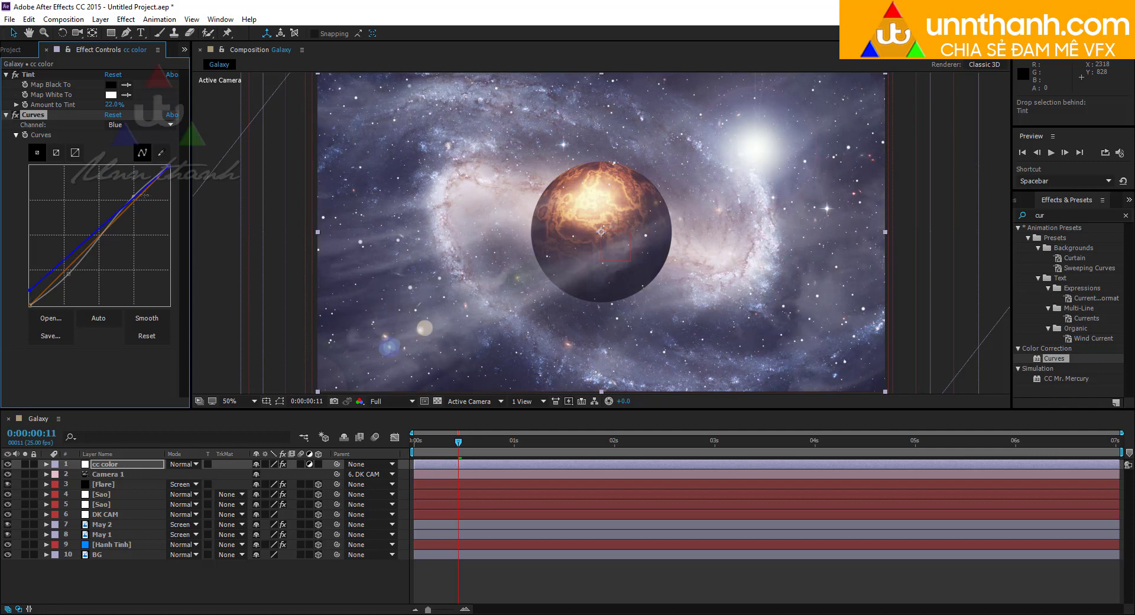
drag(168, 167, 149, 161)
Lower the midtones of the Red channel slightly in Curves
click(145, 122)
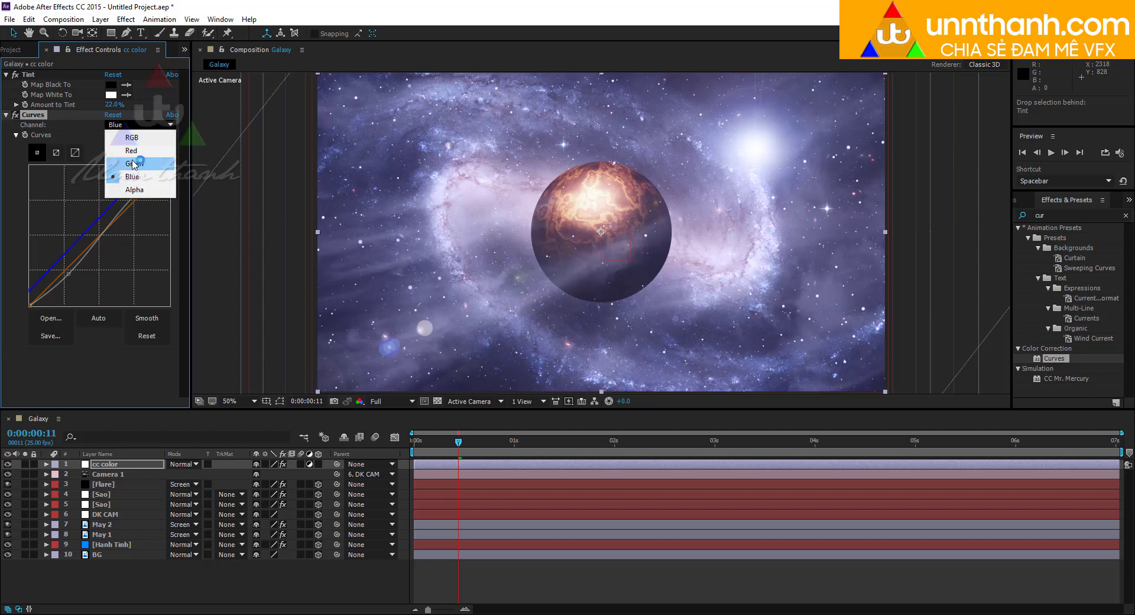
click(132, 152)
drag(94, 238, 103, 244)
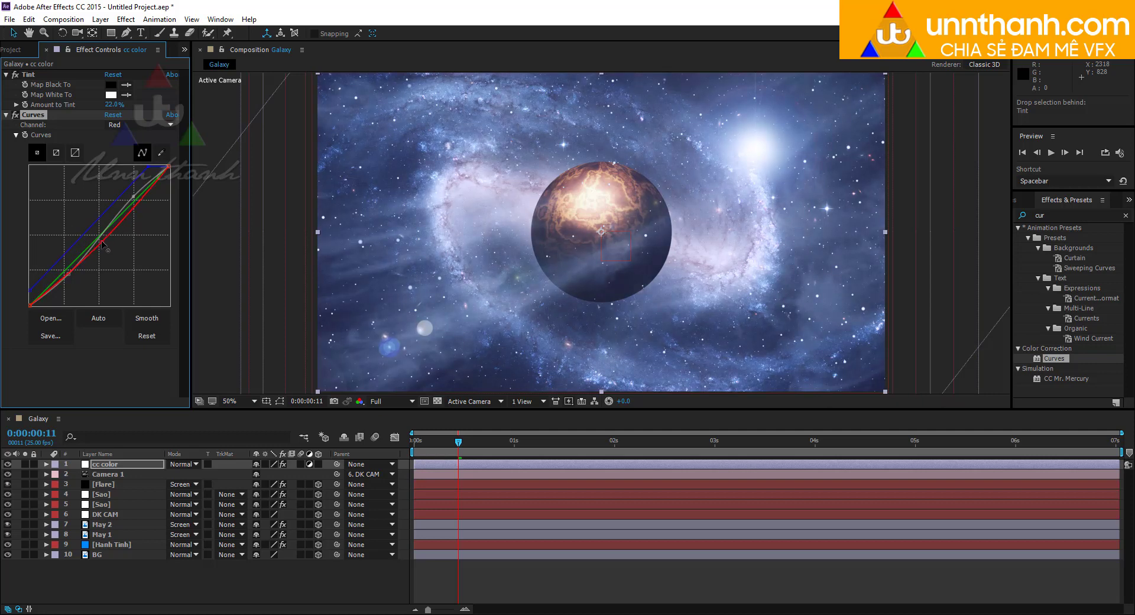
Lift the shadow end of the Green curve slightly and raise the Blue curve's shadow end further
click(142, 124)
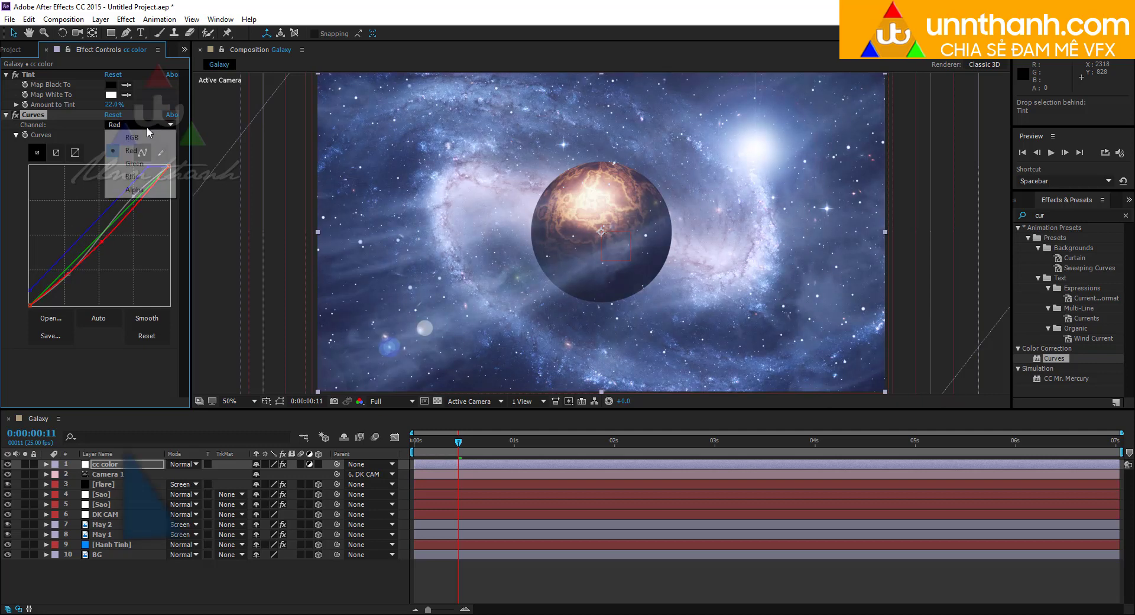
click(127, 163)
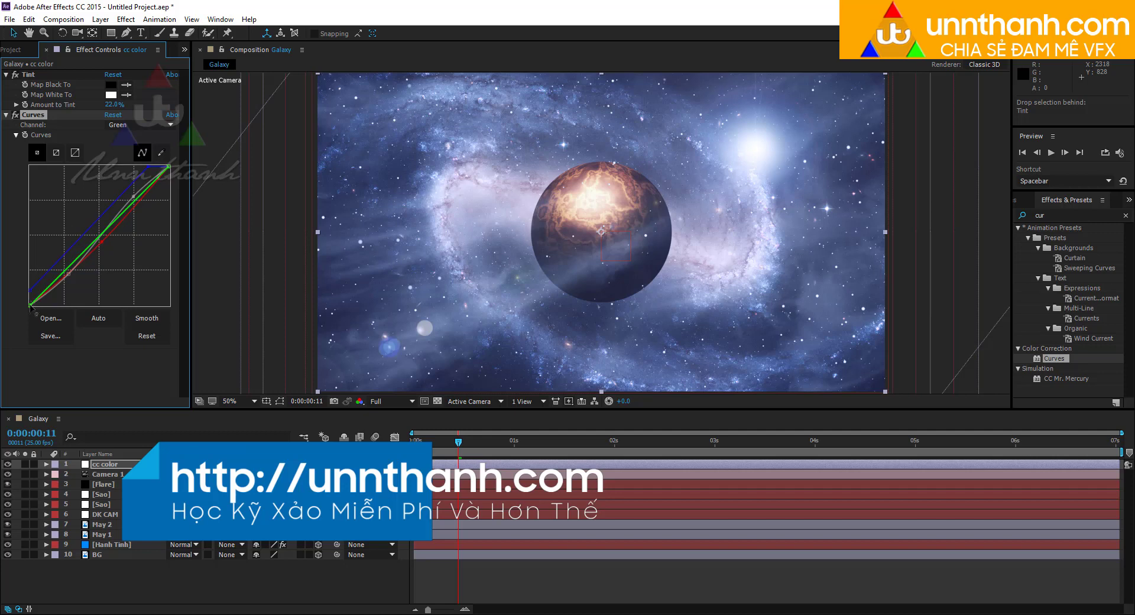
drag(31, 307, 22, 280)
key(Down)
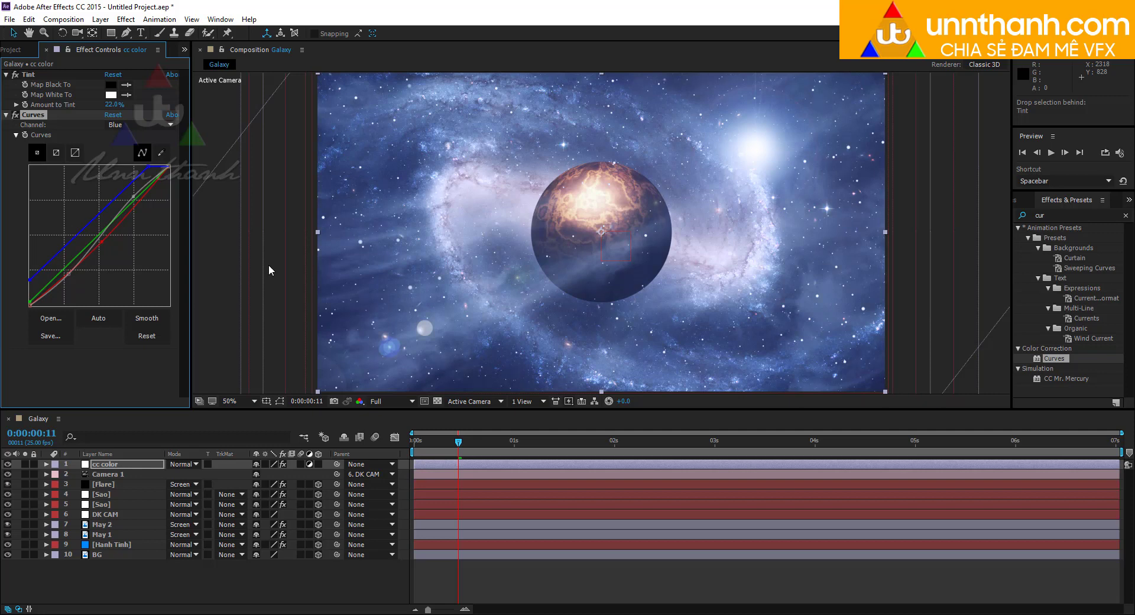
Add the Noise effect below Curves on cc color, set Amount of Noise to 10% and check the enlarged composition view
double_click(1059, 214)
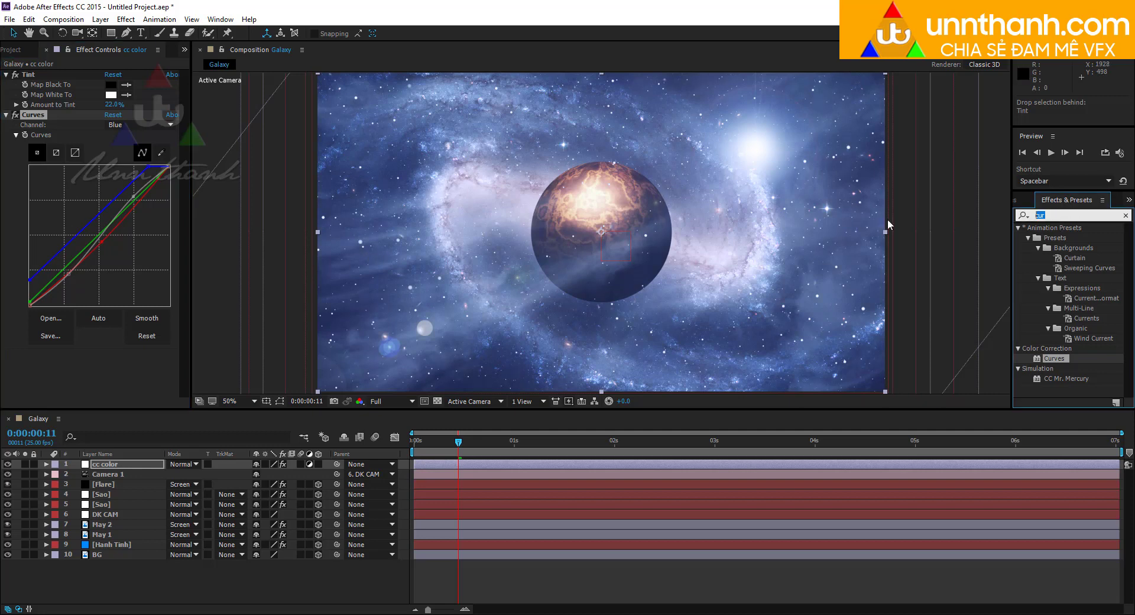
text(noise)
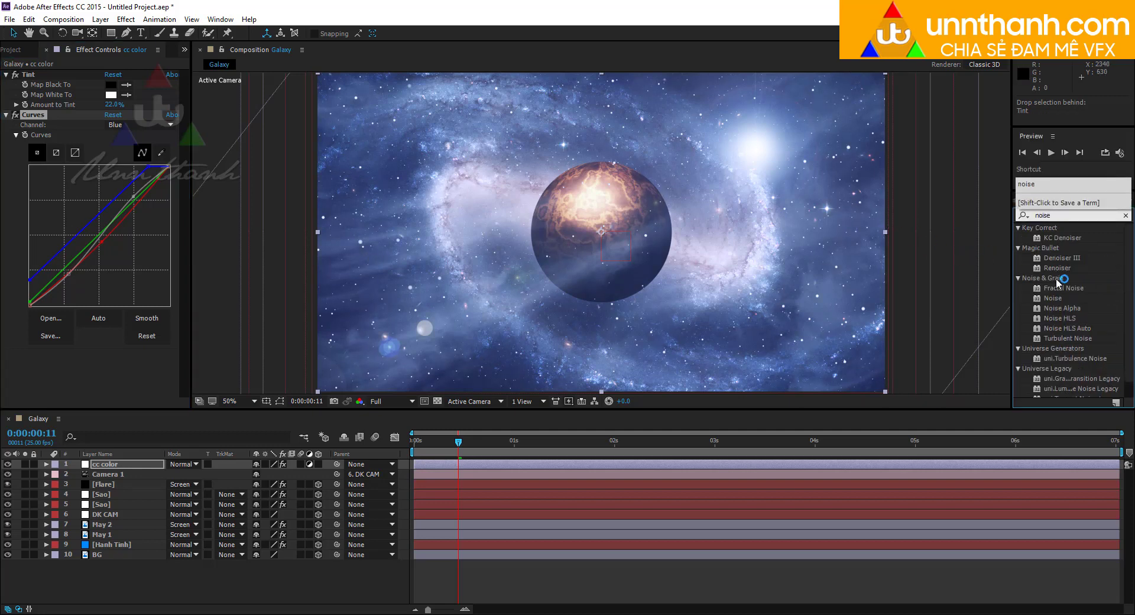
drag(1052, 298, 103, 361)
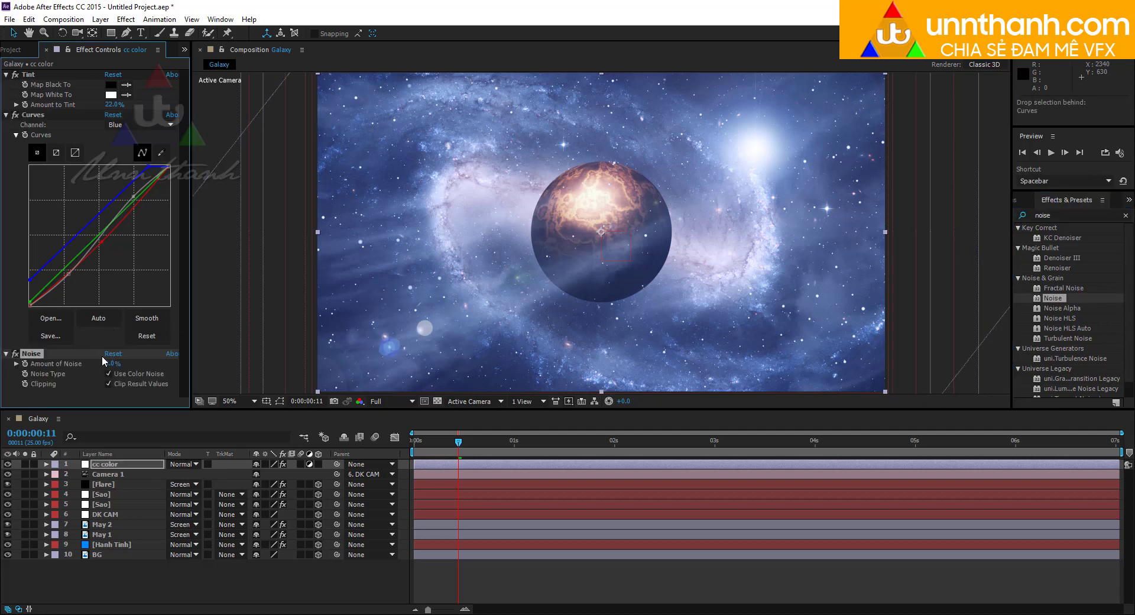
click(112, 364)
key(Return)
key(grave)
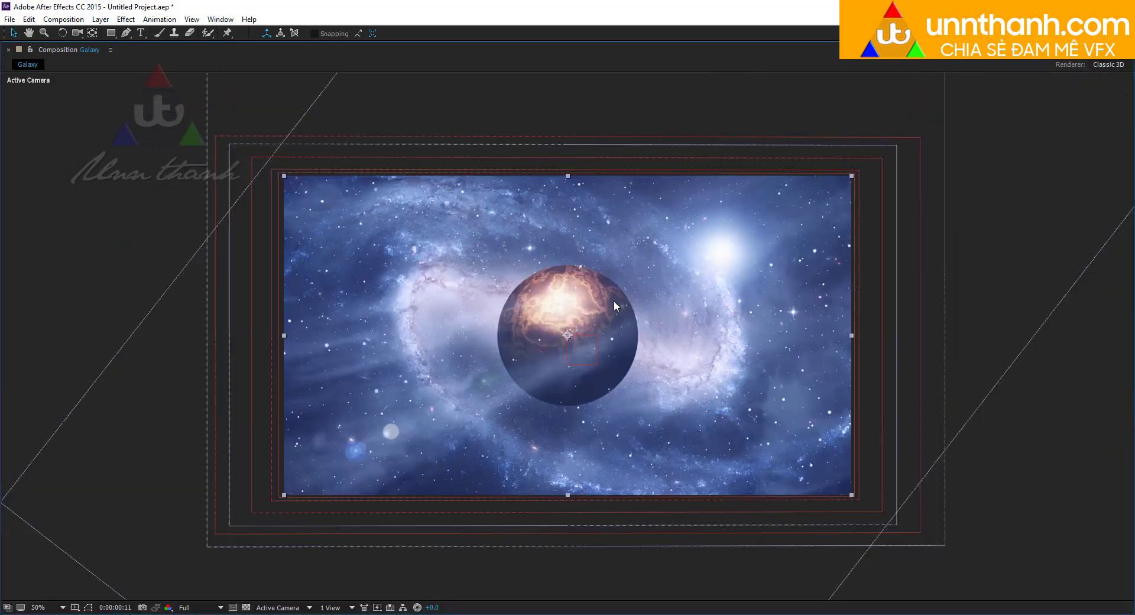
key(grave)
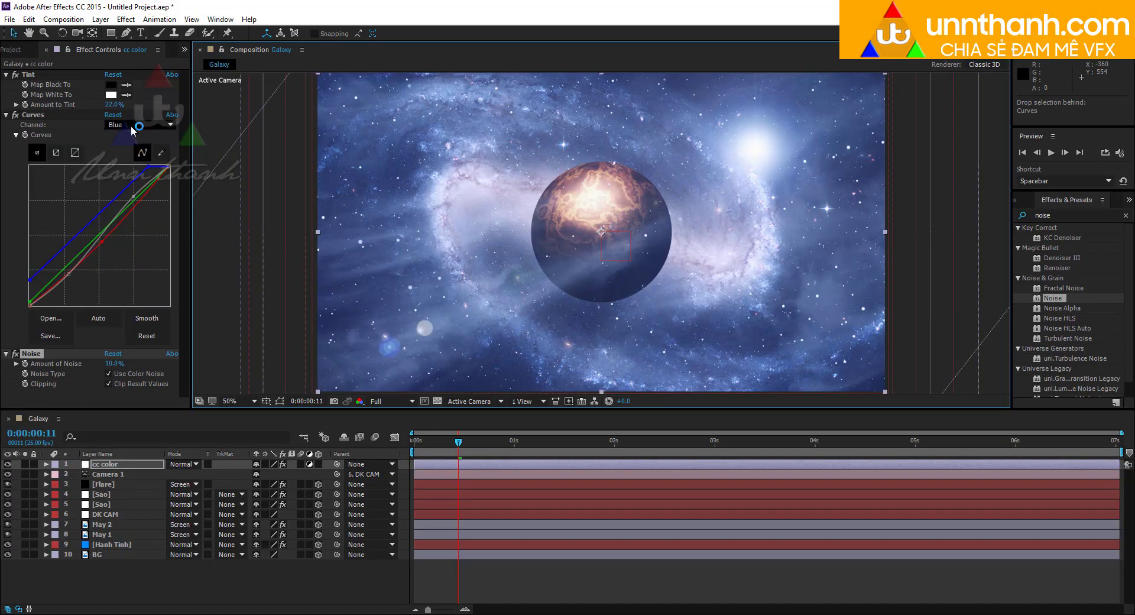
Raise the midtones of the Green curve slightly on cc color and preview the animation in the enlarged composition view
click(93, 240)
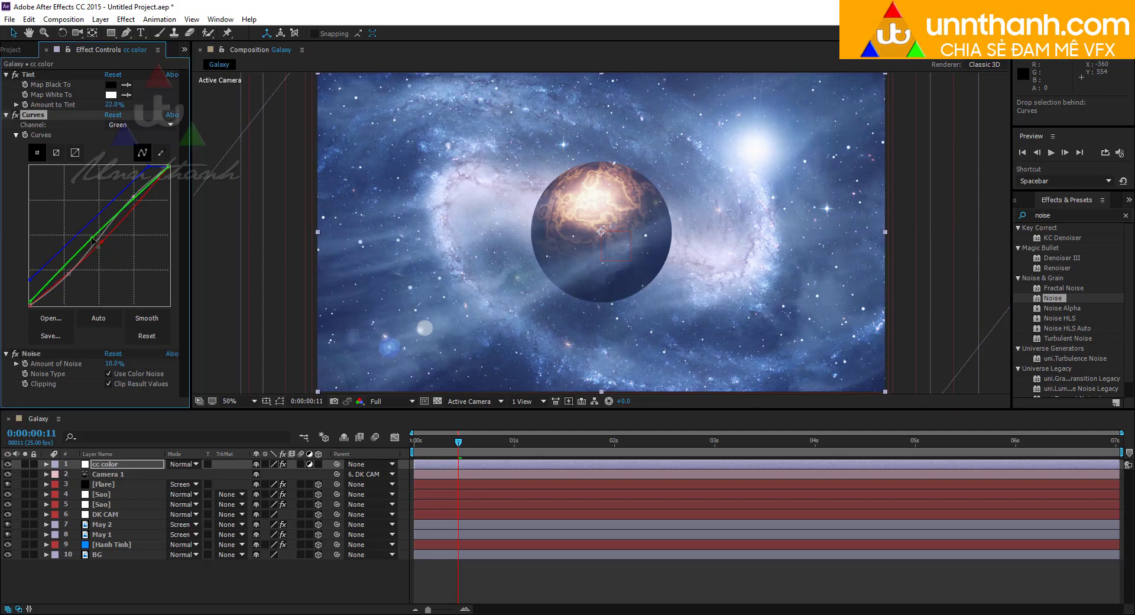
drag(93, 240, 92, 237)
key(grave)
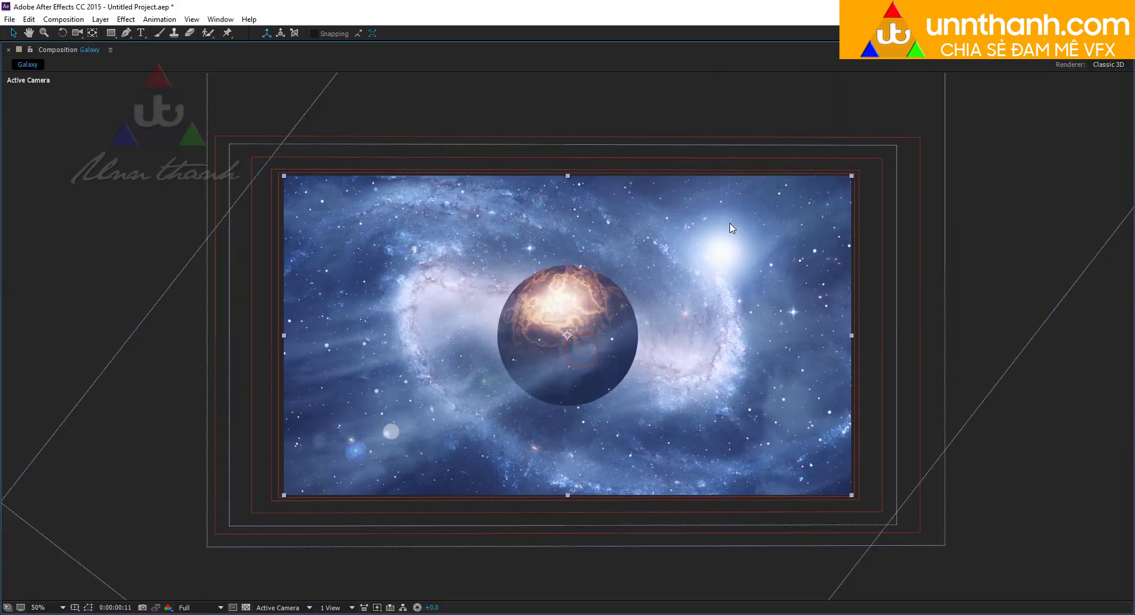
key(shift+slash)
key(space)
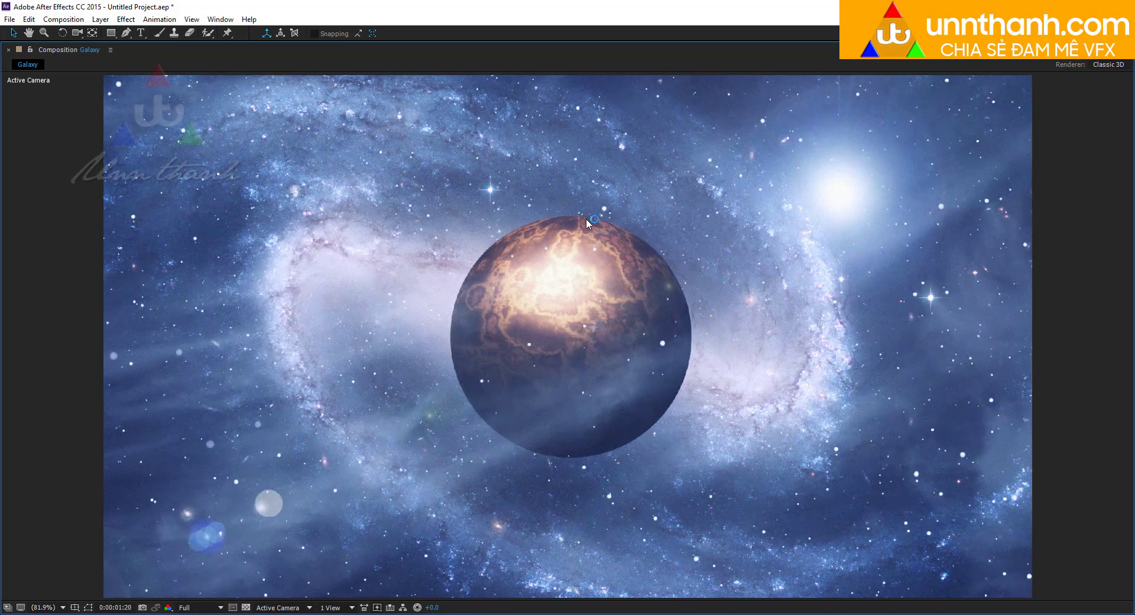
key(grave)
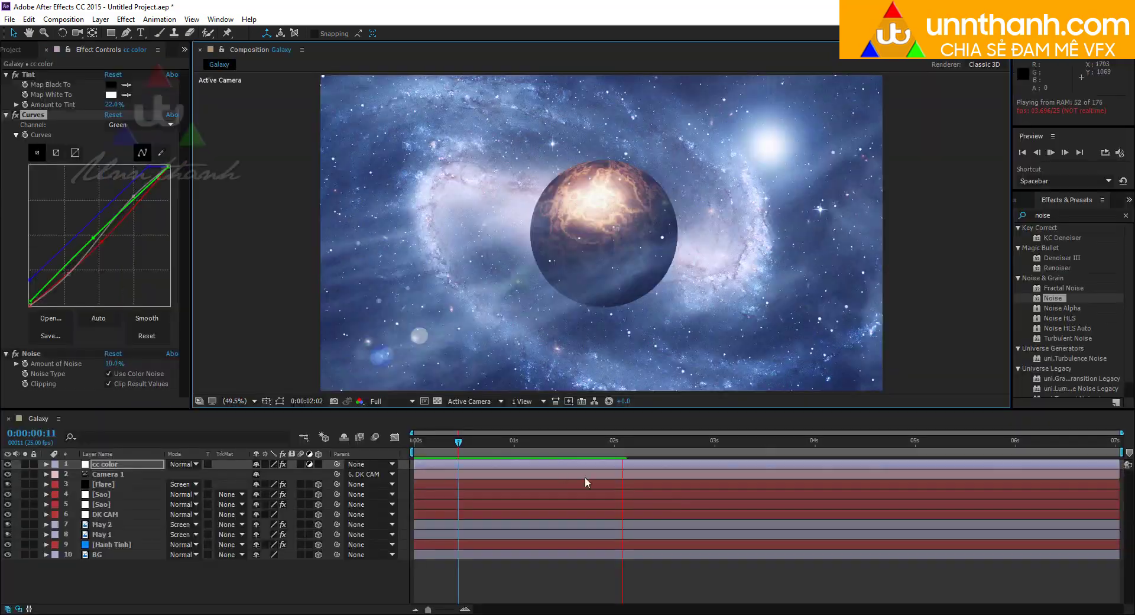
key(space)
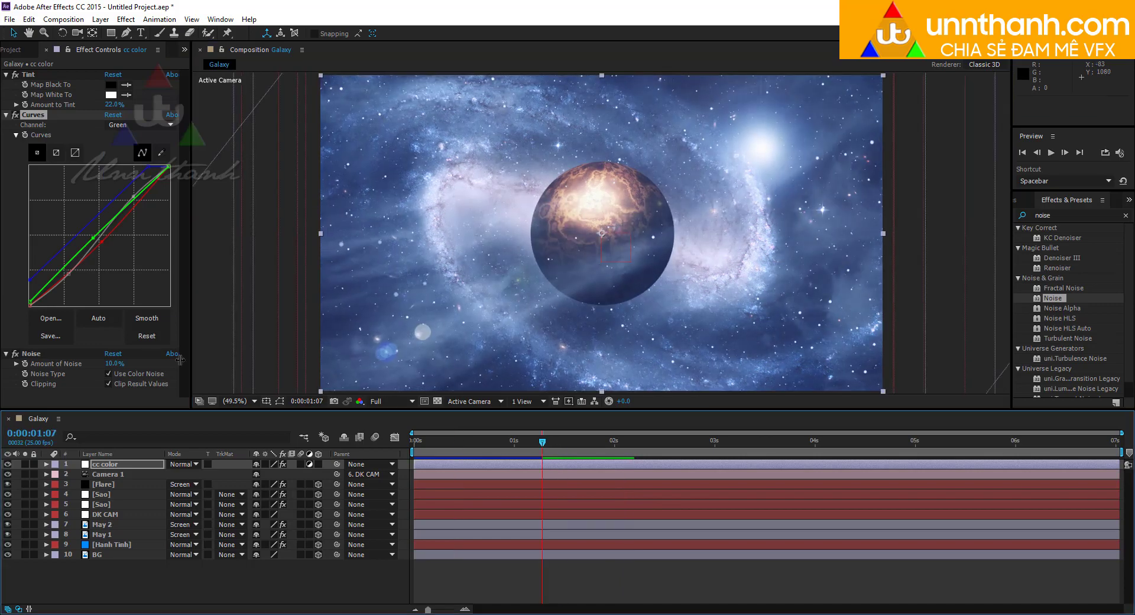
Collapse the open effect settings on cc color and Hanh Tinh, and add the Stylize Glow effect below Curves on Hanh Tinh
click(7, 116)
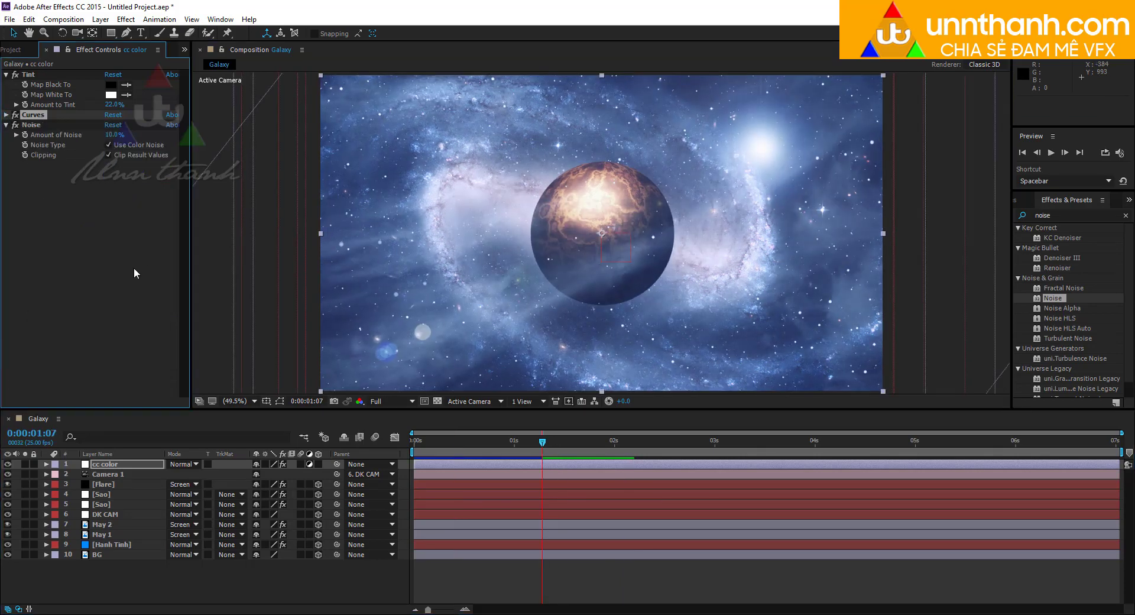
click(111, 544)
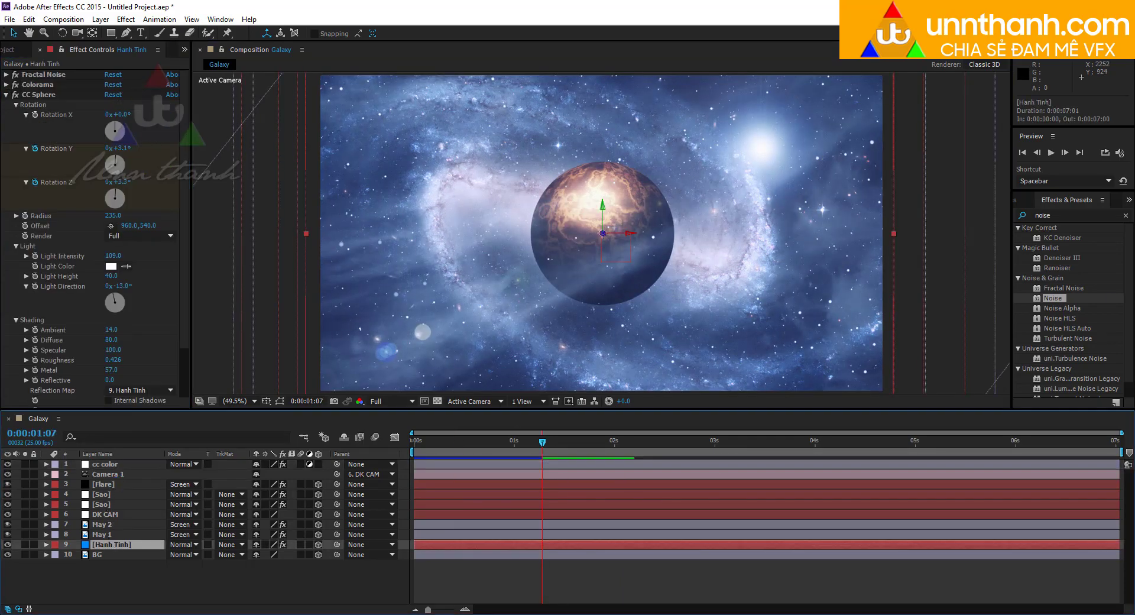
click(6, 94)
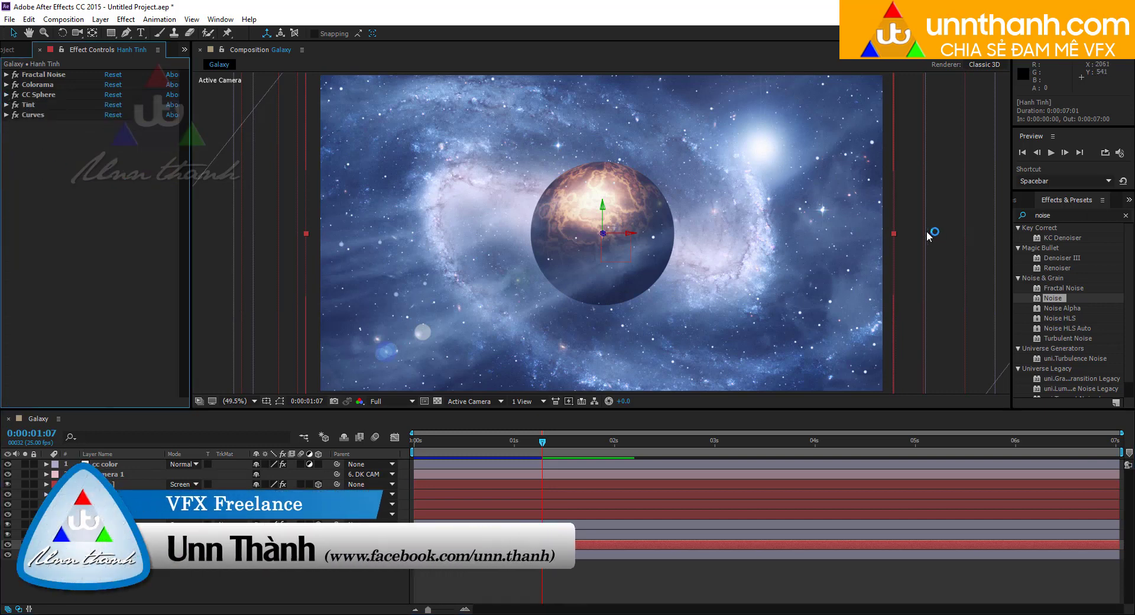
click(1018, 209)
text(glow)
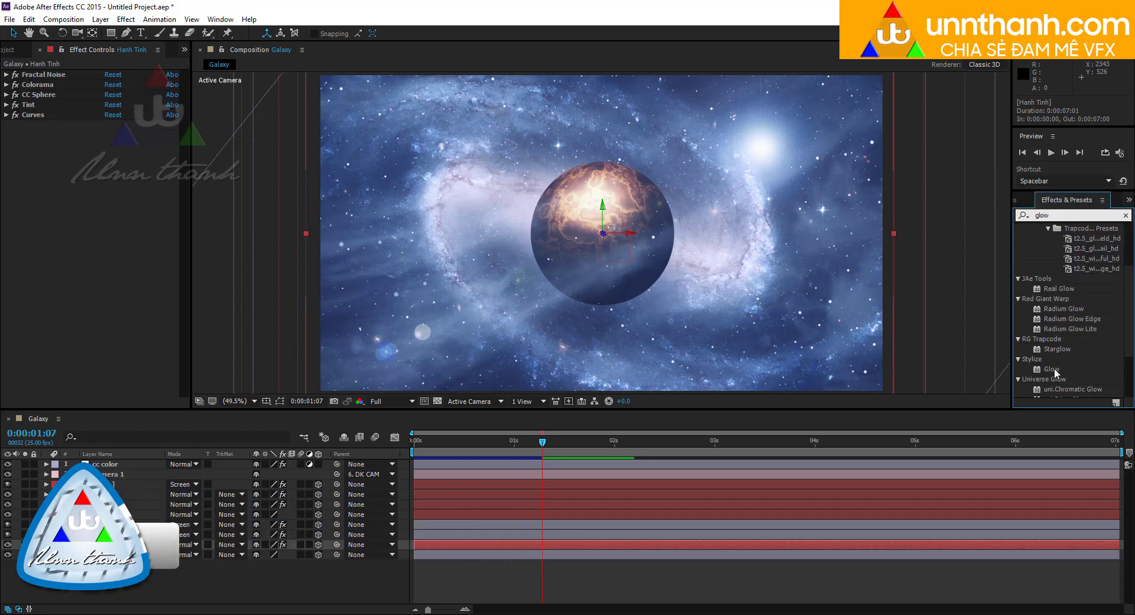
drag(1055, 368, 89, 121)
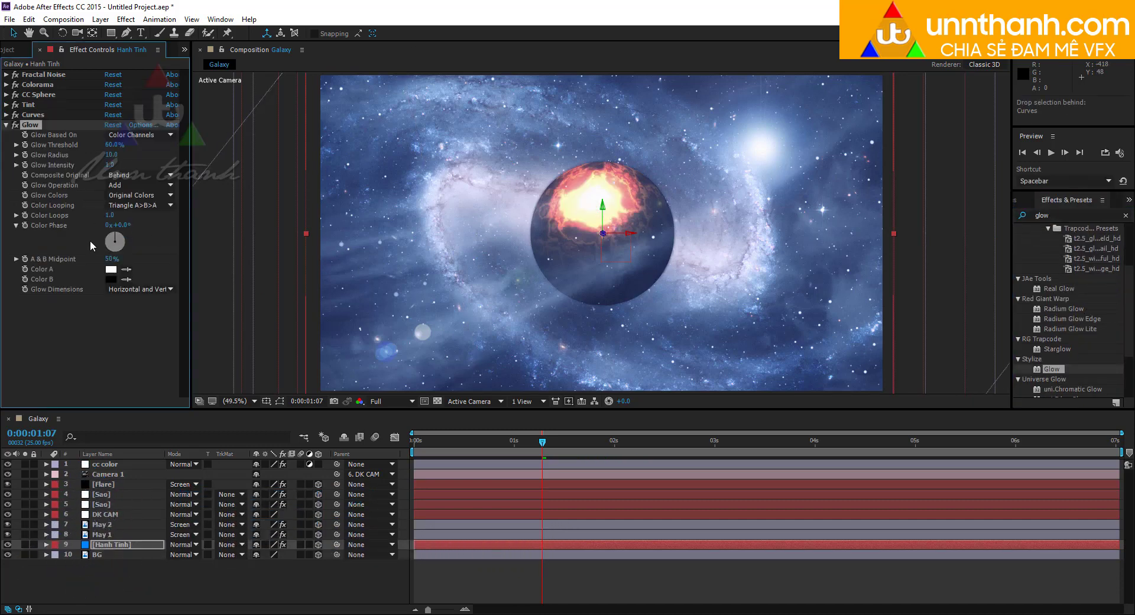
Base the planet's Glow on Alpha Channel, set Glow Threshold to 39.6%, widen the Glow Radius and reduce the Glow Intensity
click(133, 134)
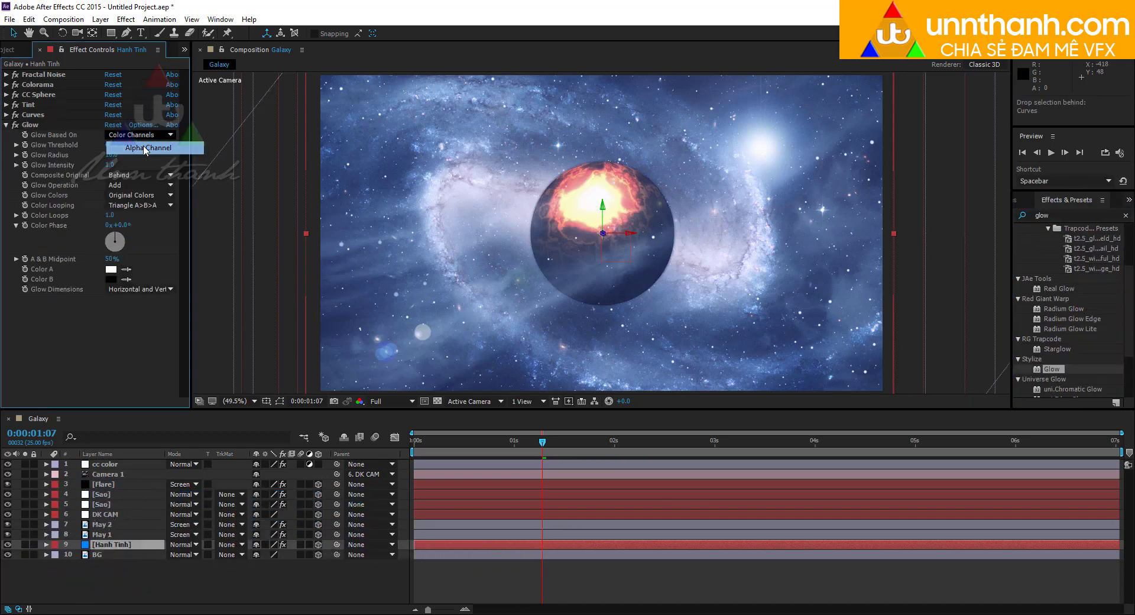
click(146, 149)
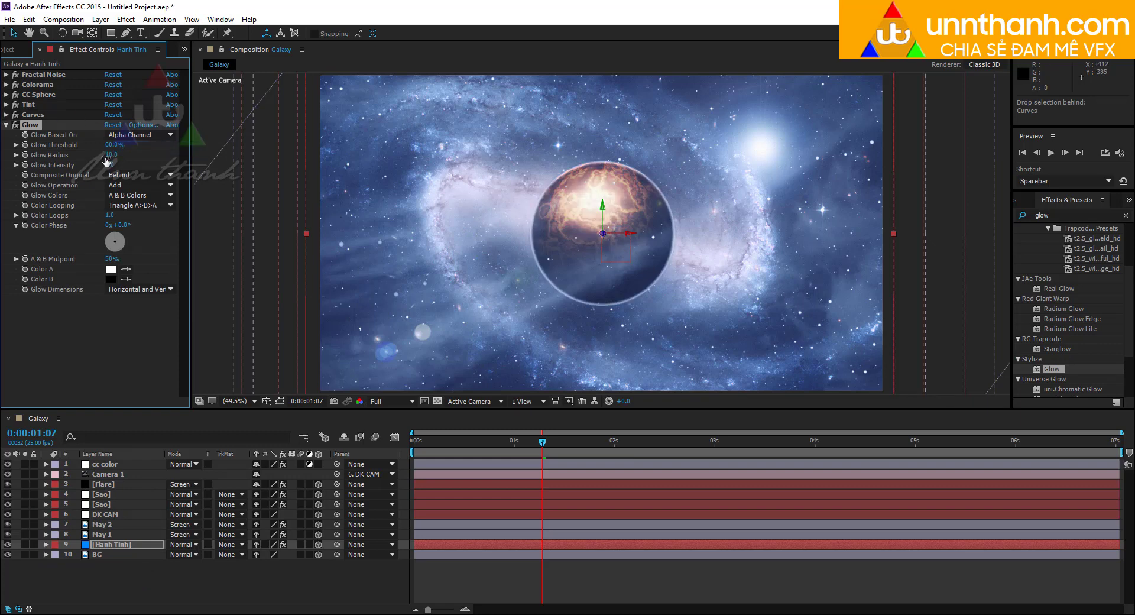
drag(111, 154, 81, 145)
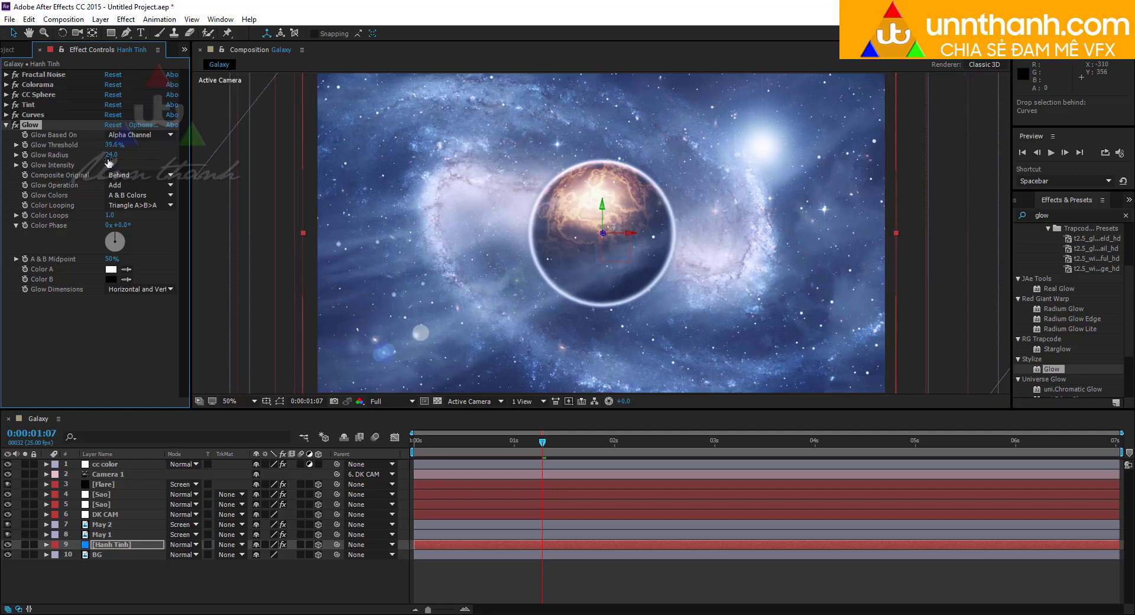
drag(110, 155, 128, 153)
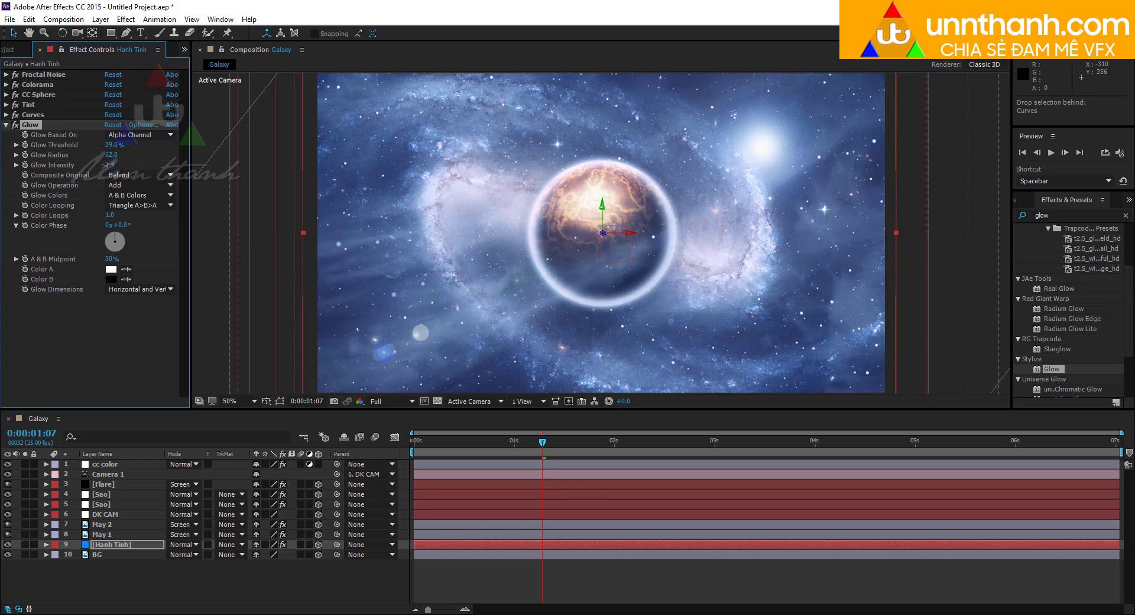
drag(106, 165, 78, 164)
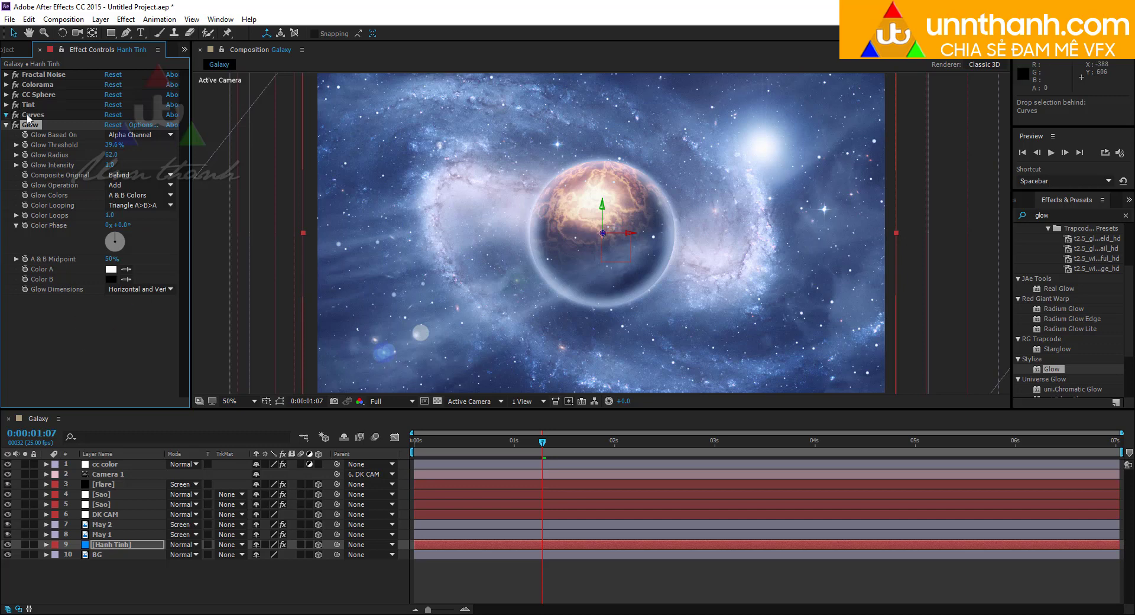
In the planet's CC Sphere effect, set Light Intensity to 120, Light Height to 47 and Ambient to 37
click(10, 95)
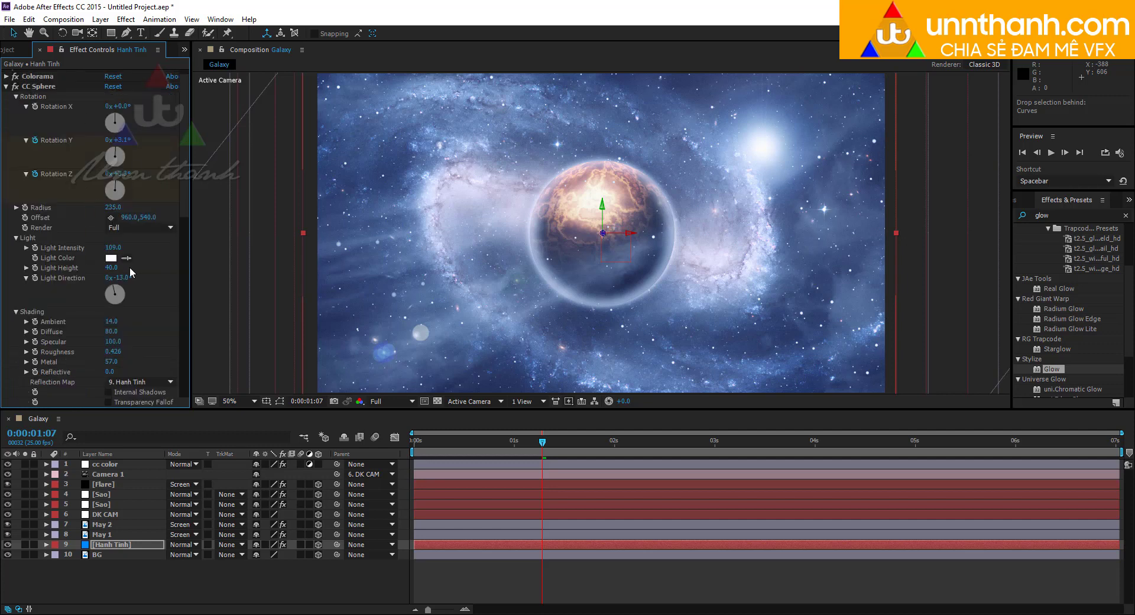
drag(110, 251, 116, 251)
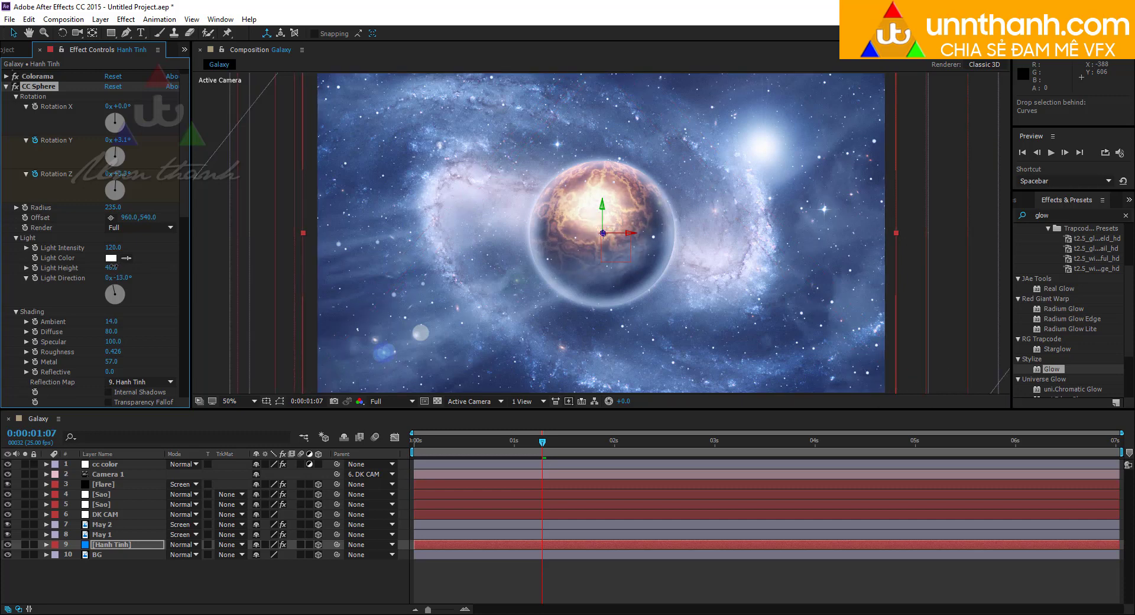
drag(113, 267, 113, 267)
scroll(562, 168, down, 2)
key(grave)
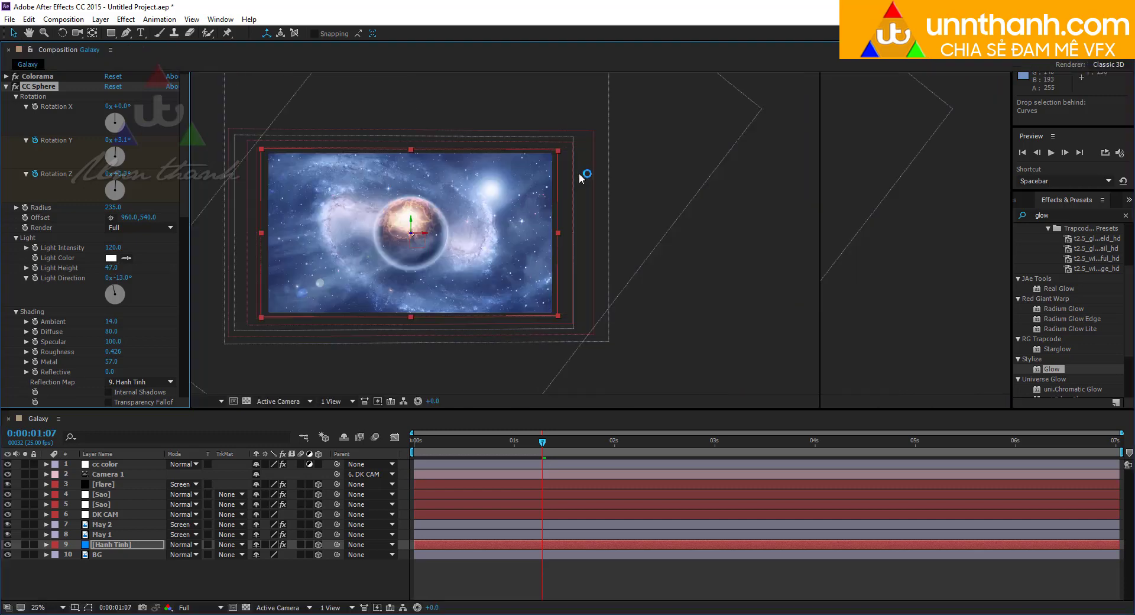
key(grave)
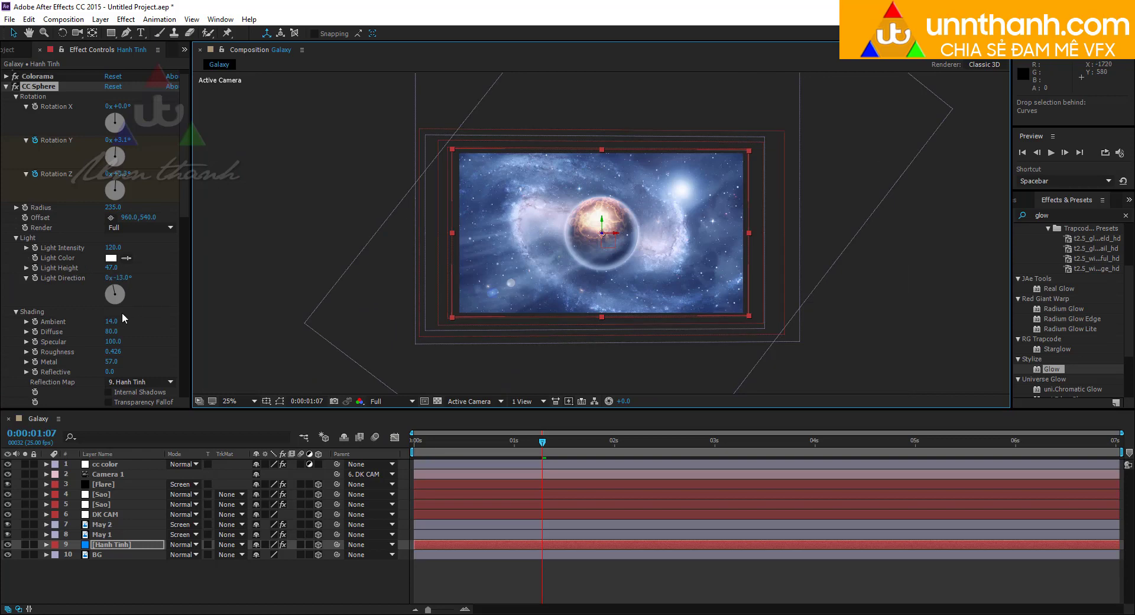
drag(111, 321, 120, 321)
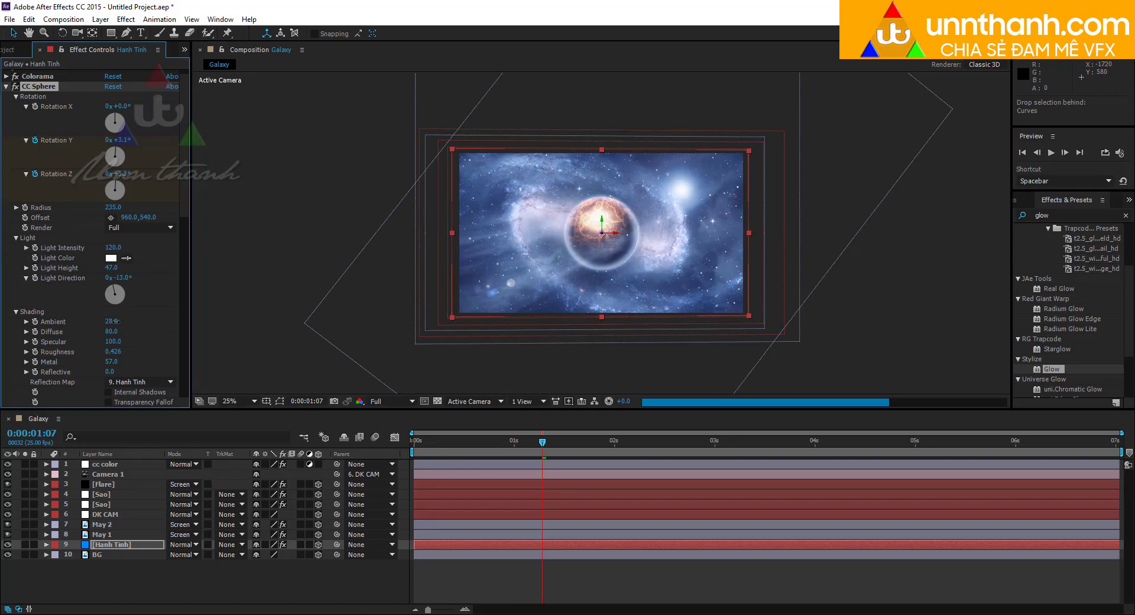
Deselect all layers and preview the Galaxy composition from its first frame in the enlarged view
key(grave)
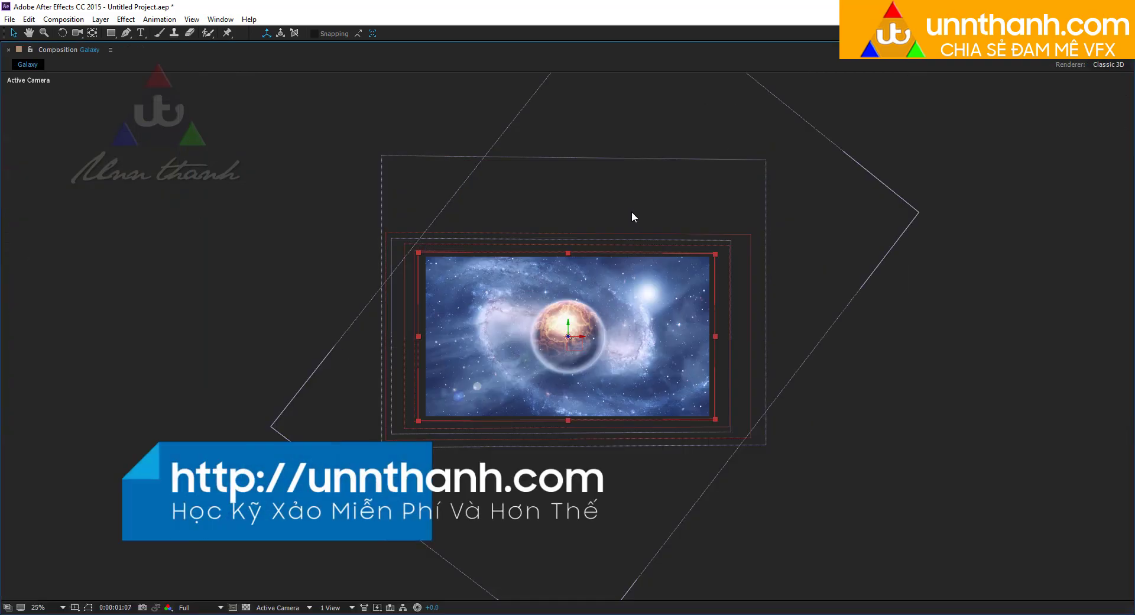
key(shift+slash)
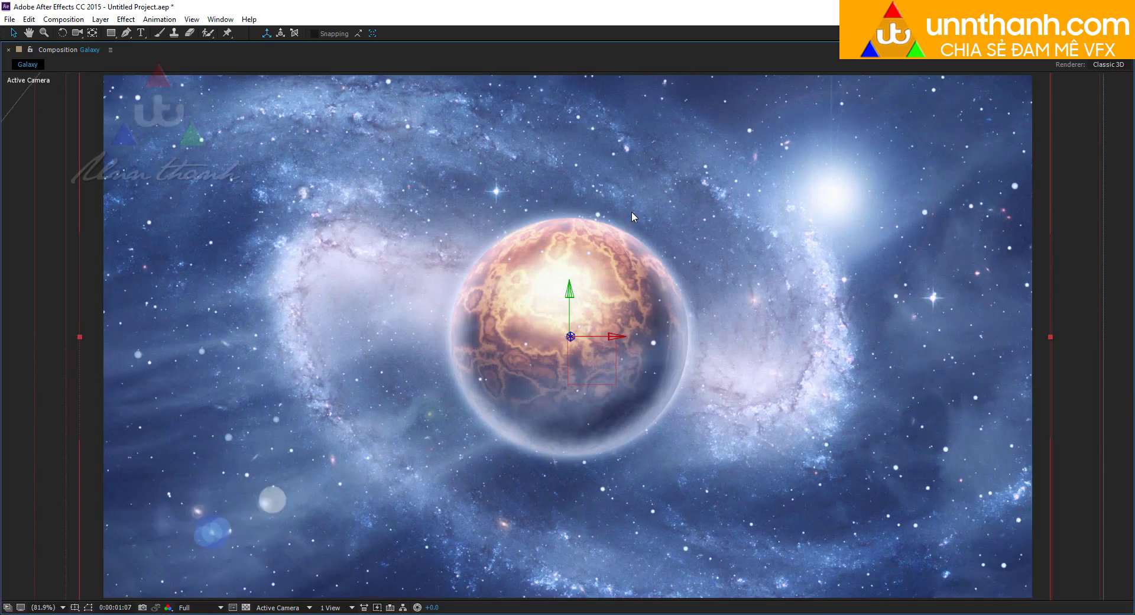
key(ctrl+shift+a)
key(Home)
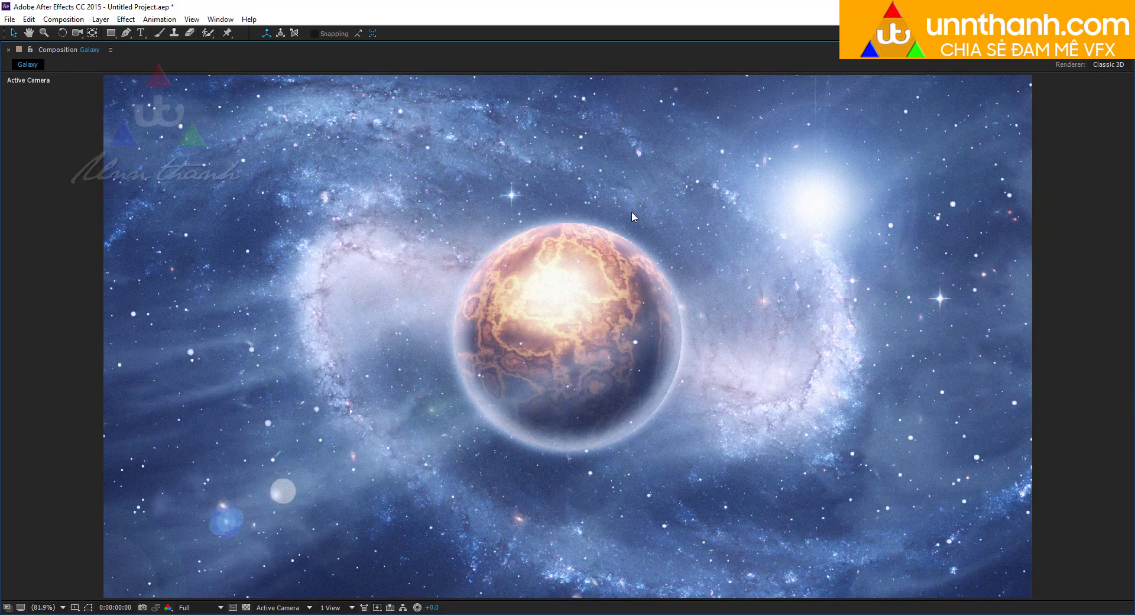
key(space)
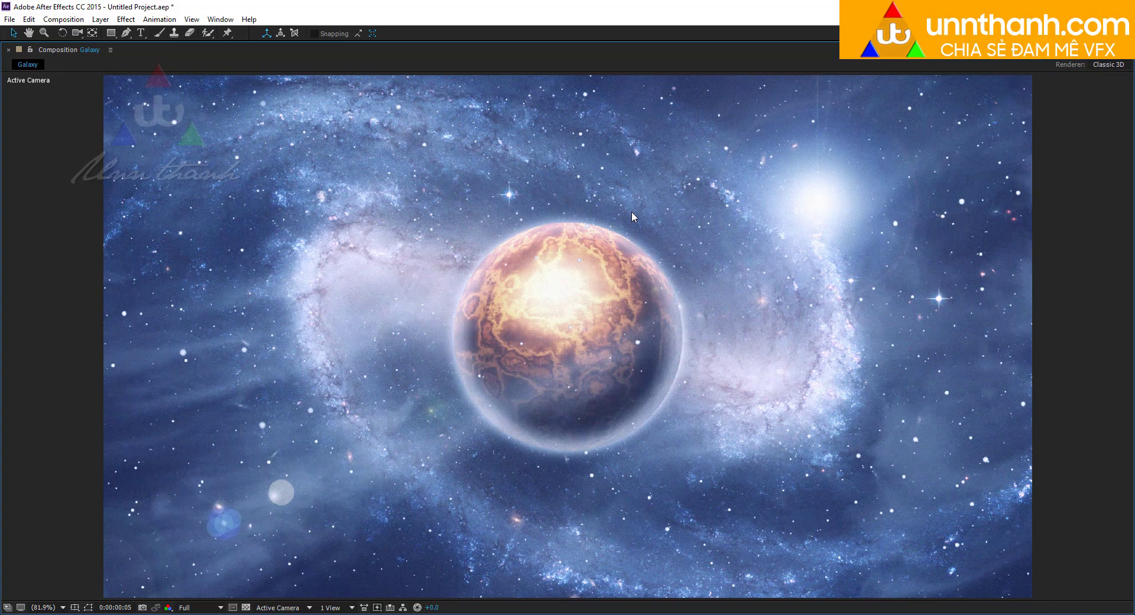
key(grave)
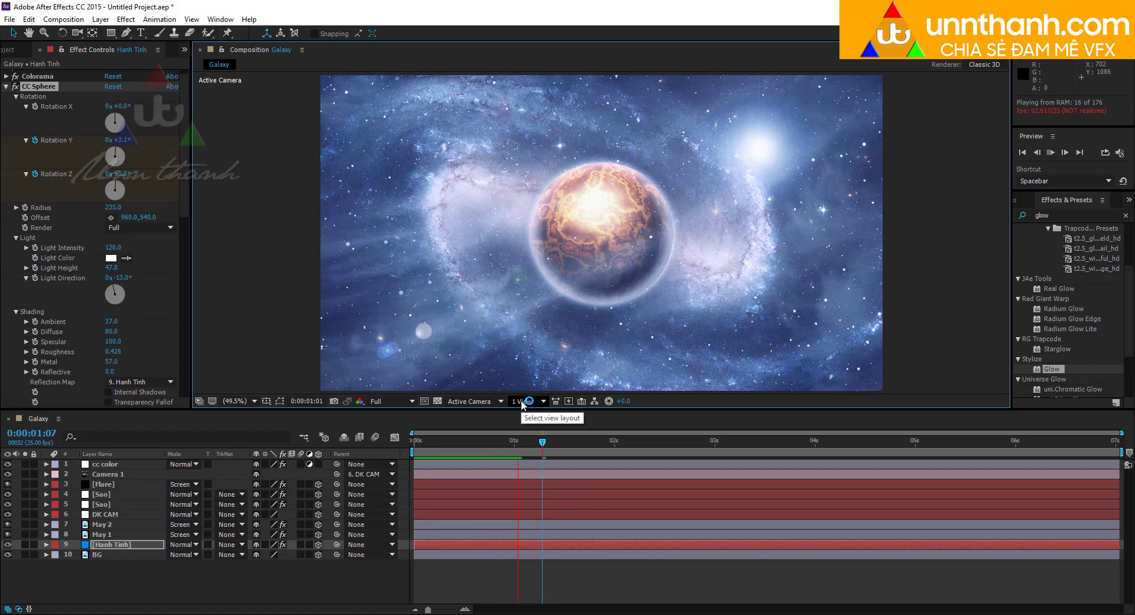
Clear the effects search and look over the effects in the RG Trapcode category
double_click(1058, 215)
key(BackSpace)
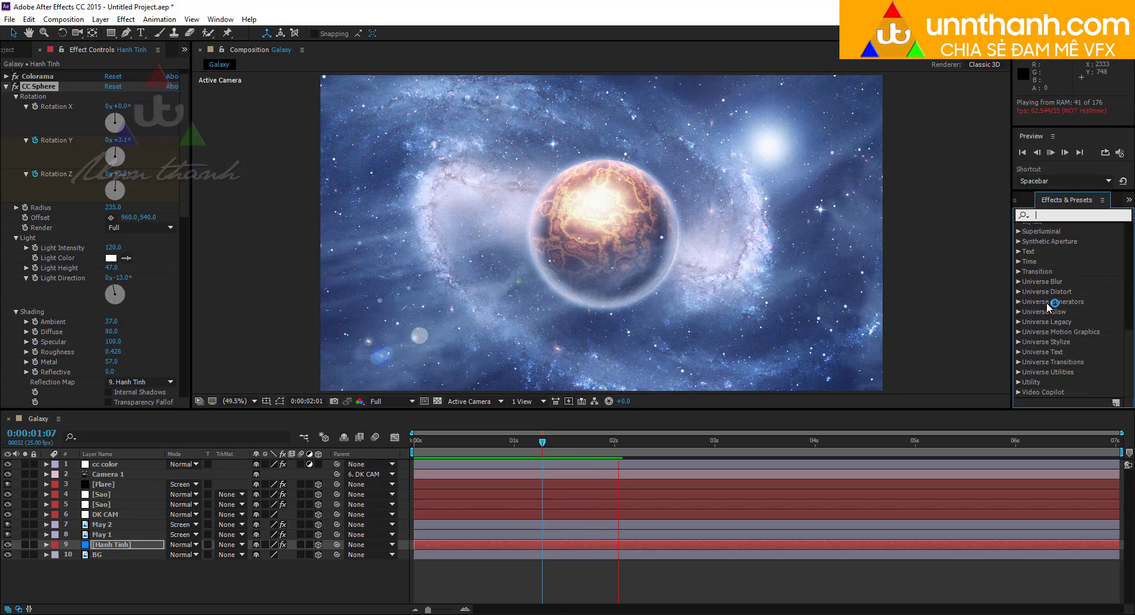
scroll(1052, 305, up, 3)
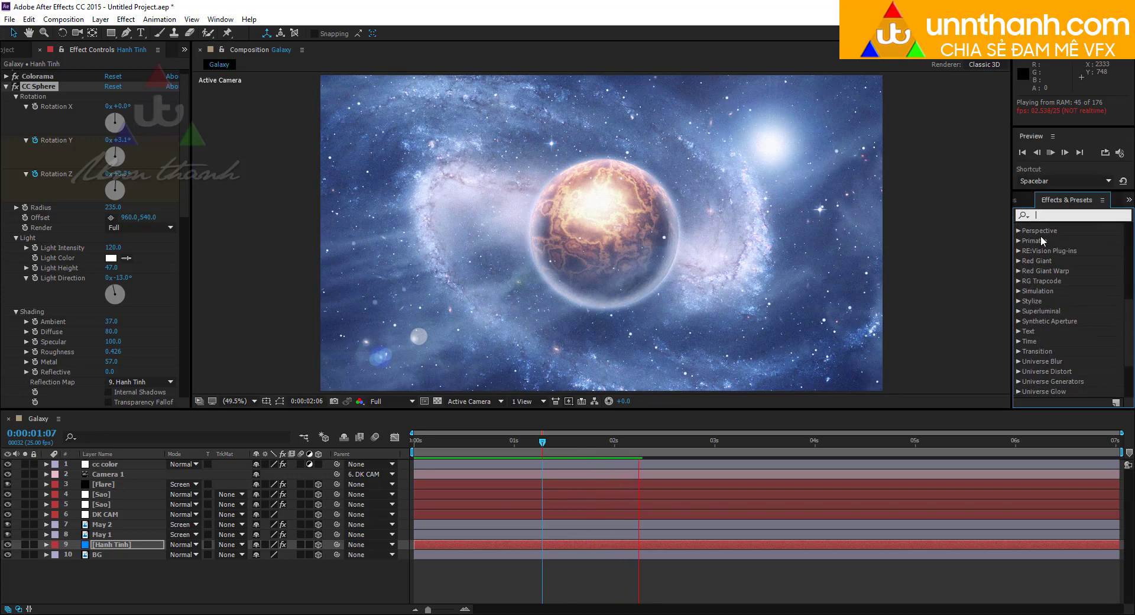
click(1019, 281)
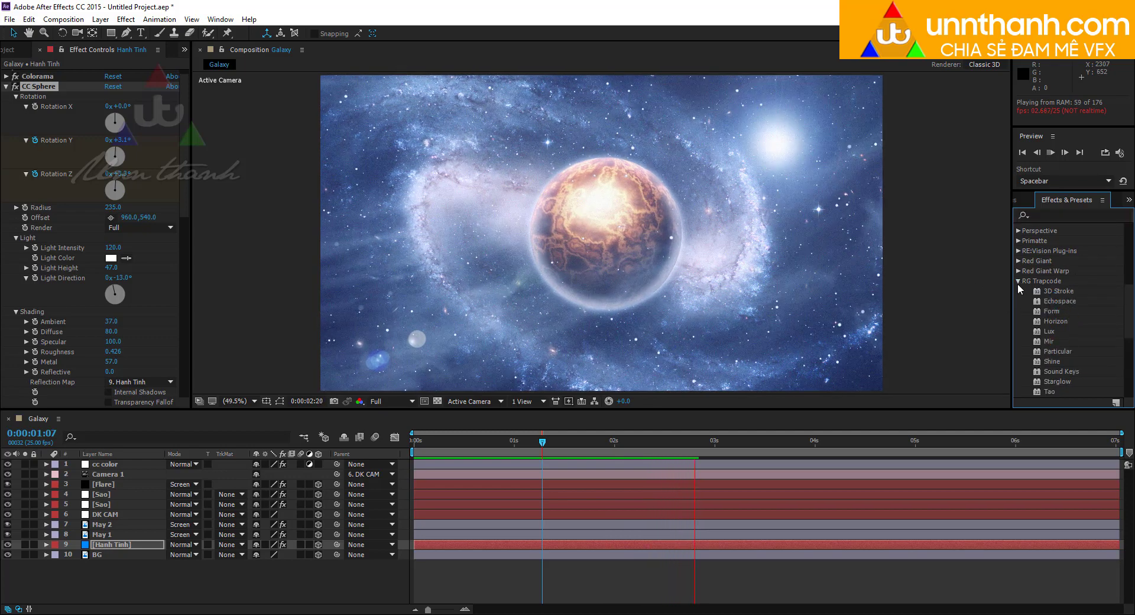
click(1018, 282)
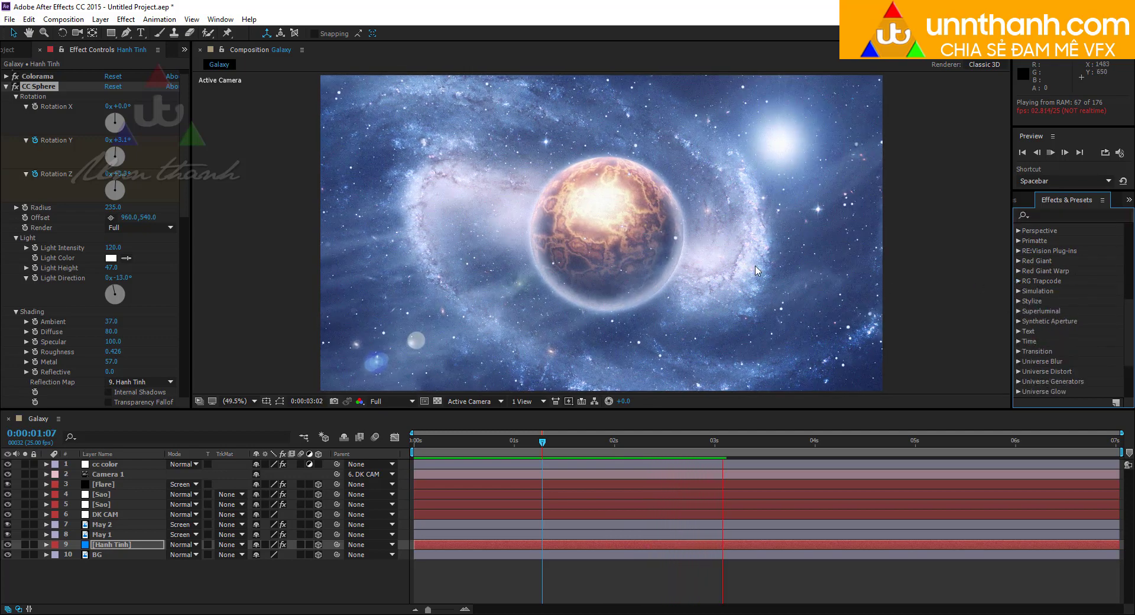
click(1017, 201)
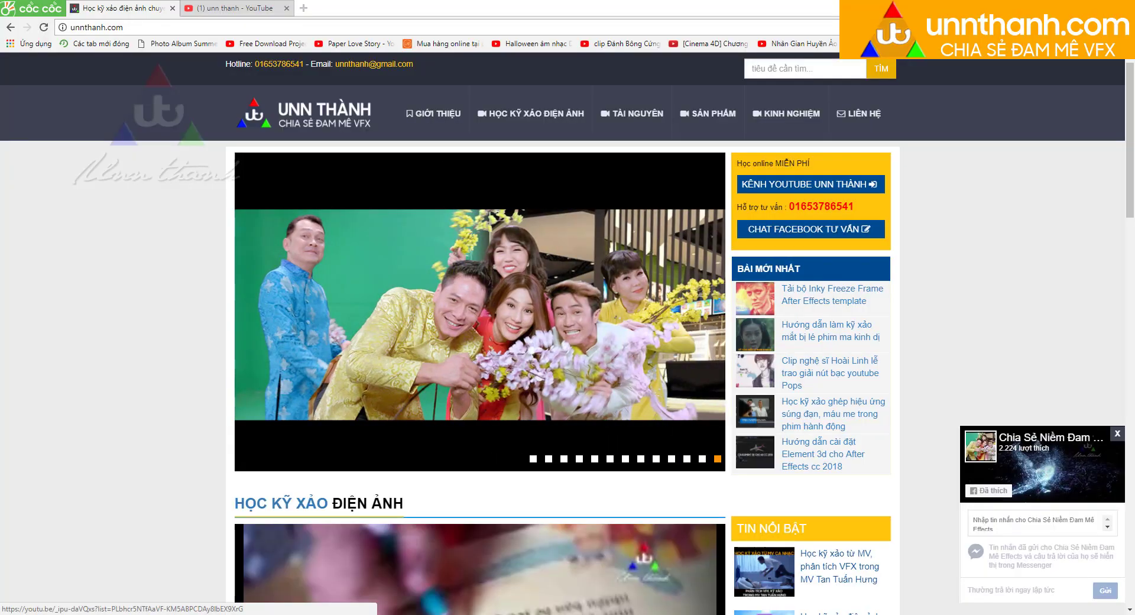
Look through the tutorial and resource sections on the VFX website's home page in the browser
scroll(500, 231, down, 2)
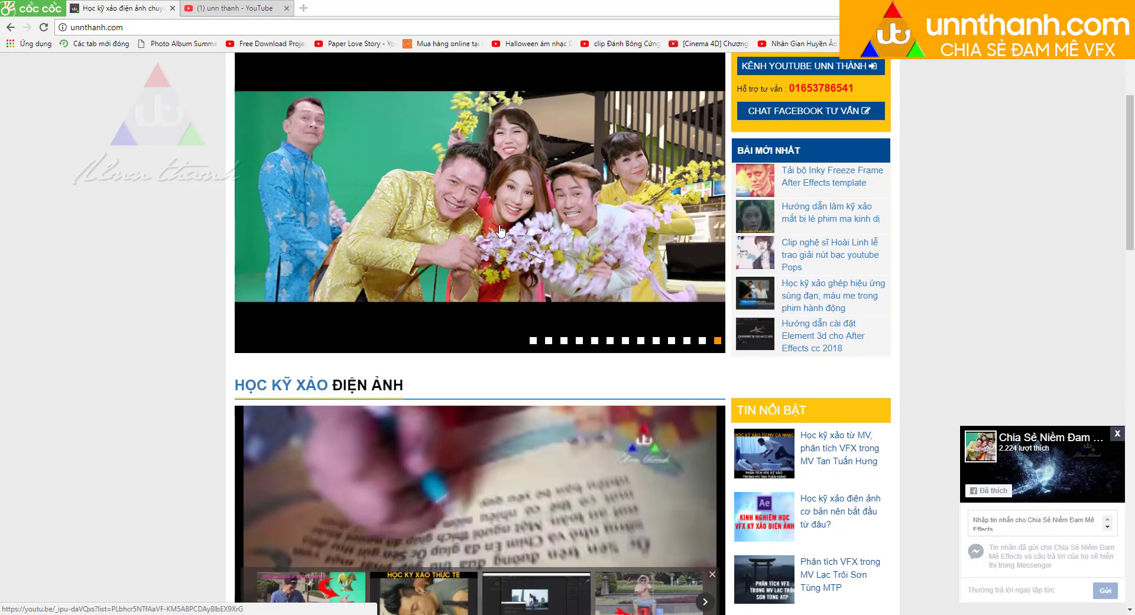
scroll(499, 231, down, 10)
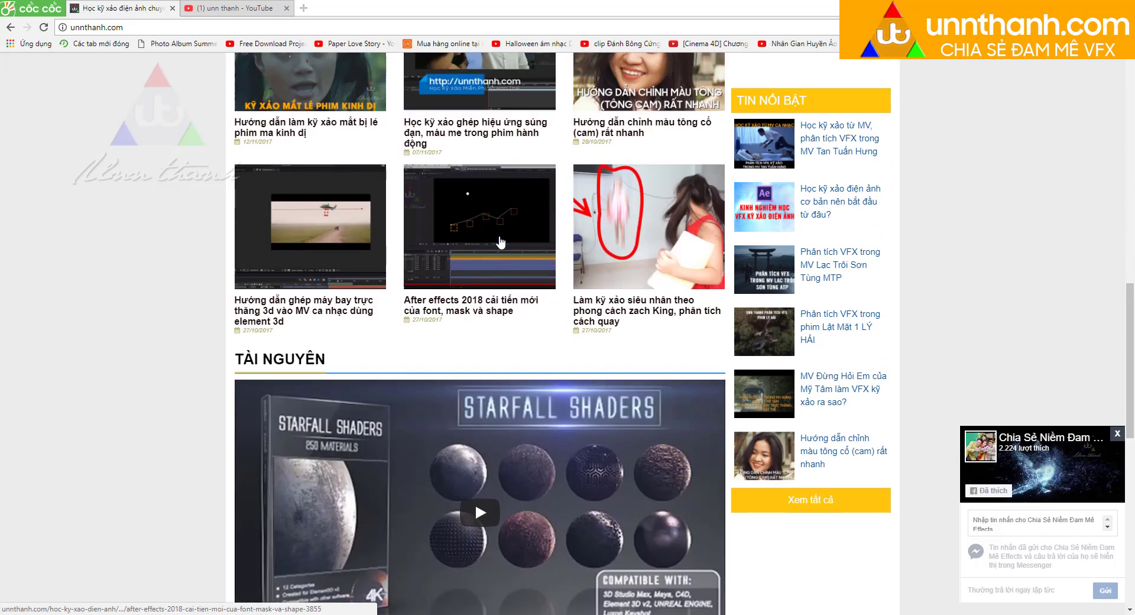
scroll(499, 241, up, 12)
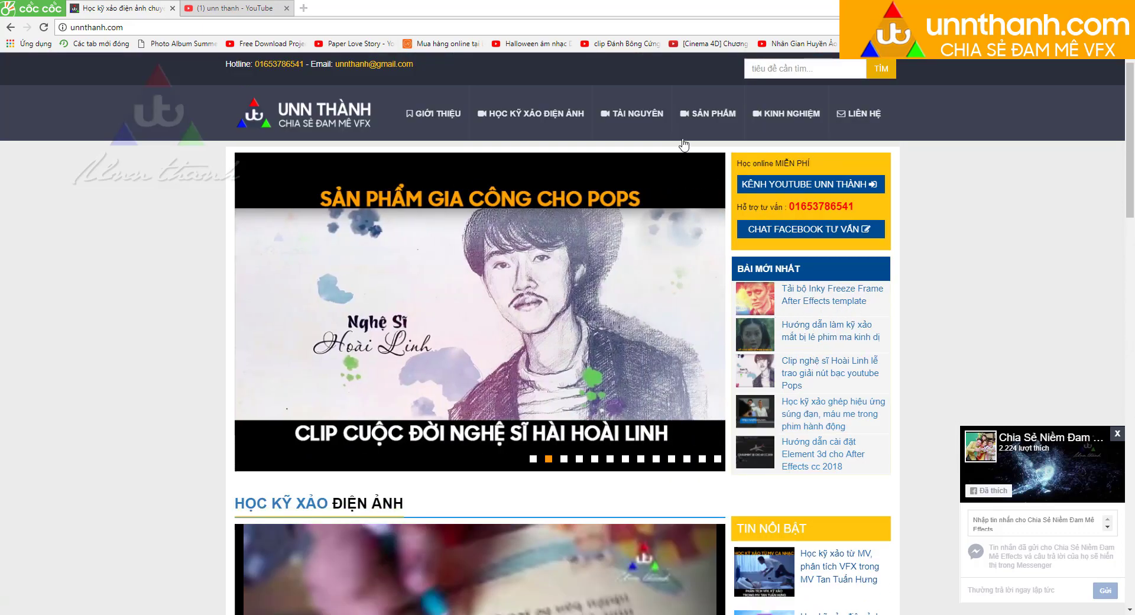
mouse_move(648, 117)
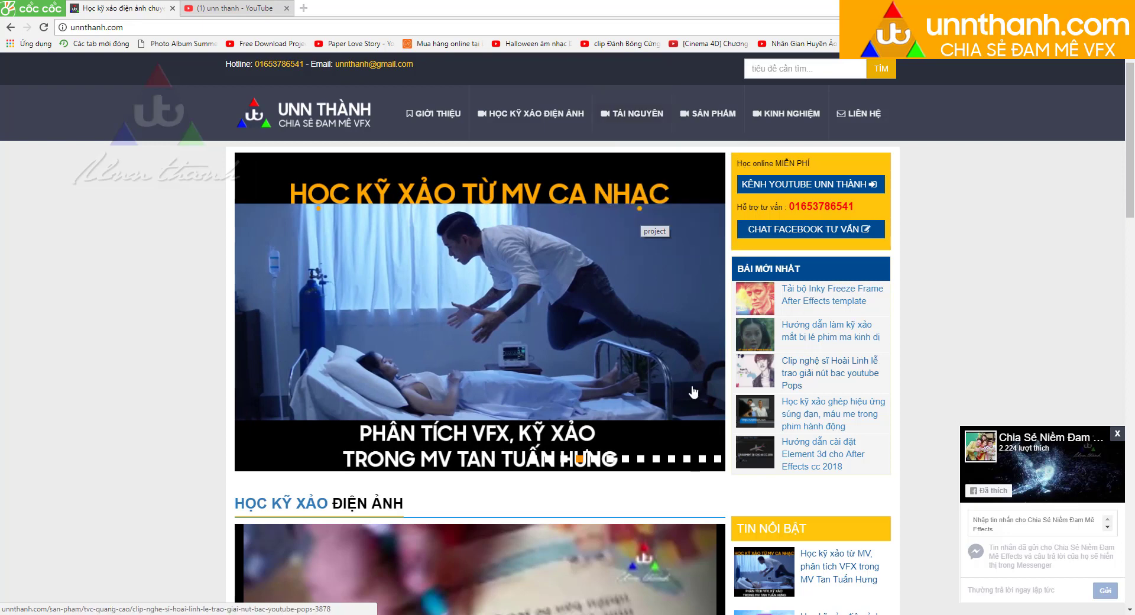
scroll(842, 283, down, 2)
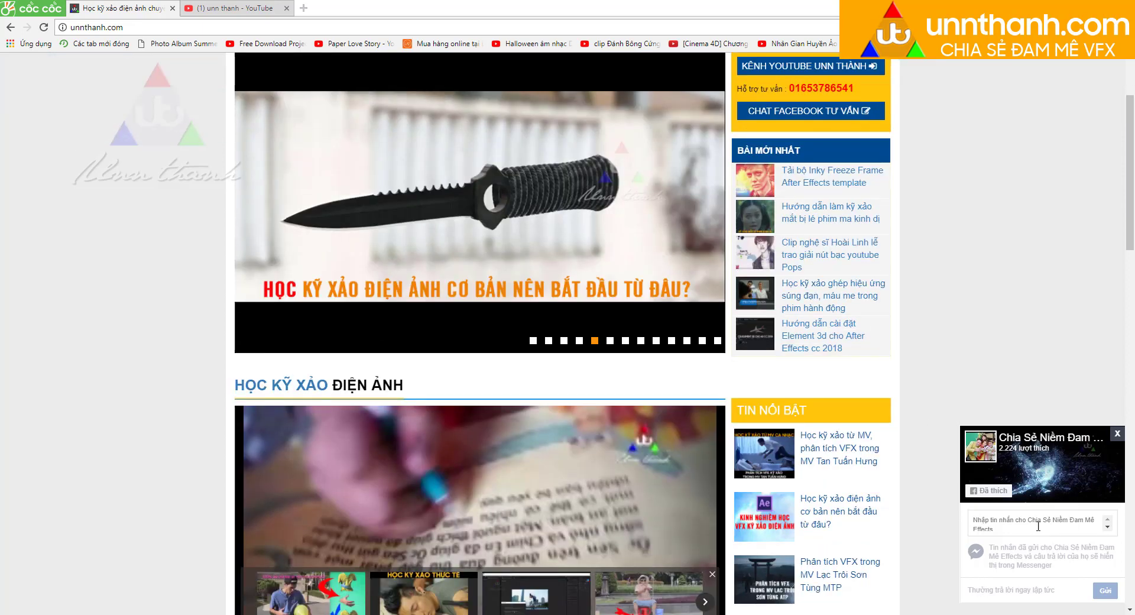
Switch to the YouTube search results and open the tutorial author's channel page
click(230, 8)
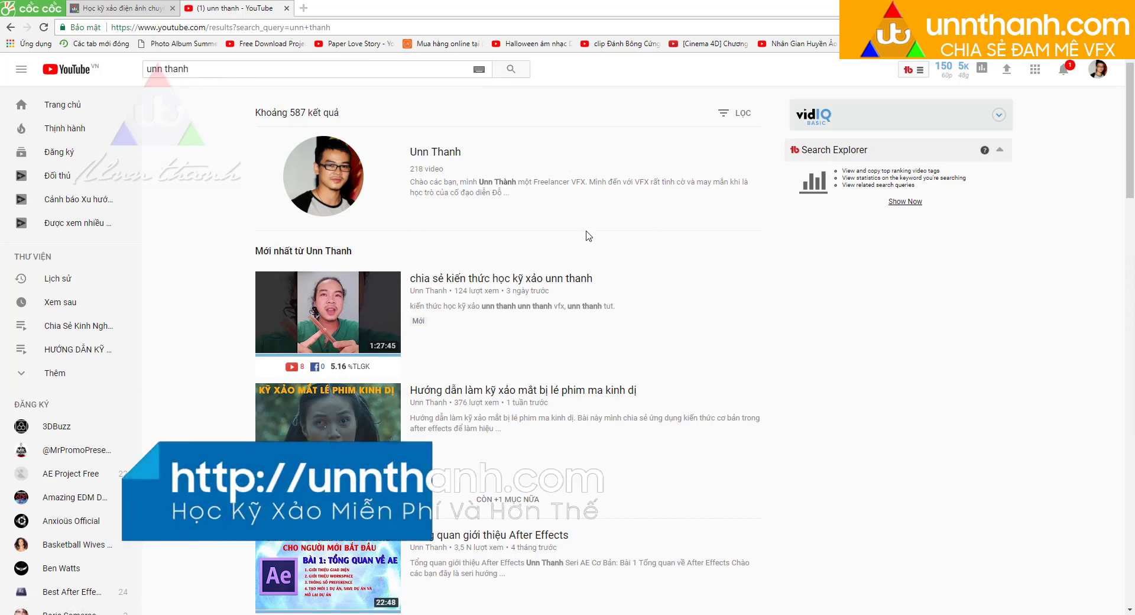
scroll(467, 292, down, 3)
scroll(467, 296, up, 3)
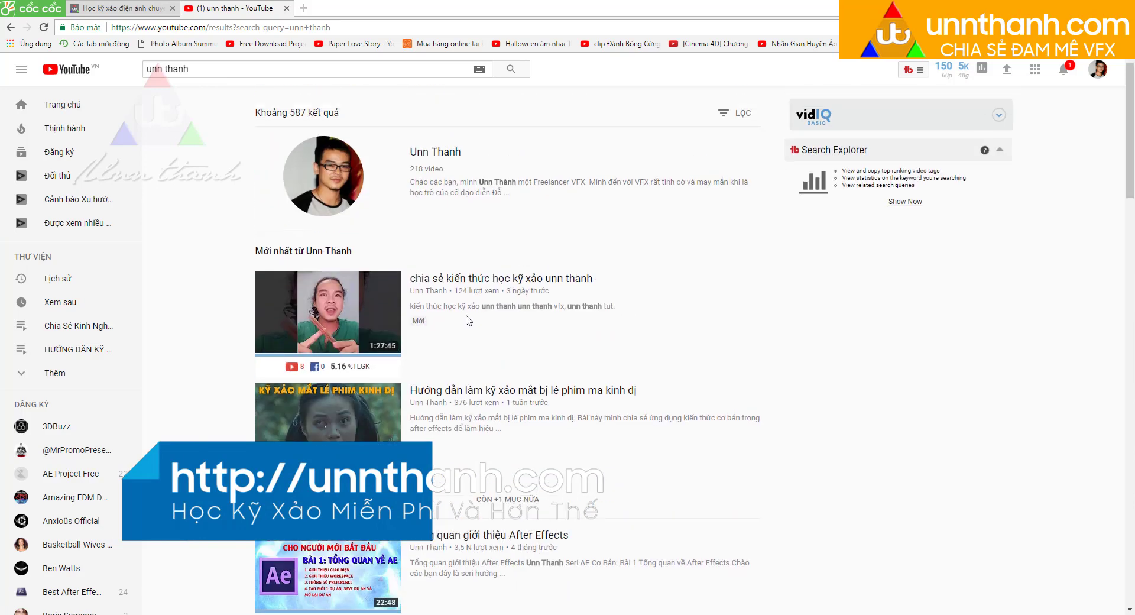
click(425, 155)
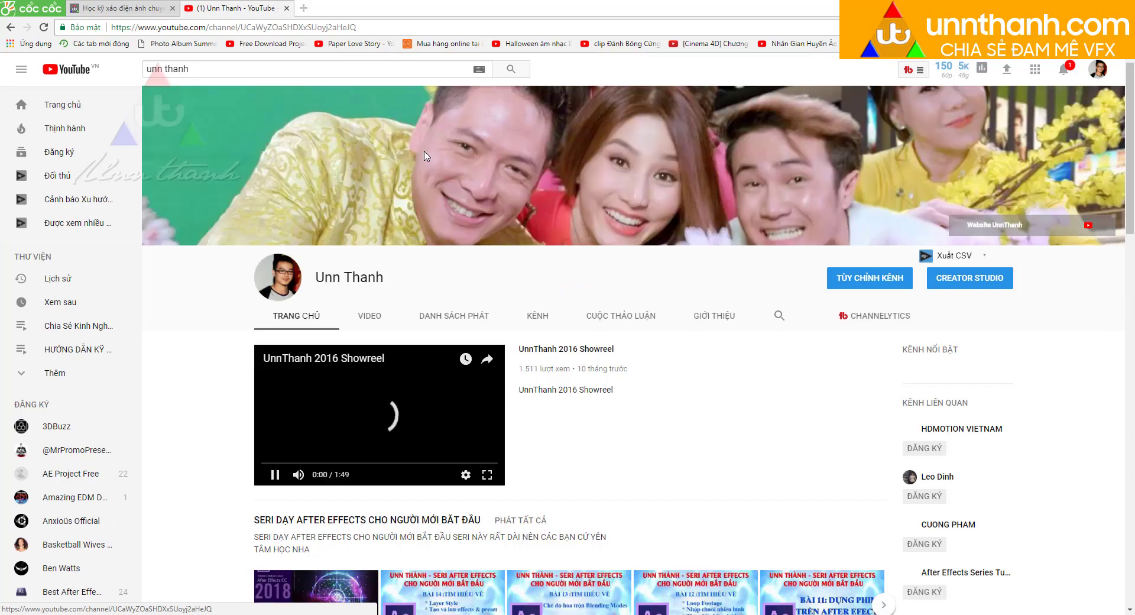
Look through the channel's tutorial playlists, from the beginner After Effects series to the Element 3D plugin lessons, and return to the channel banner
scroll(956, 319, down, 2)
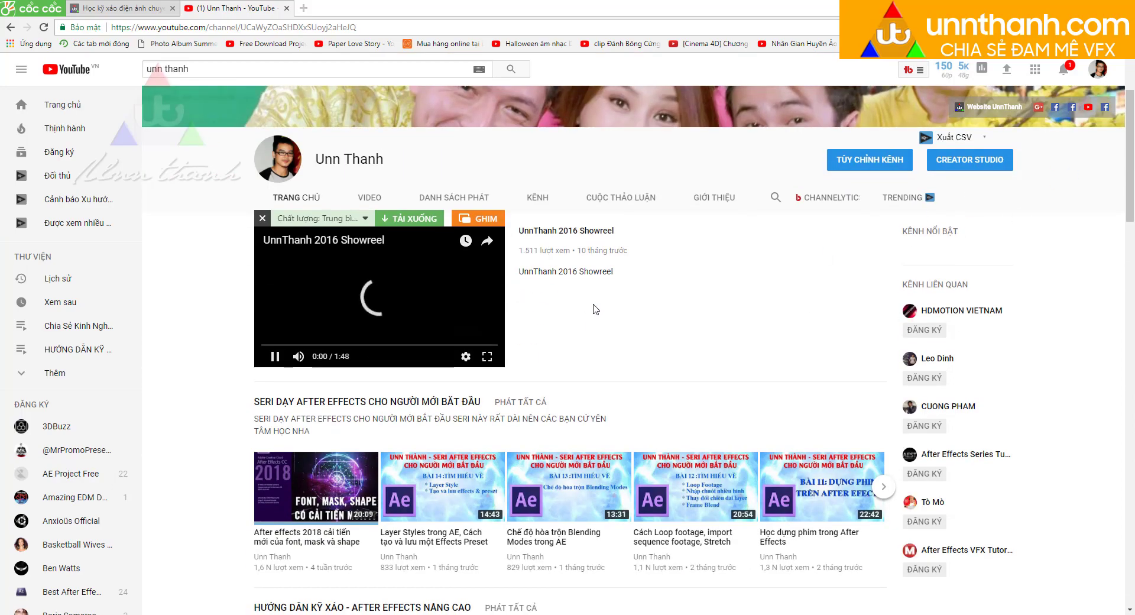
scroll(656, 309, down, 2)
scroll(756, 387, down, 4)
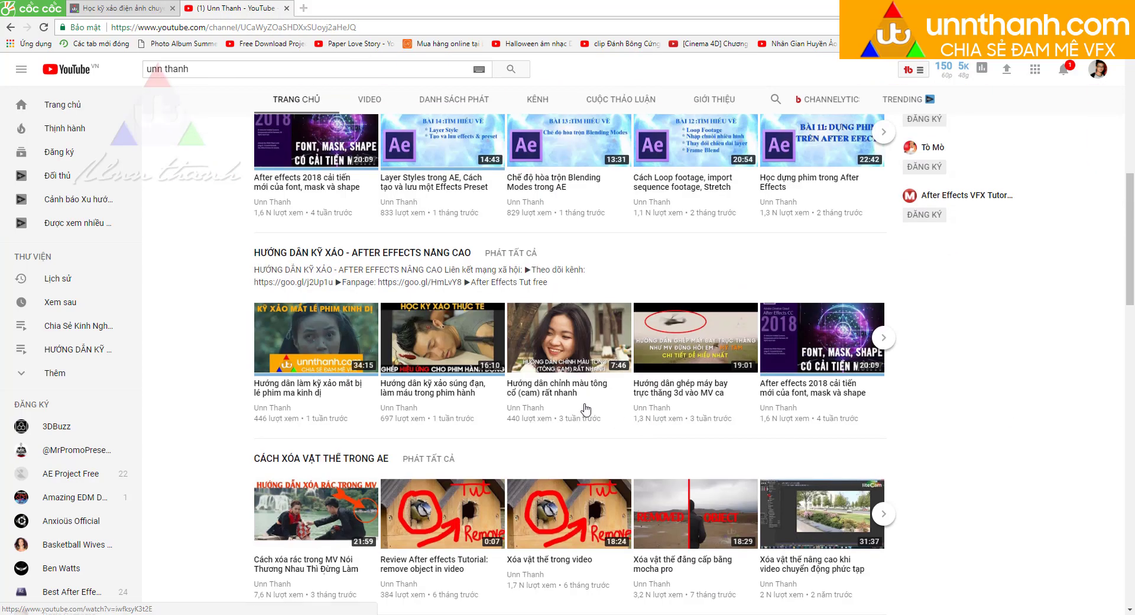
scroll(495, 315, up, 5)
scroll(390, 321, down, 2)
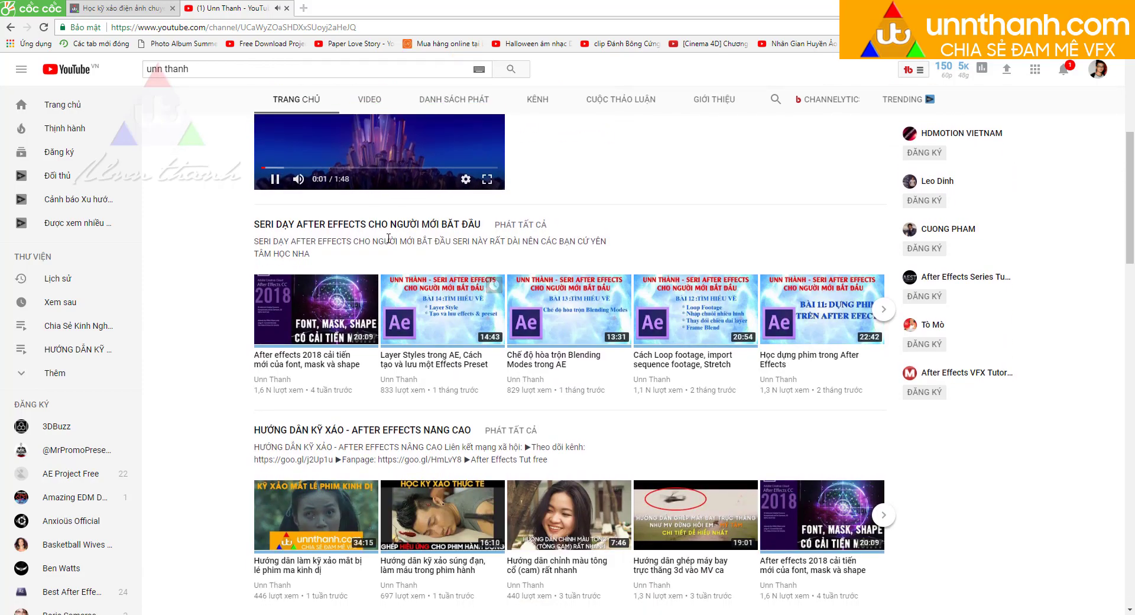
scroll(345, 372, up, 4)
scroll(585, 364, down, 5)
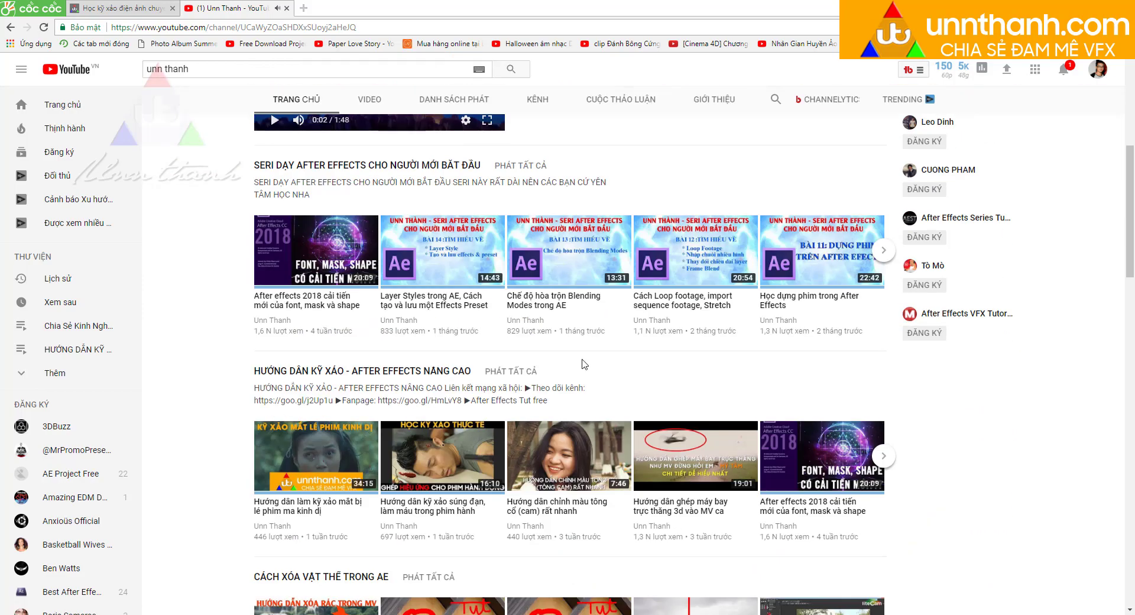
scroll(615, 379, down, 1)
scroll(635, 408, down, 5)
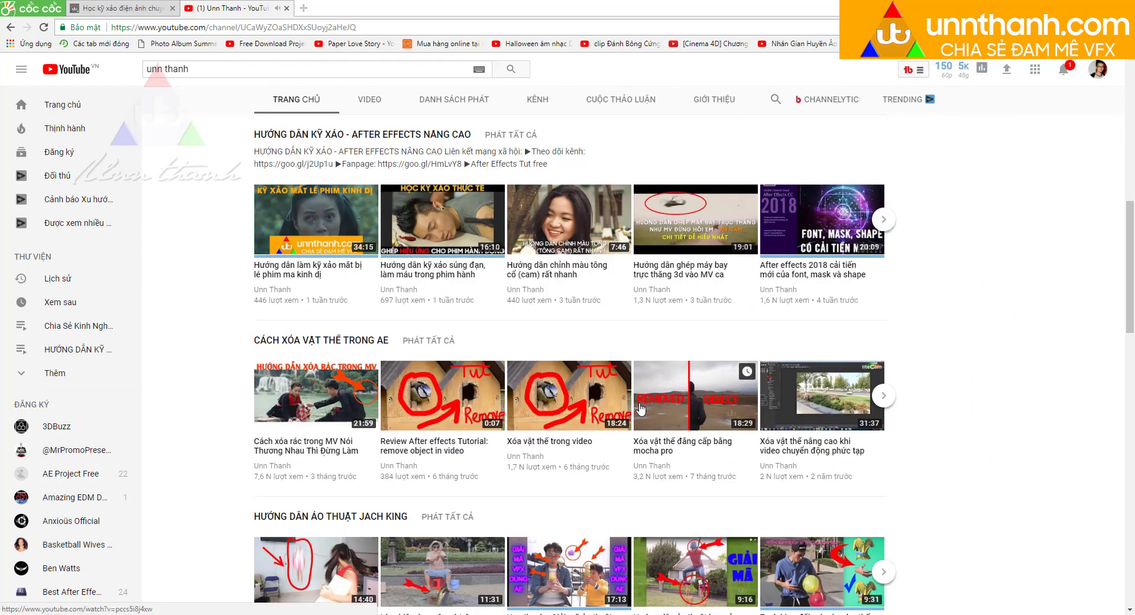
scroll(601, 410, down, 2)
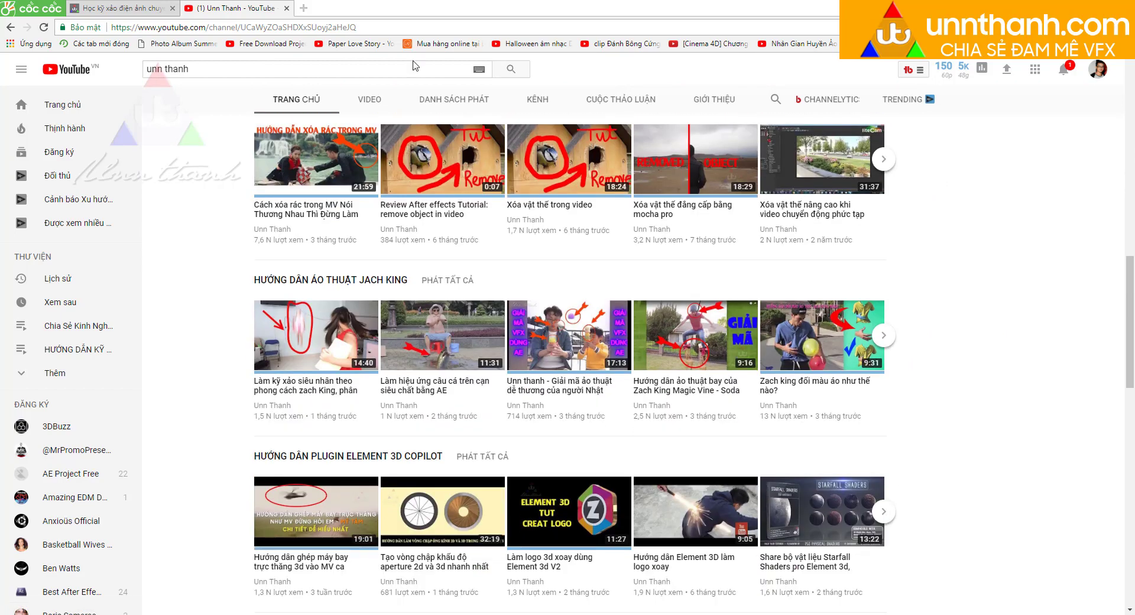
scroll(810, 233, up, 12)
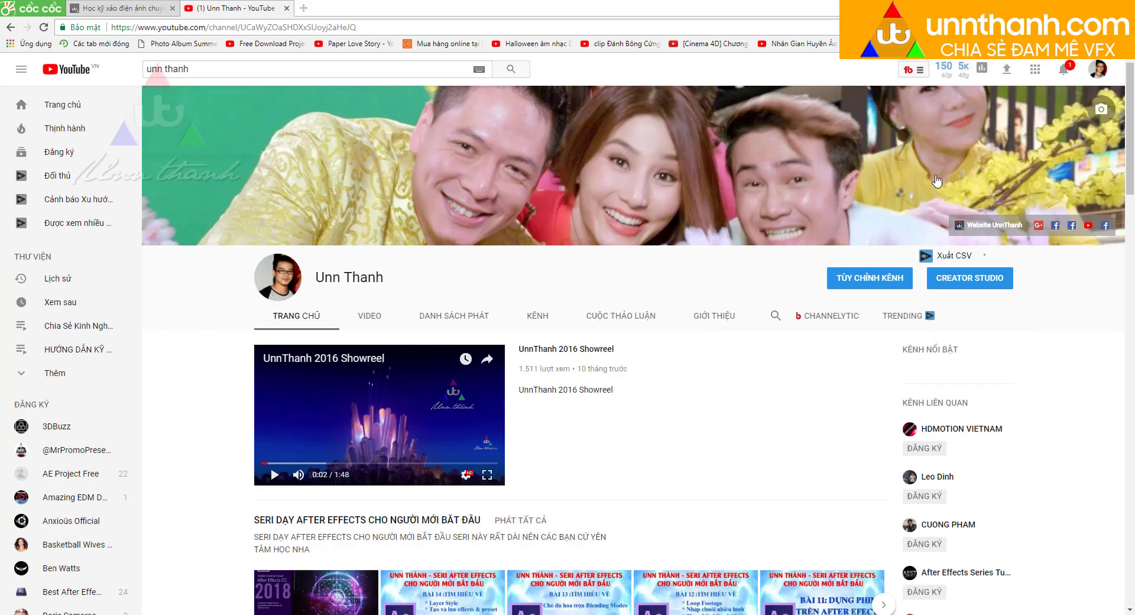